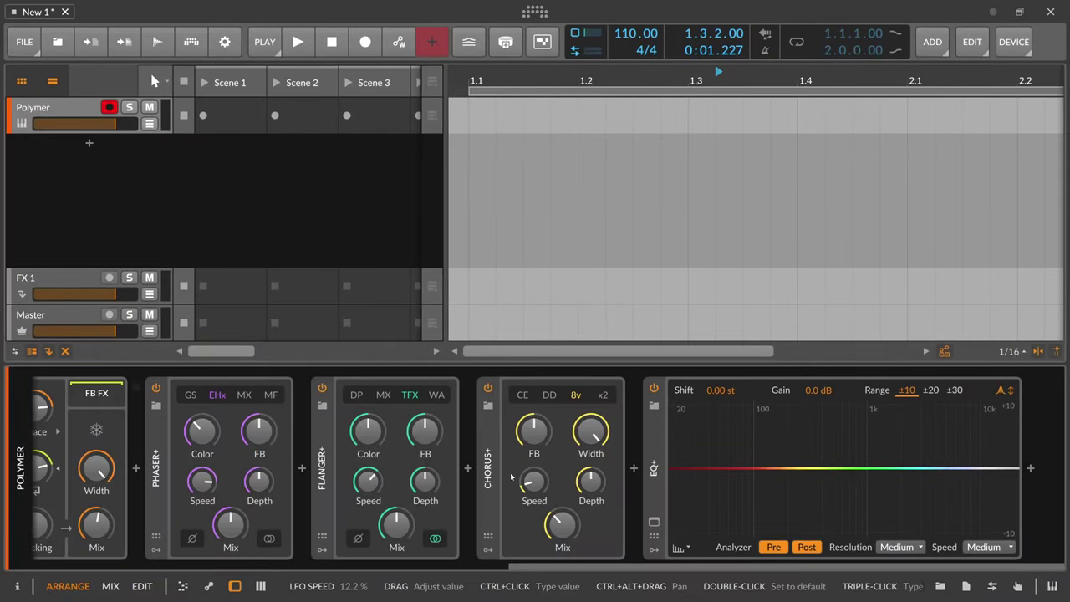
- Look through the whole device chain, from Polymer and Delay+ through Phaser+, Flanger+ and Chorus+ to EQ+
{"action": "left_click_drag", "start_coordinate": [569, 567], "coordinate": [561, 566]}
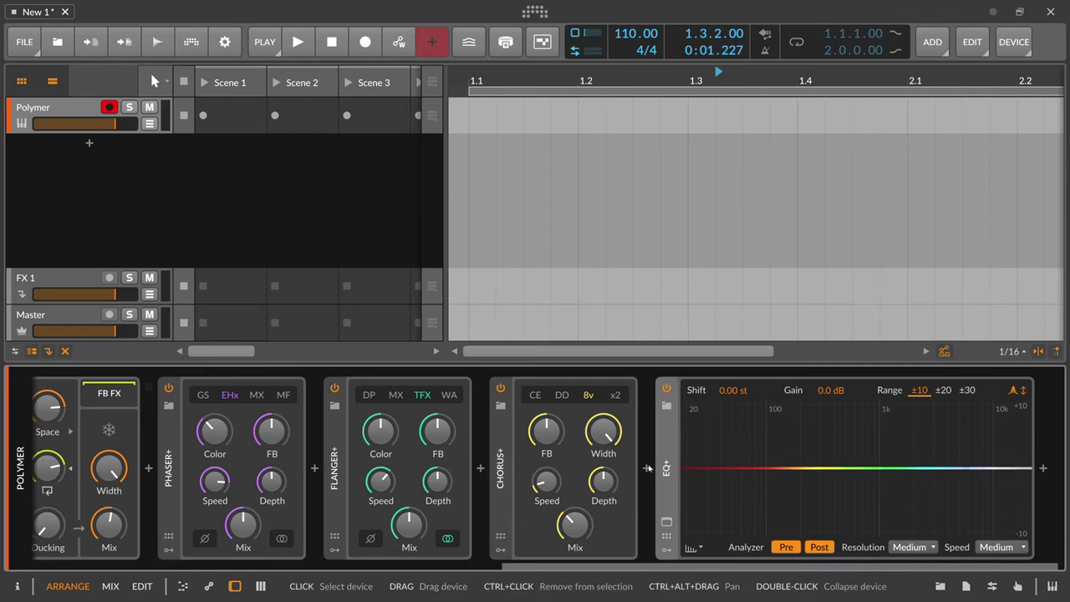
{"action": "scroll", "coordinate": [493, 570], "scroll_direction": "up", "scroll_amount": 3}
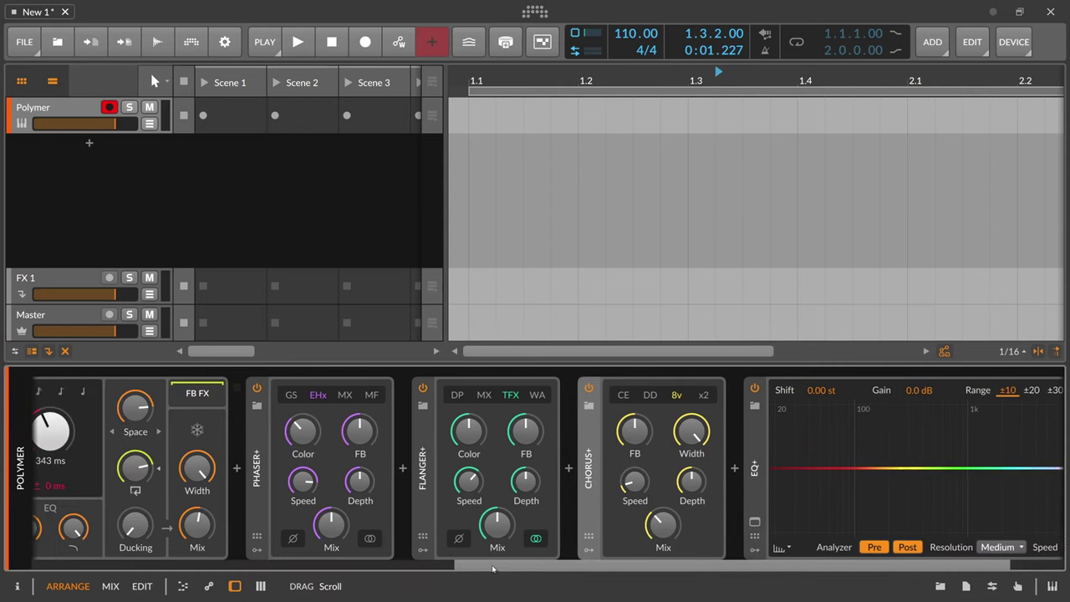
{"action": "left_click_drag", "start_coordinate": [494, 569], "coordinate": [310, 568]}
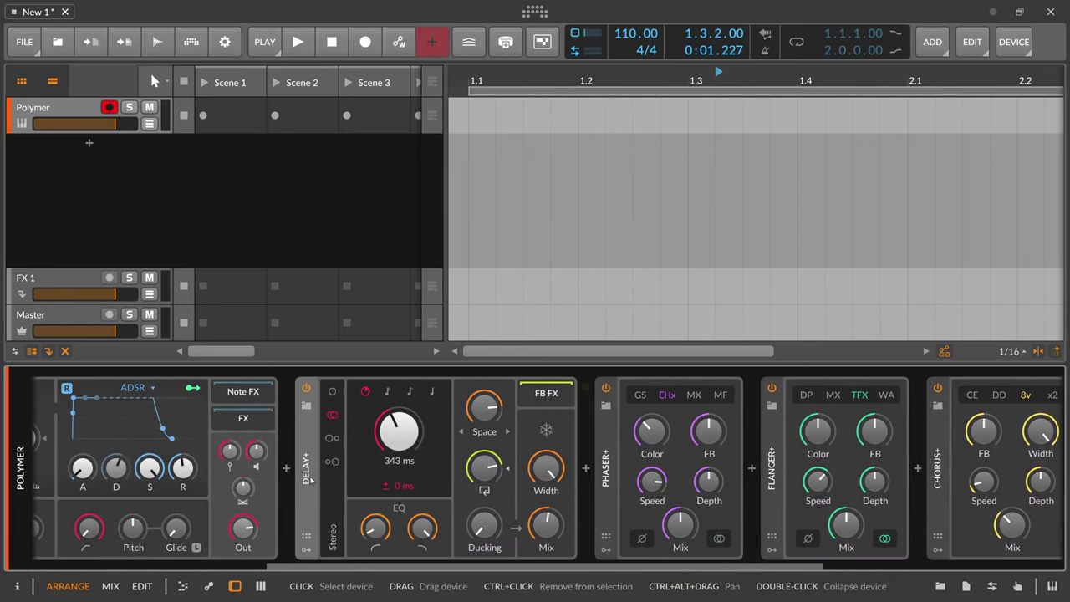
{"action": "left_click_drag", "start_coordinate": [382, 567], "coordinate": [142, 567]}
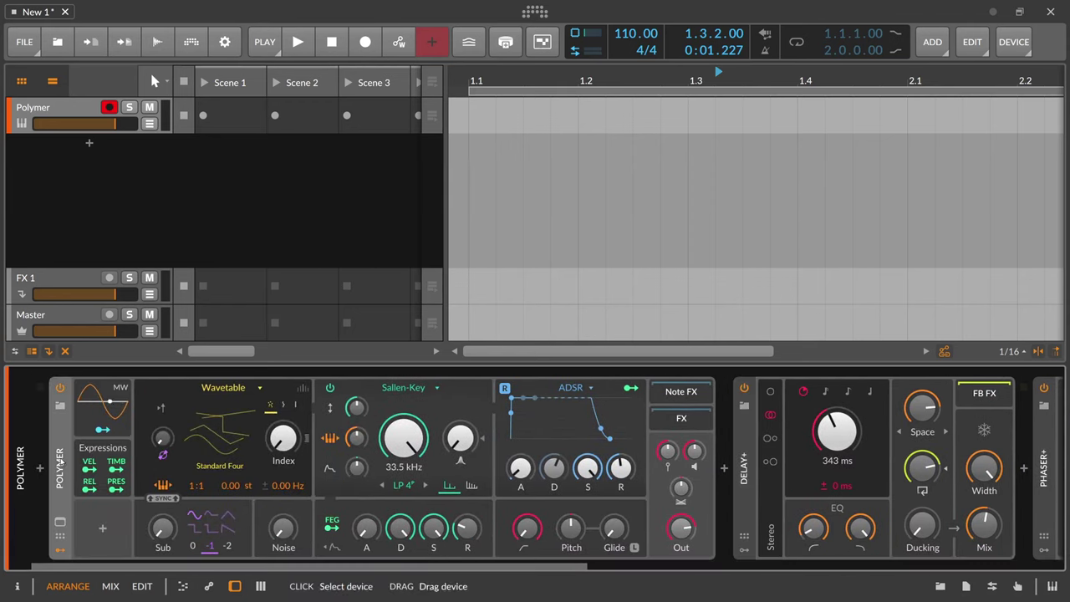
{"action": "left_click_drag", "start_coordinate": [239, 558], "coordinate": [720, 574]}
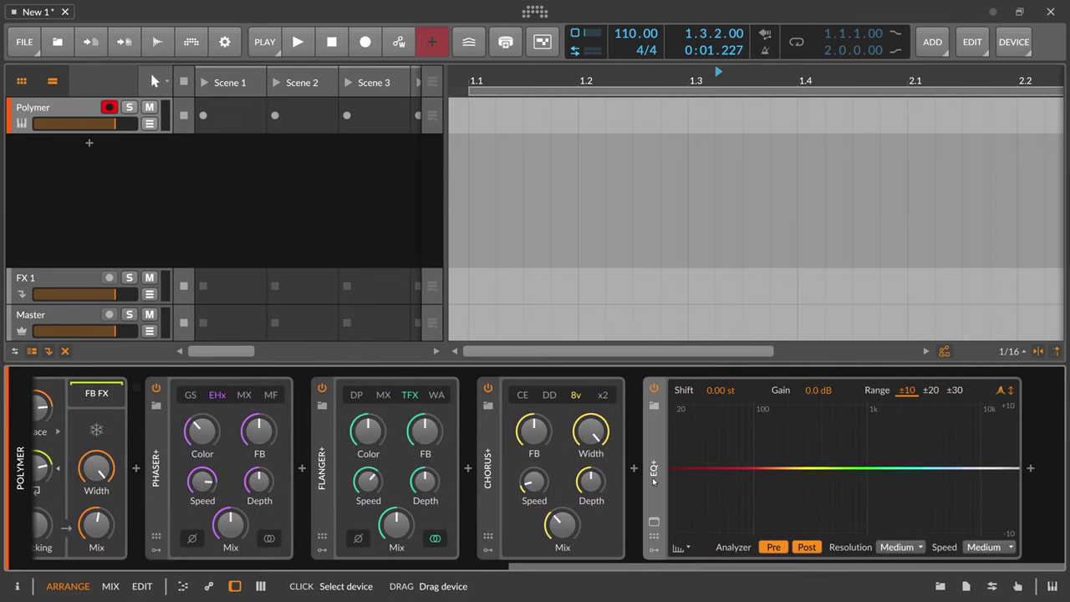
{"action": "left_click_drag", "start_coordinate": [642, 563], "coordinate": [562, 570]}
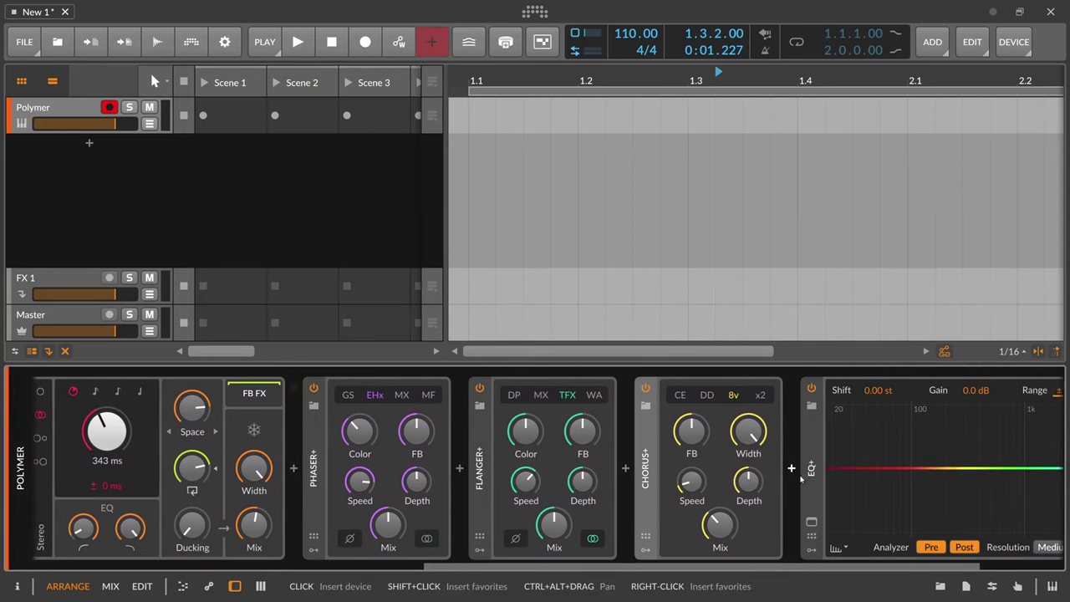
{"action": "left_click_drag", "start_coordinate": [716, 565], "coordinate": [340, 562]}
{"action": "left_click", "coordinate": [61, 478]}
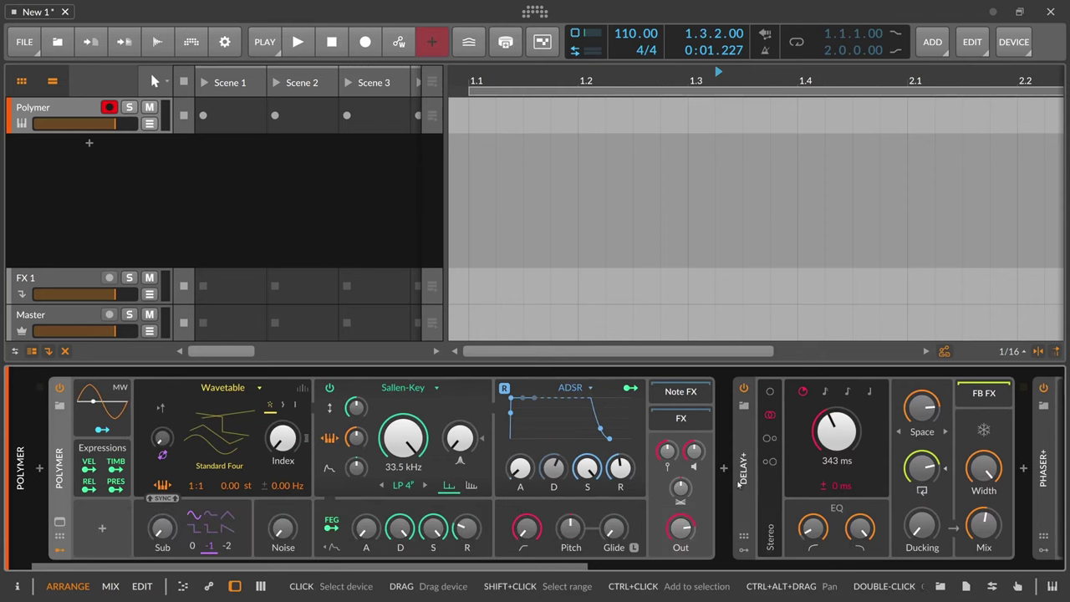
{"action": "scroll", "coordinate": [768, 511], "scroll_direction": "down", "scroll_amount": 1}
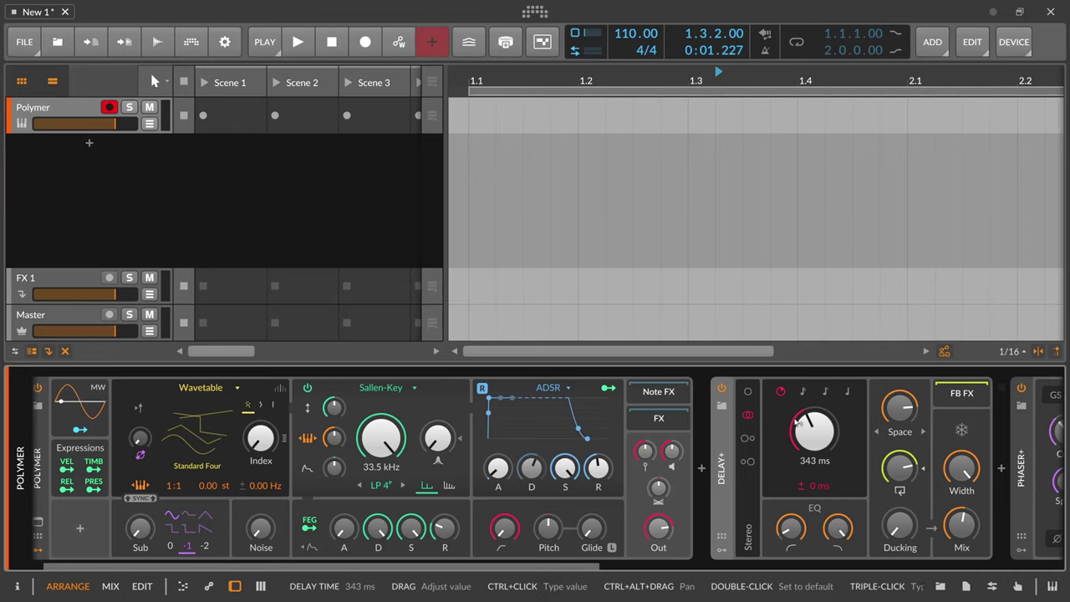
{"action": "left_click_drag", "start_coordinate": [580, 566], "coordinate": [568, 565]}
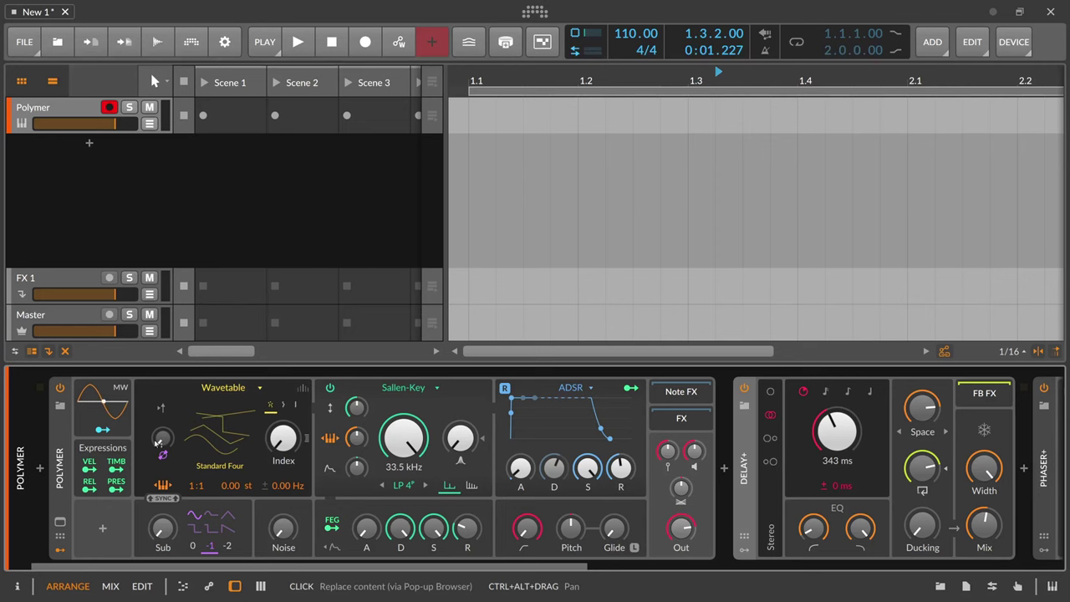
- Open Polymer's underlying grid patch and examine how its modules are wired
{"action": "left_click", "coordinate": [60, 522]}
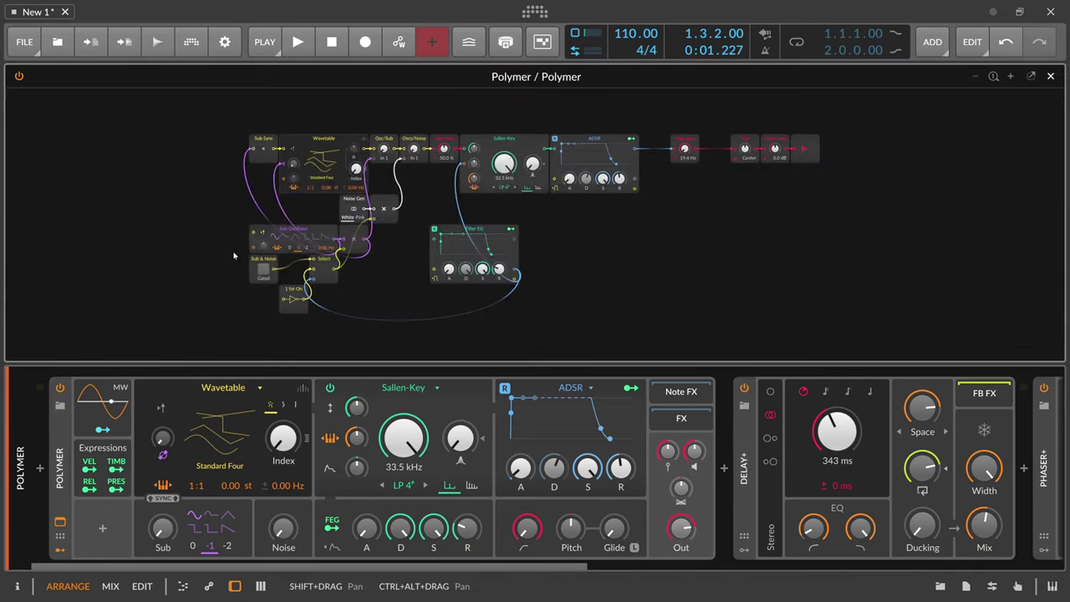
{"action": "scroll", "coordinate": [234, 248], "scroll_direction": "up", "scroll_amount": 1}
{"action": "left_click_drag", "start_coordinate": [173, 205], "coordinate": [181, 219]}
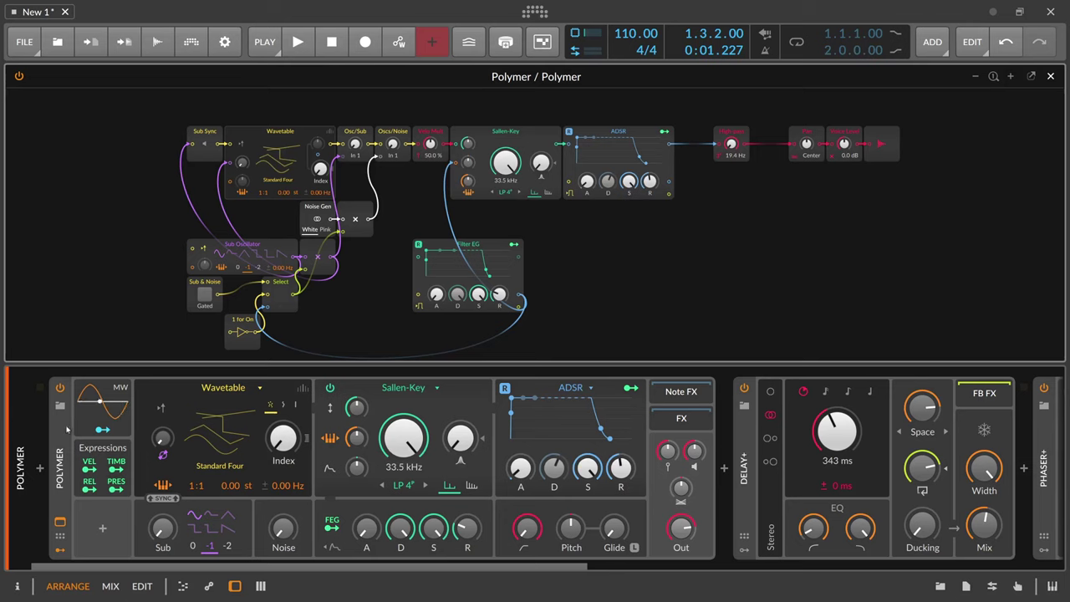
{"action": "left_click", "coordinate": [63, 435]}
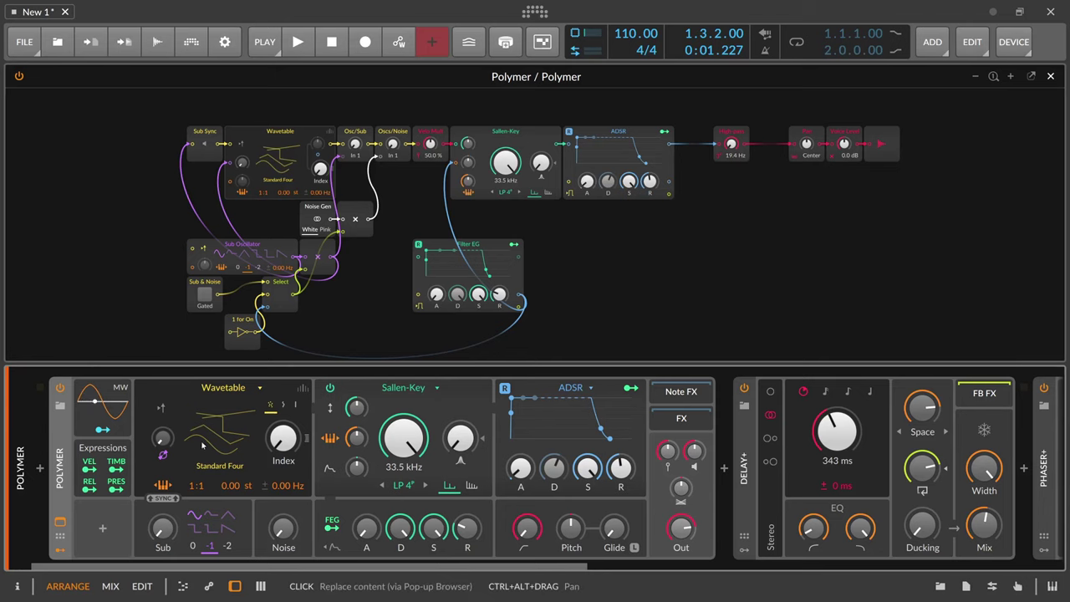
- Swap Polymer's filter module for Low-pass LD
{"action": "left_click", "coordinate": [436, 388]}
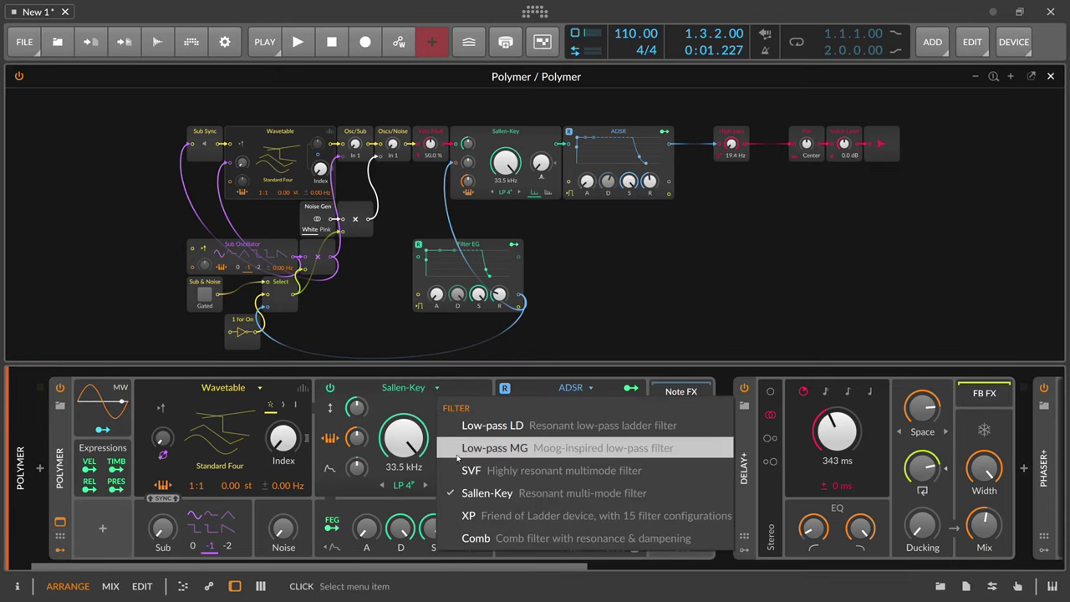
{"action": "left_click", "coordinate": [468, 426]}
{"action": "left_click", "coordinate": [436, 388]}
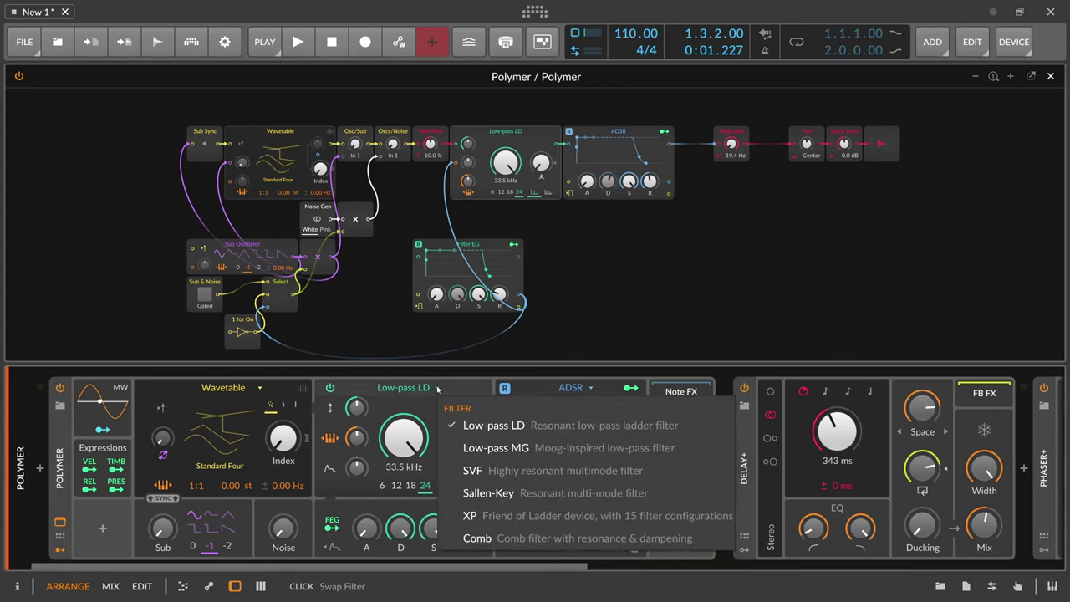
{"action": "left_click", "coordinate": [438, 389]}
{"action": "left_click", "coordinate": [449, 390]}
{"action": "left_click", "coordinate": [462, 386]}
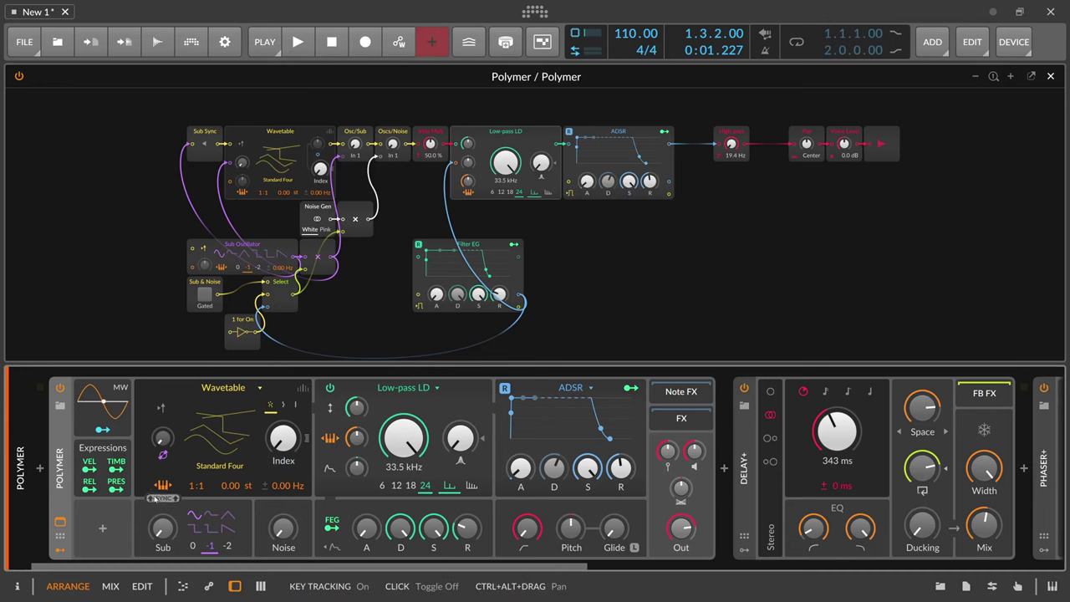
{"action": "left_click_drag", "start_coordinate": [189, 567], "coordinate": [197, 568]}
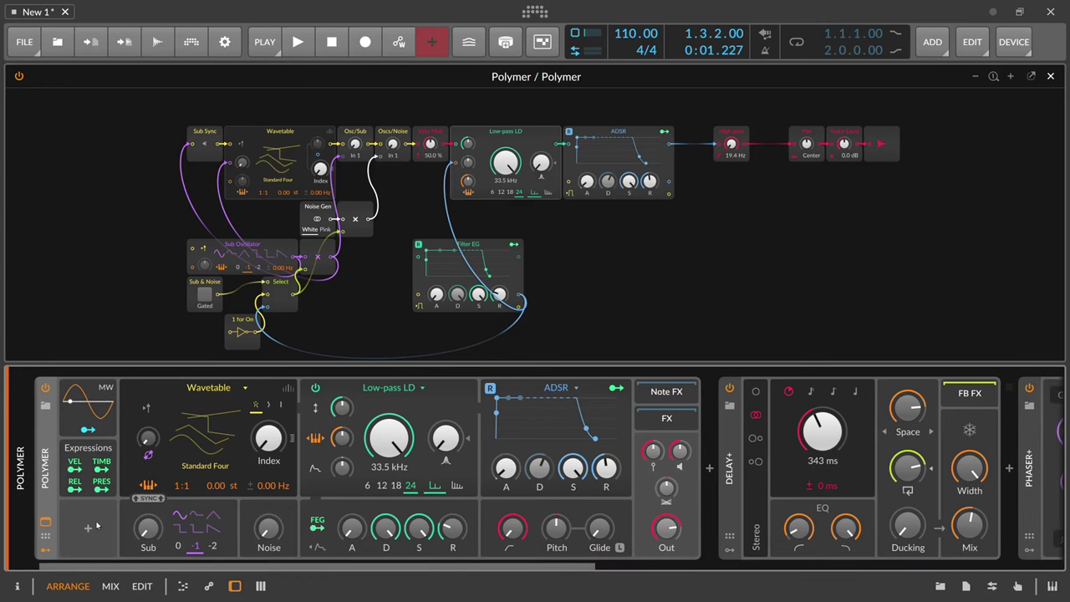
{"action": "left_click_drag", "start_coordinate": [101, 566], "coordinate": [211, 572]}
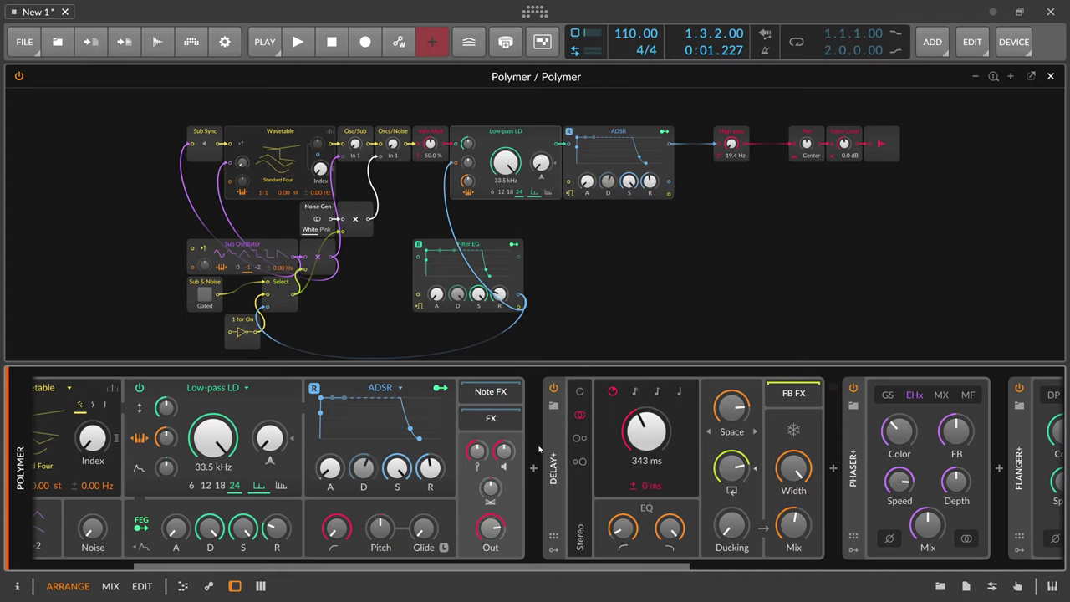
{"action": "left_click_drag", "start_coordinate": [582, 569], "coordinate": [503, 570]}
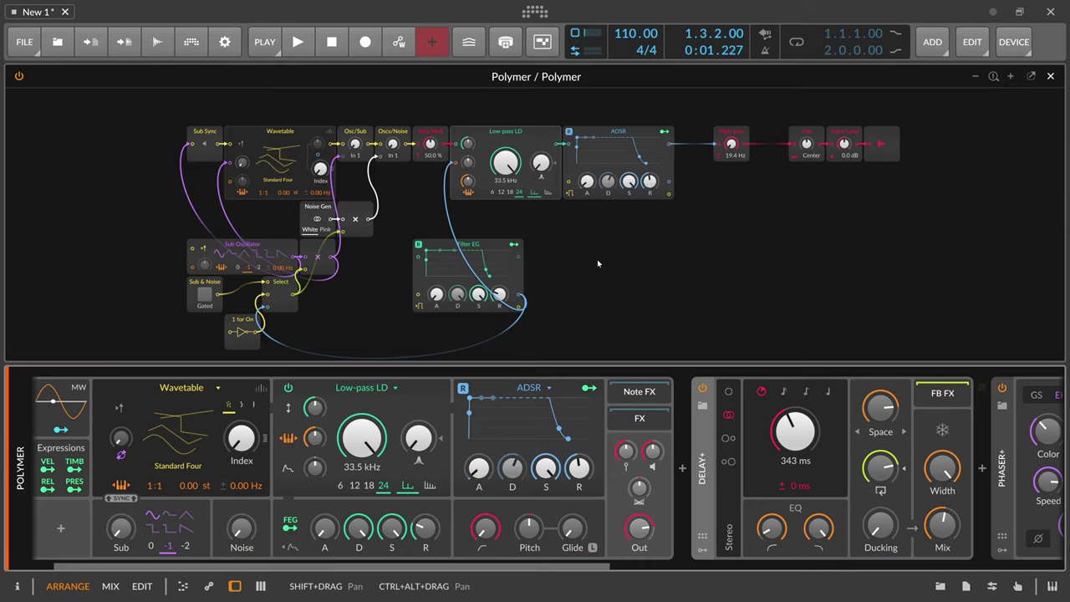
{"action": "left_click_drag", "start_coordinate": [447, 567], "coordinate": [410, 567]}
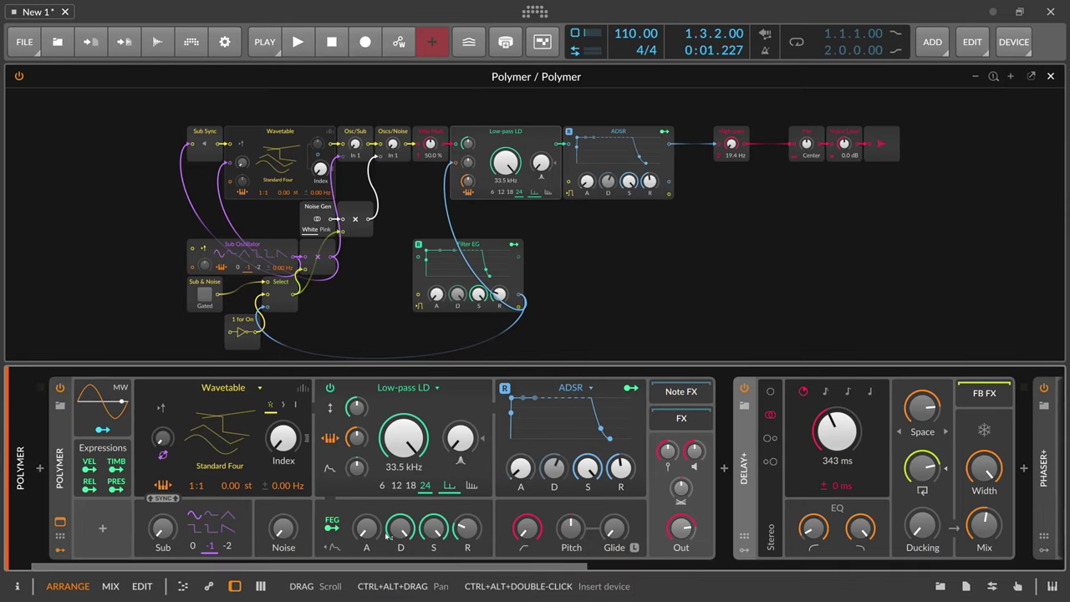
{"action": "left_click", "coordinate": [59, 521]}
{"action": "left_click", "coordinate": [59, 521]}
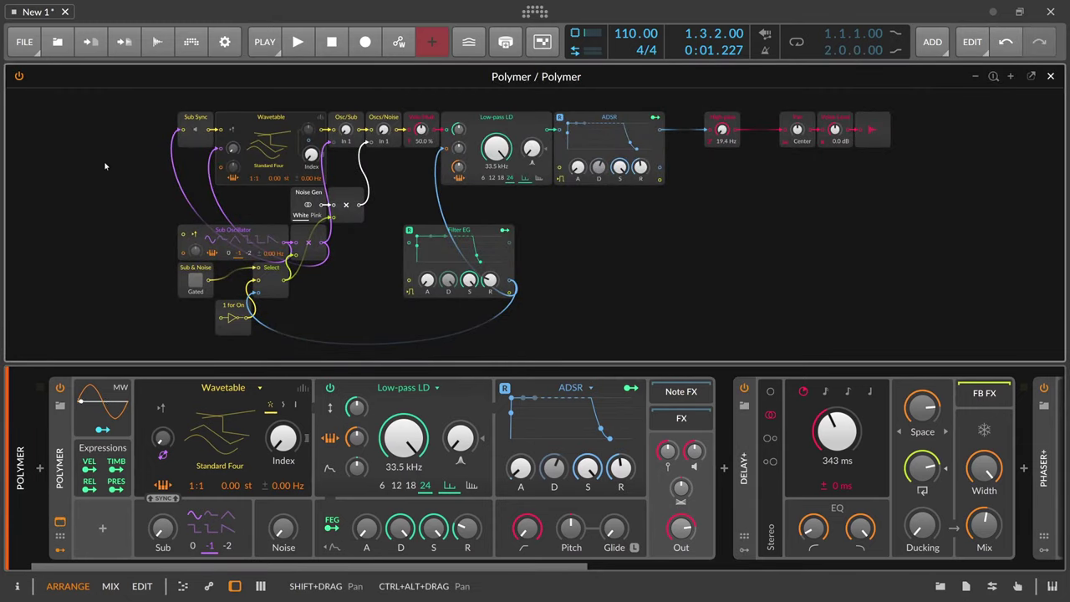
- Compare the device options offered for Polymer and for Delay+, and close Polymer's patch view
{"action": "right_click", "coordinate": [62, 452]}
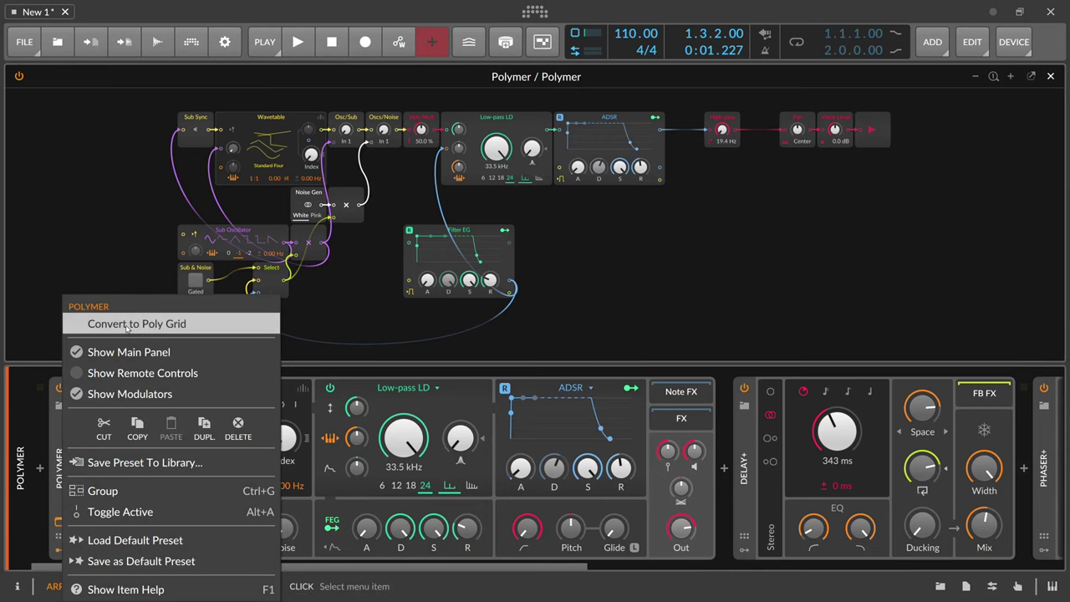
{"action": "left_click", "coordinate": [56, 432]}
{"action": "right_click", "coordinate": [743, 450]}
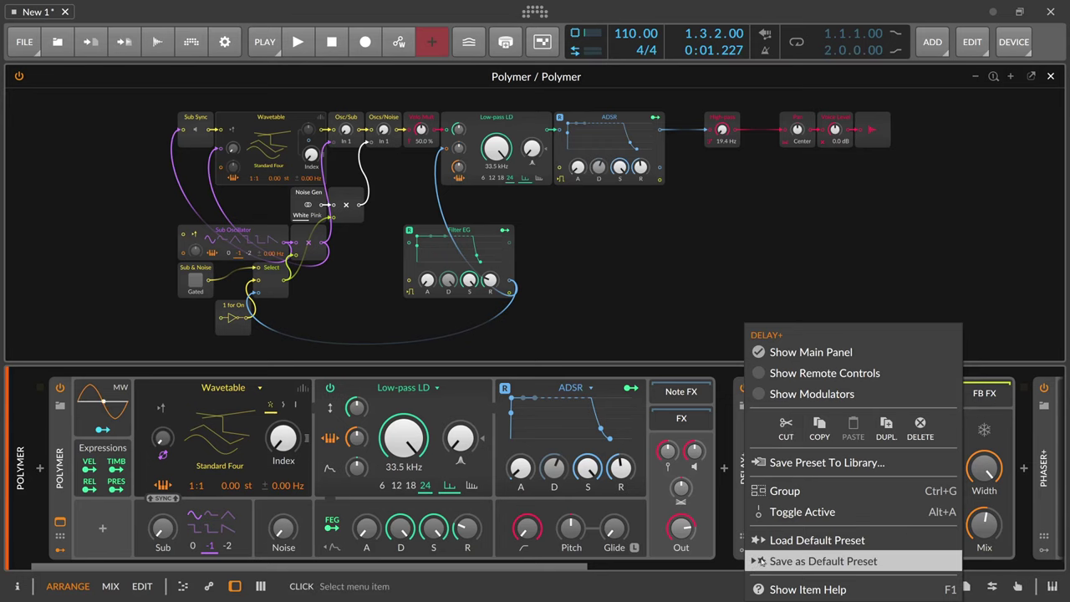
{"action": "left_click", "coordinate": [739, 491]}
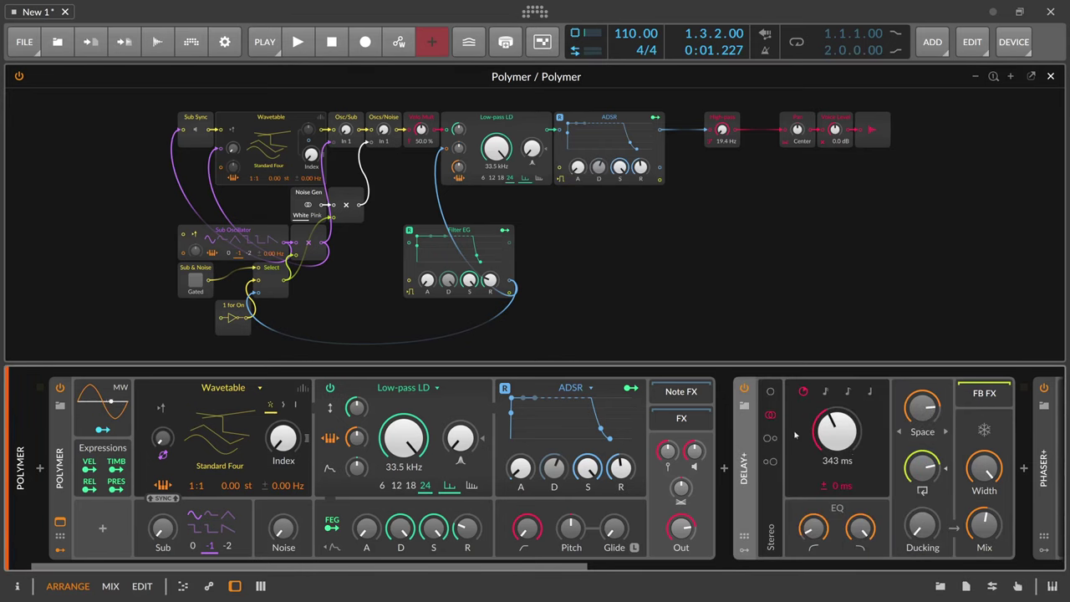
{"action": "left_click", "coordinate": [1052, 77]}
- Insert an FX Grid device between Polymer and Delay+ and open its patch editor
{"action": "left_click", "coordinate": [725, 470]}
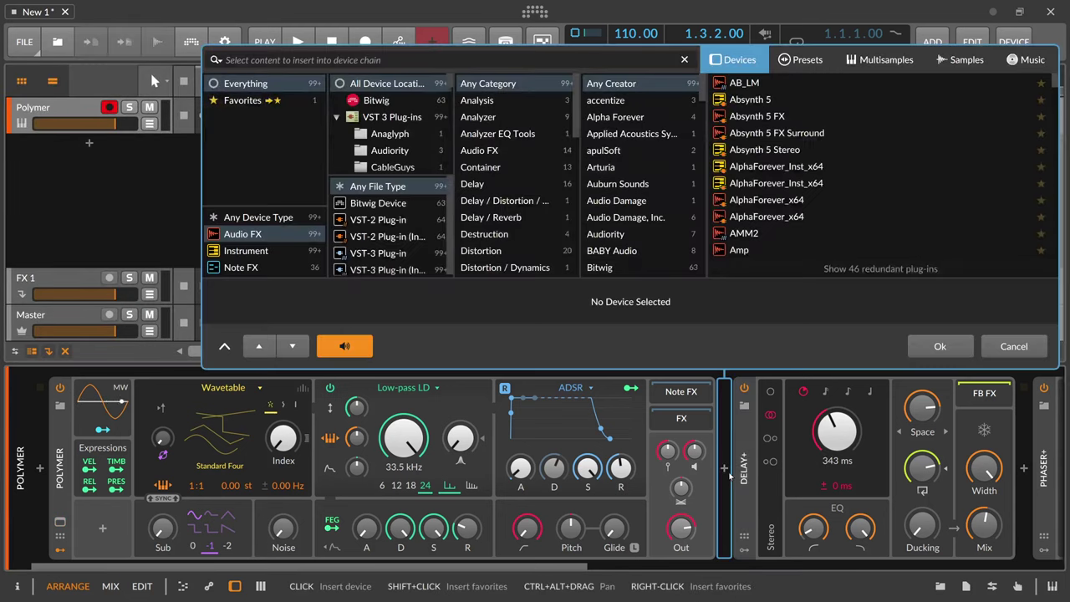
{"action": "type", "text": "fx"}
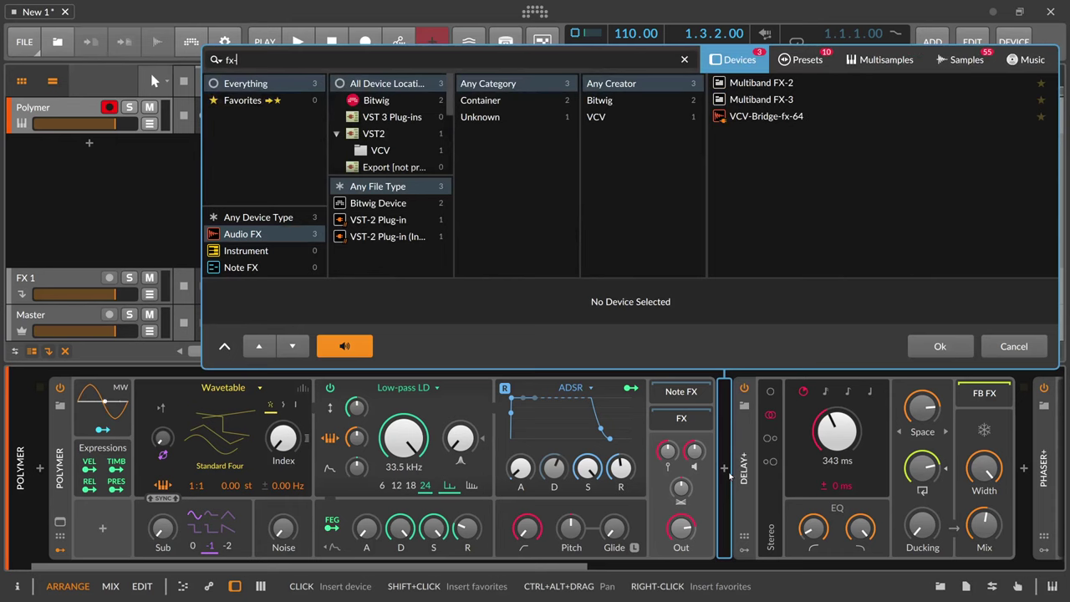
{"action": "type", "text": "-"}
{"action": "key", "text": "BackSpace"}
{"action": "type", "text": "grid"}
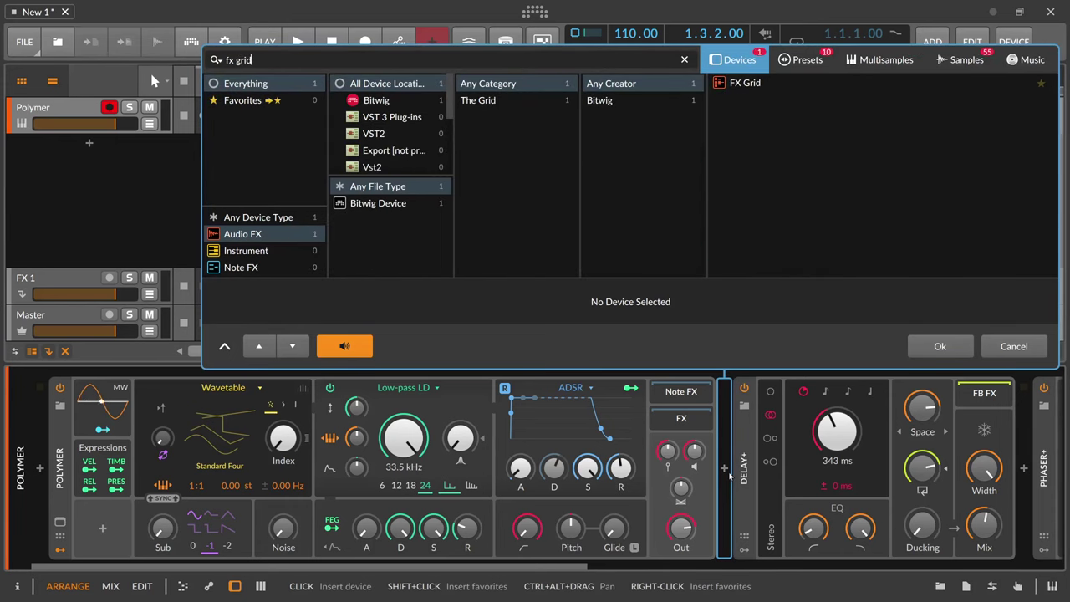
{"action": "key", "text": "Return"}
{"action": "left_click", "coordinate": [873, 460]}
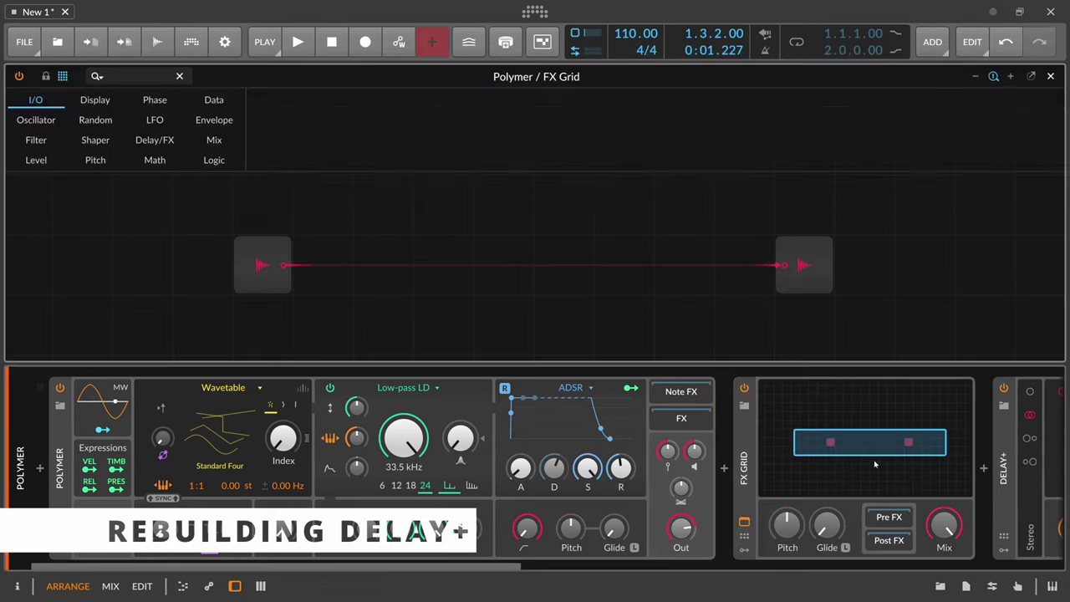
- Add a Long Delay module between the FX Grid's audio input and output, with its delay time measured in seconds
{"action": "left_click", "coordinate": [134, 76]}
{"action": "type", "text": "delay"}
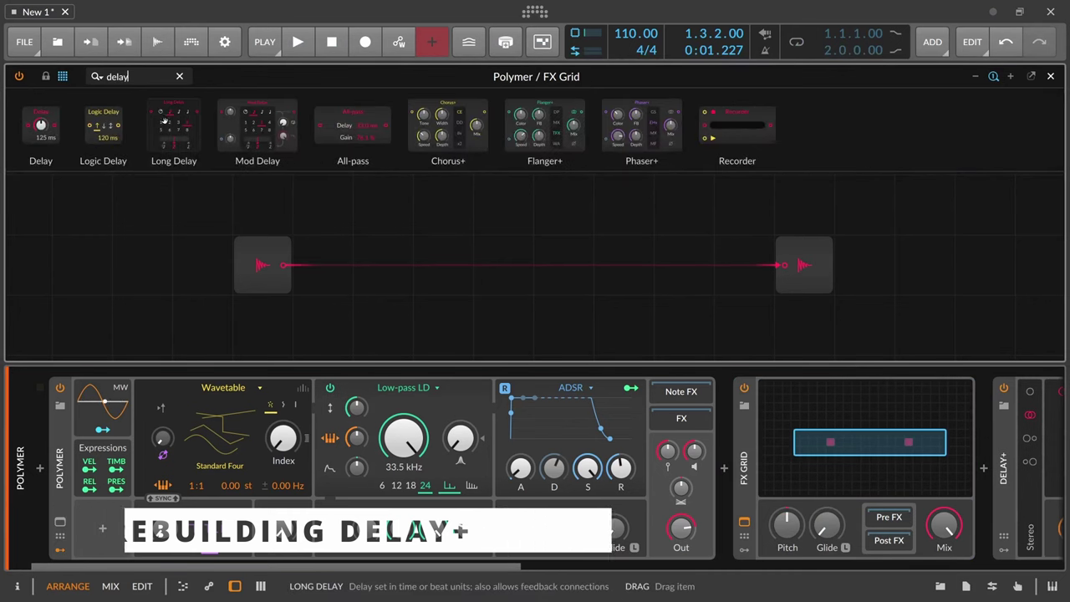
{"action": "left_click_drag", "start_coordinate": [173, 125], "coordinate": [516, 266]}
{"action": "left_click", "coordinate": [505, 265]}
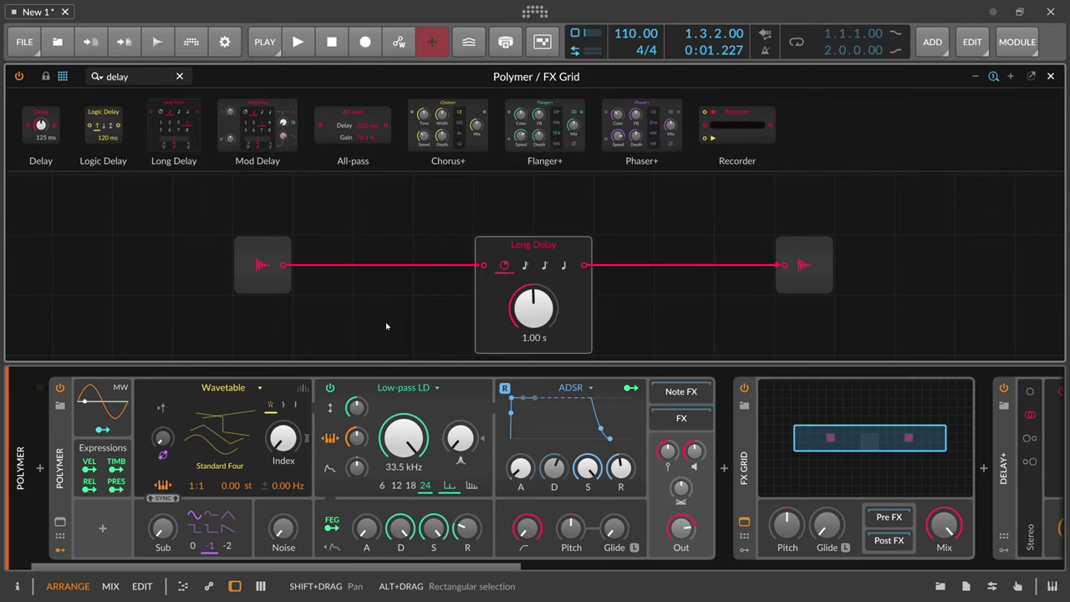
- Set the Long Delay module's time to about 349 ms, close to the Delay+ device's setting
{"action": "left_click_drag", "start_coordinate": [408, 314], "coordinate": [382, 289]}
{"action": "left_click_drag", "start_coordinate": [506, 566], "coordinate": [782, 560]}
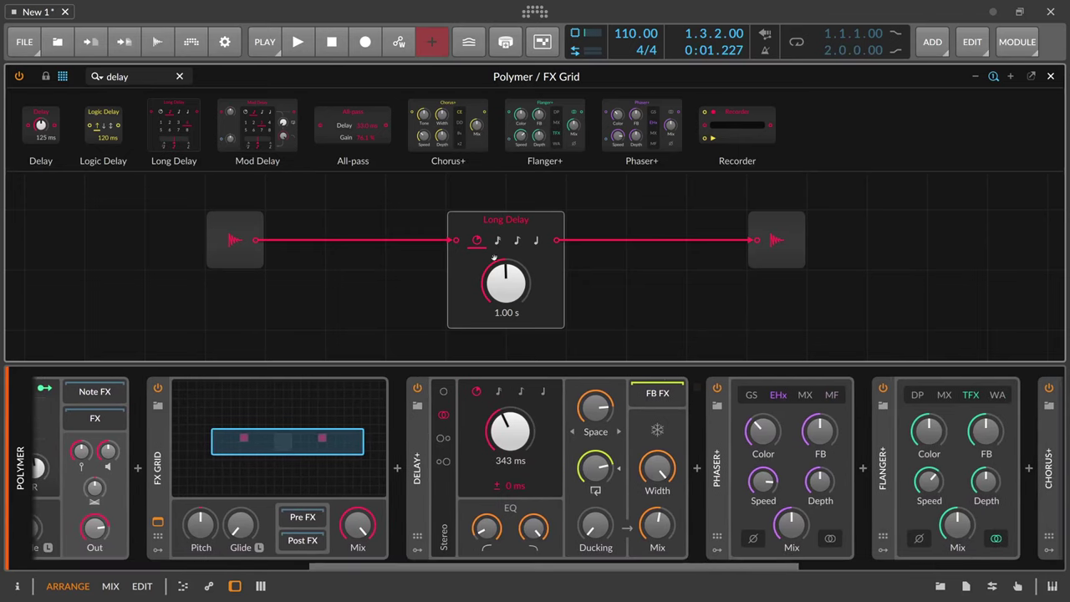
{"action": "mouse_move", "coordinate": [503, 282]}
{"action": "left_mouse_down"}
{"action": "mouse_move", "coordinate": [503, 322]}
{"action": "mouse_move", "coordinate": [501, 281]}
{"action": "left_mouse_up"}
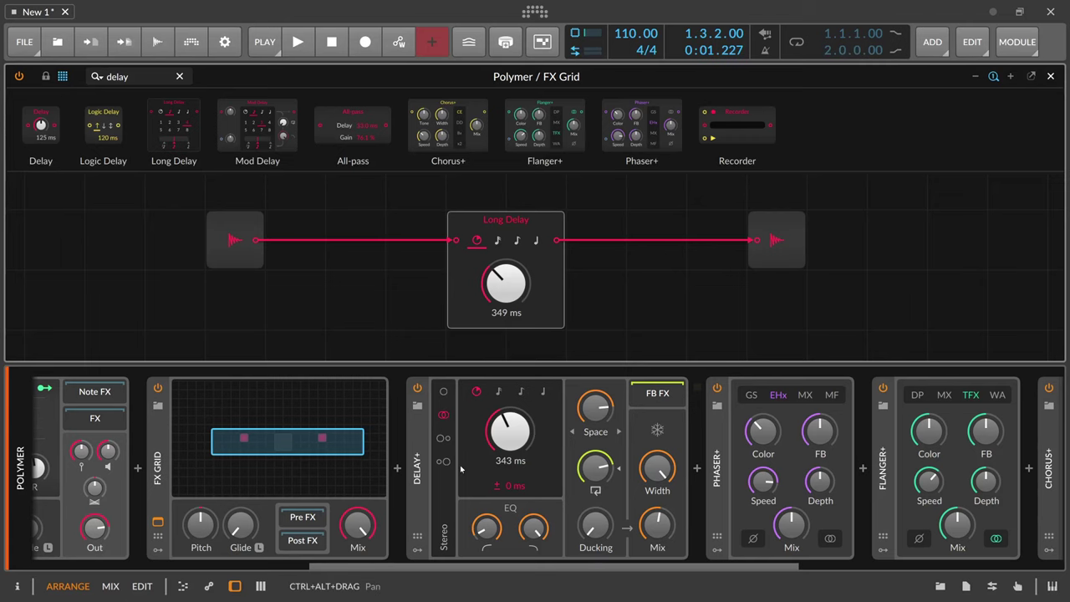
- Reduce the interface scale and centre the Long Delay patch to make more of the device chain fit
{"action": "mouse_move", "coordinate": [489, 564]}
{"action": "left_mouse_down"}
{"action": "mouse_move", "coordinate": [463, 565]}
{"action": "mouse_move", "coordinate": [503, 564]}
{"action": "left_mouse_up"}
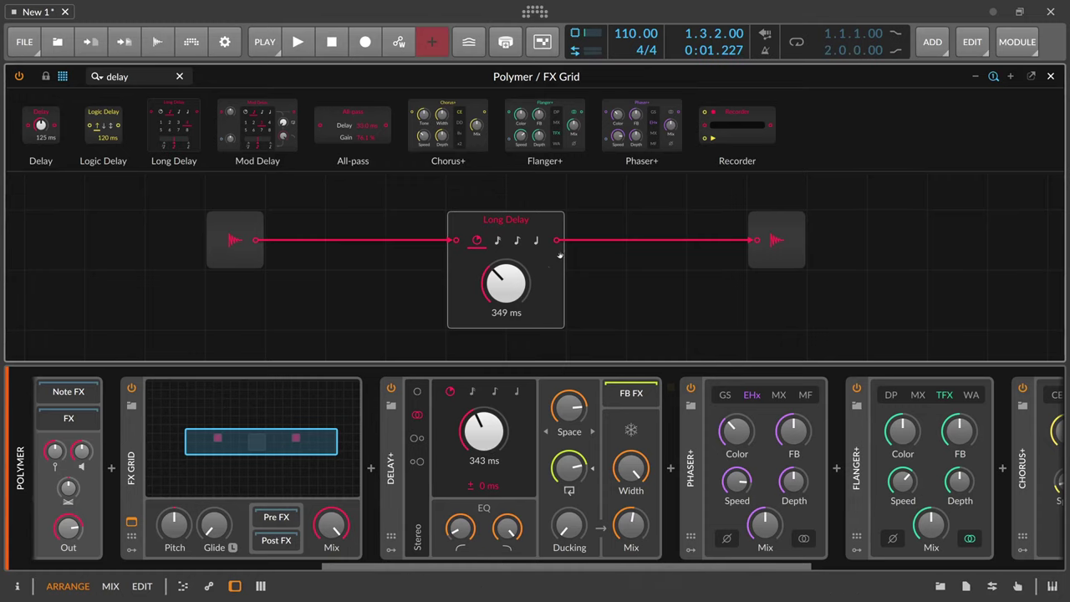
{"action": "left_click_drag", "start_coordinate": [626, 274], "coordinate": [545, 257]}
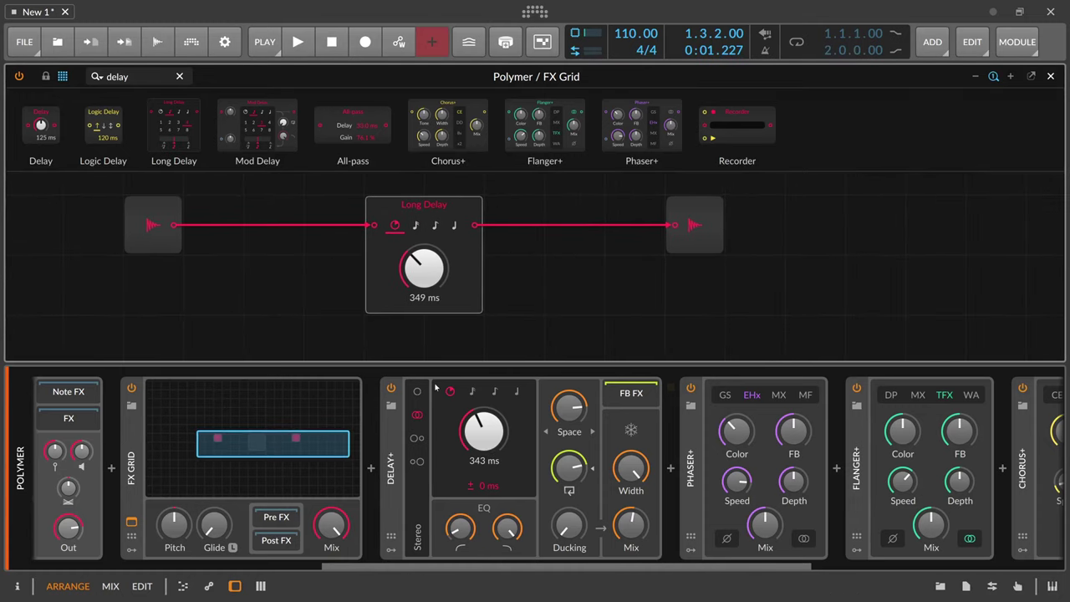
{"action": "key", "text": "ctrl+minus"}
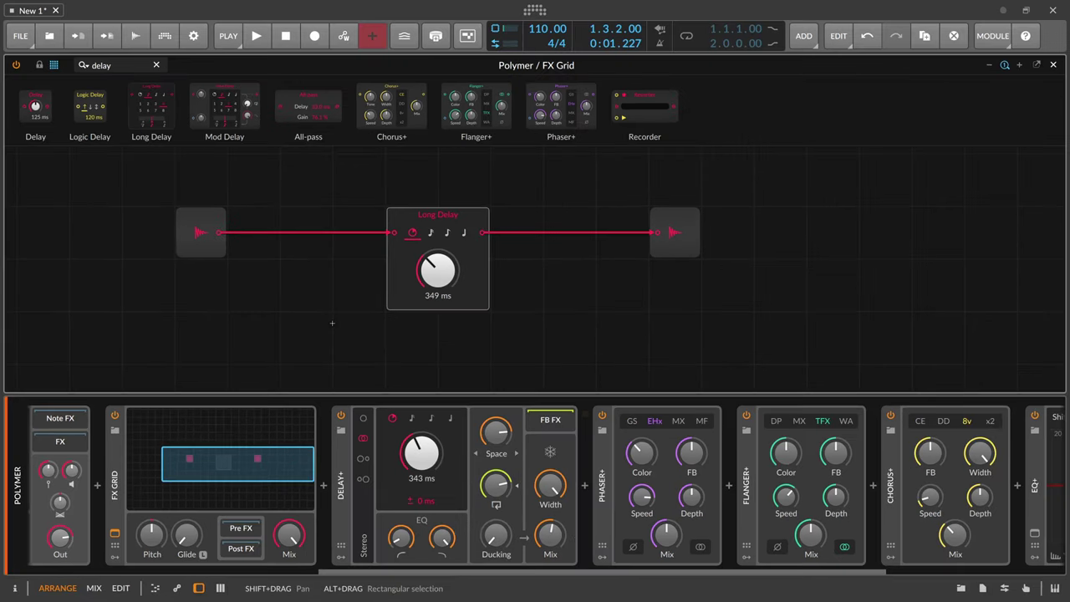
{"action": "left_click_drag", "start_coordinate": [375, 304], "coordinate": [426, 304]}
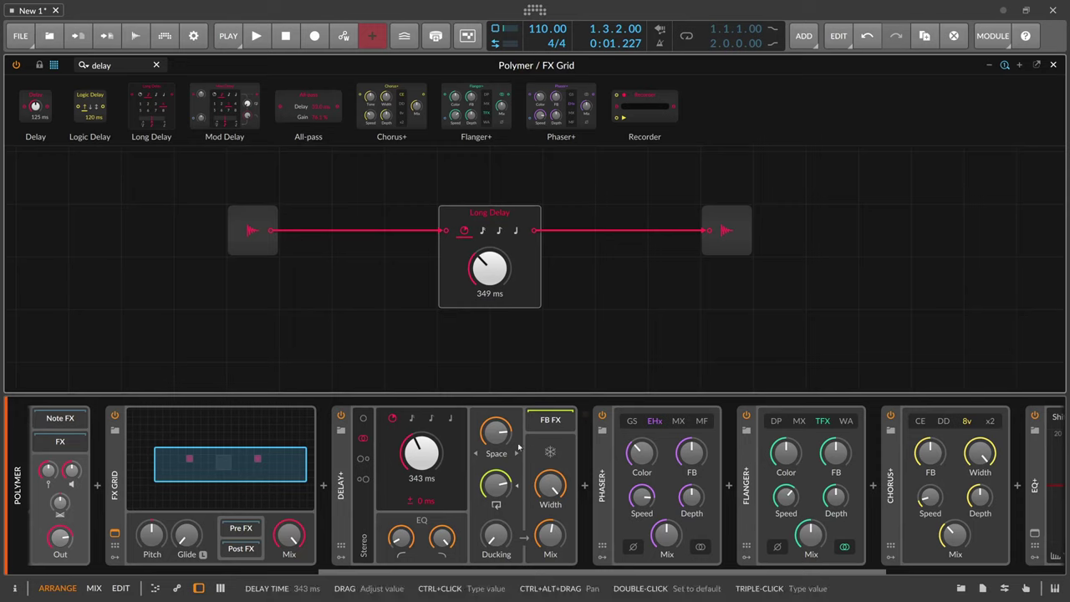
- Add a Phaser+ module to the grid, below the audio output
{"action": "left_click", "coordinate": [108, 64]}
{"action": "type", "text": "+"}
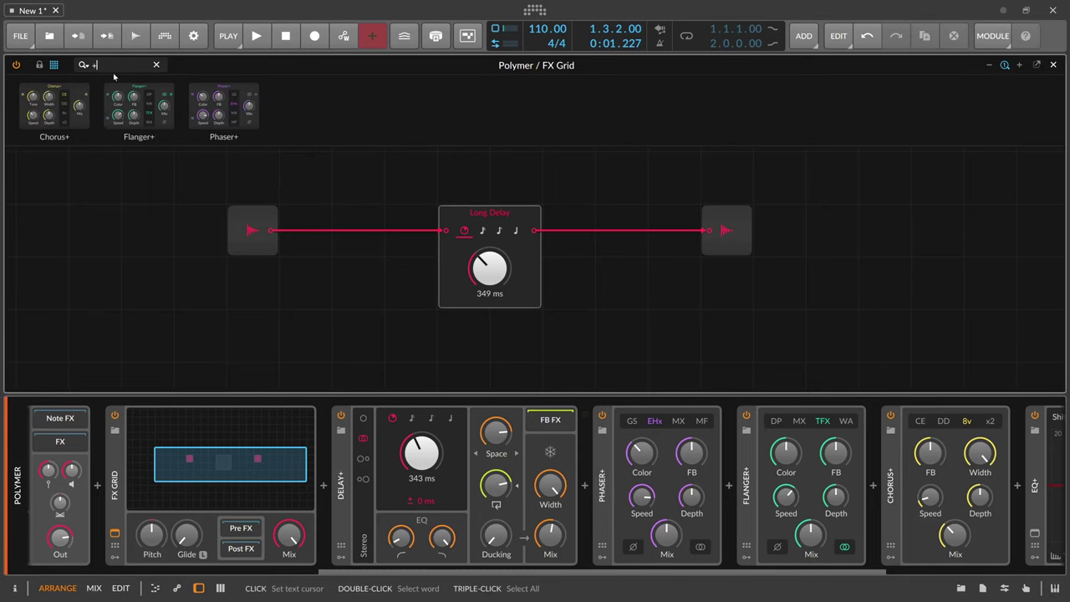
{"action": "left_click_drag", "start_coordinate": [223, 104], "coordinate": [633, 296]}
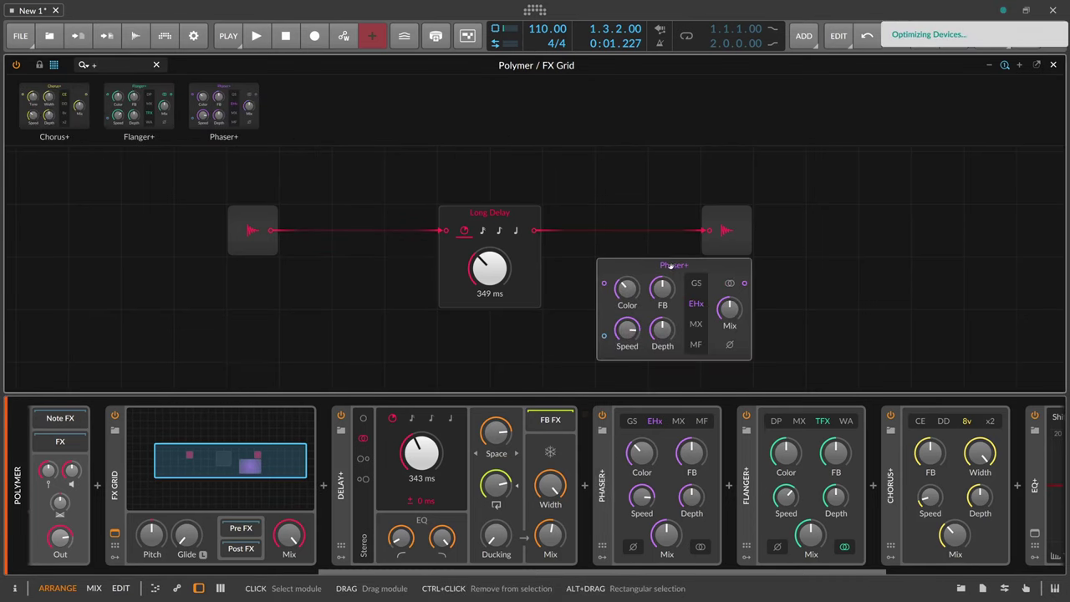
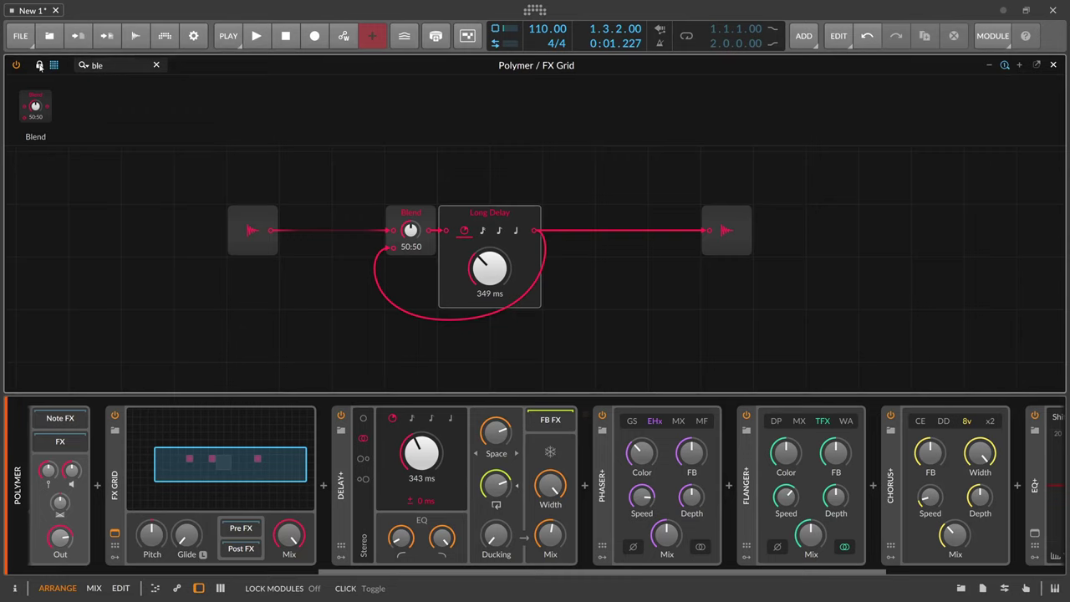
- Insert a second Blend module in the feedback path and place two All-pass modules, stacked, ahead of it
{"action": "left_click_drag", "start_coordinate": [35, 105], "coordinate": [671, 299]}
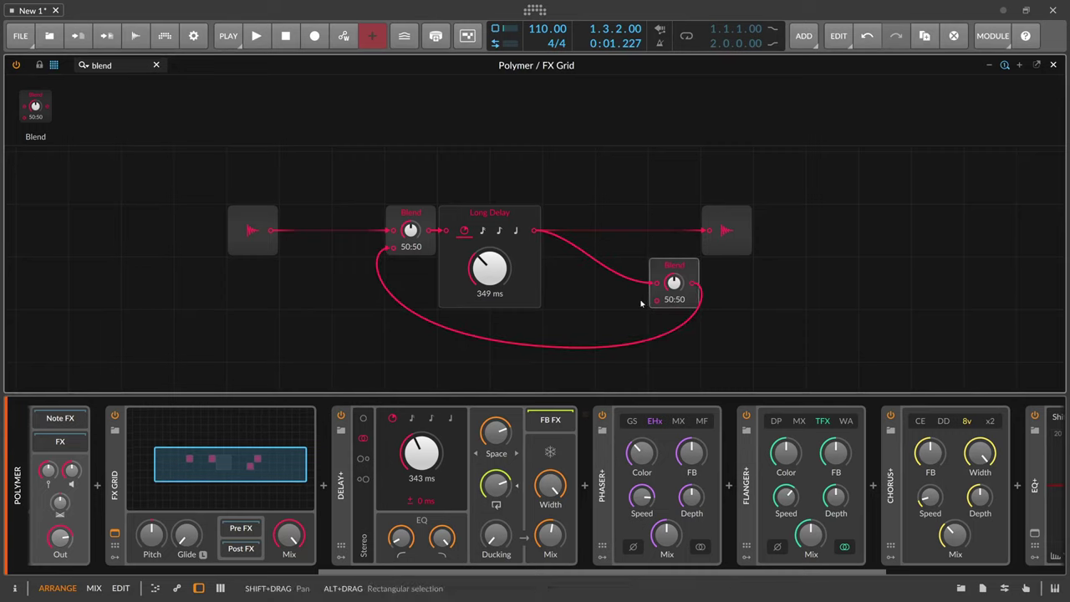
{"action": "left_click", "coordinate": [101, 65]}
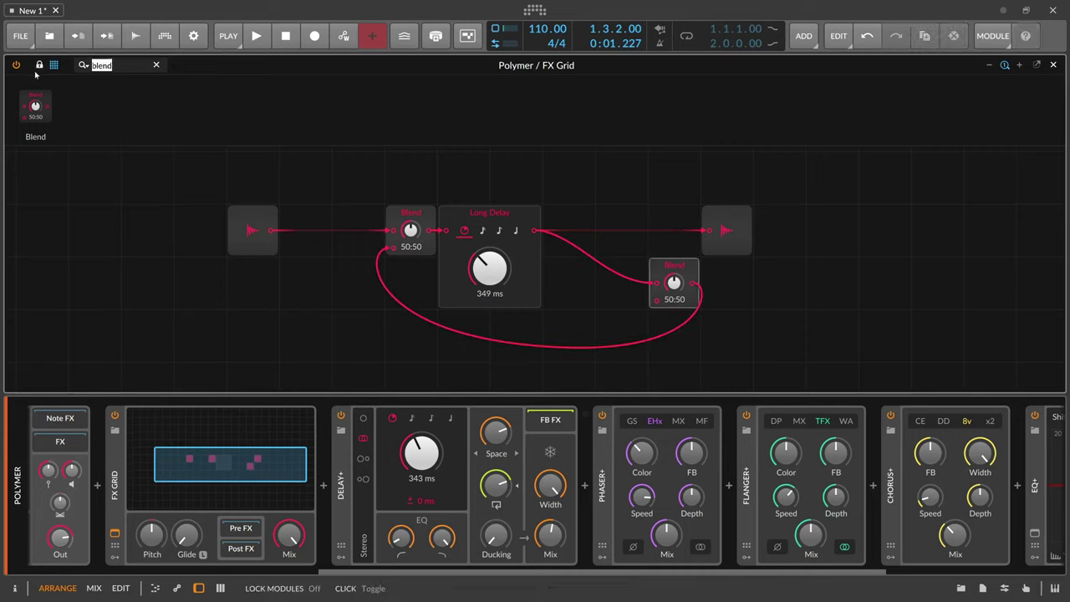
{"action": "key", "text": "BackSpace"}
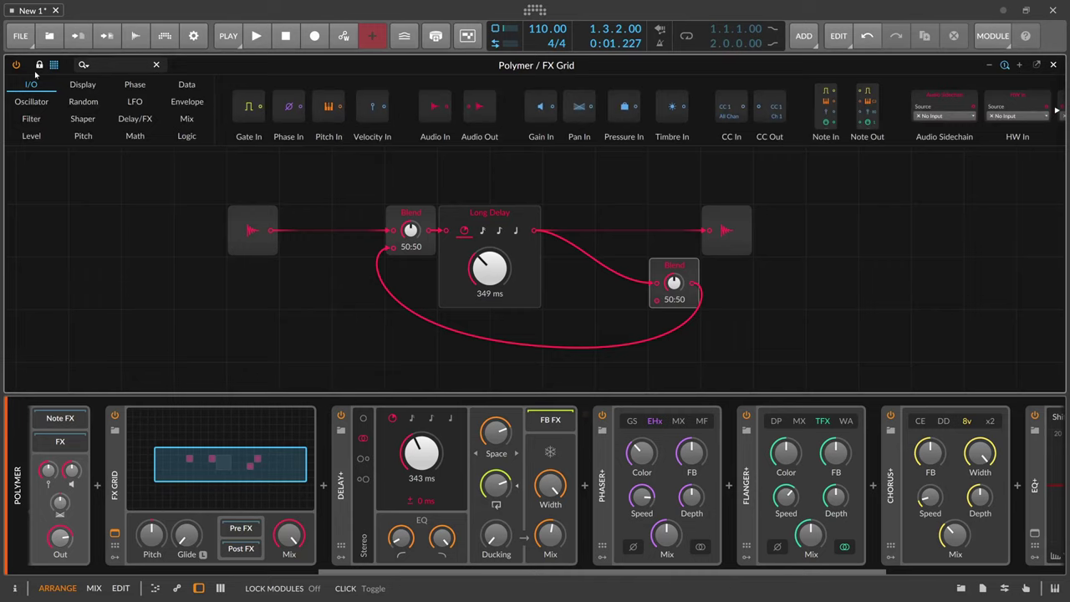
{"action": "type", "text": "all"}
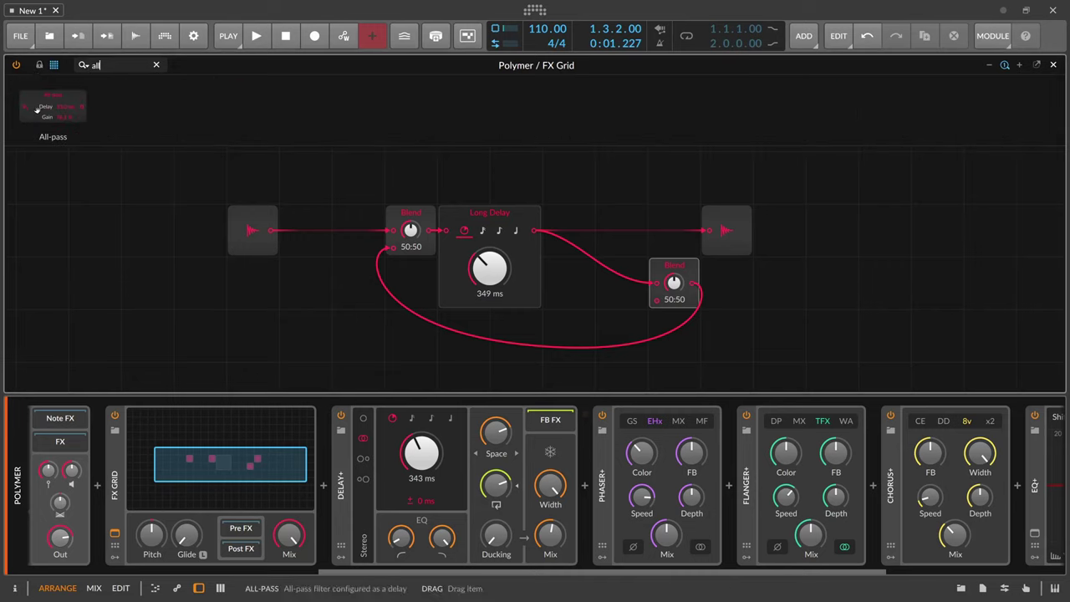
{"action": "left_click_drag", "start_coordinate": [52, 106], "coordinate": [792, 357]}
{"action": "left_click_drag", "start_coordinate": [52, 106], "coordinate": [763, 278]}
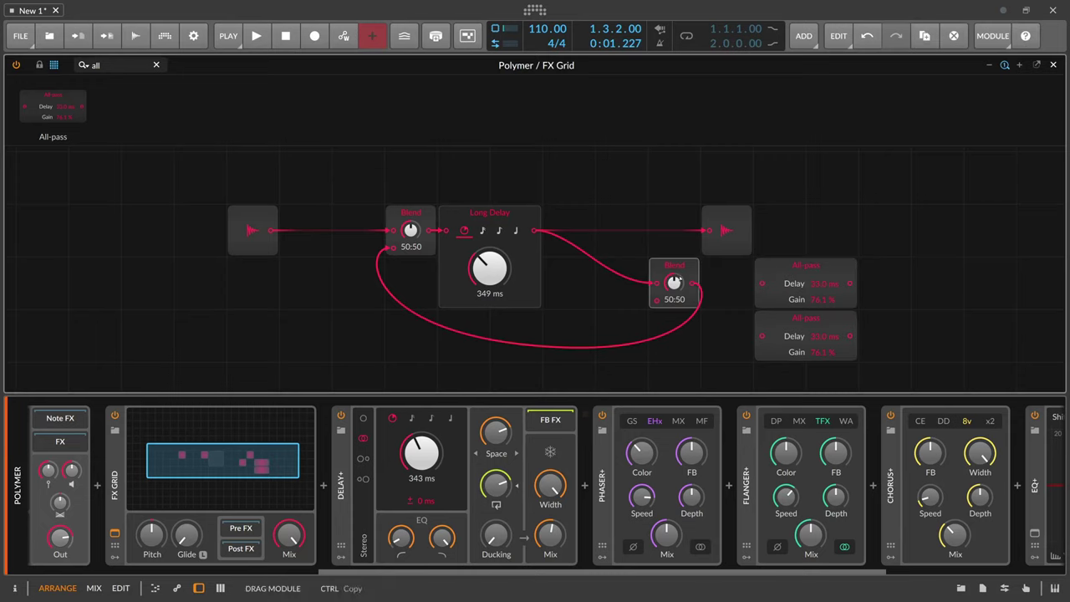
{"action": "left_click_drag", "start_coordinate": [679, 264], "coordinate": [943, 315]}
- Route the Long Delay output through a Stereo Split, sending left to the upper All-pass and right to the lower one
{"action": "mouse_move", "coordinate": [536, 222]}
{"action": "left_mouse_down"}
{"action": "mouse_move", "coordinate": [746, 274]}
{"action": "mouse_move", "coordinate": [588, 220]}
{"action": "mouse_move", "coordinate": [542, 231]}
{"action": "mouse_move", "coordinate": [761, 283]}
{"action": "left_mouse_up"}
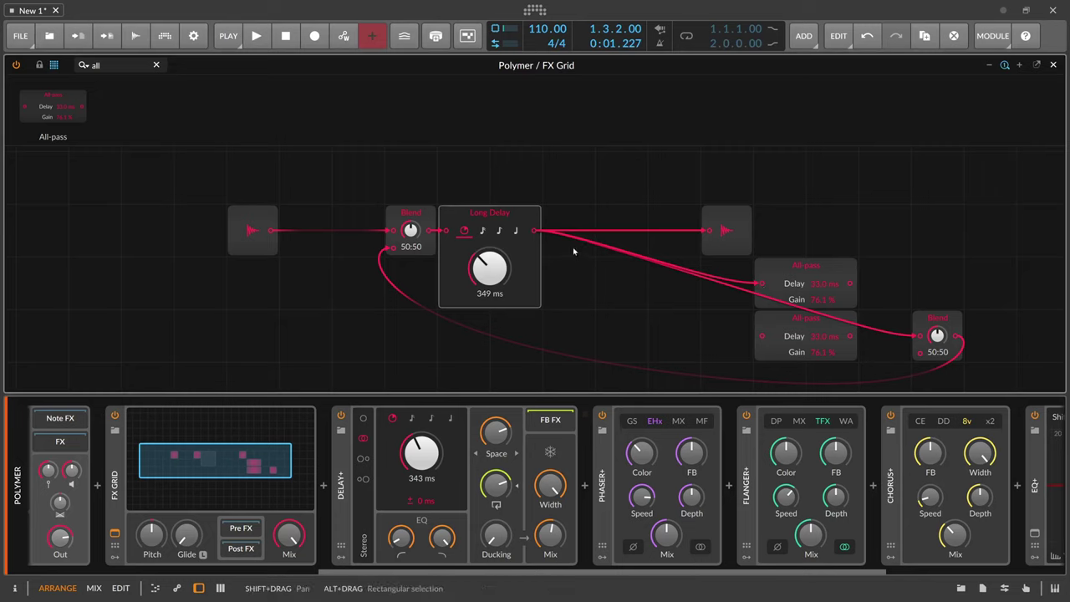
{"action": "left_click_drag", "start_coordinate": [539, 231], "coordinate": [761, 336]}
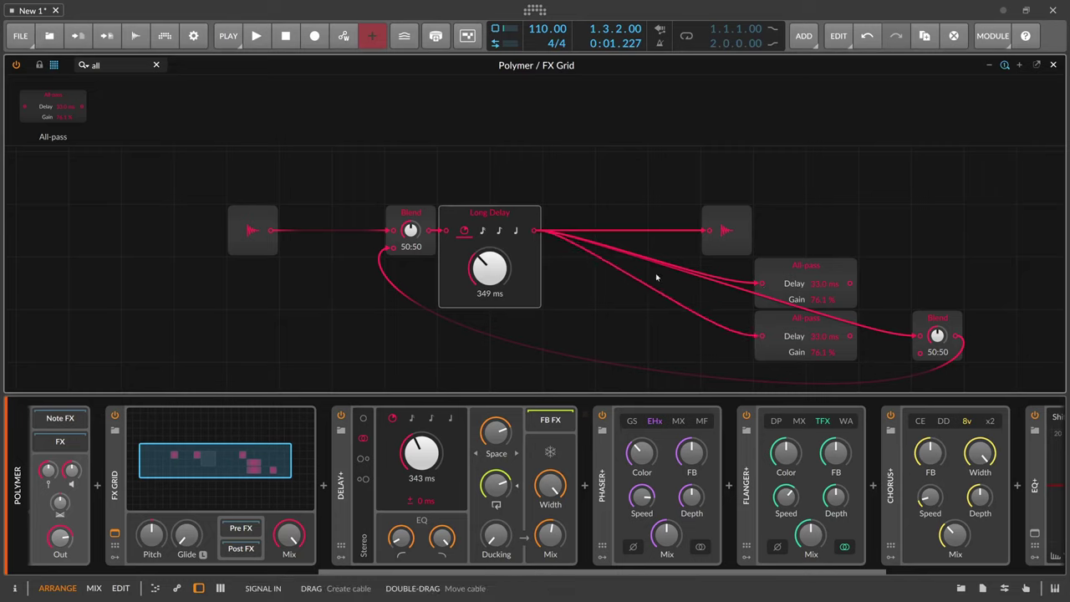
{"action": "triple_click", "coordinate": [118, 65]}
{"action": "type", "text": "merge"}
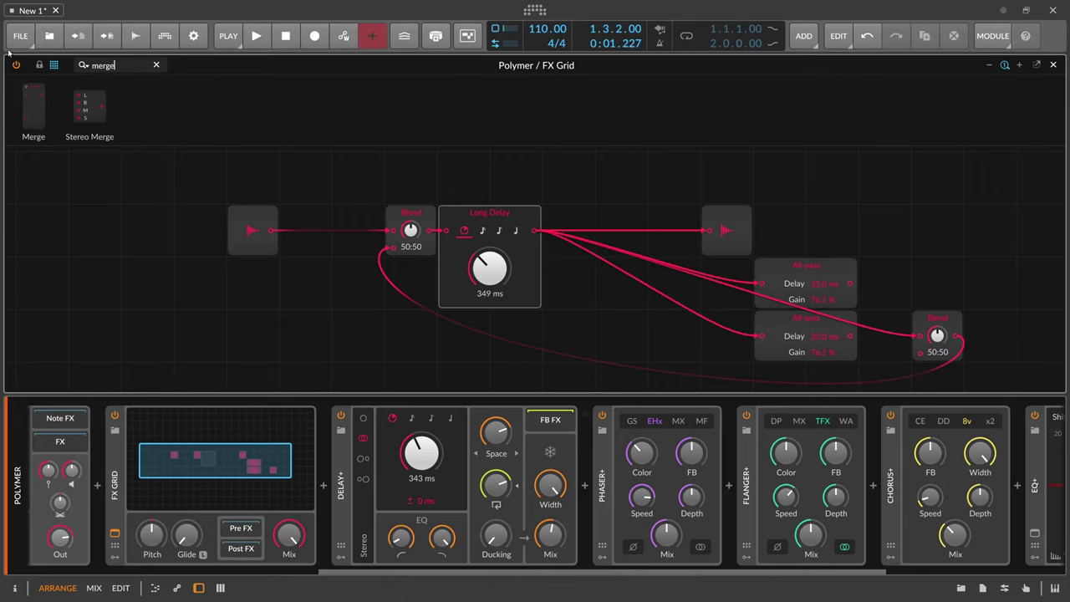
{"action": "triple_click", "coordinate": [105, 65]}
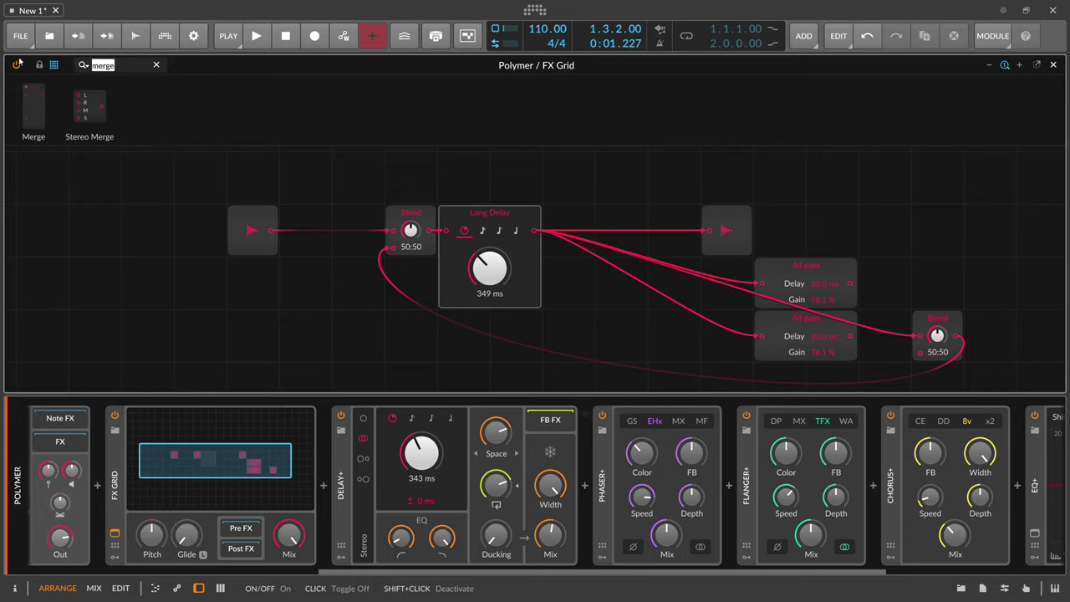
{"action": "type", "text": "stere"}
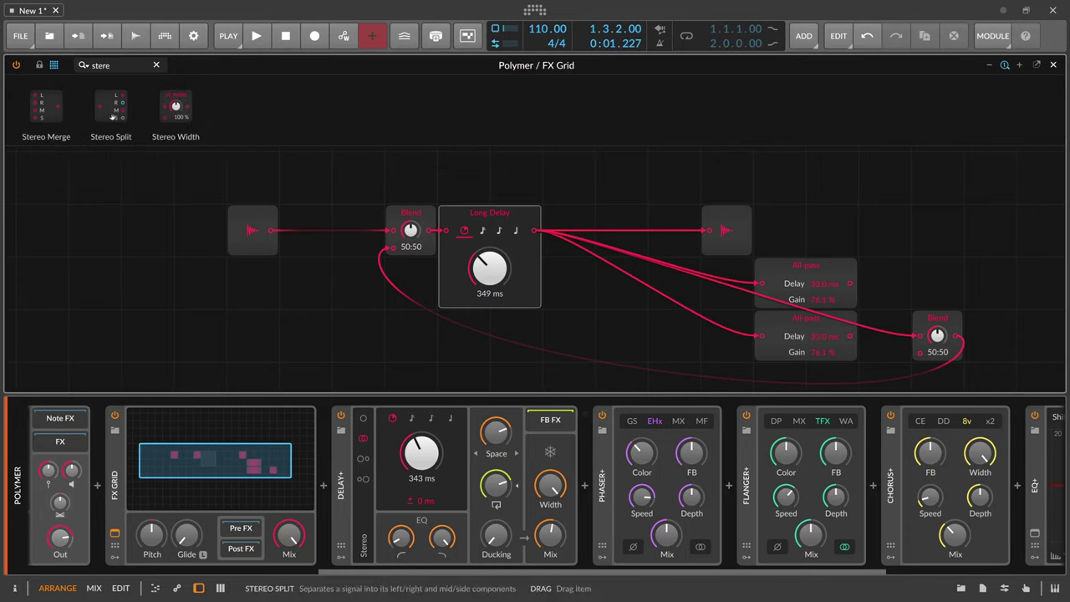
{"action": "left_click_drag", "start_coordinate": [111, 107], "coordinate": [758, 334]}
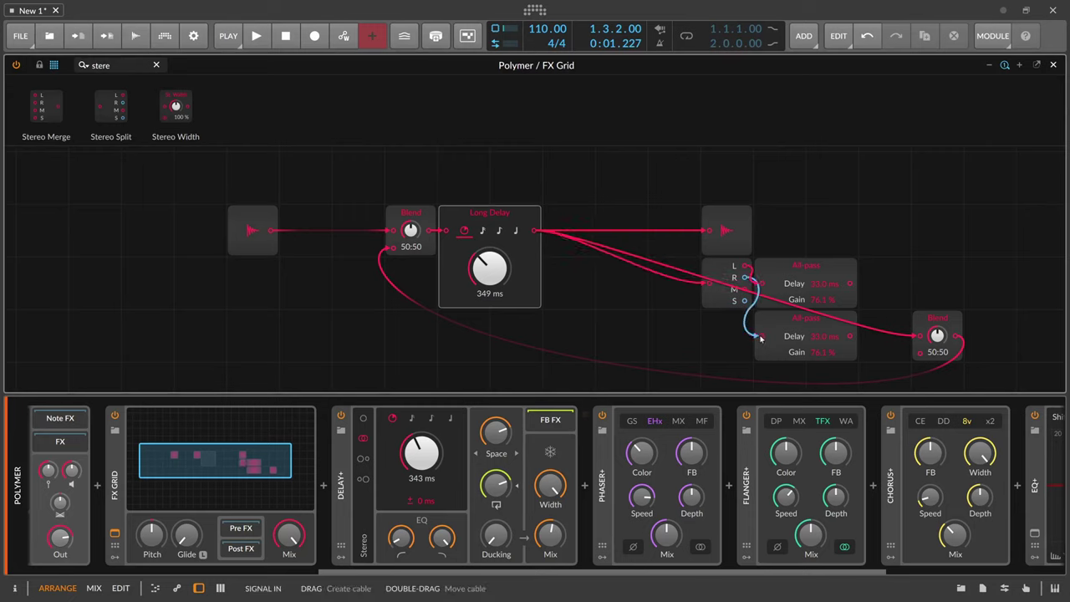
{"action": "left_click_drag", "start_coordinate": [721, 284], "coordinate": [668, 337]}
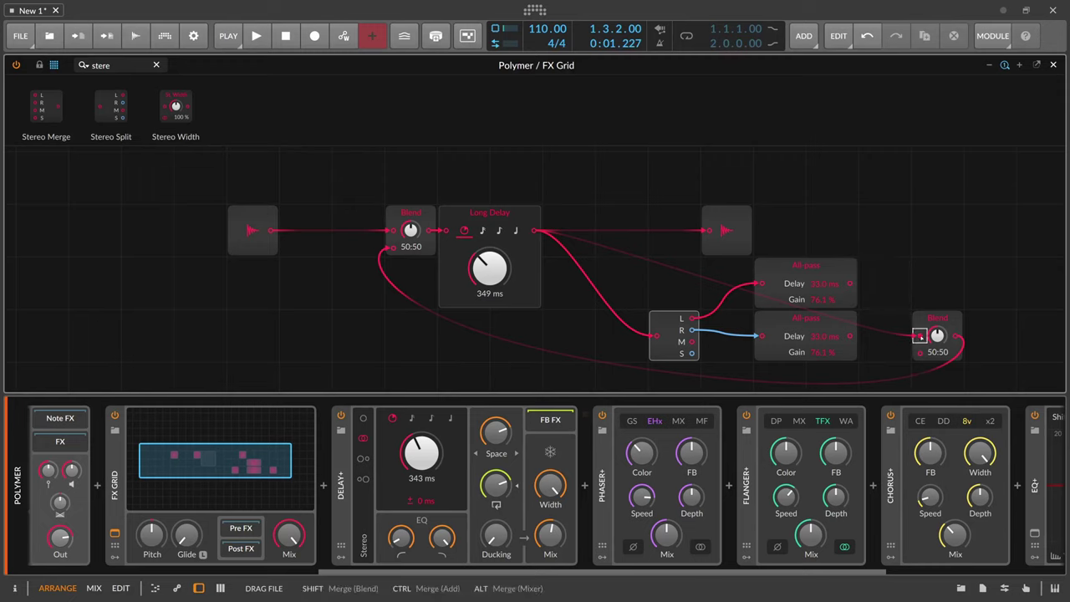
- Recombine both All-pass outputs with a Stereo Merge into the feedback Blend, and feed the Long Delay directly into the Blend's second input
{"action": "left_click_drag", "start_coordinate": [921, 336], "coordinate": [920, 336]}
{"action": "left_click_drag", "start_coordinate": [850, 283], "coordinate": [866, 331]}
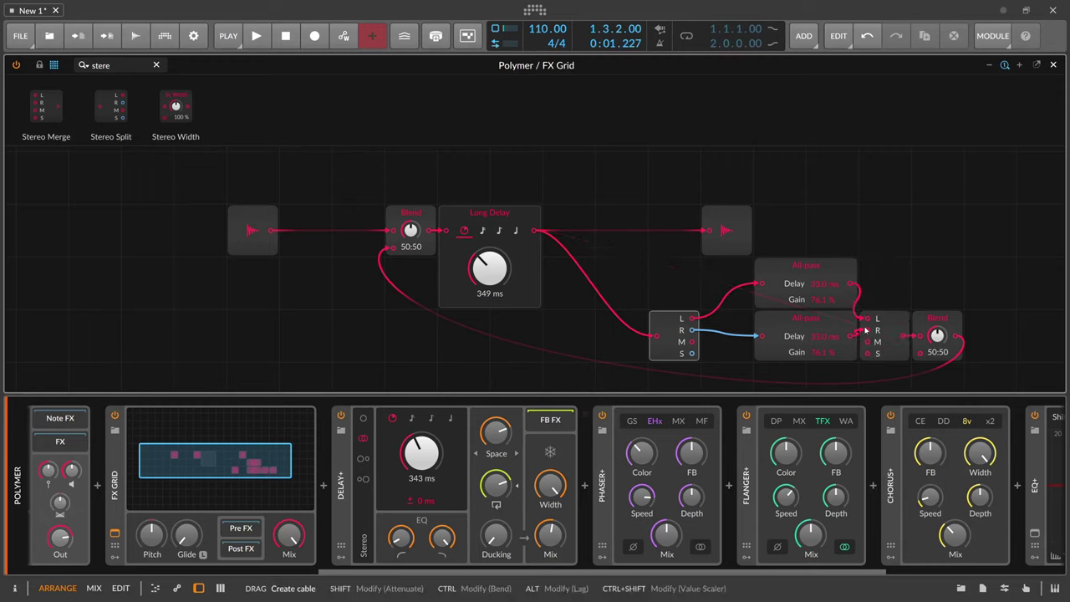
{"action": "mouse_move", "coordinate": [536, 231]}
{"action": "left_mouse_down"}
{"action": "mouse_move", "coordinate": [912, 353]}
{"action": "mouse_move", "coordinate": [937, 340]}
{"action": "left_mouse_up"}
- Move the Stereo Split, All-pass and Stereo Merge modules together above the main delay line
{"action": "mouse_move", "coordinate": [664, 291]}
{"action": "left_mouse_down"}
{"action": "mouse_move", "coordinate": [837, 365]}
{"action": "mouse_move", "coordinate": [885, 360]}
{"action": "left_mouse_up"}
{"action": "left_click_drag", "start_coordinate": [843, 273], "coordinate": [763, 182]}
{"action": "scroll", "coordinate": [845, 315], "scroll_direction": "down", "scroll_amount": 3}
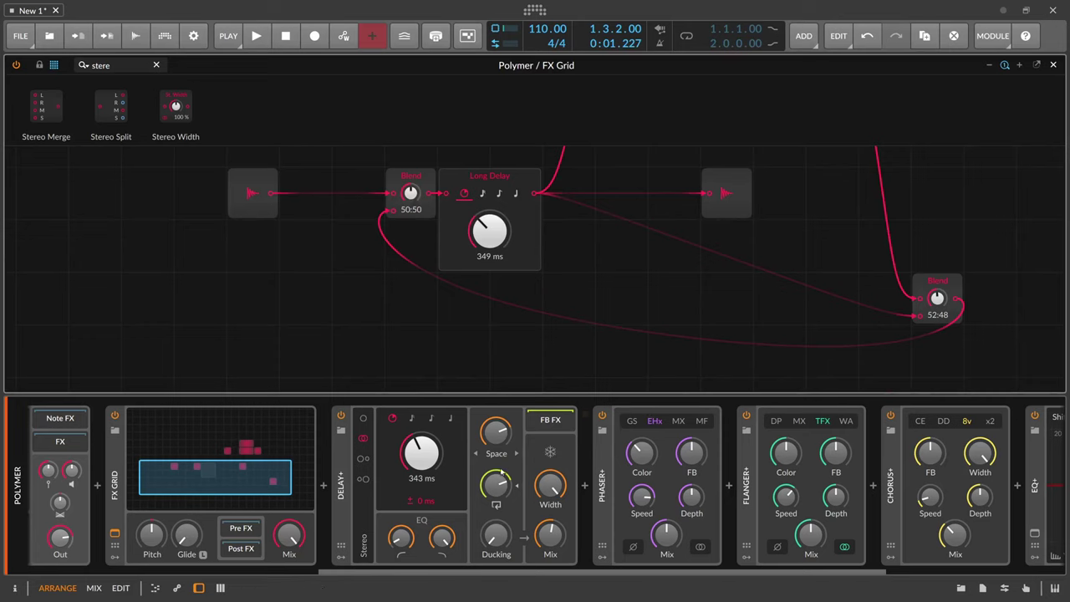
- Switch the Delay+ device's blur mode from Space to Wide and reduce its amount
{"action": "left_click", "coordinate": [498, 454]}
{"action": "left_click", "coordinate": [505, 501]}
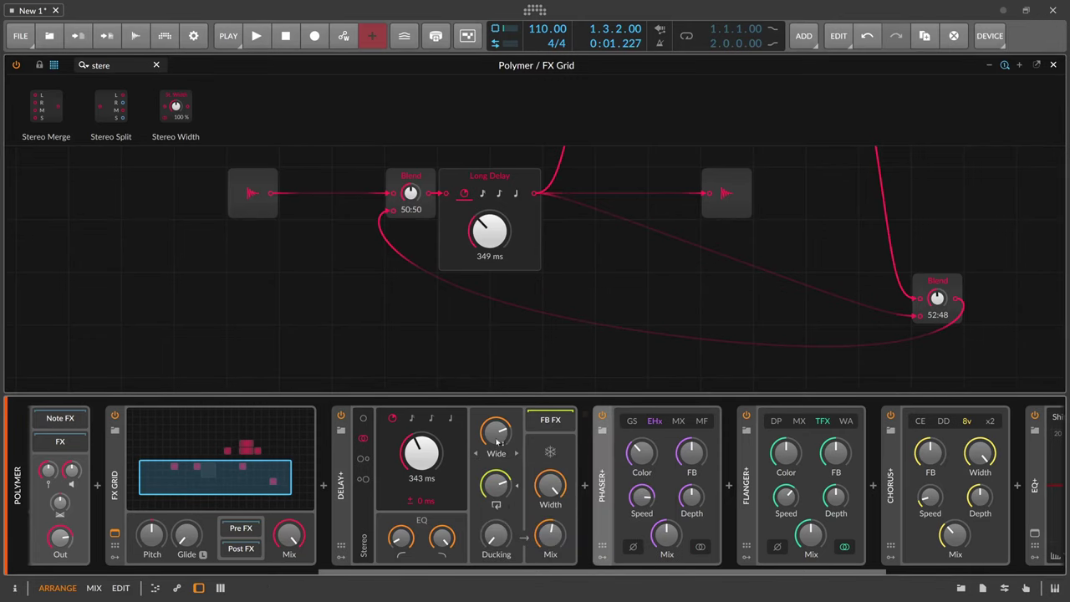
{"action": "left_click_drag", "start_coordinate": [498, 442], "coordinate": [497, 396]}
- Set the feedback path's Blend module to 41:59
{"action": "scroll", "coordinate": [836, 343], "scroll_direction": "up", "scroll_amount": 2}
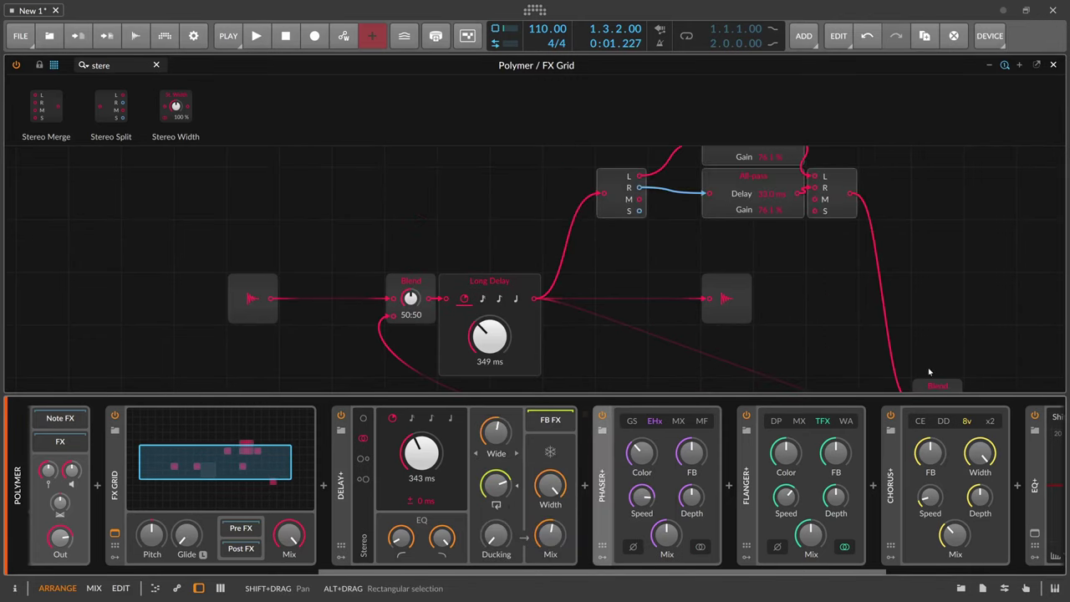
{"action": "scroll", "coordinate": [933, 368], "scroll_direction": "down", "scroll_amount": 1}
{"action": "left_click_drag", "start_coordinate": [937, 354], "coordinate": [937, 391]}
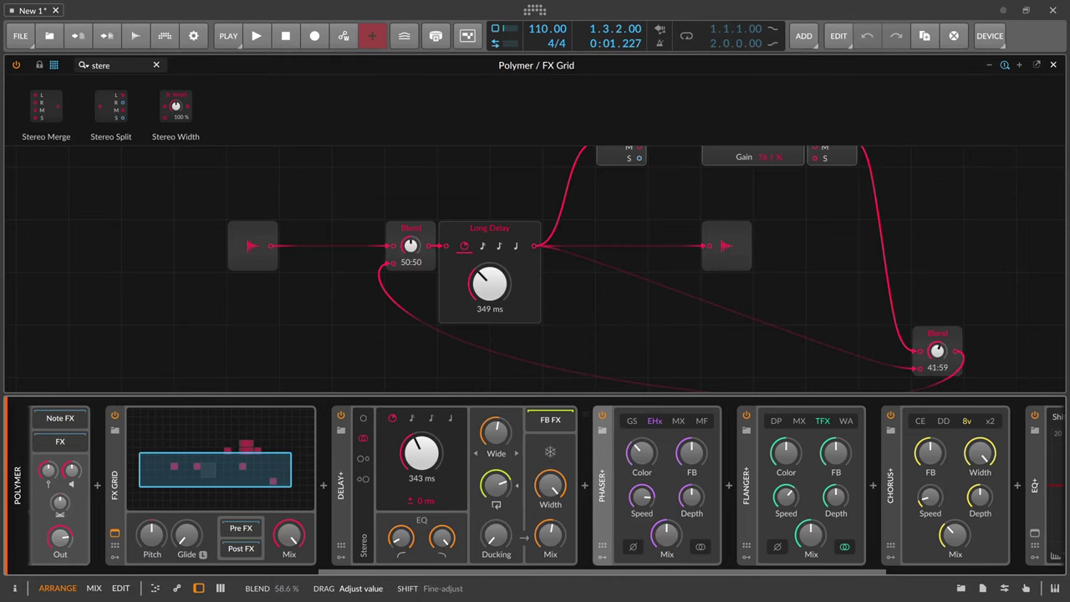
{"action": "left_click_drag", "start_coordinate": [936, 351], "coordinate": [936, 351]}
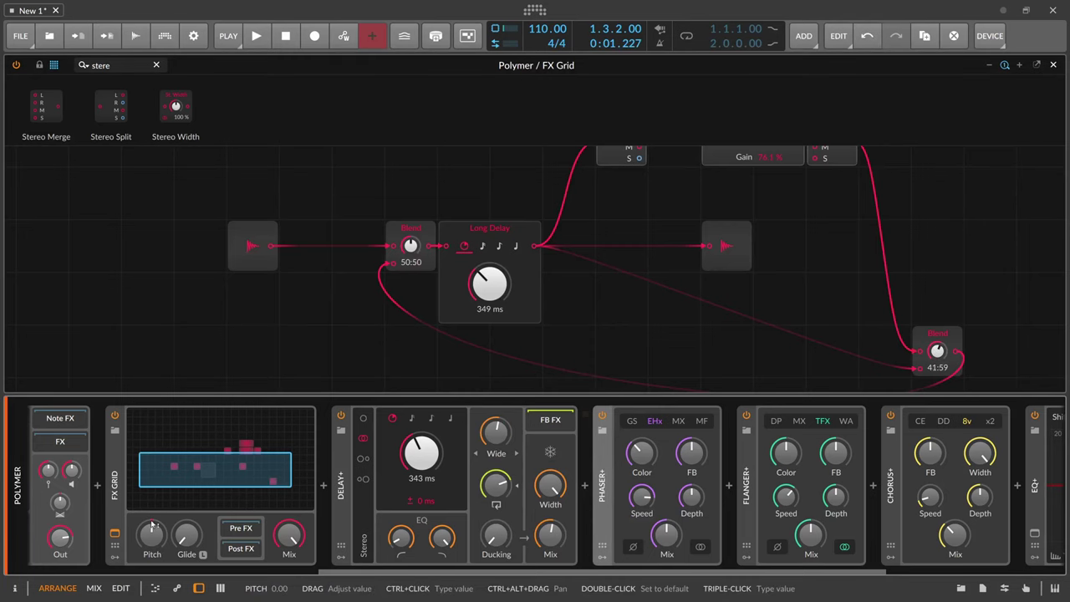
- Deactivate the Delay+, Phaser+, Flanger+, Chorus+ and EQ+ devices so that only the FX Grid processes Polymer
{"action": "left_click", "coordinate": [109, 574]}
{"action": "left_click_drag", "start_coordinate": [137, 575], "coordinate": [422, 575]}
{"action": "left_click", "coordinate": [355, 415]}
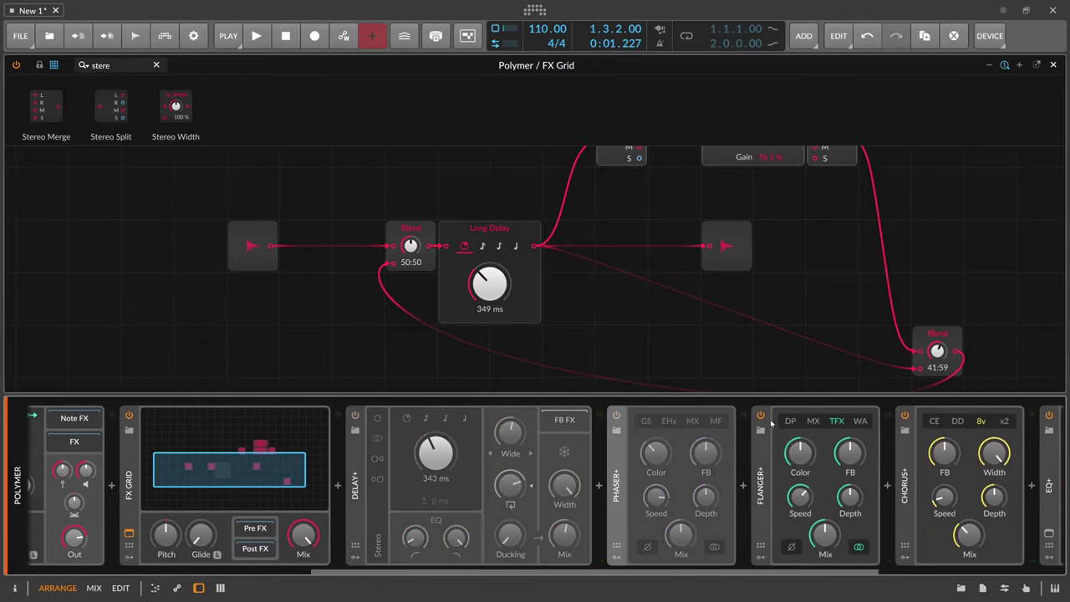
{"action": "left_click_drag", "start_coordinate": [796, 572], "coordinate": [921, 573]}
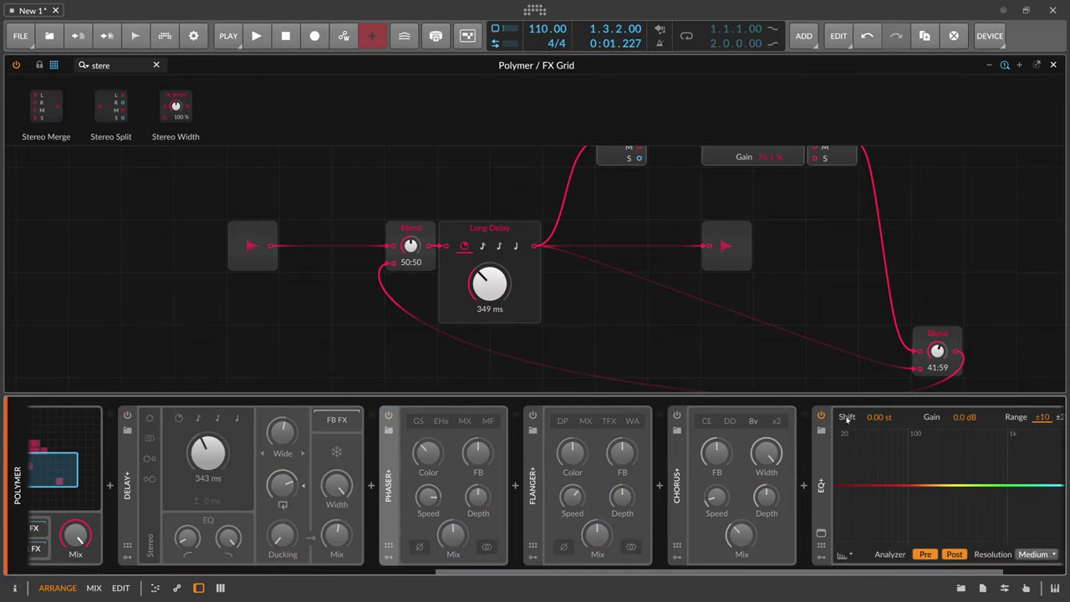
{"action": "left_click", "coordinate": [826, 416]}
{"action": "left_click_drag", "start_coordinate": [761, 573], "coordinate": [614, 585]}
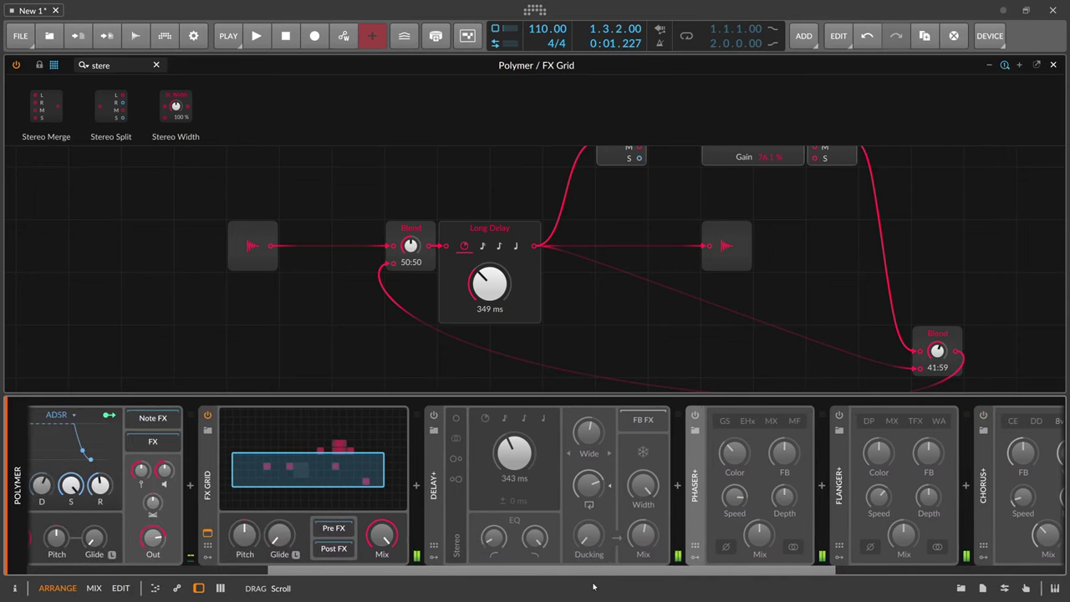
- Set the feedback Blend fully to In 1 and raise the upper and lower All-pass delays to about 125 ms and 196 ms
{"action": "scroll", "coordinate": [791, 339], "scroll_direction": "up", "scroll_amount": 2}
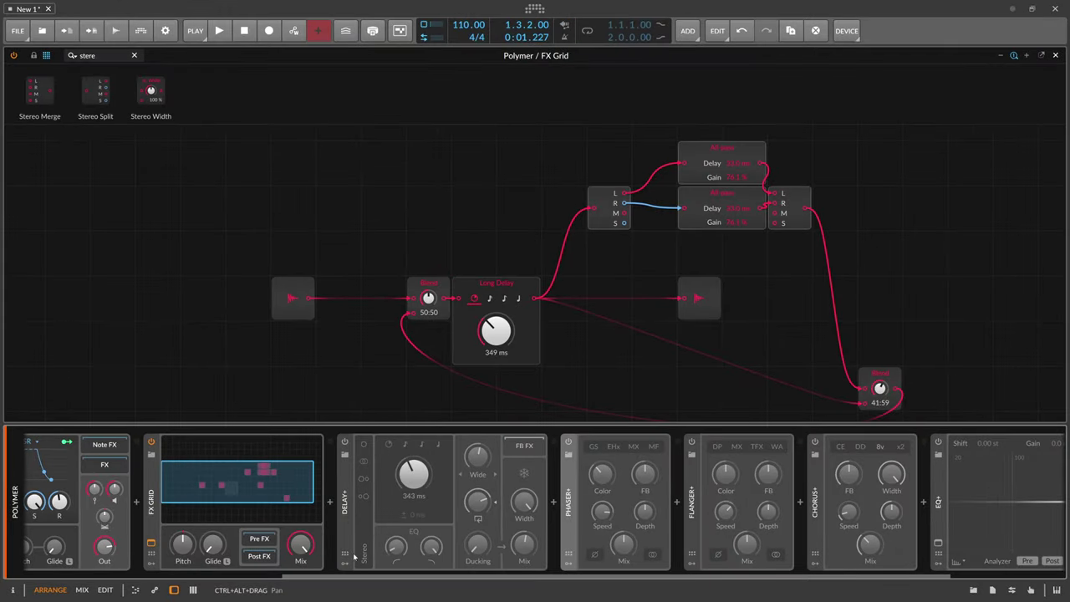
{"action": "left_click_drag", "start_coordinate": [689, 370], "coordinate": [550, 347]}
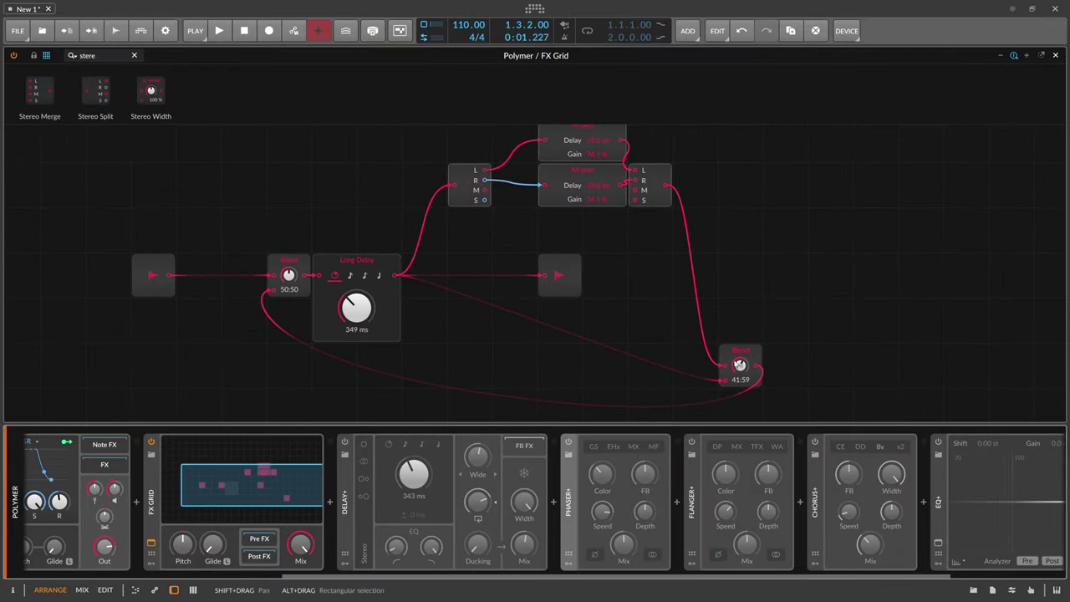
{"action": "left_click_drag", "start_coordinate": [740, 364], "coordinate": [740, 361]}
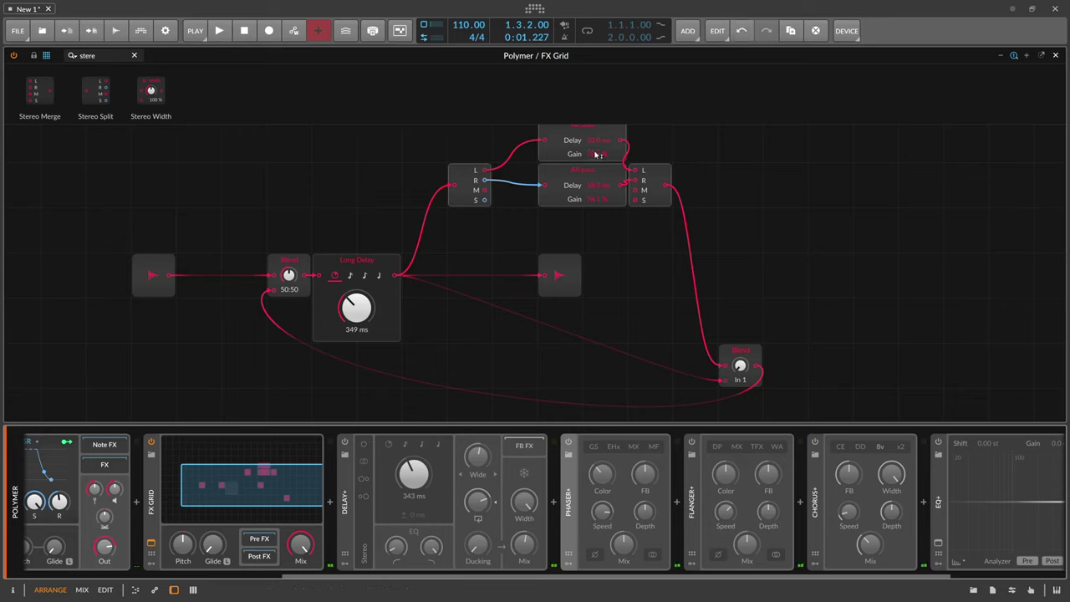
{"action": "scroll", "coordinate": [576, 184], "scroll_direction": "up", "scroll_amount": 2}
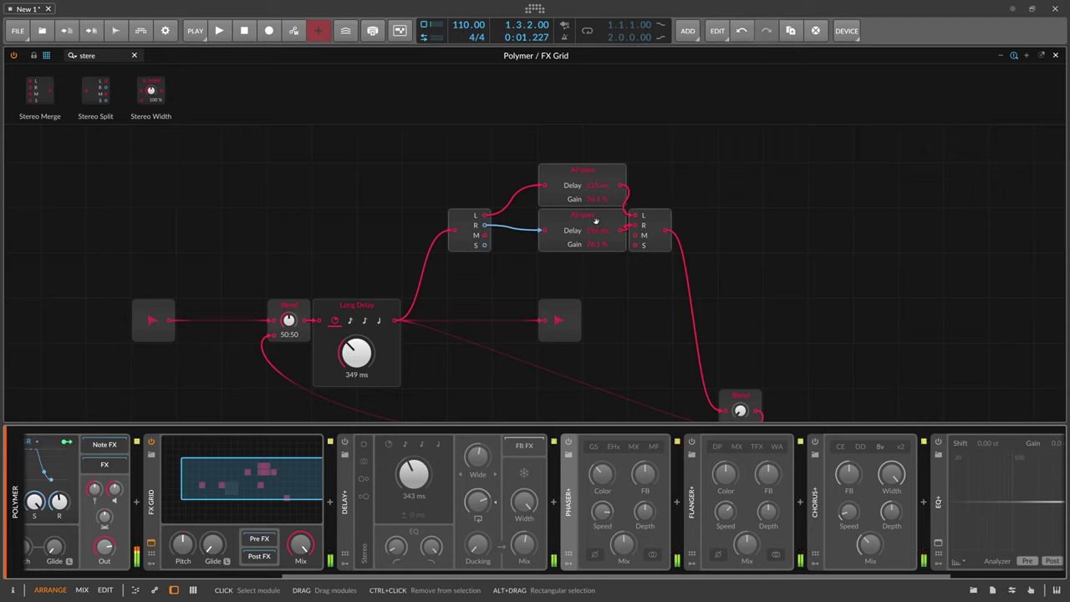
- Spread the split and merge modules apart, and insert a duplicate of the left-channel All-pass in series after the original
{"action": "left_click_drag", "start_coordinate": [662, 221], "coordinate": [601, 229]}
{"action": "left_click_drag", "start_coordinate": [602, 229], "coordinate": [747, 226]}
{"action": "left_click", "coordinate": [540, 174]}
{"action": "key", "text": "ctrl+d"}
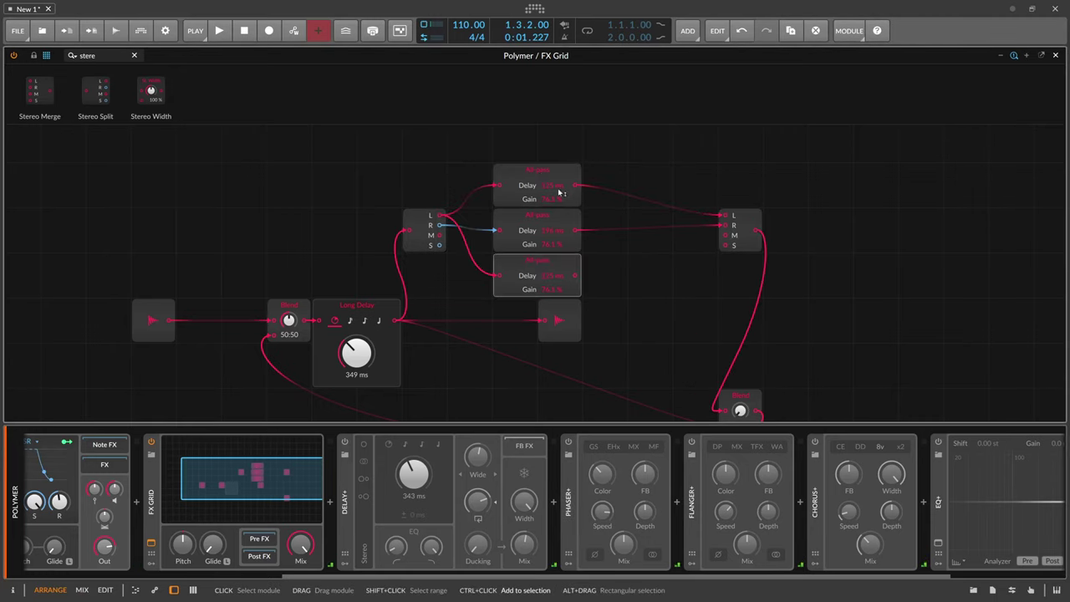
{"action": "left_click_drag", "start_coordinate": [521, 267], "coordinate": [594, 205]}
- Duplicate the right-channel All-pass and insert the copy in series before the Stereo Merge
{"action": "left_click", "coordinate": [537, 228]}
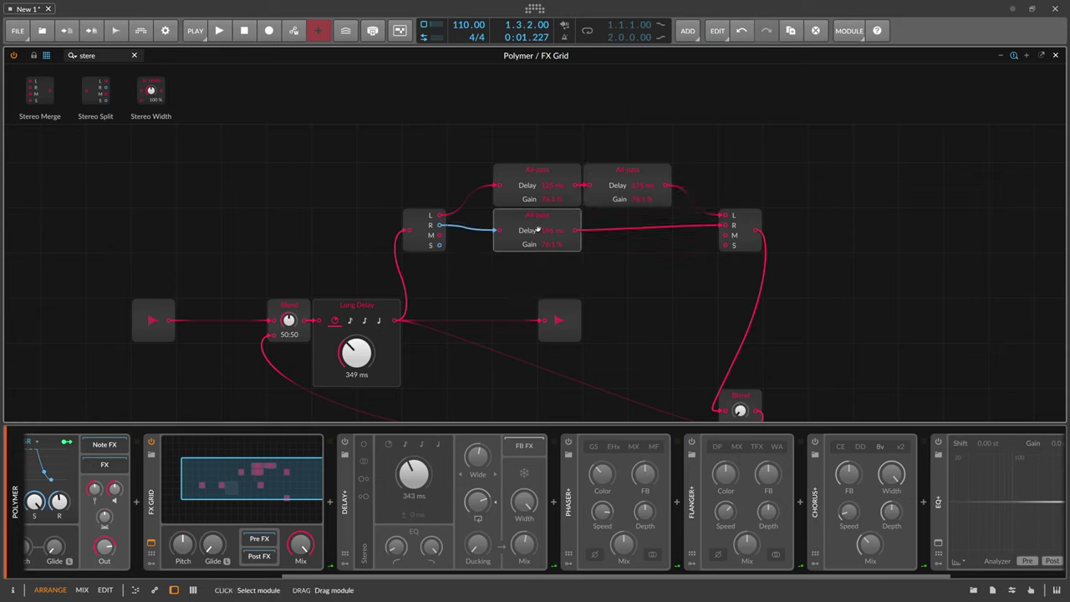
{"action": "key", "text": "ctrl+d"}
{"action": "left_click_drag", "start_coordinate": [533, 269], "coordinate": [642, 179]}
- Adjust the delay times of the series All-pass modules so that each one differs
{"action": "double_click", "coordinate": [642, 231]}
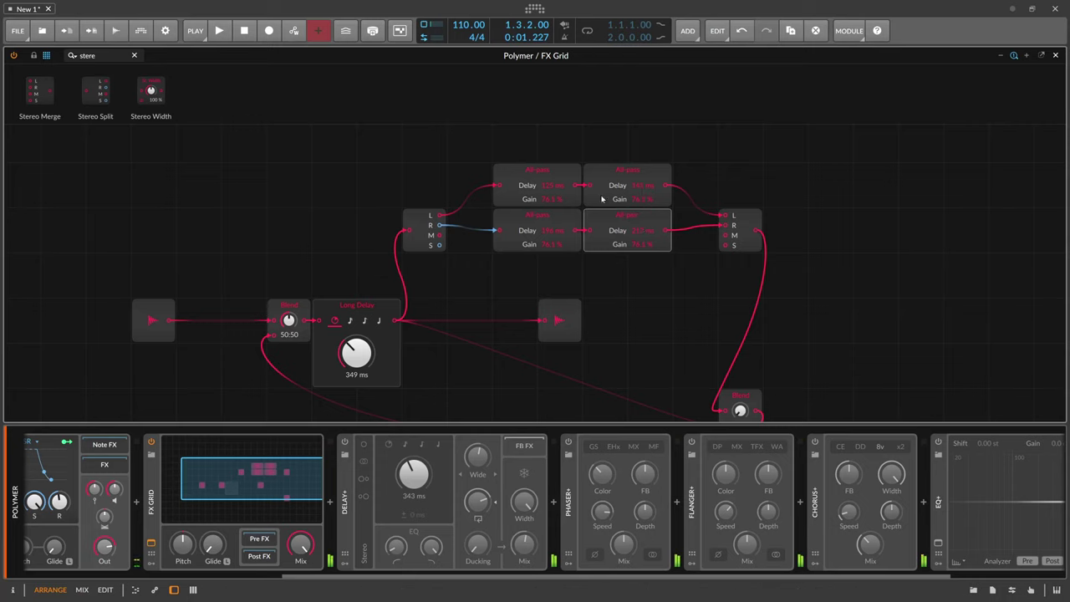
{"action": "left_click_drag", "start_coordinate": [555, 188], "coordinate": [556, 191]}
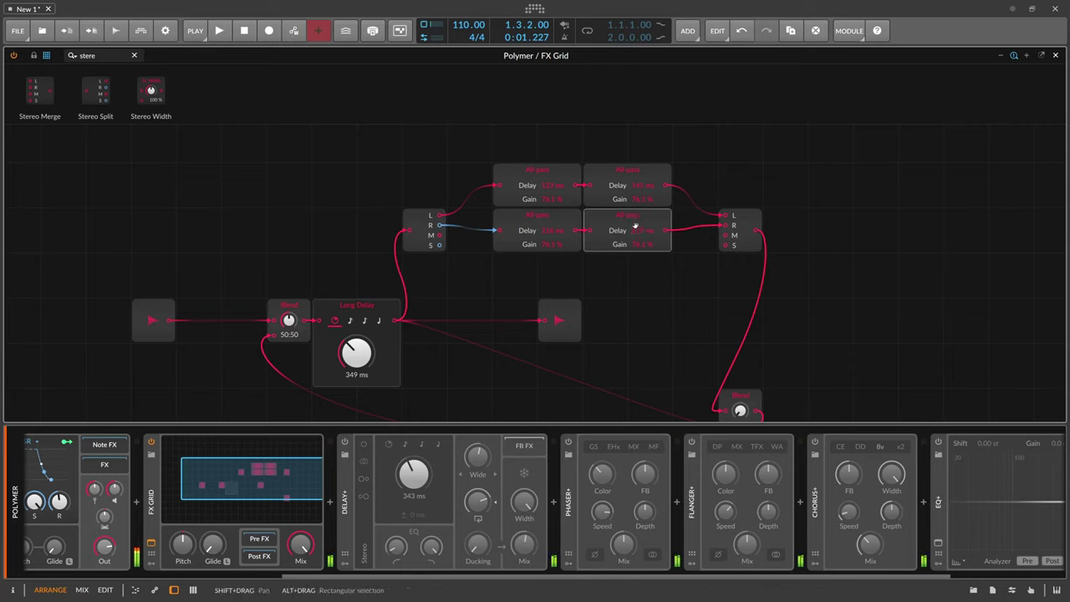
- Shorten the Long Delay time to 27.6 ms and set the feedback Blend to 60:40
{"action": "scroll", "coordinate": [598, 409], "scroll_direction": "down", "scroll_amount": 1}
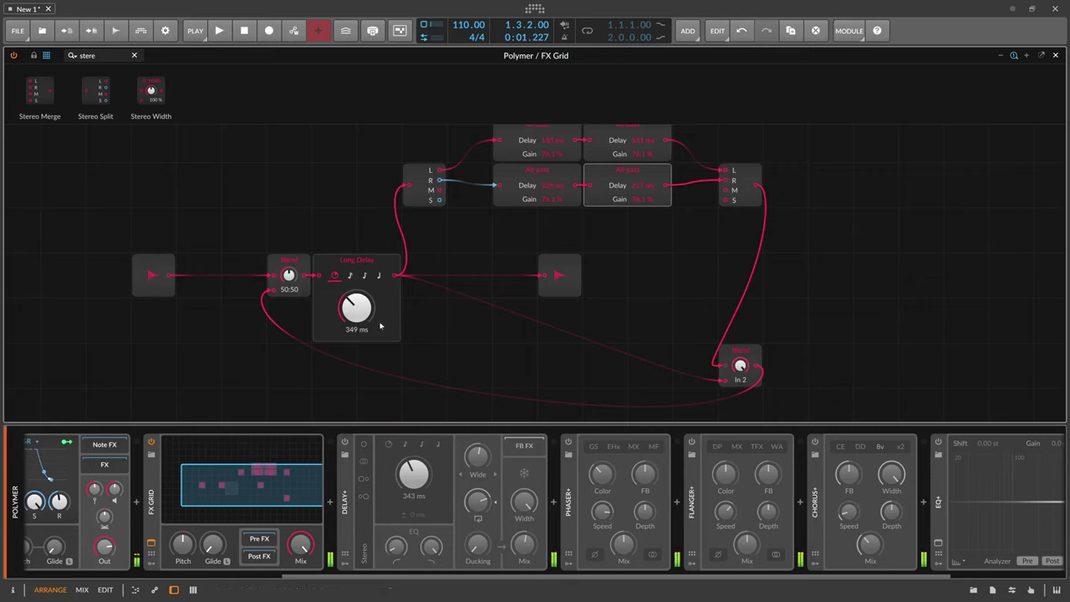
{"action": "left_click_drag", "start_coordinate": [357, 309], "coordinate": [357, 352]}
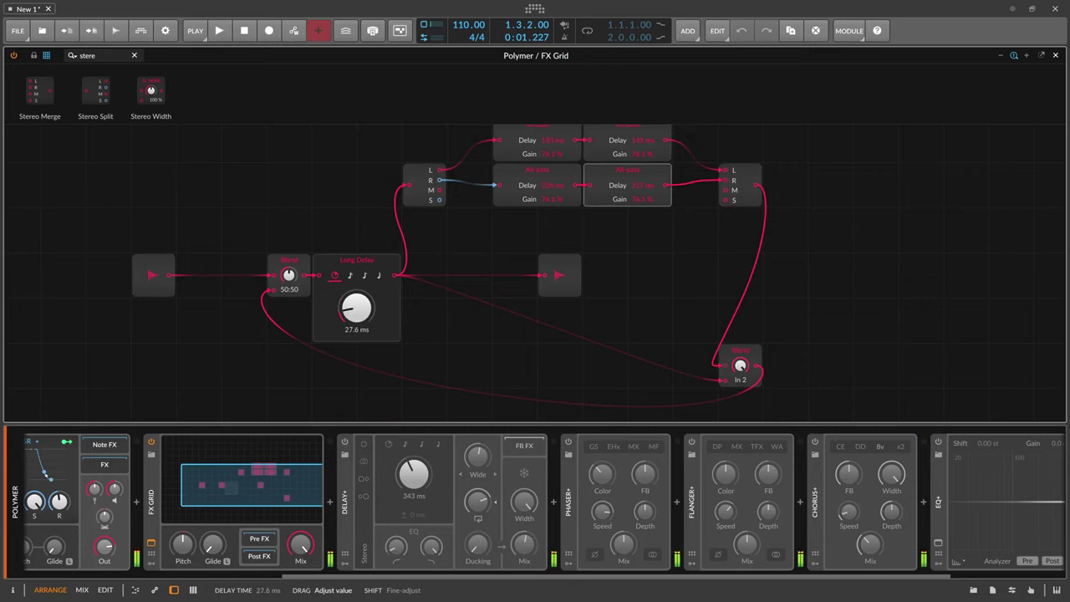
{"action": "mouse_move", "coordinate": [740, 368]}
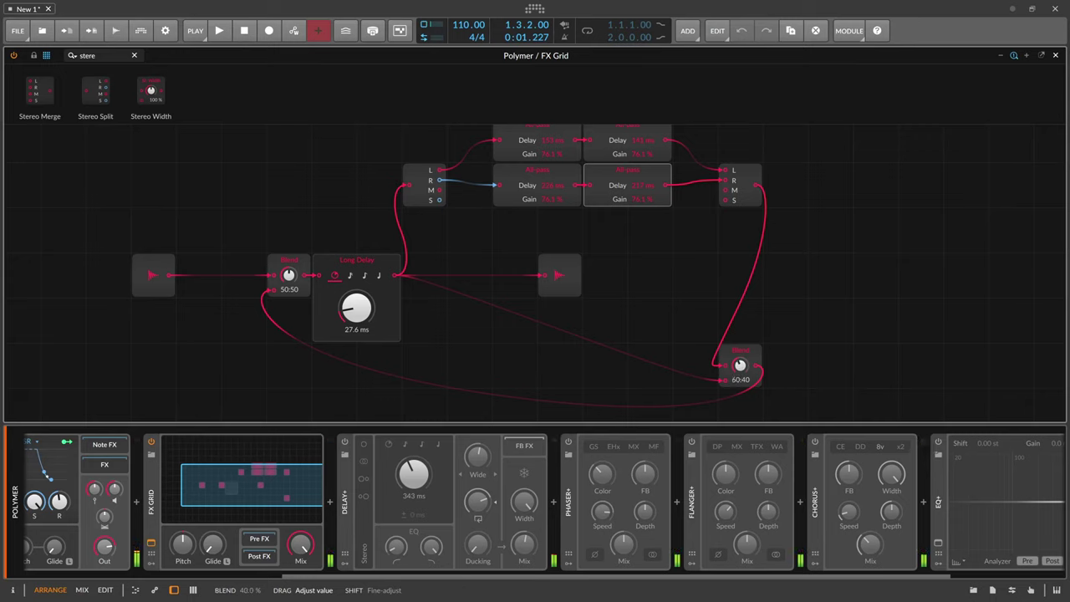
- Set the Blend after the Stereo Merge to 68:32 and review the diffusion modes offered by Delay+
{"action": "left_click_drag", "start_coordinate": [741, 367], "coordinate": [741, 373]}
{"action": "left_click", "coordinate": [494, 562]}
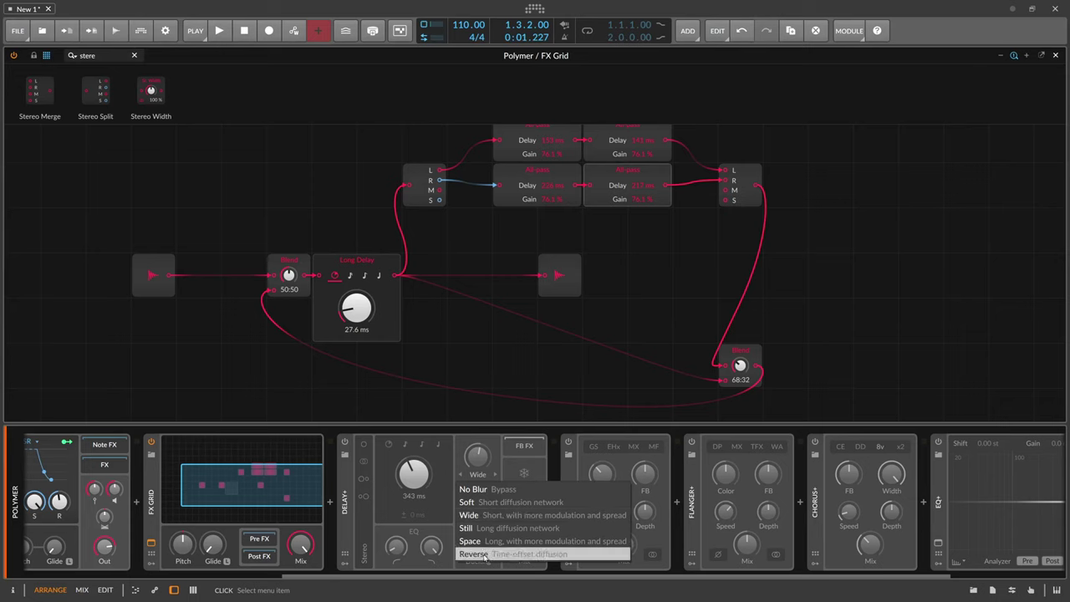
{"action": "left_click", "coordinate": [477, 442]}
- Select all four All-pass modules of the diffusion network together to inspect them against the Delay+ device
{"action": "scroll", "coordinate": [564, 345], "scroll_direction": "up", "scroll_amount": 1}
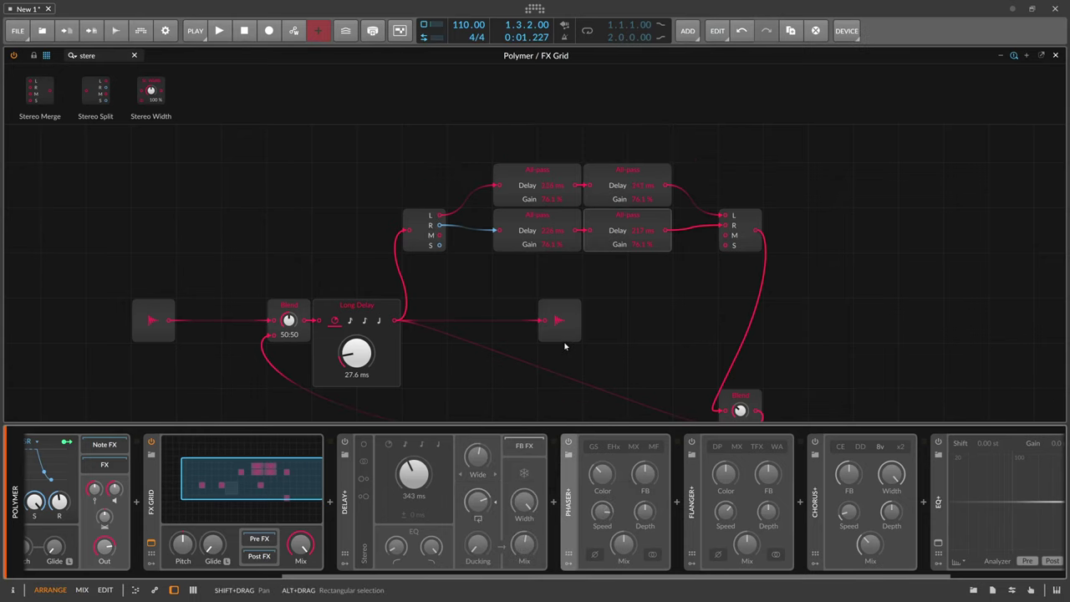
{"action": "scroll", "coordinate": [586, 320], "scroll_direction": "down", "scroll_amount": 1}
{"action": "scroll", "coordinate": [586, 320], "scroll_direction": "up", "scroll_amount": 1}
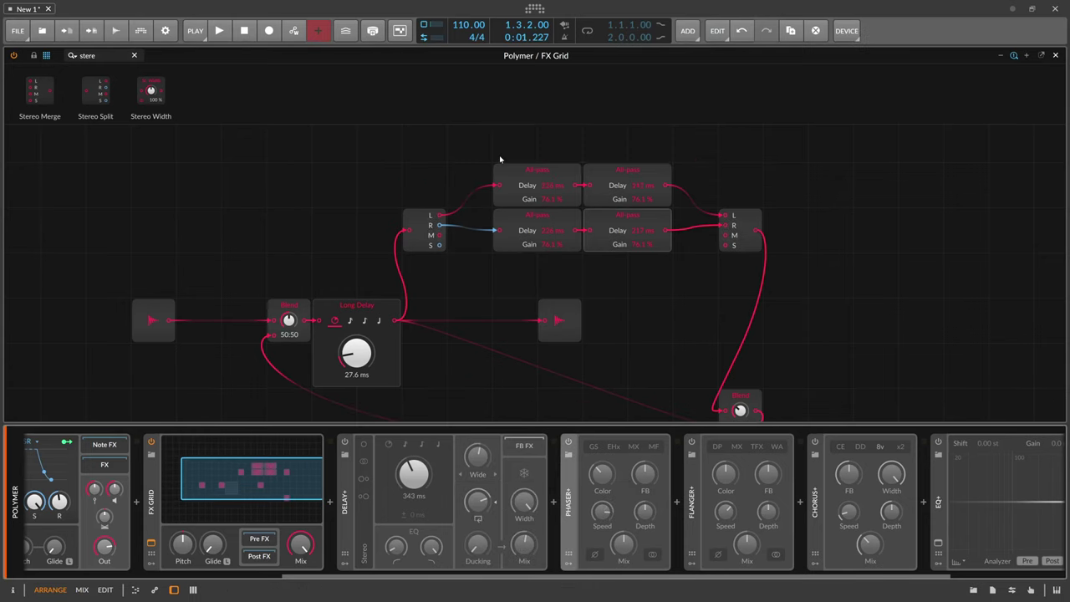
{"action": "left_click_drag", "start_coordinate": [499, 155], "coordinate": [624, 253]}
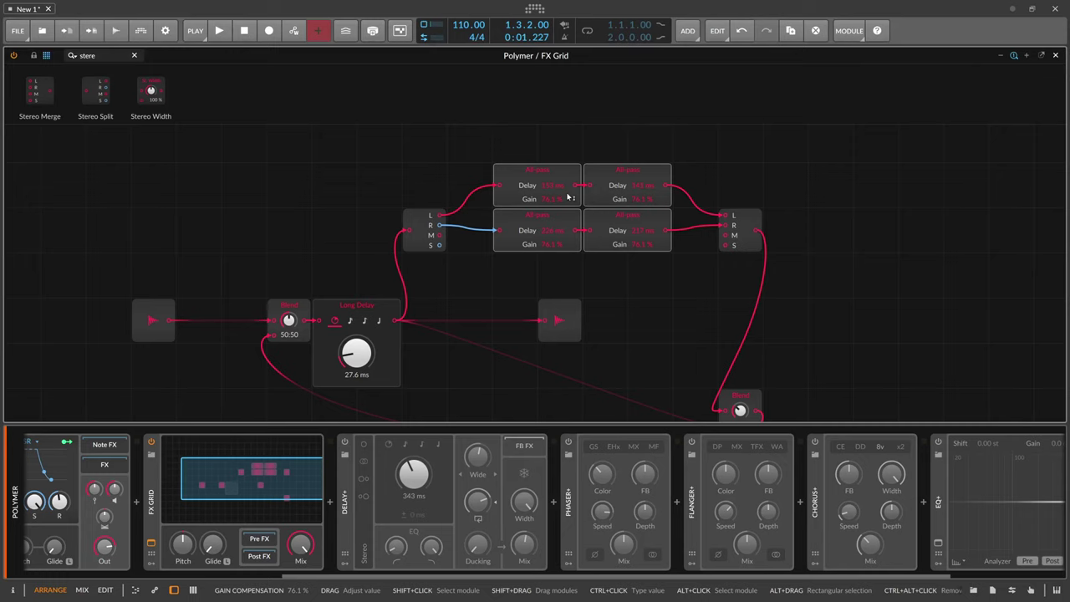
{"action": "left_click", "coordinate": [347, 478]}
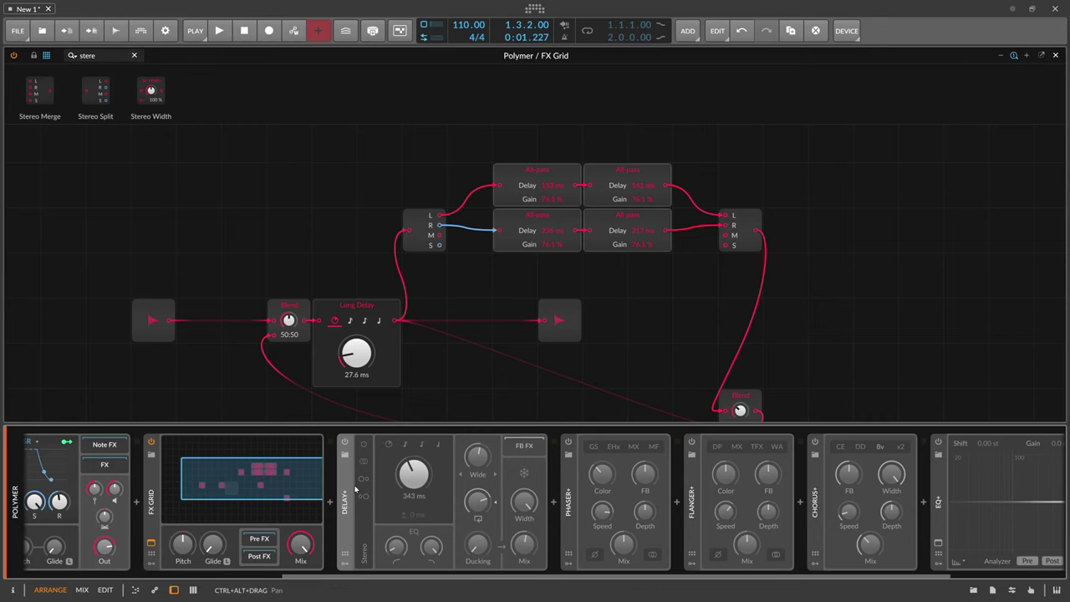
- View Polymer's internal grid patch, close it, and return to the FX Grid patch
{"action": "scroll", "coordinate": [355, 489], "scroll_direction": "left", "scroll_amount": 5}
{"action": "left_click", "coordinate": [48, 549]}
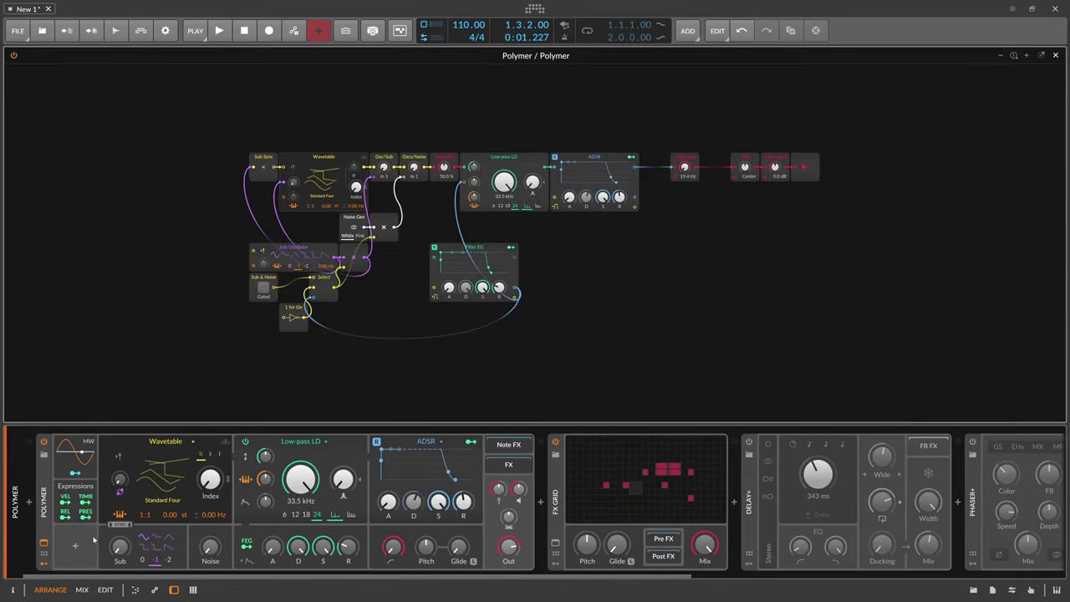
{"action": "left_click", "coordinate": [742, 474]}
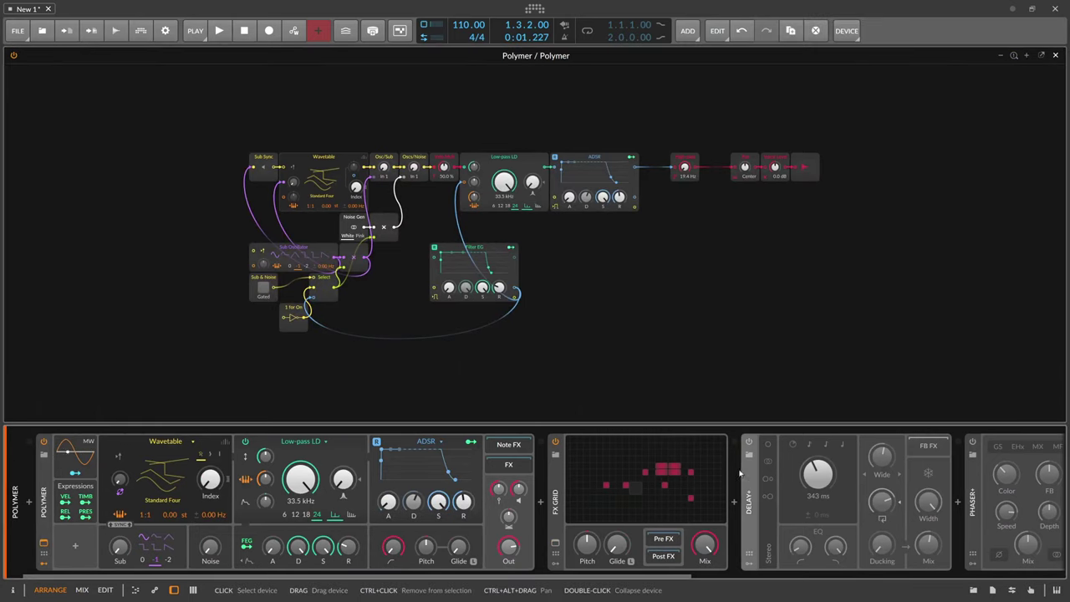
{"action": "left_click", "coordinate": [1055, 55]}
{"action": "left_click", "coordinate": [631, 480]}
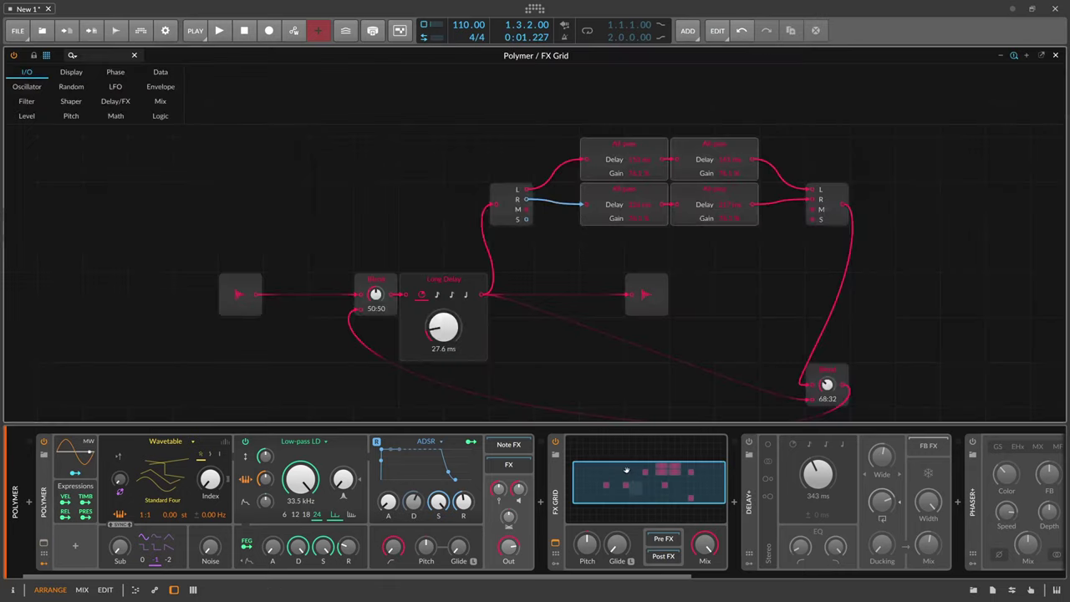
{"action": "left_click_drag", "start_coordinate": [741, 247], "coordinate": [592, 229]}
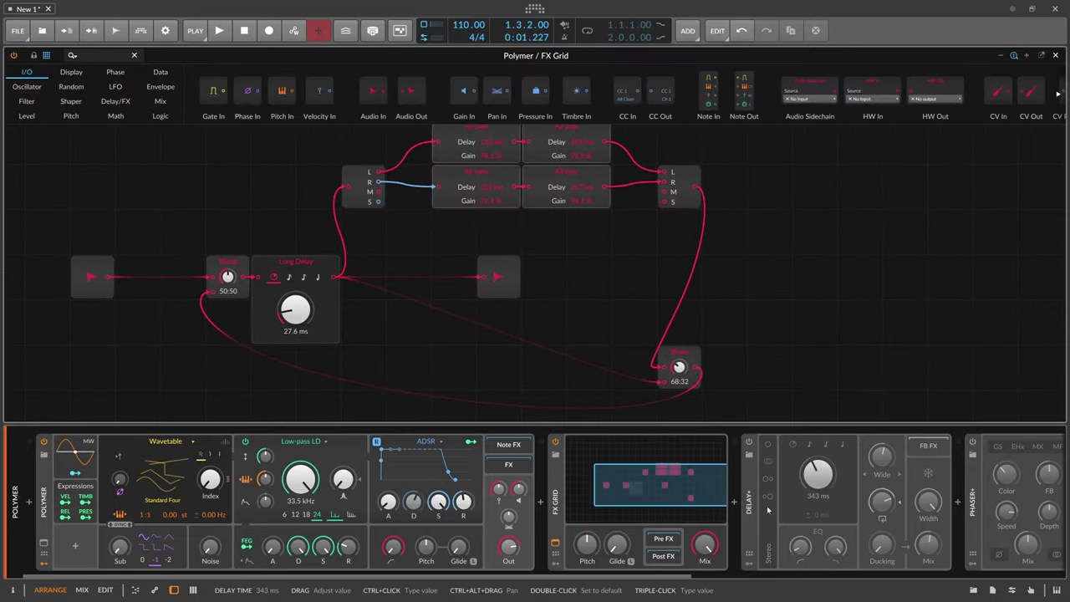
{"action": "scroll", "coordinate": [504, 299], "scroll_direction": "up", "scroll_amount": 1}
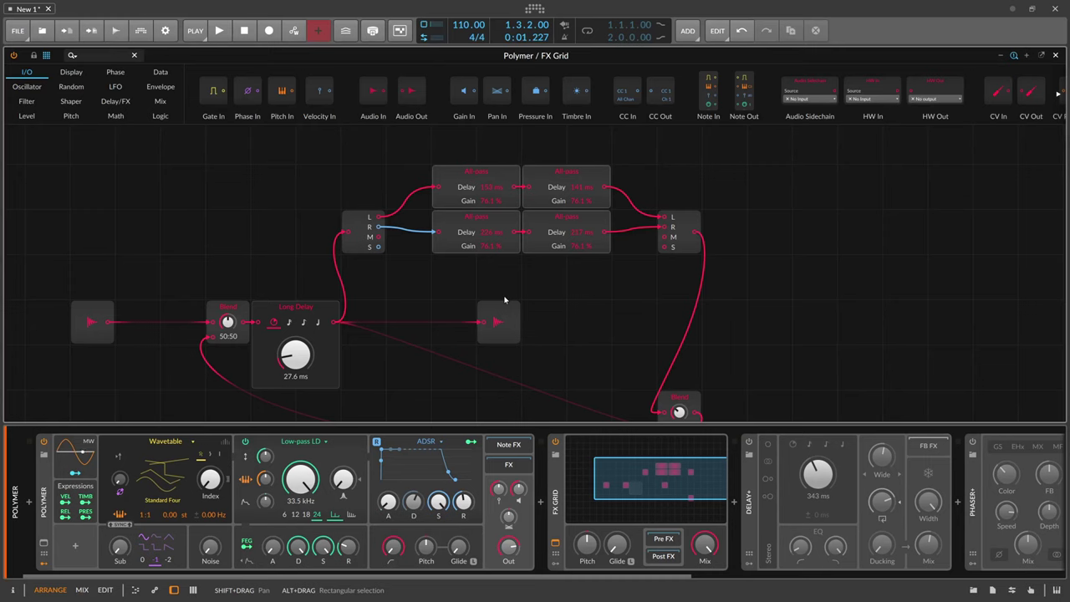
- Show the inspector for the Delay+ device and review its options for delay time changes
{"action": "left_click", "coordinate": [750, 485]}
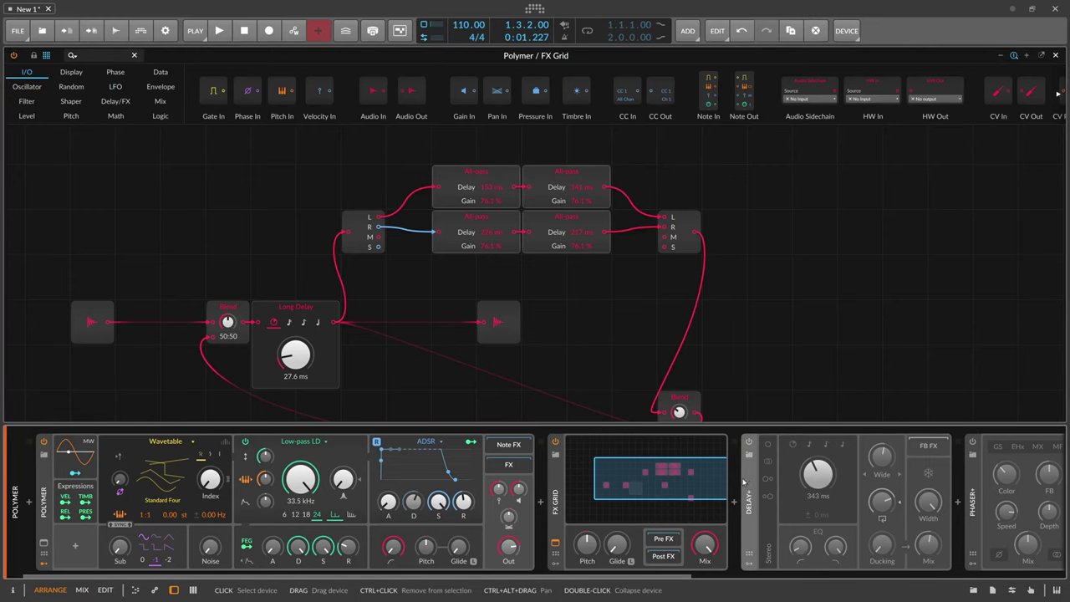
{"action": "left_click", "coordinate": [13, 590]}
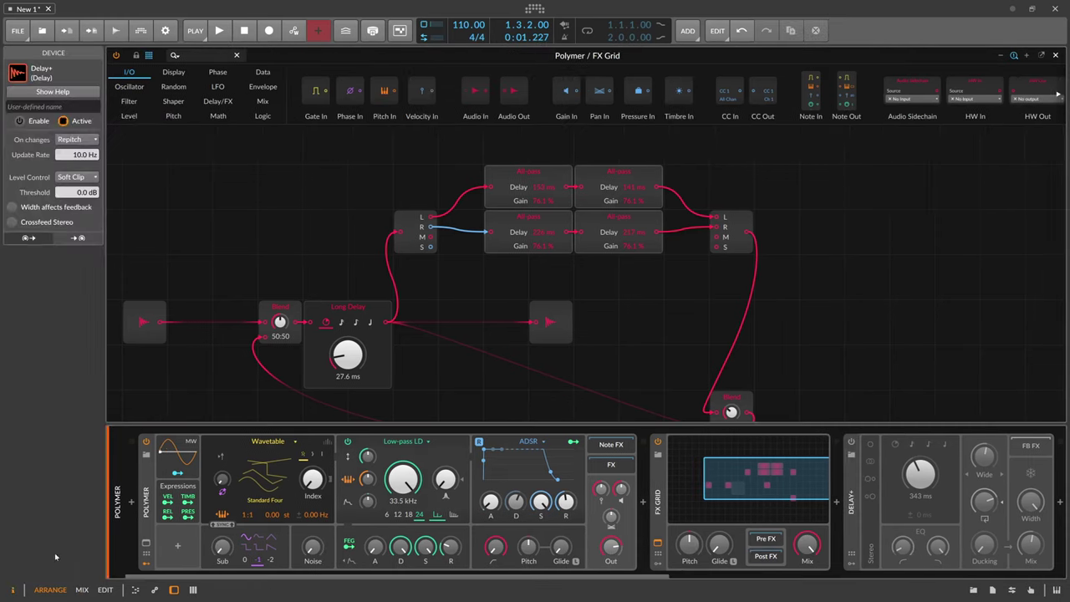
{"action": "left_click", "coordinate": [75, 139]}
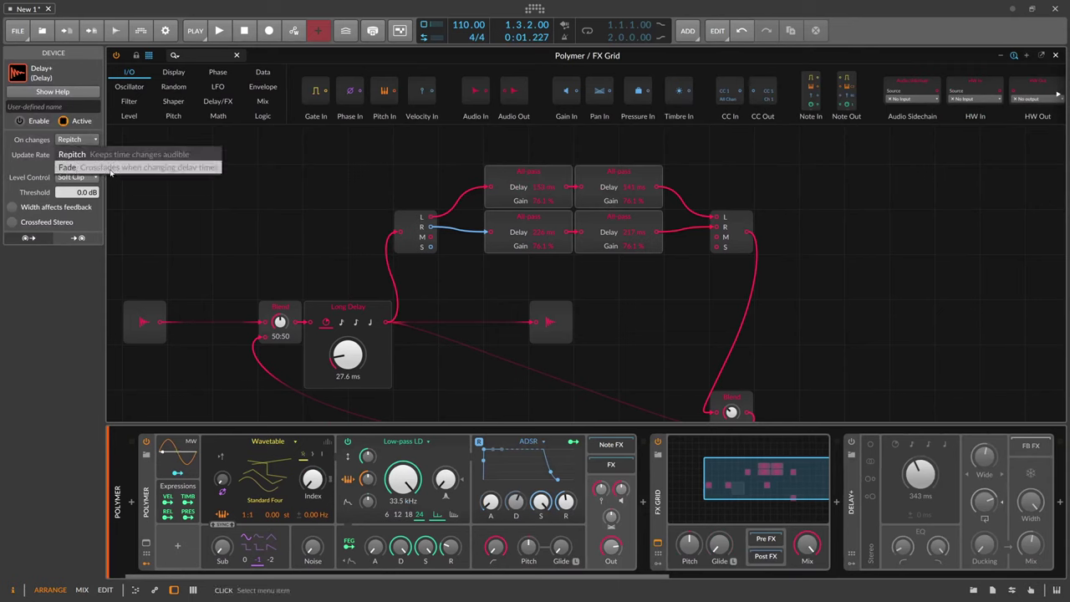
{"action": "left_click", "coordinate": [28, 166]}
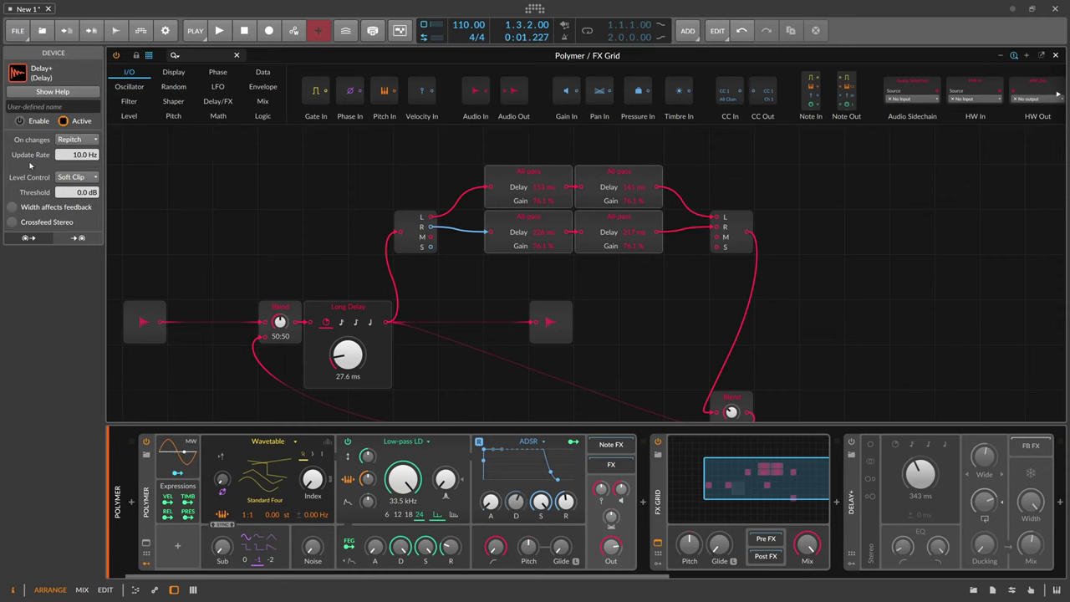
- Move the Stereo Split and Stereo Merge against the All-pass modules and shift the whole group one cell left and up
{"action": "left_click_drag", "start_coordinate": [664, 575], "coordinate": [775, 581]}
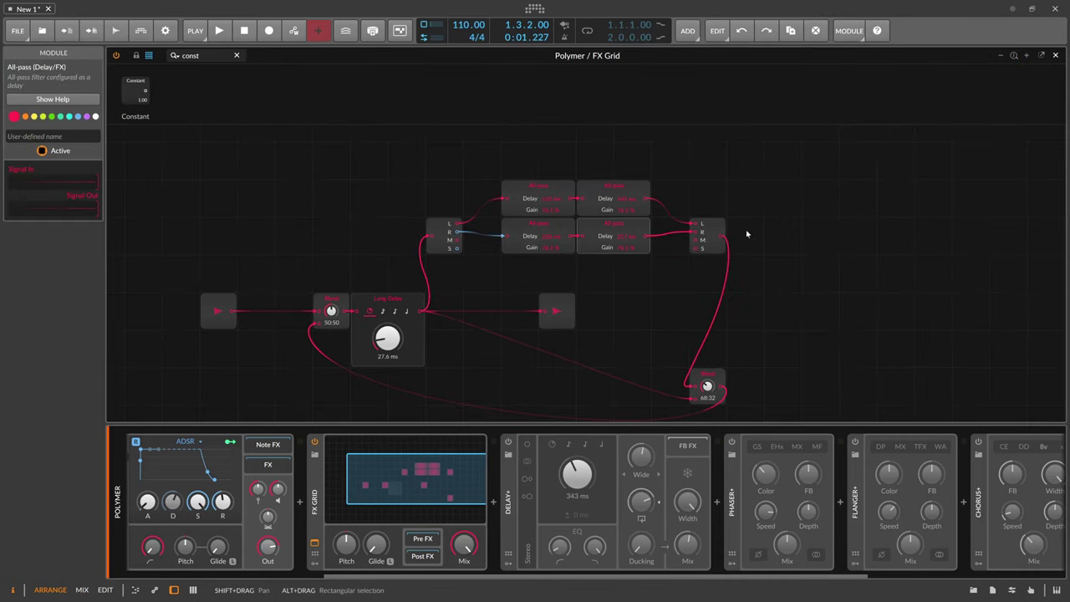
{"action": "left_click_drag", "start_coordinate": [566, 268], "coordinate": [563, 246]}
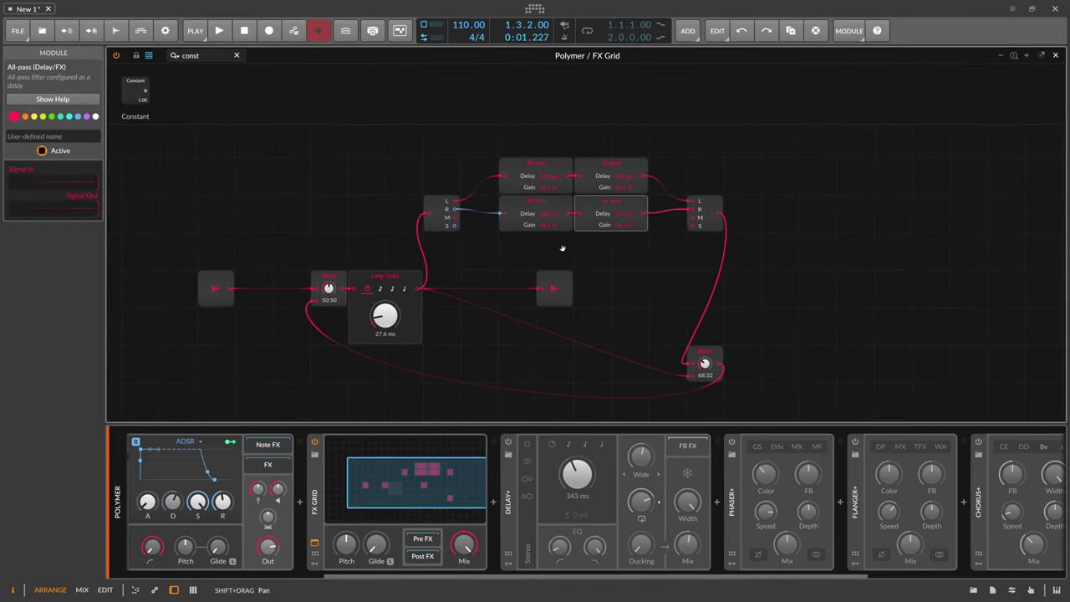
{"action": "left_click", "coordinate": [643, 257]}
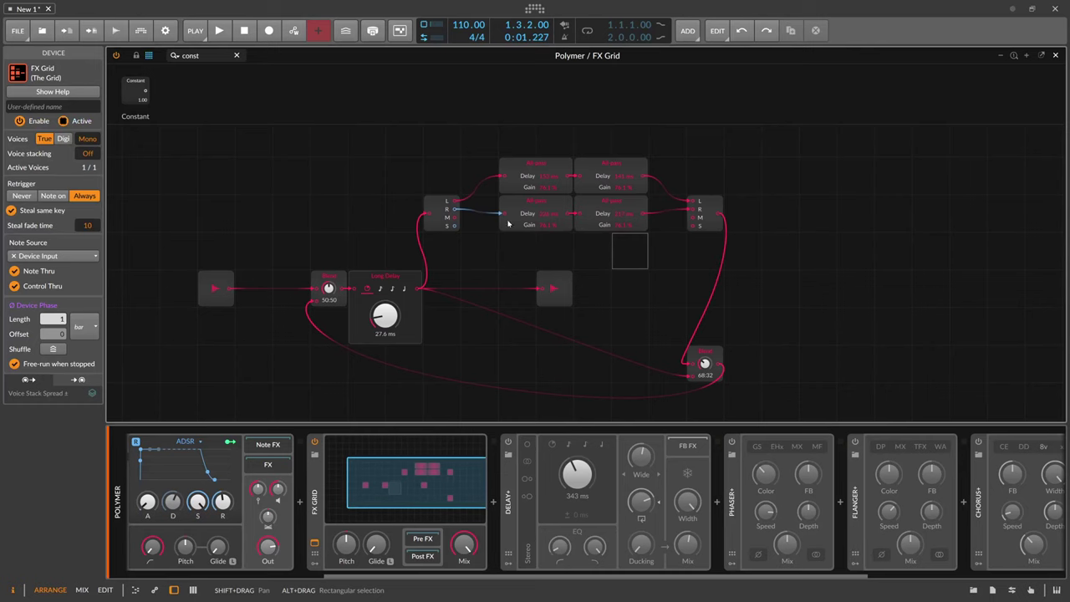
{"action": "left_click_drag", "start_coordinate": [440, 220], "coordinate": [478, 220]}
{"action": "left_click_drag", "start_coordinate": [706, 219], "coordinate": [667, 219]}
{"action": "left_click", "coordinate": [743, 229]}
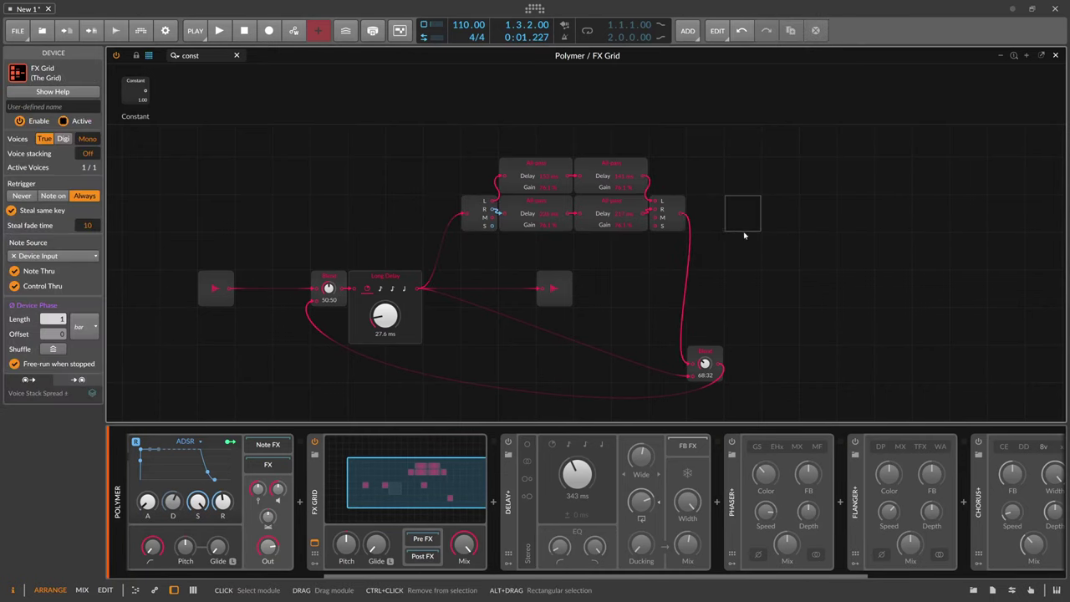
{"action": "left_click_drag", "start_coordinate": [745, 235], "coordinate": [478, 166]}
{"action": "left_click_drag", "start_coordinate": [470, 212], "coordinate": [435, 183]}
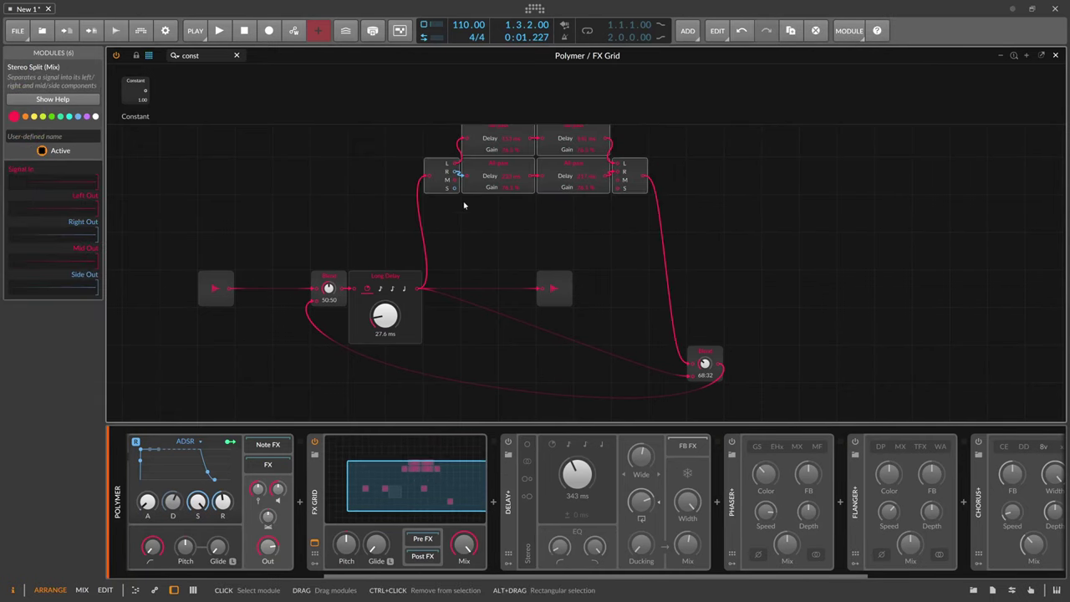
- Move the Audio Out module farther right and place the 68:32 Blend directly beside the Stereo Merge
{"action": "left_click_drag", "start_coordinate": [554, 326], "coordinate": [780, 326]}
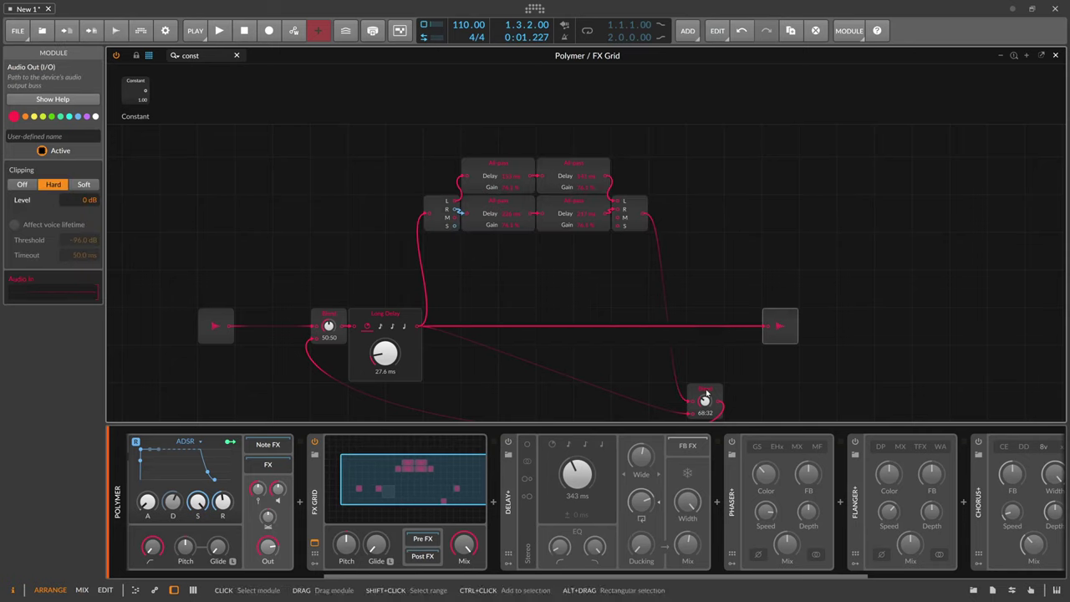
{"action": "left_click_drag", "start_coordinate": [706, 393], "coordinate": [667, 213]}
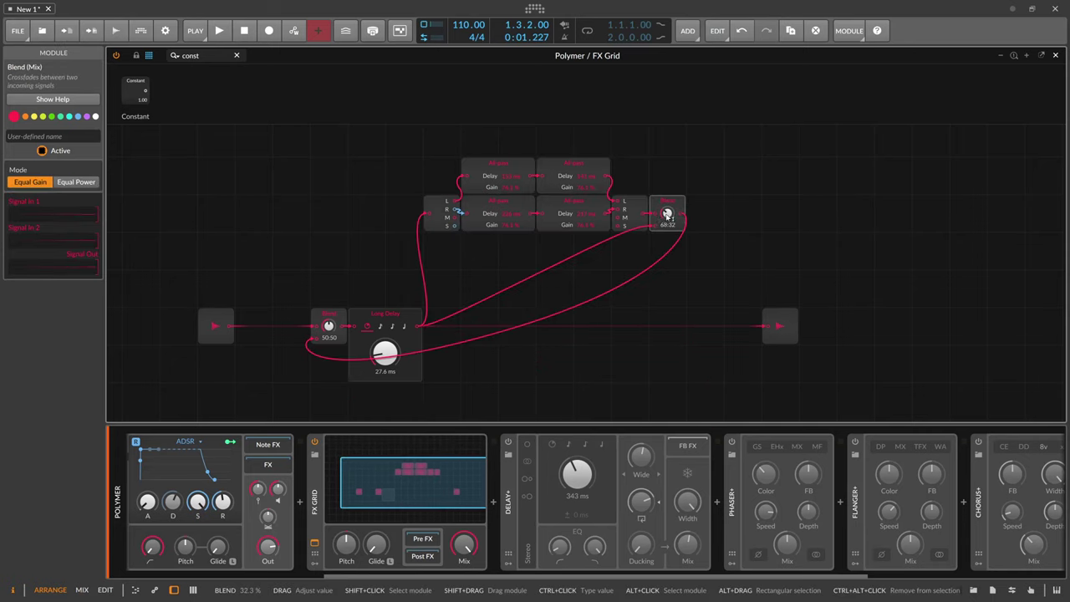
- Name the Blend beside the Stereo Merge "diffusion" and the Blend before the Long Delay "Feedback"
{"action": "left_click", "coordinate": [46, 135]}
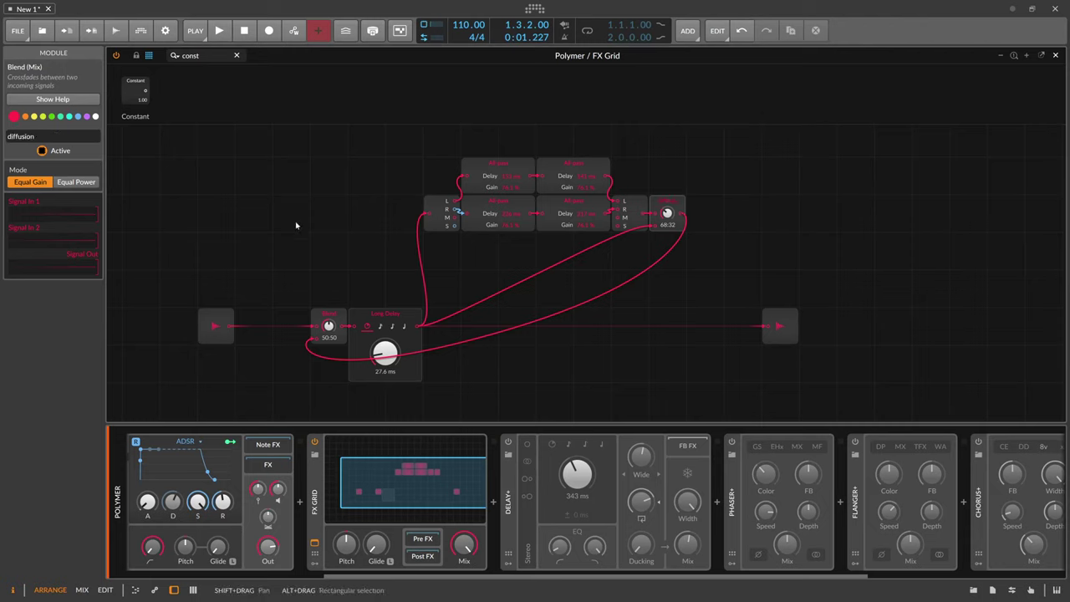
{"action": "left_click", "coordinate": [323, 307]}
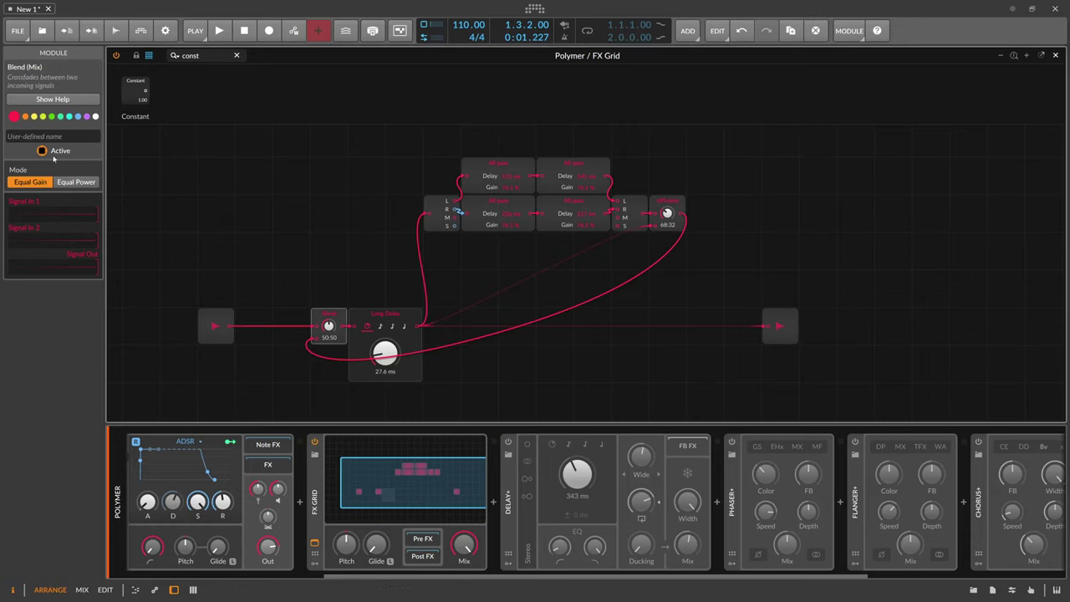
{"action": "left_click", "coordinate": [56, 136]}
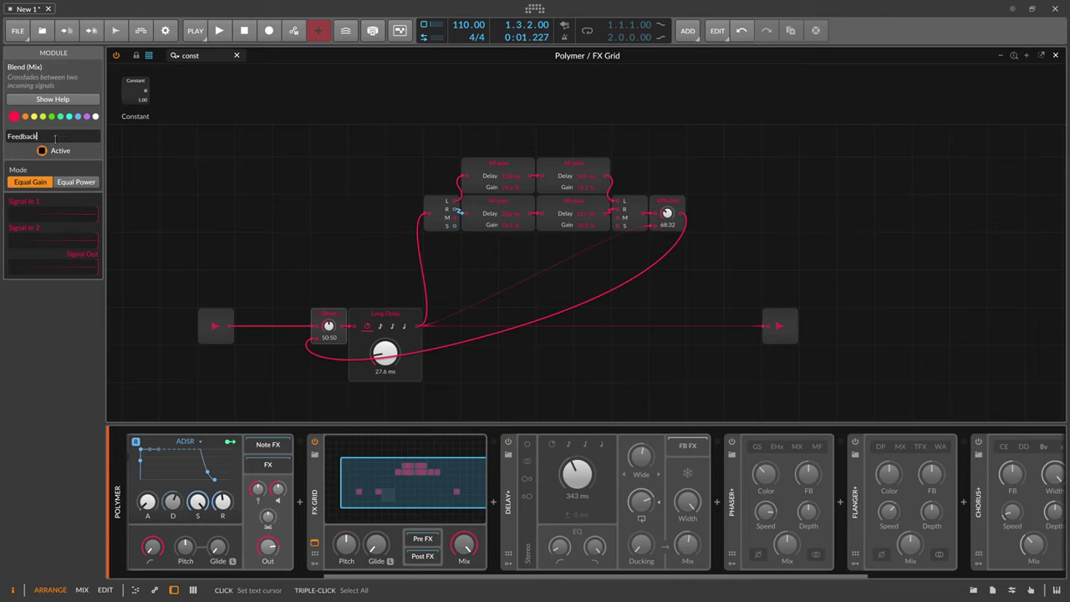
{"action": "key", "text": "Return"}
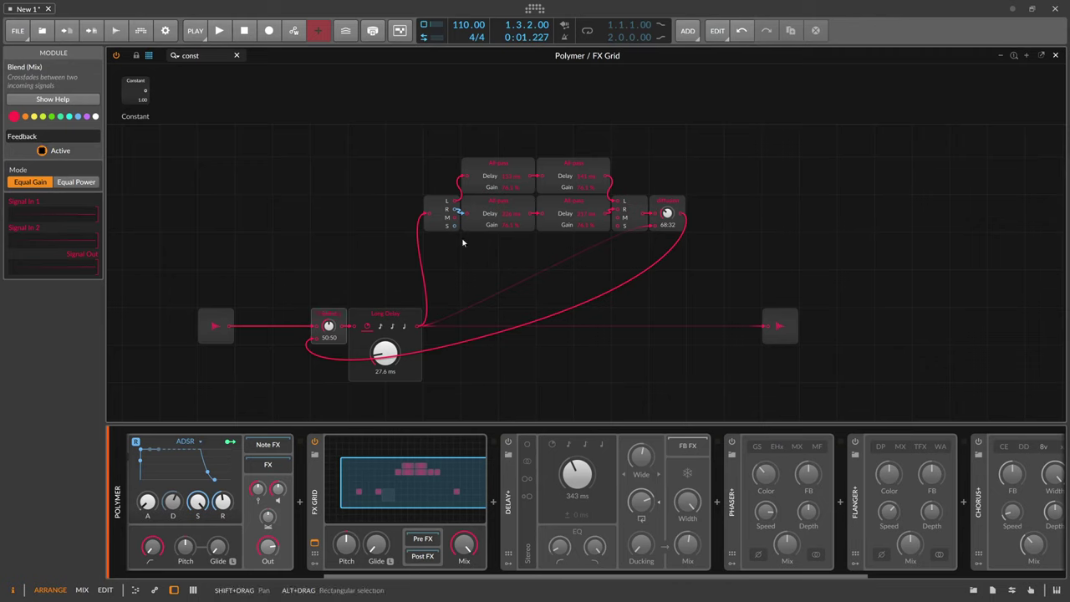
- Add a Low-pass filter and a High-pass filter side by side below the diffusion Blend
{"action": "left_click_drag", "start_coordinate": [559, 548], "coordinate": [559, 545]}
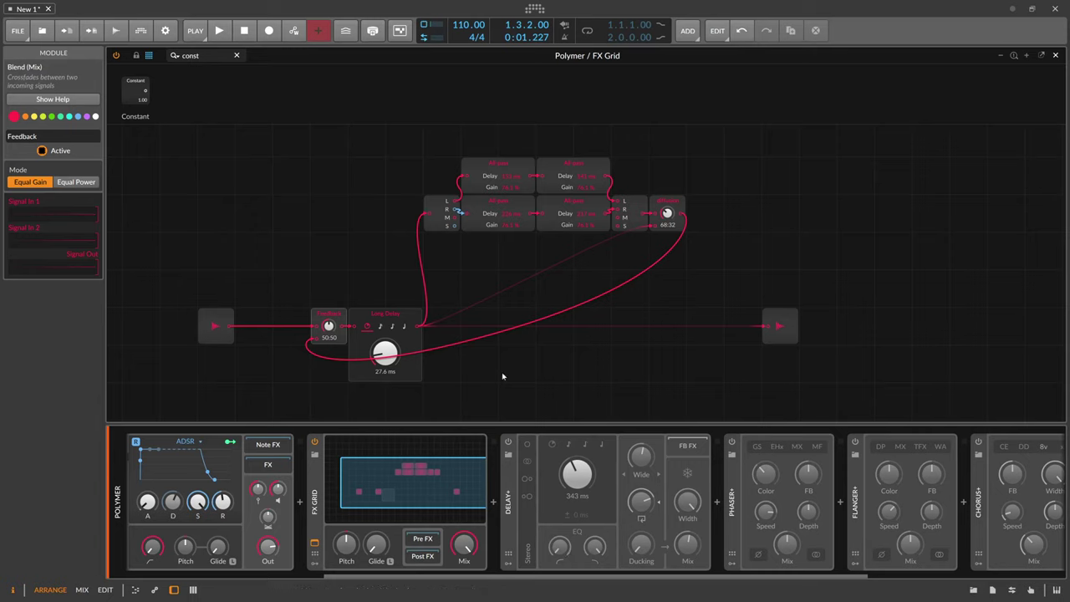
{"action": "left_click_drag", "start_coordinate": [217, 59], "coordinate": [89, 65]}
{"action": "key", "text": "BackSpace"}
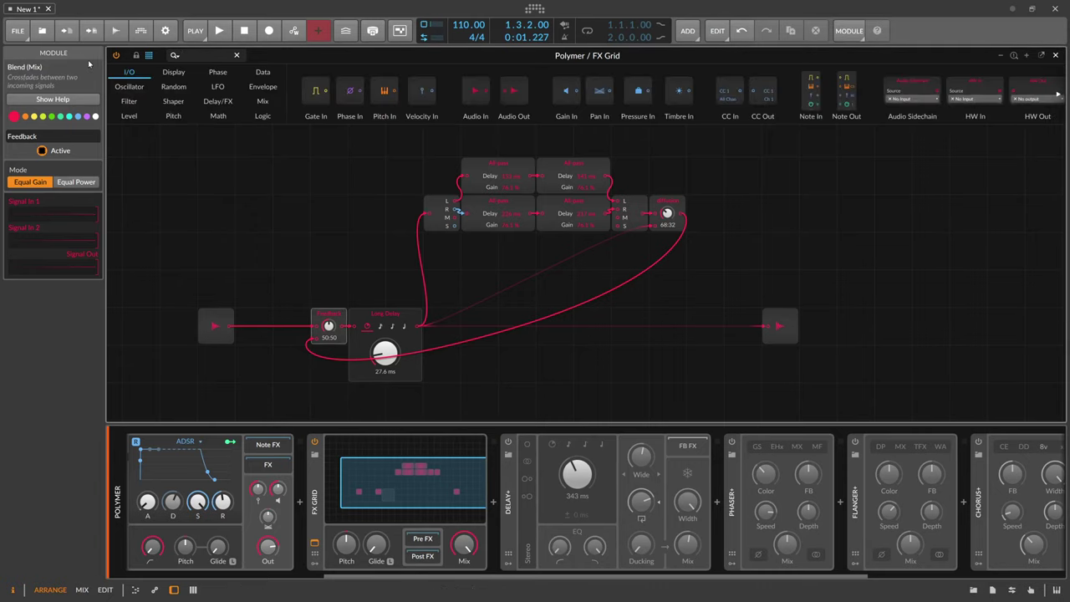
{"action": "type", "text": "low"}
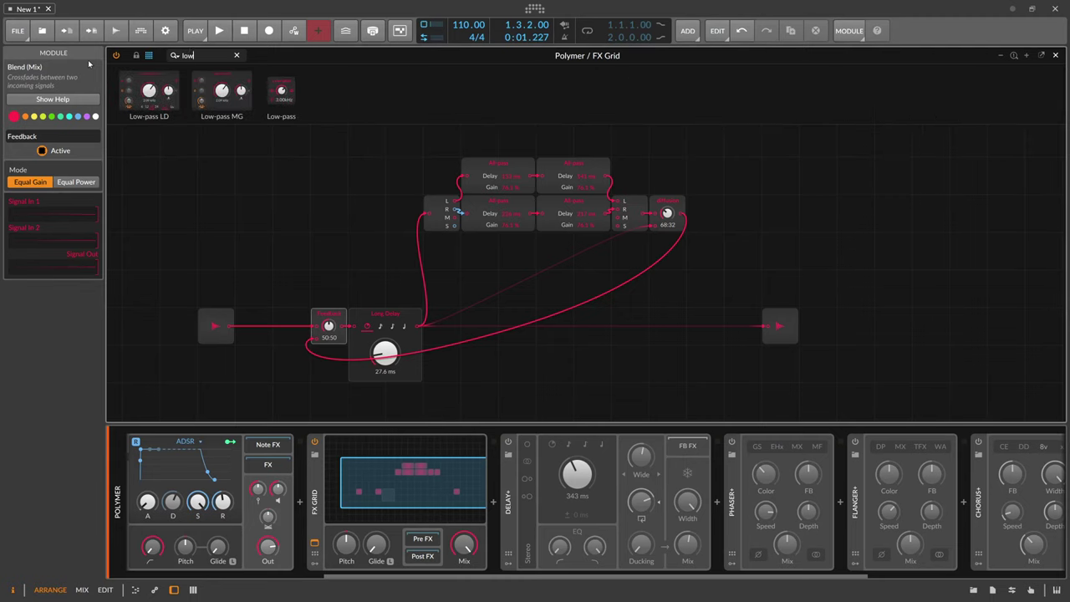
{"action": "left_click_drag", "start_coordinate": [281, 93], "coordinate": [682, 291]}
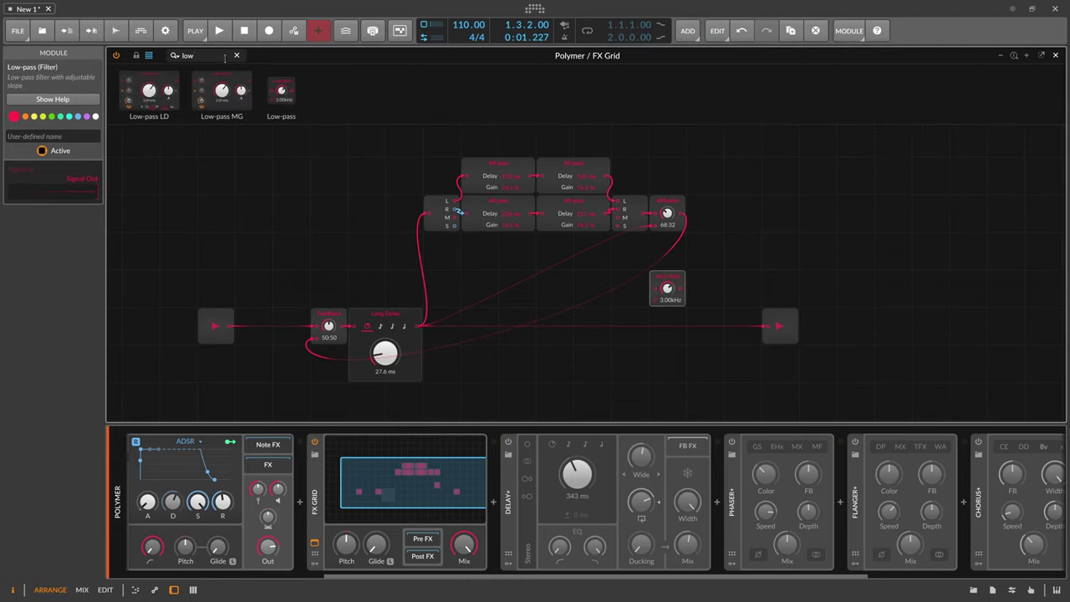
{"action": "type", "text": "high"}
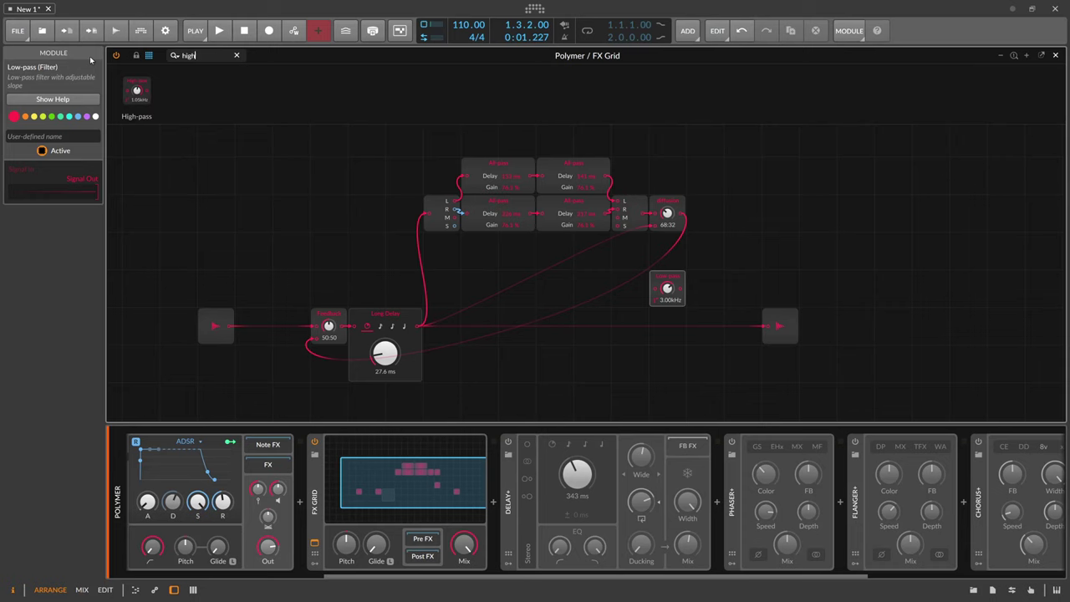
{"action": "left_click_drag", "start_coordinate": [136, 89], "coordinate": [630, 287]}
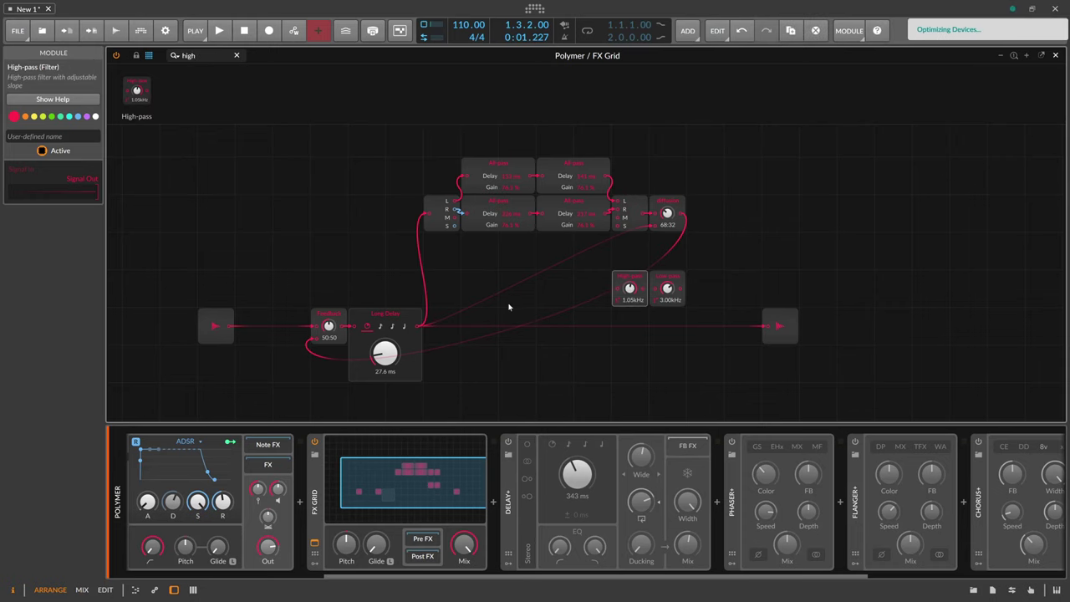
- Insert the High-pass and Low-pass in series after the diffusion Blend, with cutoffs of 72.0 Hz and 413 Hz
{"action": "left_click", "coordinate": [401, 305]}
{"action": "left_click", "coordinate": [393, 311]}
{"action": "left_click_drag", "start_coordinate": [379, 314], "coordinate": [402, 316]}
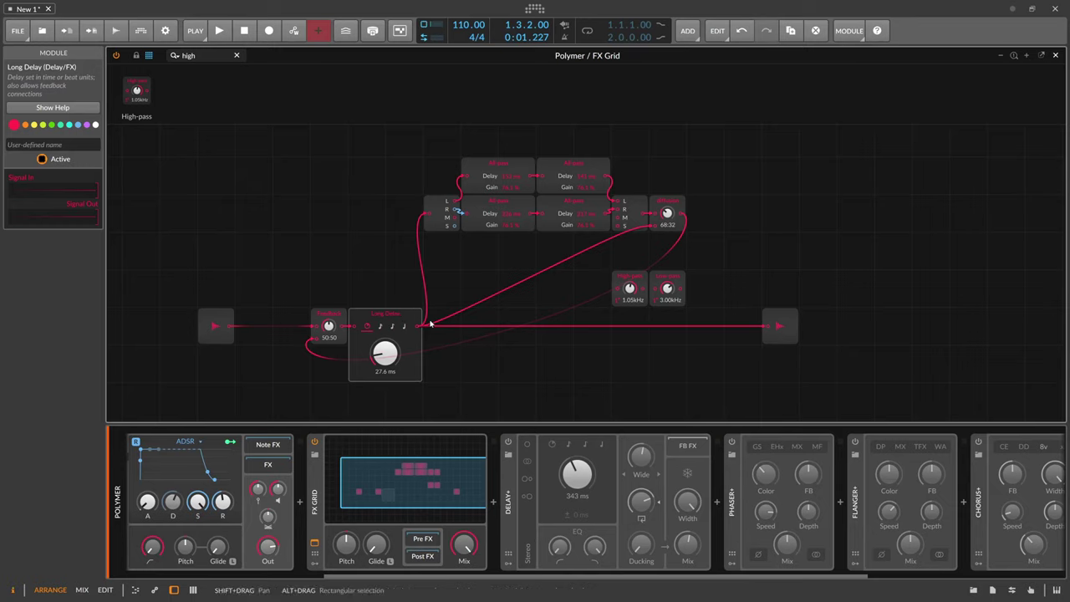
{"action": "left_click_drag", "start_coordinate": [629, 282], "coordinate": [679, 215]}
{"action": "left_click_drag", "start_coordinate": [668, 277], "coordinate": [705, 272]}
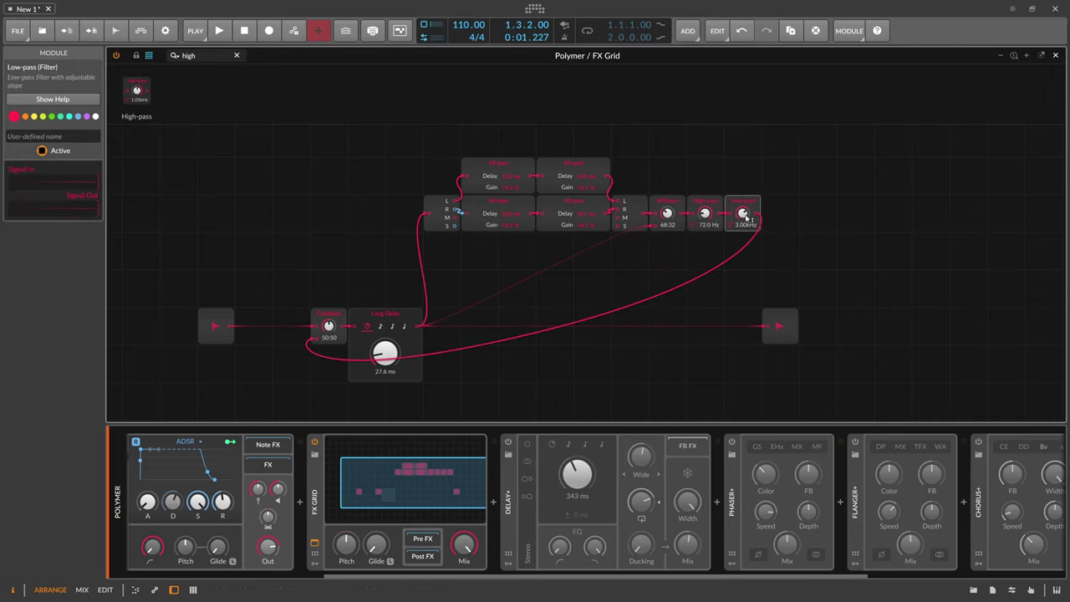
{"action": "left_click_drag", "start_coordinate": [742, 213], "coordinate": [742, 258]}
{"action": "left_click", "coordinate": [703, 203]}
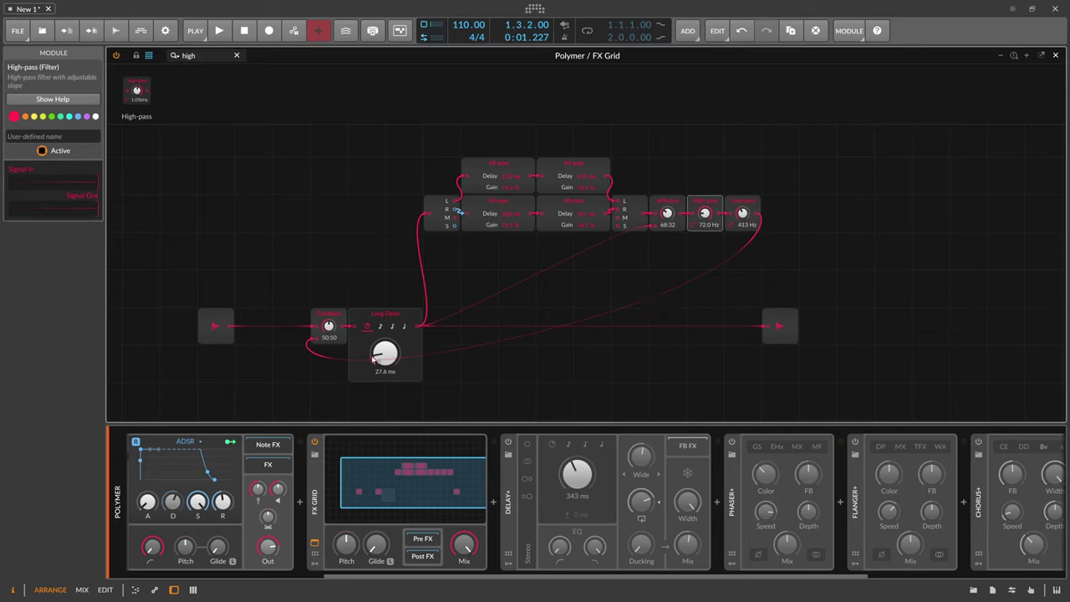
{"action": "left_click", "coordinate": [365, 321]}
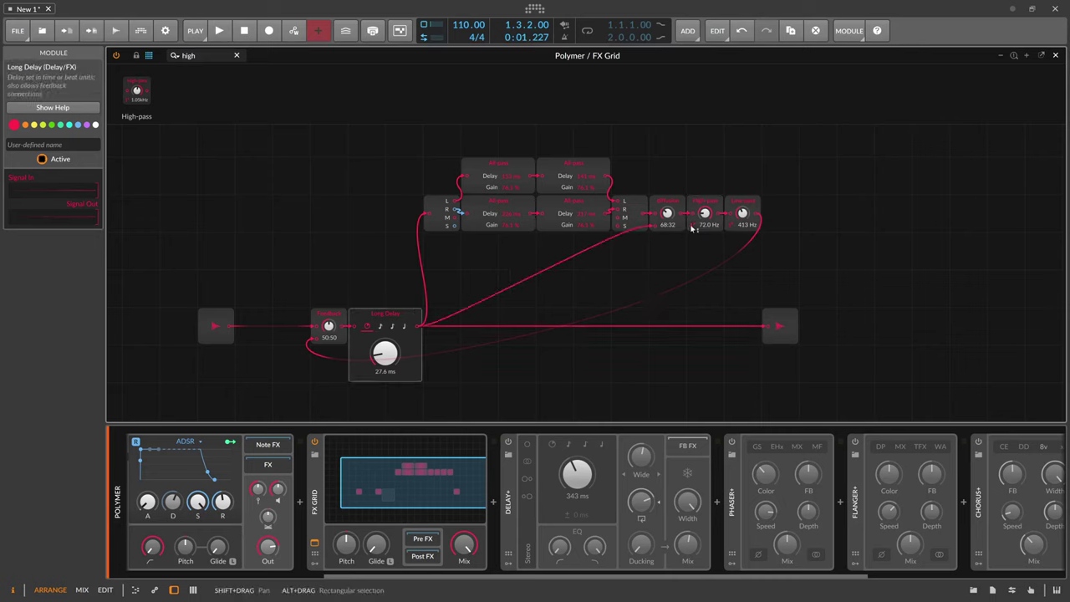
- Set the High-pass cutoff to 112 Hz and the Low-pass cutoff to 5.45 kHz
{"action": "left_click", "coordinate": [717, 204]}
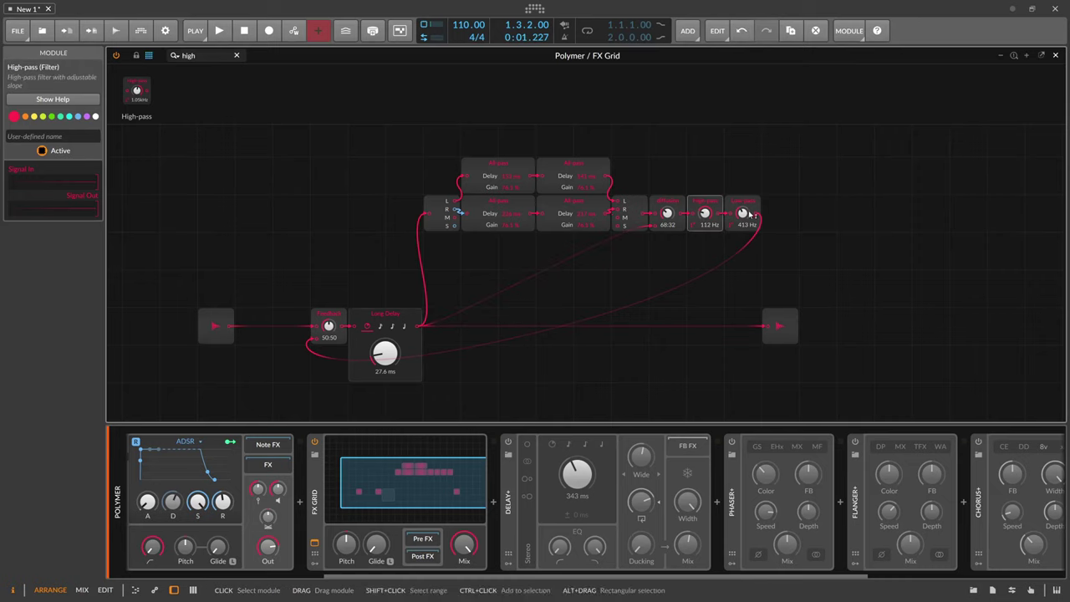
{"action": "left_click_drag", "start_coordinate": [743, 214], "coordinate": [743, 167]}
{"action": "left_click_drag", "start_coordinate": [642, 545], "coordinate": [642, 545]}
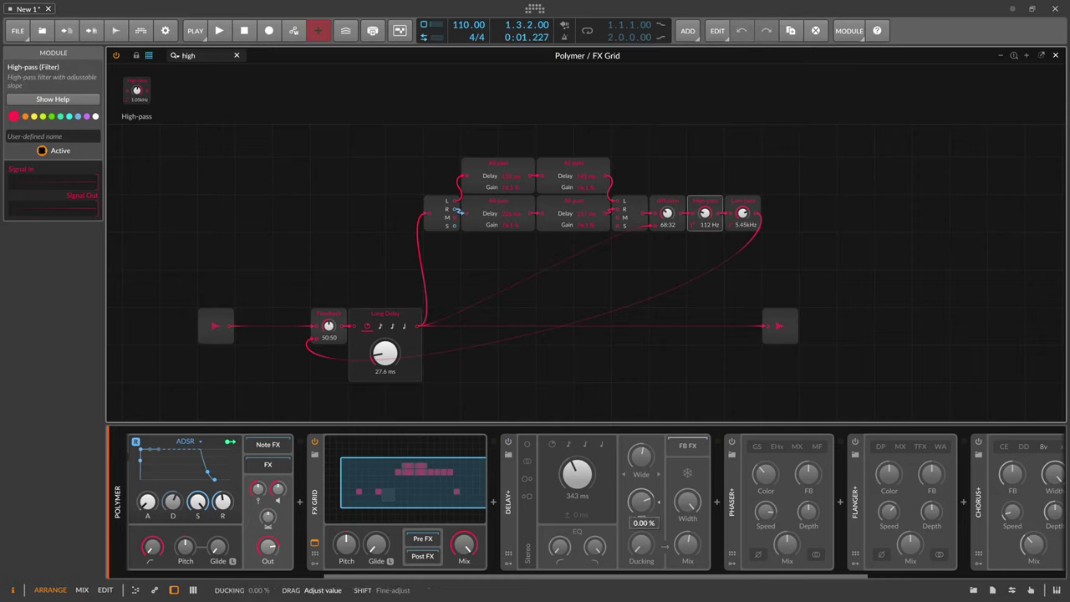
- Move the nine diffusion and filter modules left above the Long Delay, and readjust the FX Grid's Mix
{"action": "left_click_drag", "start_coordinate": [807, 248], "coordinate": [387, 153]}
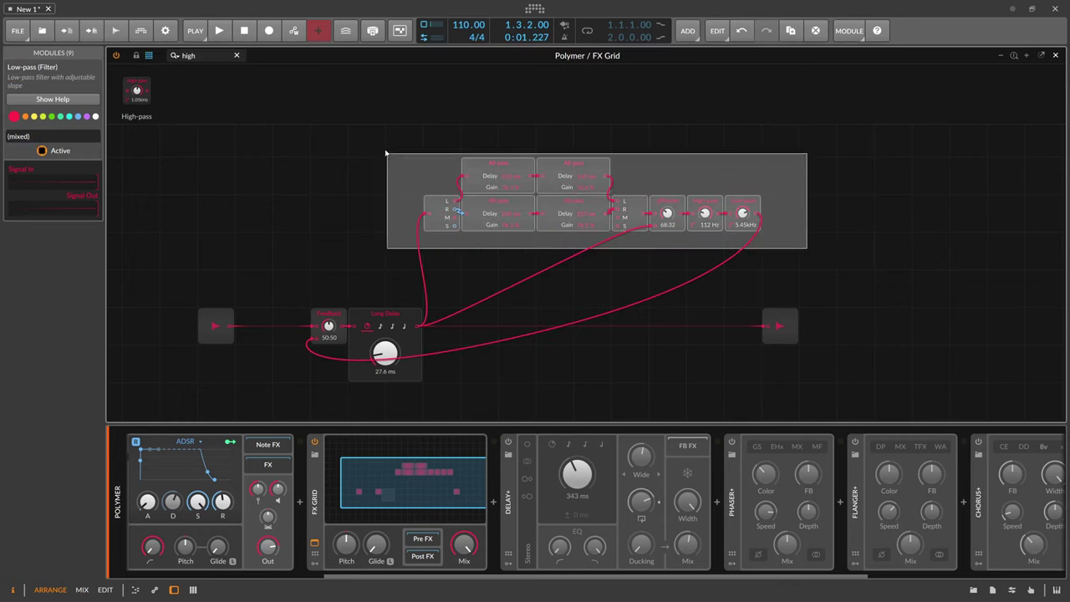
{"action": "left_click_drag", "start_coordinate": [431, 205], "coordinate": [243, 206]}
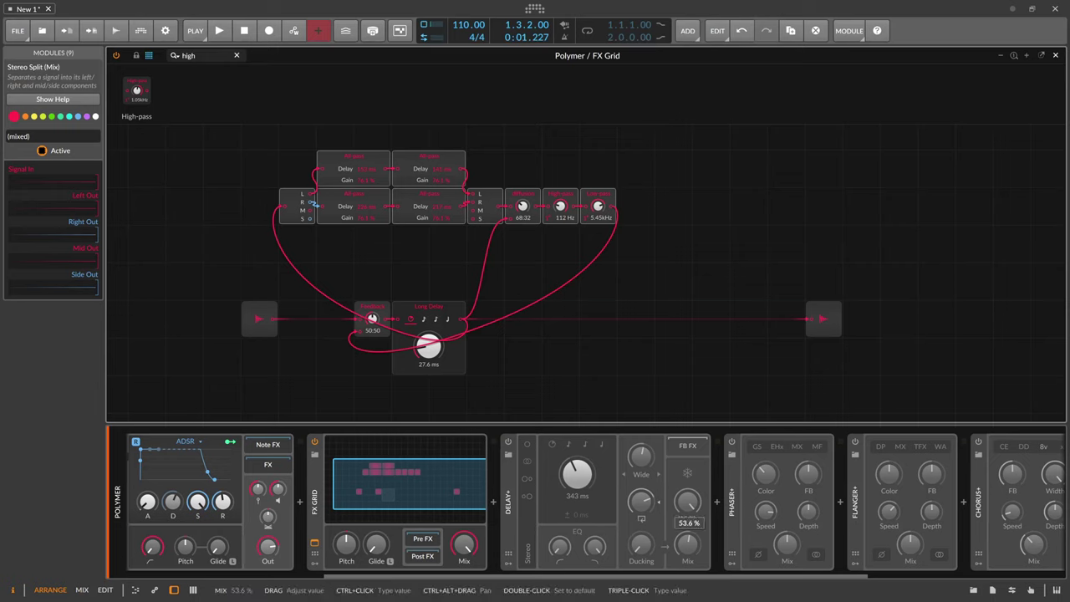
{"action": "mouse_move", "coordinate": [464, 544]}
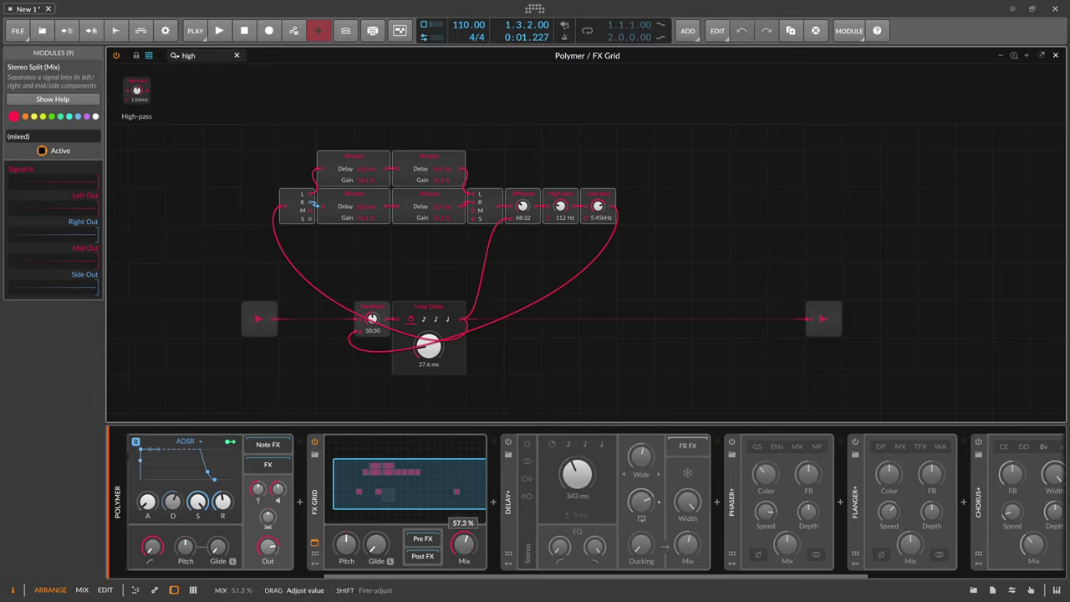
{"action": "left_click_drag", "start_coordinate": [464, 544], "coordinate": [464, 502]}
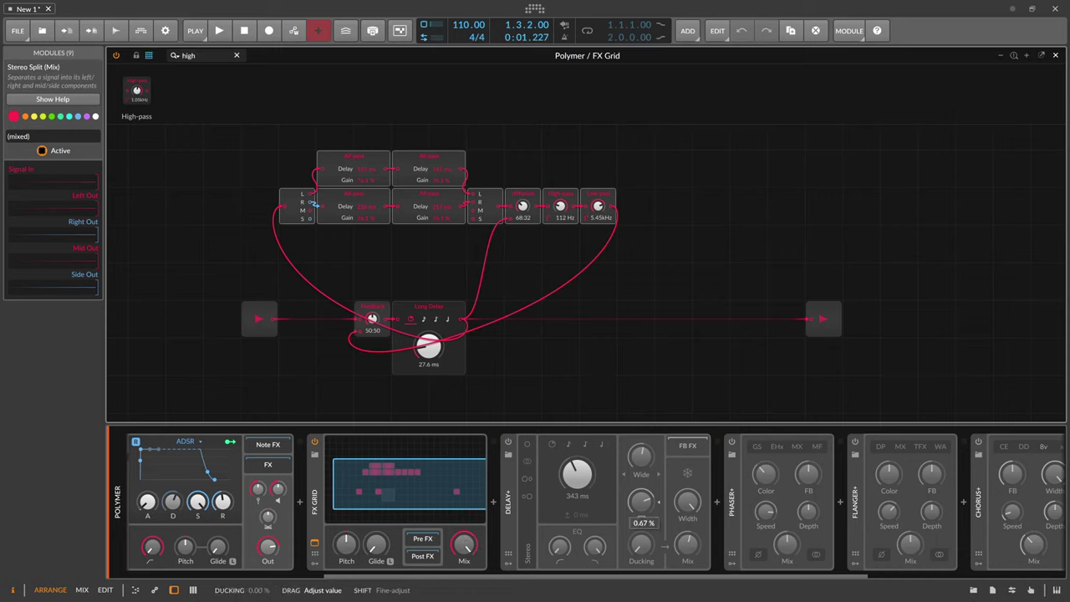
{"action": "left_click", "coordinate": [587, 282]}
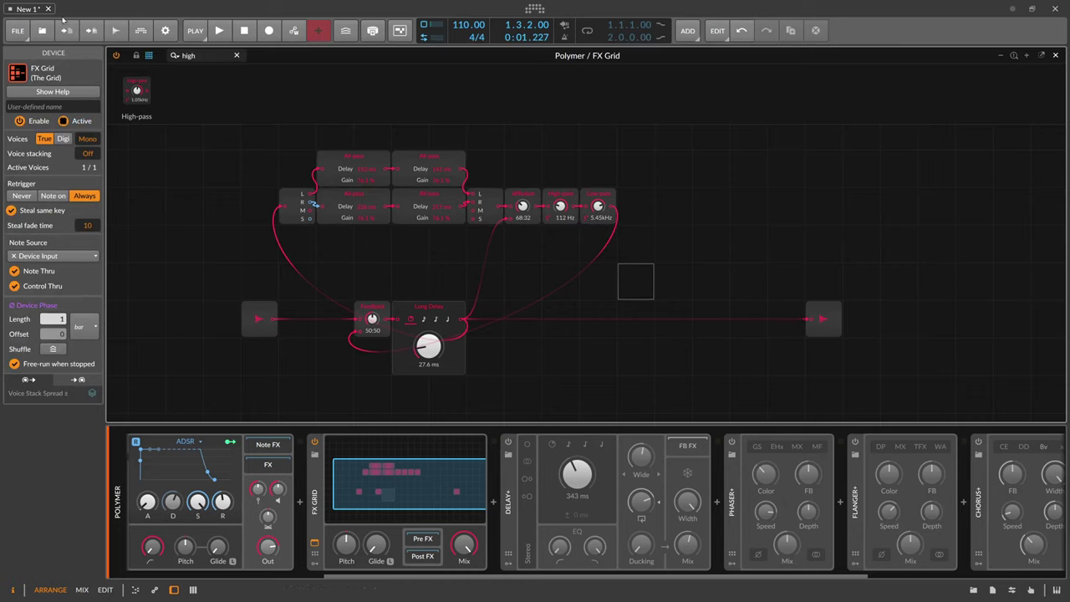
- Insert a Multiply module between the Long Delay output and the Audio Out, directly beside the Audio Out
{"action": "double_click", "coordinate": [189, 55]}
{"action": "key", "text": "BackSpace"}
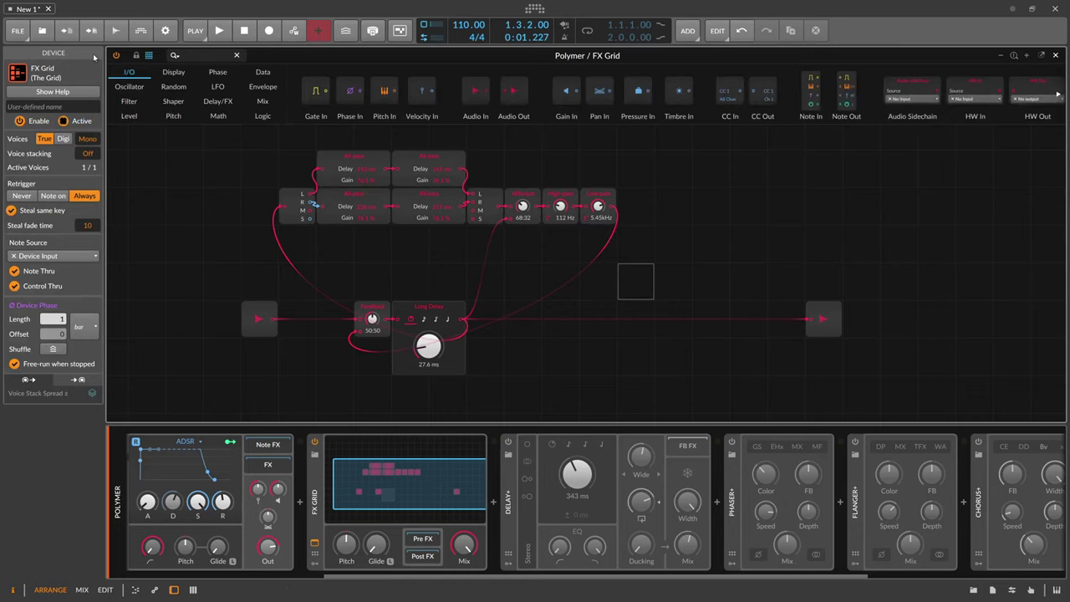
{"action": "type", "text": "mul"}
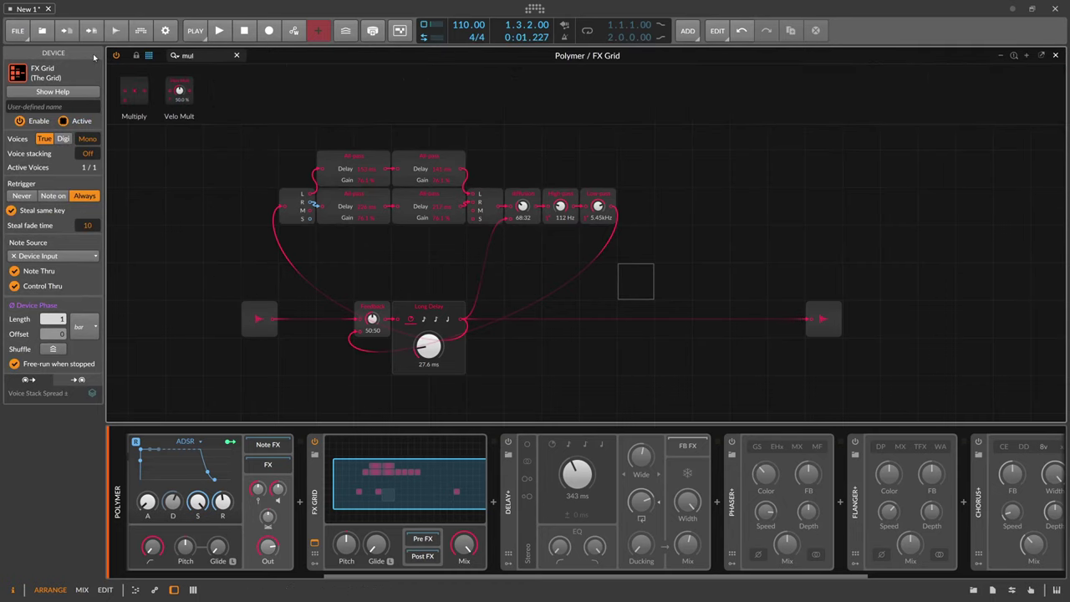
{"action": "left_click_drag", "start_coordinate": [122, 92], "coordinate": [789, 330]}
- Add a Constant module below the Multiply and connect it to the Multiply's second input
{"action": "left_click_drag", "start_coordinate": [199, 57], "coordinate": [120, 62]}
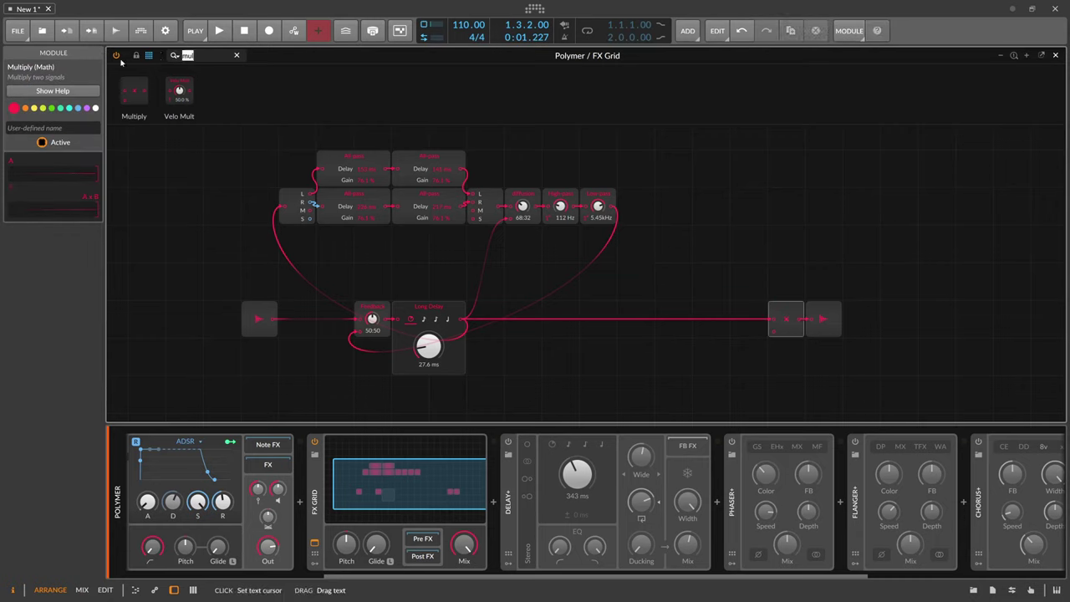
{"action": "key", "text": "BackSpace"}
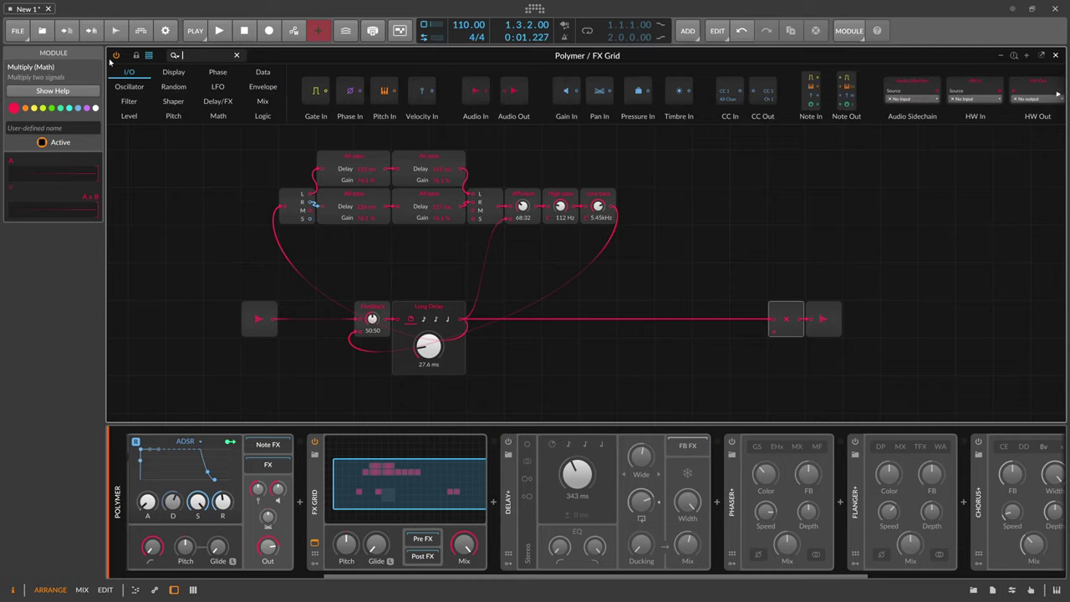
{"action": "type", "text": "con"}
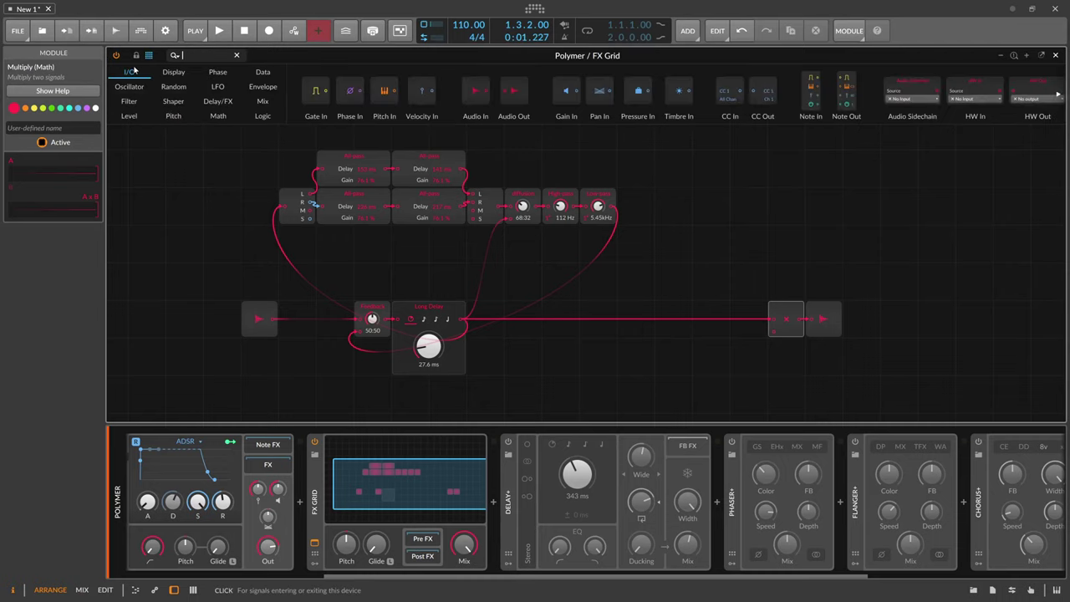
{"action": "left_click_drag", "start_coordinate": [145, 74], "coordinate": [747, 348]}
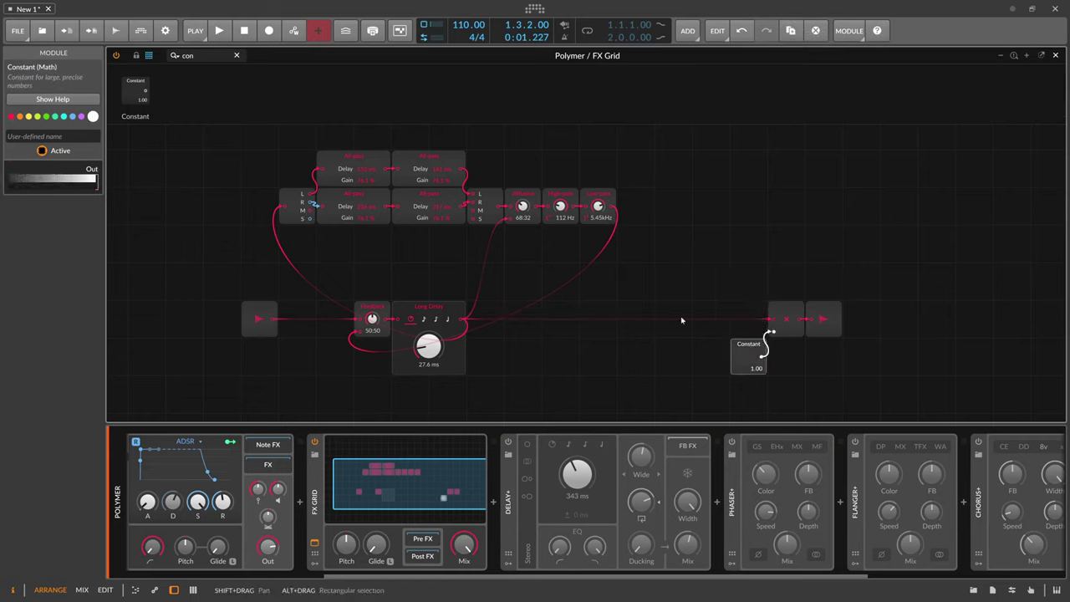
{"action": "left_click", "coordinate": [769, 326]}
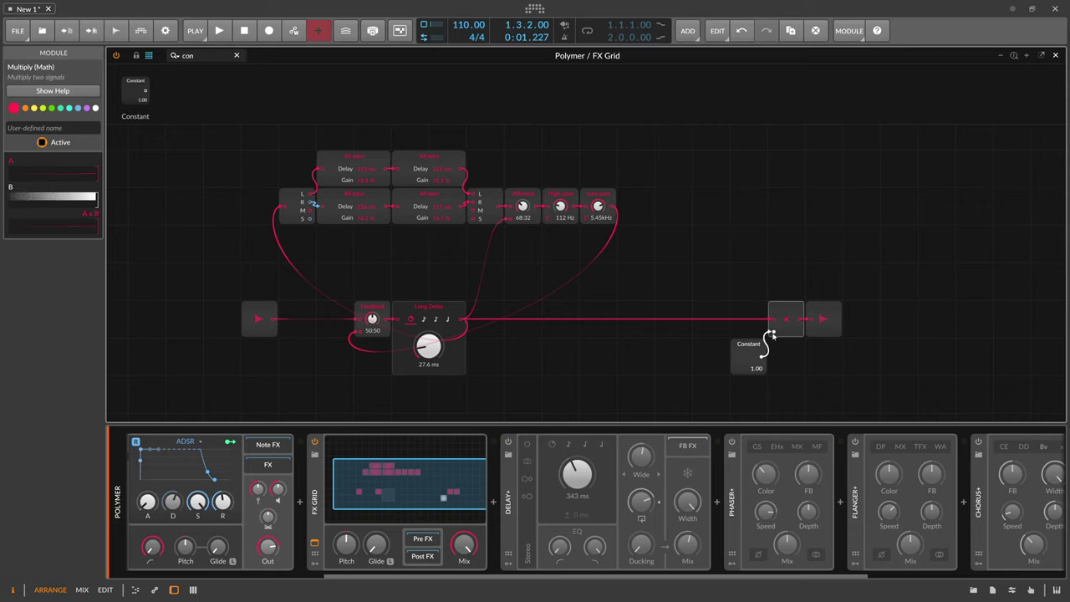
- Try the Constant at 0.50 and restore it to 1.00
{"action": "left_click_drag", "start_coordinate": [758, 369], "coordinate": [760, 371]}
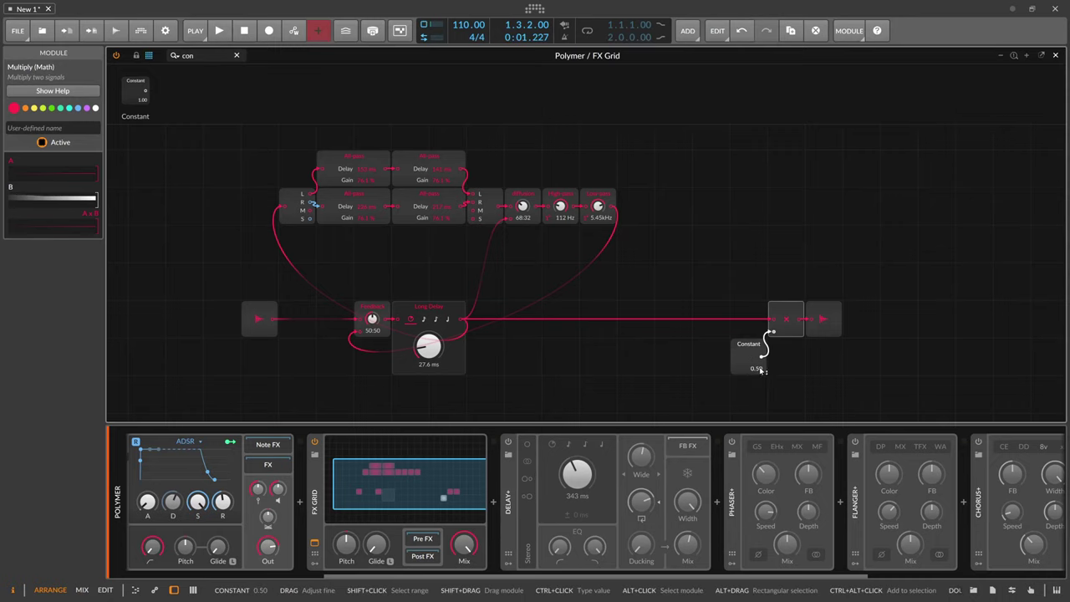
{"action": "left_click", "coordinate": [761, 371], "text": "ctrl"}
{"action": "type", "text": "1"}
{"action": "key", "text": "Return"}
{"action": "left_click", "coordinate": [751, 347]}
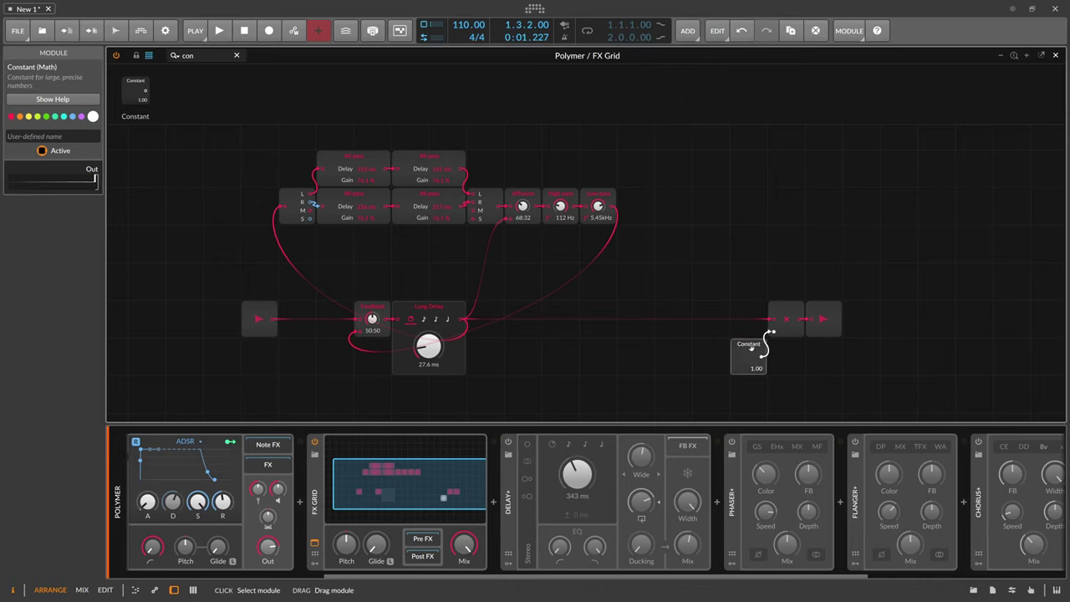
- Add a Follower RF below the Feedback Blend and feed it from the Audio In
{"action": "left_click_drag", "start_coordinate": [197, 57], "coordinate": [72, 63]}
{"action": "key", "text": "BackSpace"}
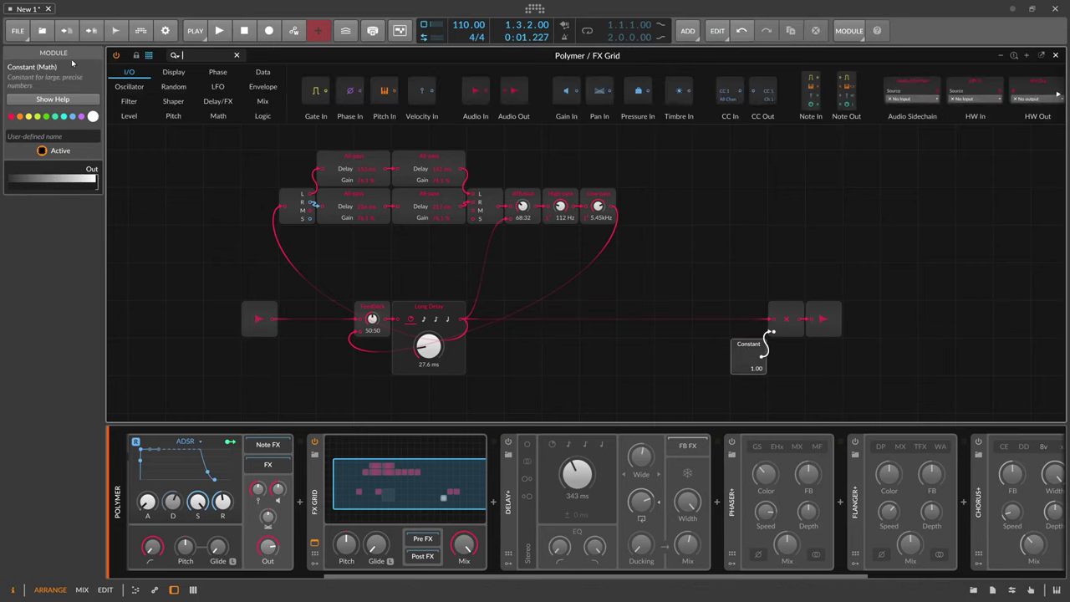
{"action": "type", "text": "fol"}
{"action": "left_click_drag", "start_coordinate": [126, 88], "coordinate": [707, 227]}
{"action": "mouse_move", "coordinate": [706, 224]}
{"action": "left_click_drag", "start_coordinate": [273, 319], "coordinate": [668, 205]}
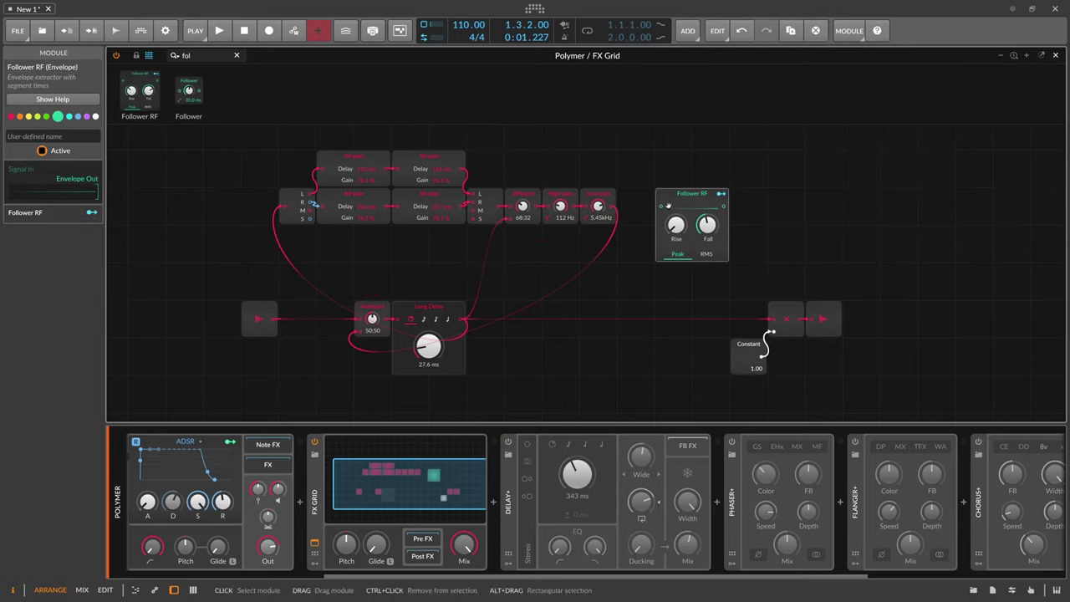
{"action": "left_click_drag", "start_coordinate": [275, 321], "coordinate": [427, 356]}
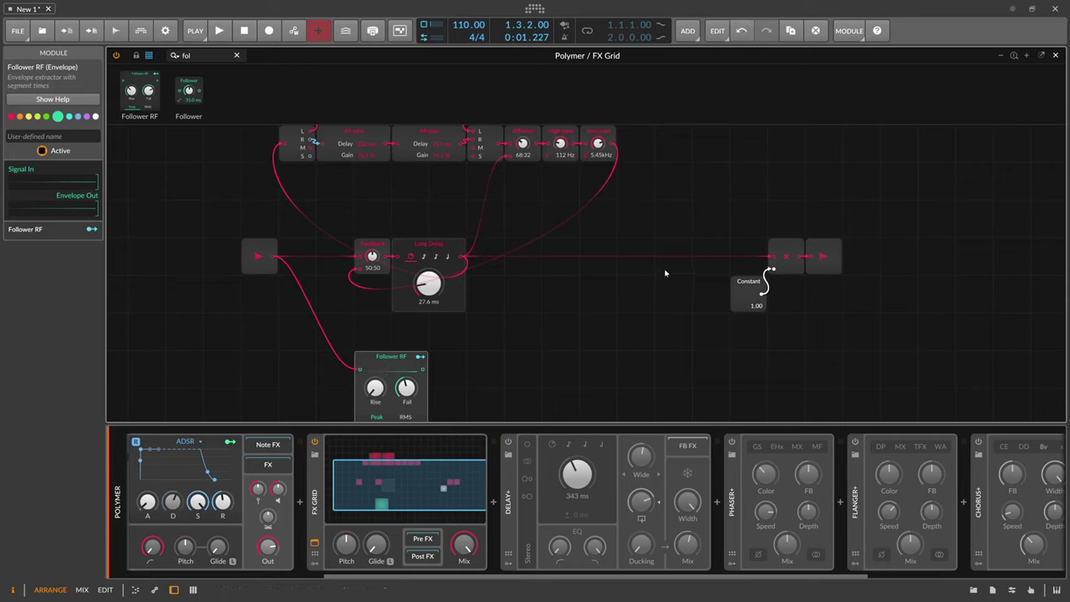
- Reroute the Constant from the Multiply into a new Subtract near the Follower RF, with the Follower RF envelope as the second input
{"action": "left_click_drag", "start_coordinate": [742, 288], "coordinate": [485, 368]}
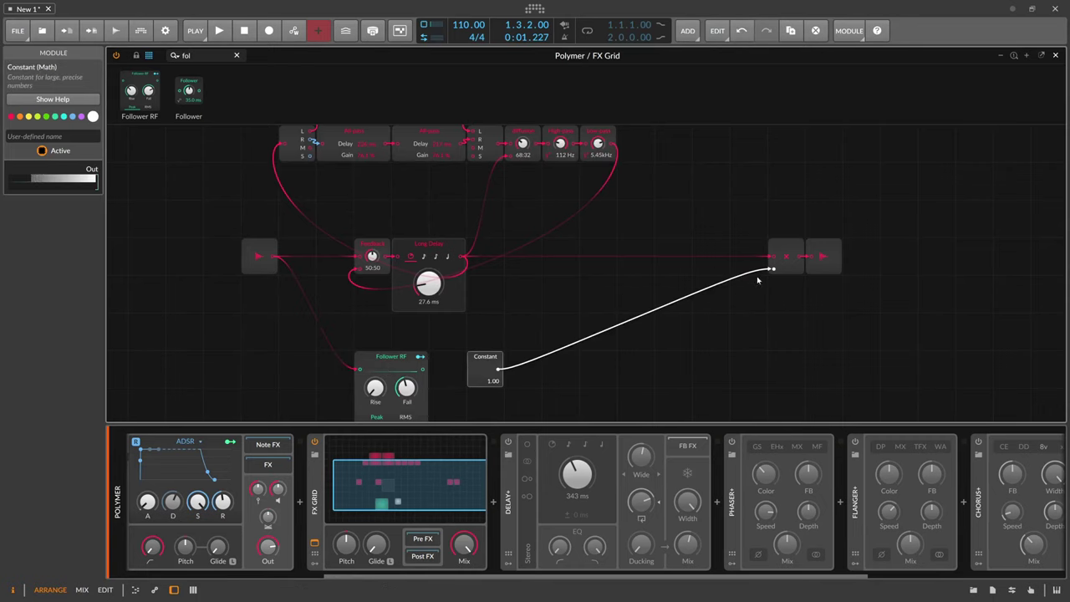
{"action": "left_click_drag", "start_coordinate": [773, 268], "coordinate": [641, 269]}
{"action": "left_click_drag", "start_coordinate": [204, 56], "coordinate": [149, 55]}
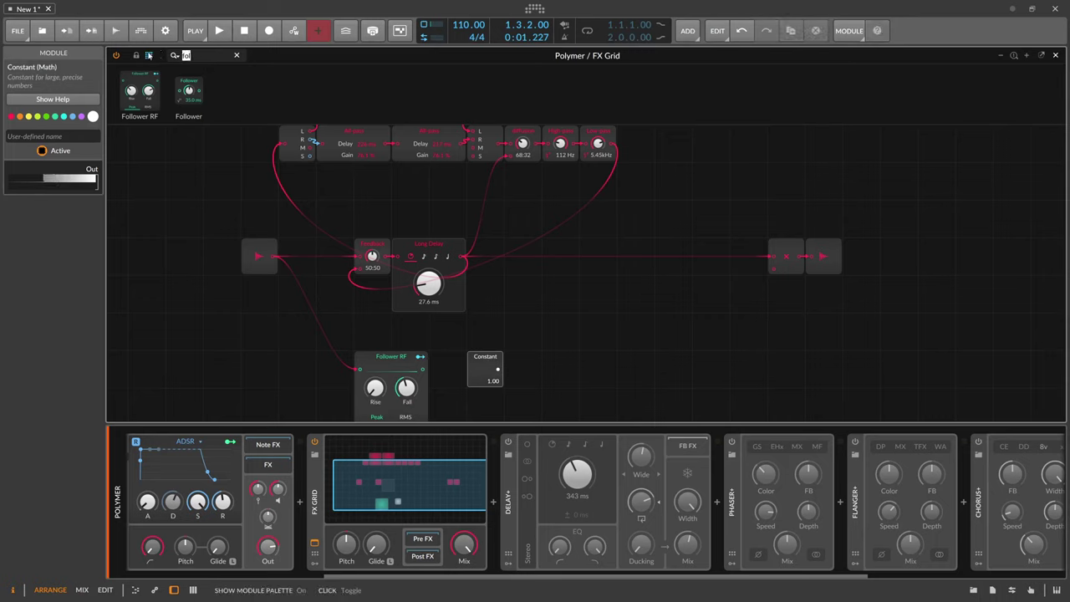
{"action": "key", "text": "BackSpace"}
{"action": "type", "text": "sub"}
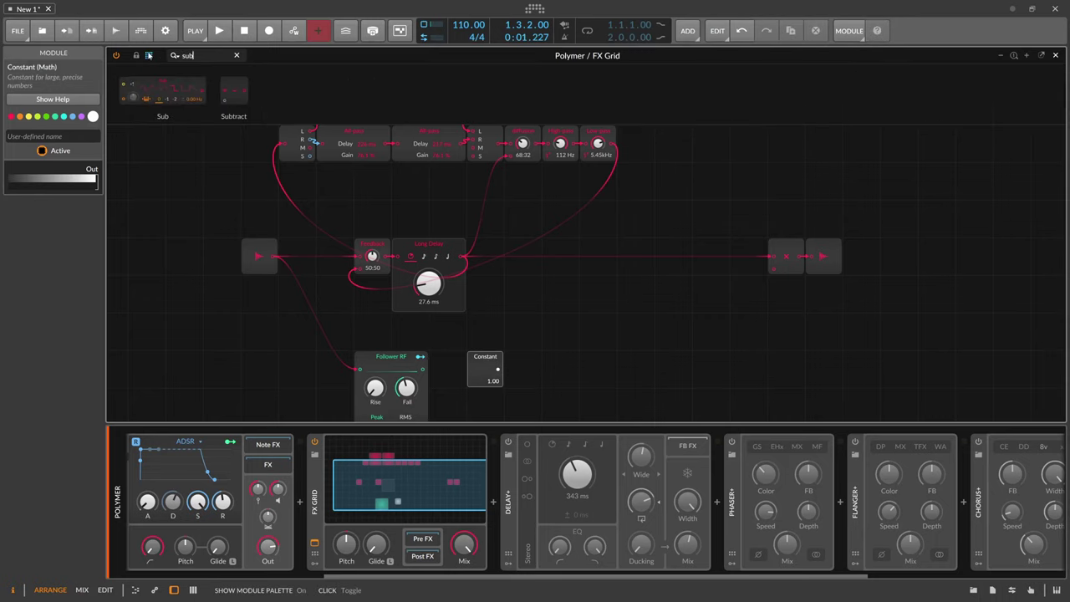
{"action": "left_click_drag", "start_coordinate": [234, 90], "coordinate": [506, 343]}
{"action": "scroll", "coordinate": [501, 363], "scroll_direction": "down", "scroll_amount": 1}
{"action": "left_click", "coordinate": [486, 322]}
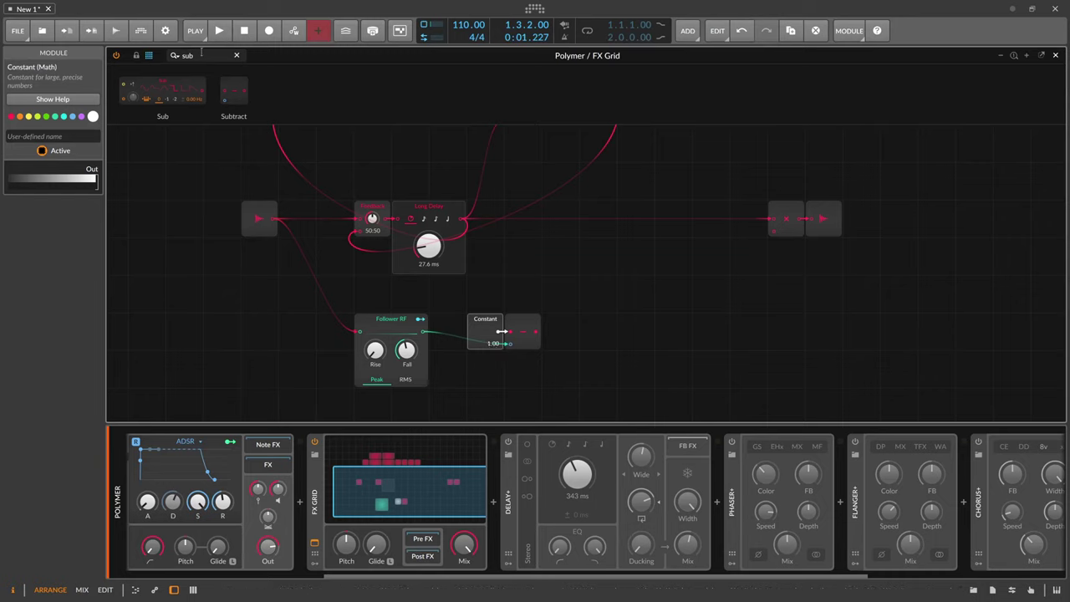
- Add an Oscilloscope beside the Subtract and connect the Subtract output to its first signal input
{"action": "left_click_drag", "start_coordinate": [201, 54], "coordinate": [116, 56]}
{"action": "key", "text": "BackSpace"}
{"action": "type", "text": "osc"}
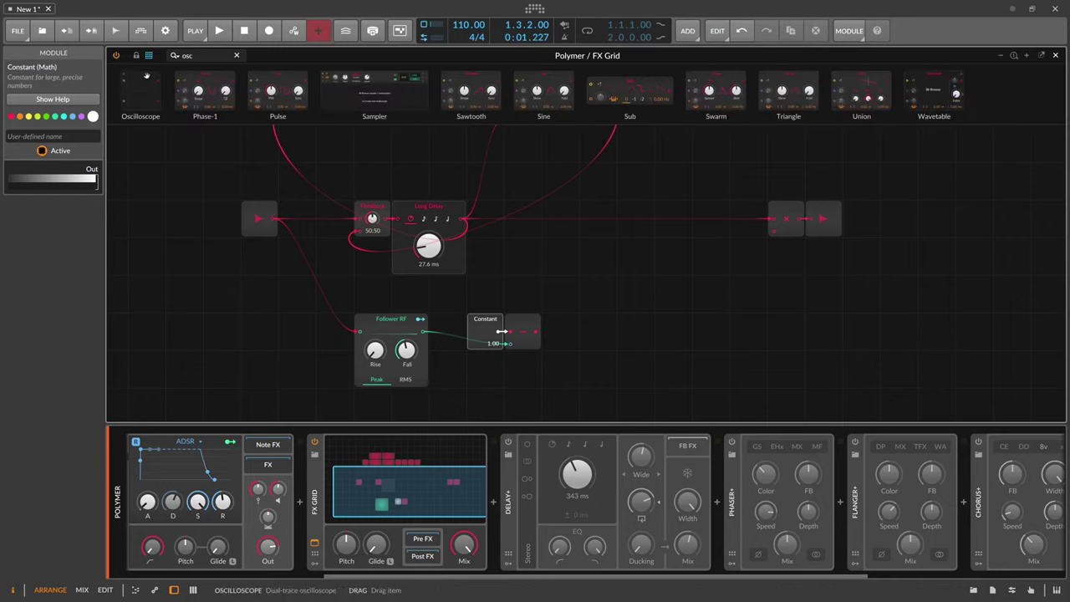
{"action": "key", "text": "Return"}
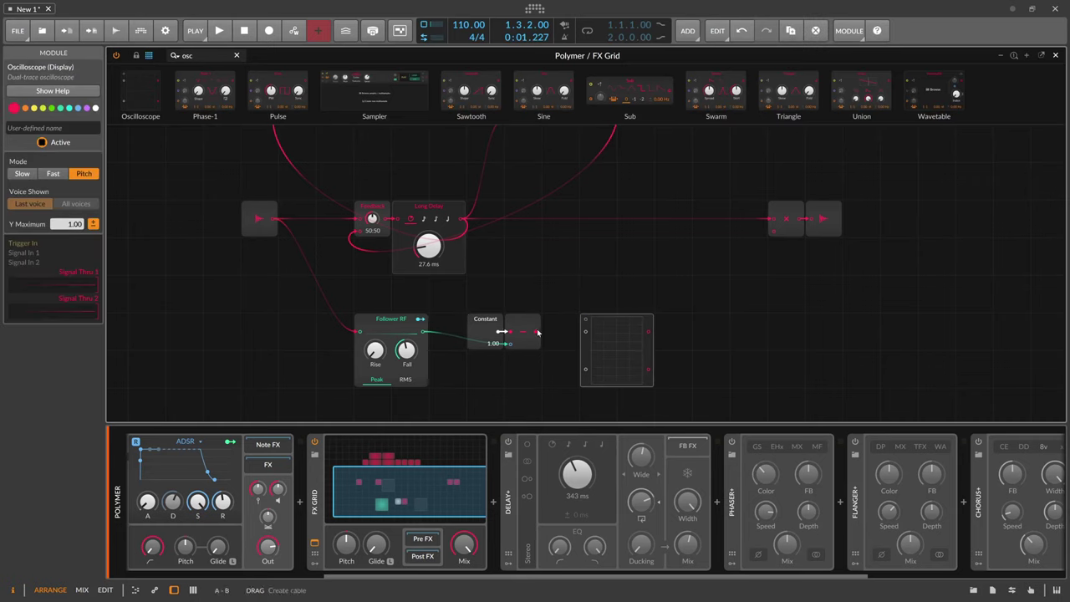
{"action": "left_click_drag", "start_coordinate": [535, 332], "coordinate": [585, 331]}
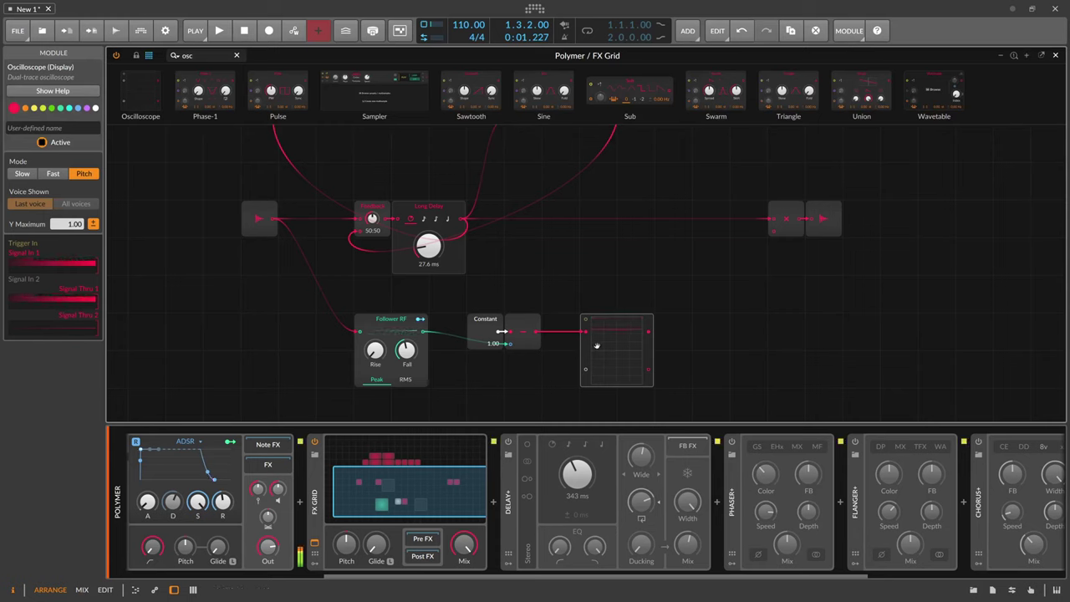
- Connect the Subtract output to the Multiply's second input, and feed the Multiply's output into the Oscilloscope in place of the Subtract signal
{"action": "left_click_drag", "start_coordinate": [535, 331], "coordinate": [776, 229]}
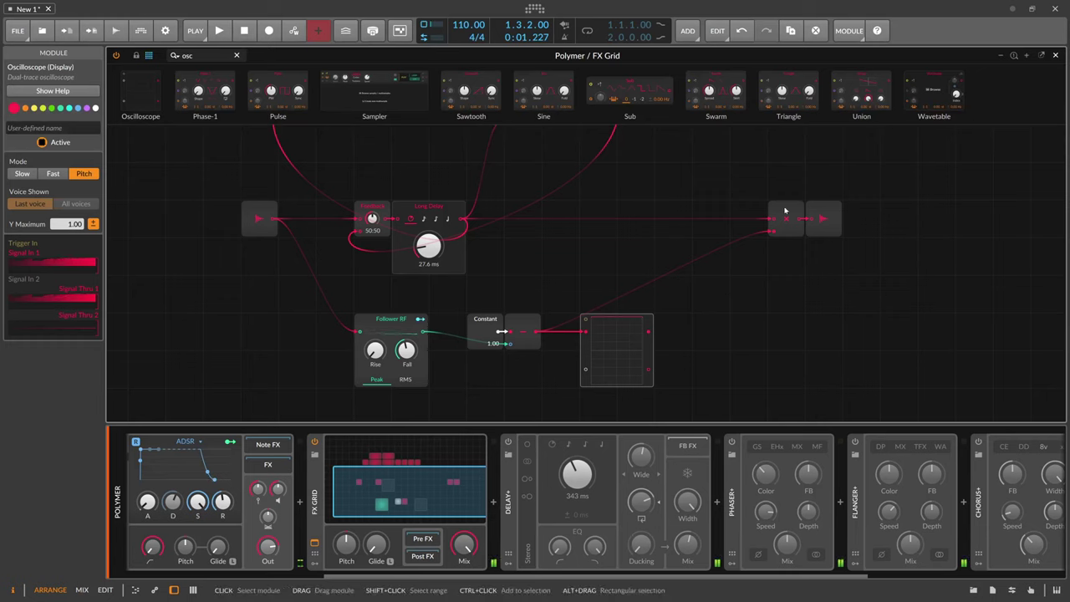
{"action": "left_click_drag", "start_coordinate": [785, 219], "coordinate": [748, 219]}
{"action": "left_click_drag", "start_coordinate": [583, 345], "coordinate": [696, 345]}
{"action": "left_click_drag", "start_coordinate": [760, 220], "coordinate": [698, 331]}
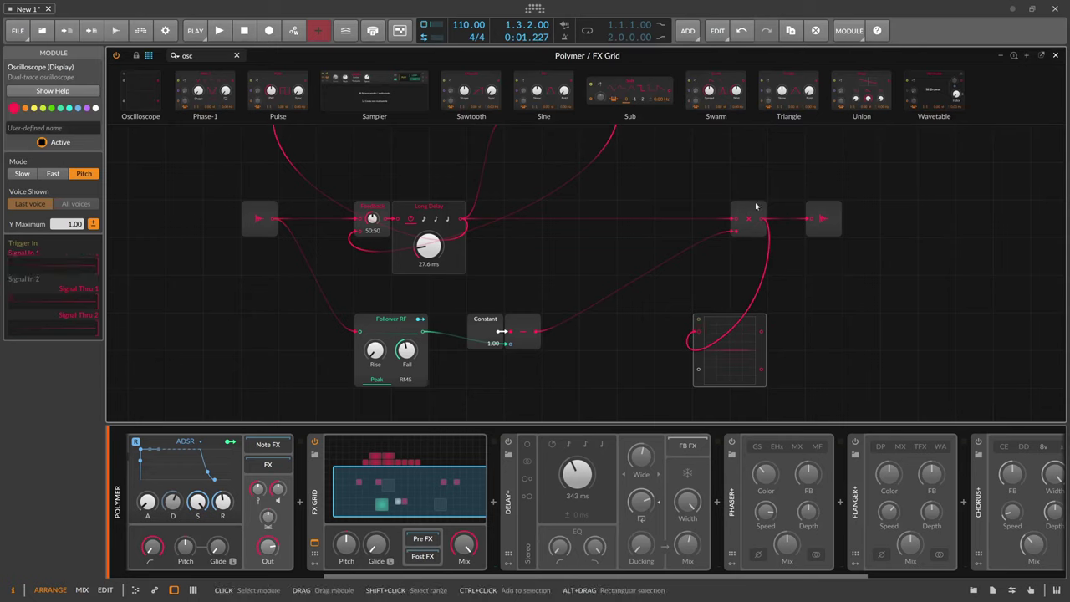
- Color the Multiply green and connect the Long Delay to the Oscilloscope's first signal input and the Multiply to its second
{"action": "left_click", "coordinate": [50, 108]}
{"action": "left_click_drag", "start_coordinate": [706, 345], "coordinate": [781, 345]}
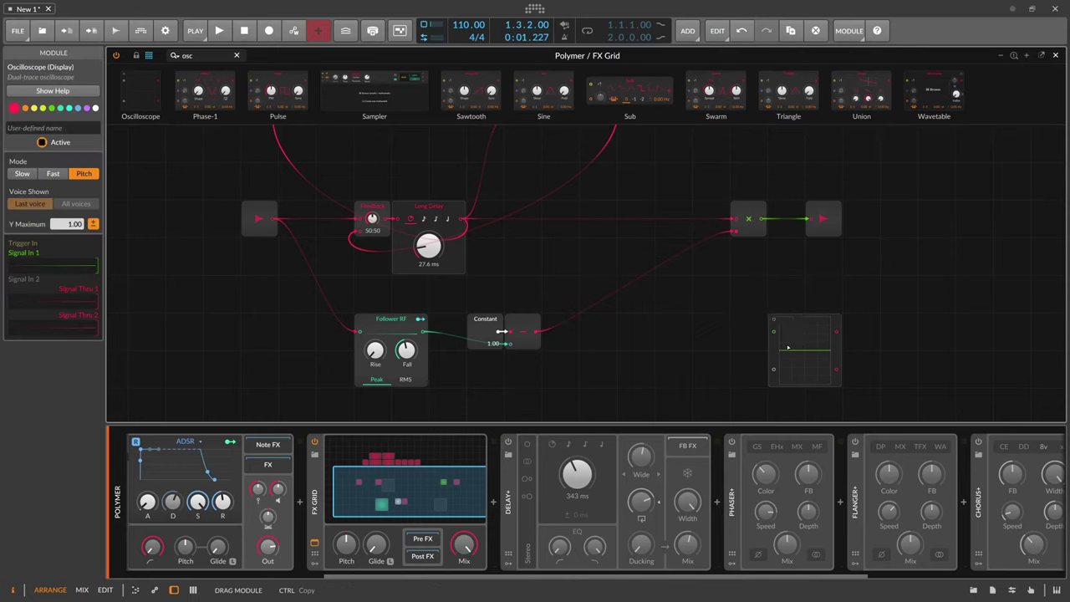
{"action": "left_click_drag", "start_coordinate": [764, 221], "coordinate": [773, 368]}
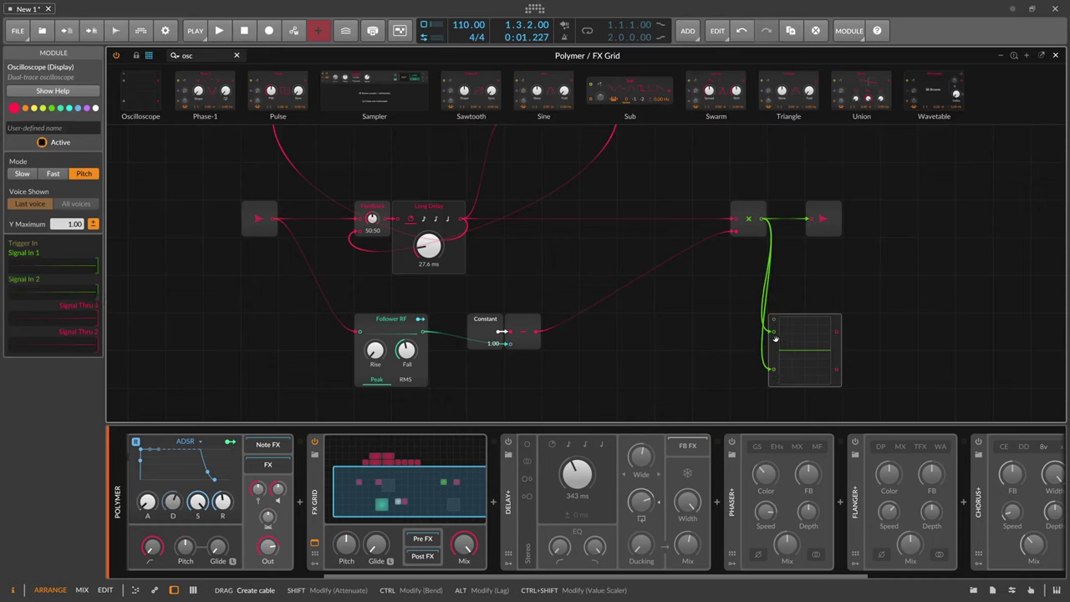
{"action": "left_click_drag", "start_coordinate": [463, 220], "coordinate": [773, 332]}
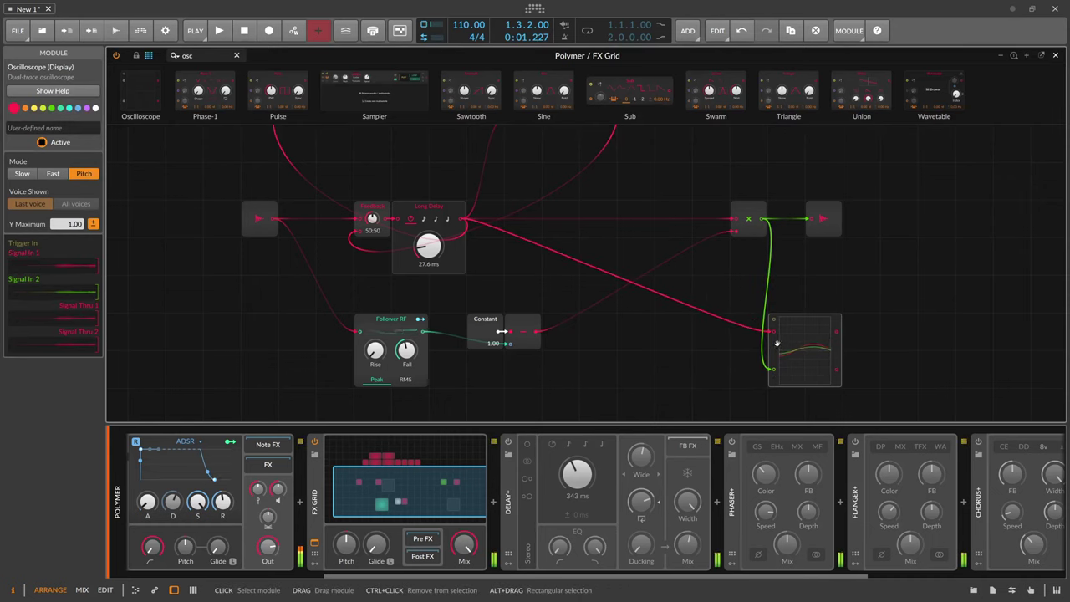
- Switch the Oscilloscope to Slow mode and enlarge it below the Multiply to compare the Long Delay and Multiply signals
{"action": "left_click", "coordinate": [28, 174]}
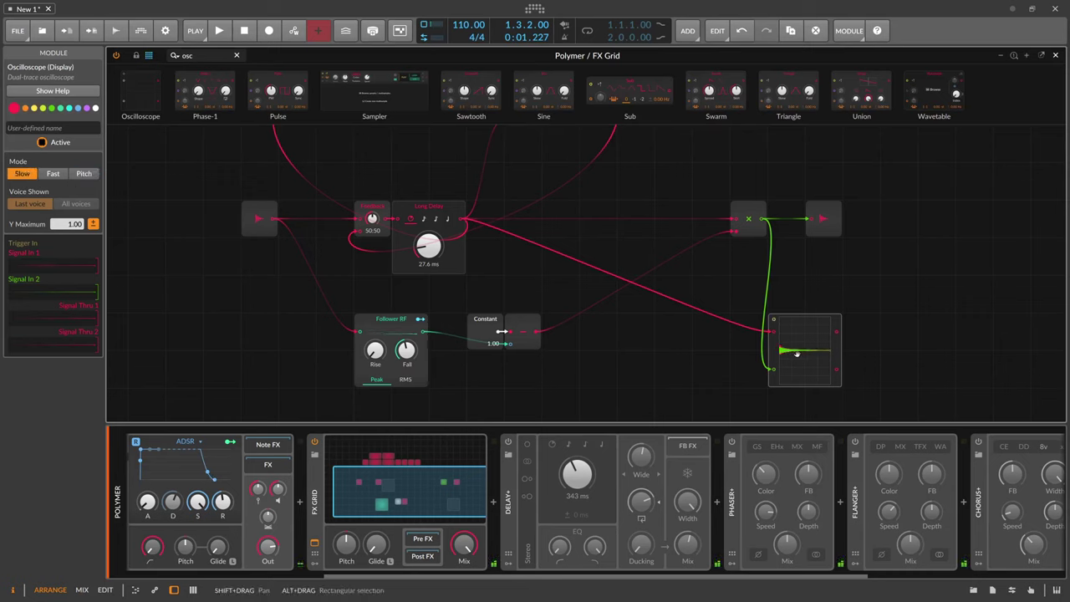
{"action": "left_click_drag", "start_coordinate": [797, 355], "coordinate": [683, 316]}
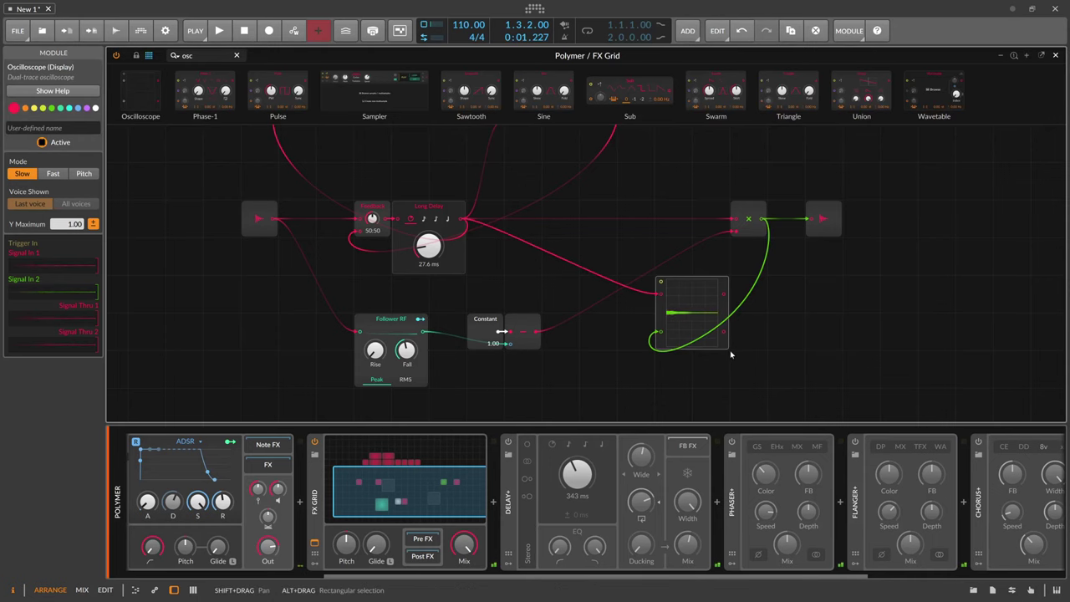
{"action": "left_click_drag", "start_coordinate": [729, 351], "coordinate": [916, 410]}
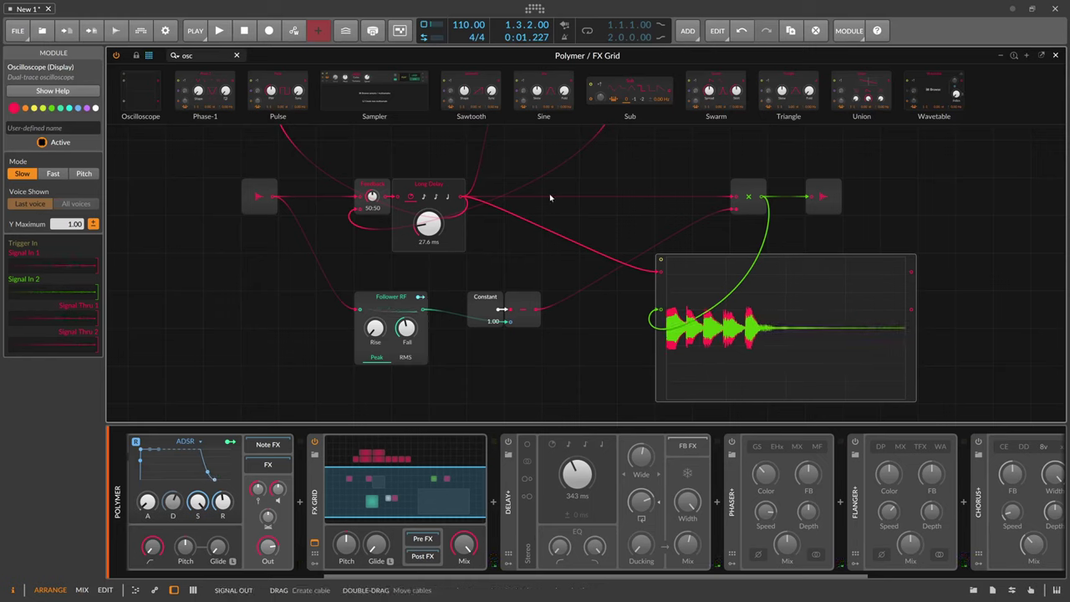
{"action": "left_click", "coordinate": [743, 199]}
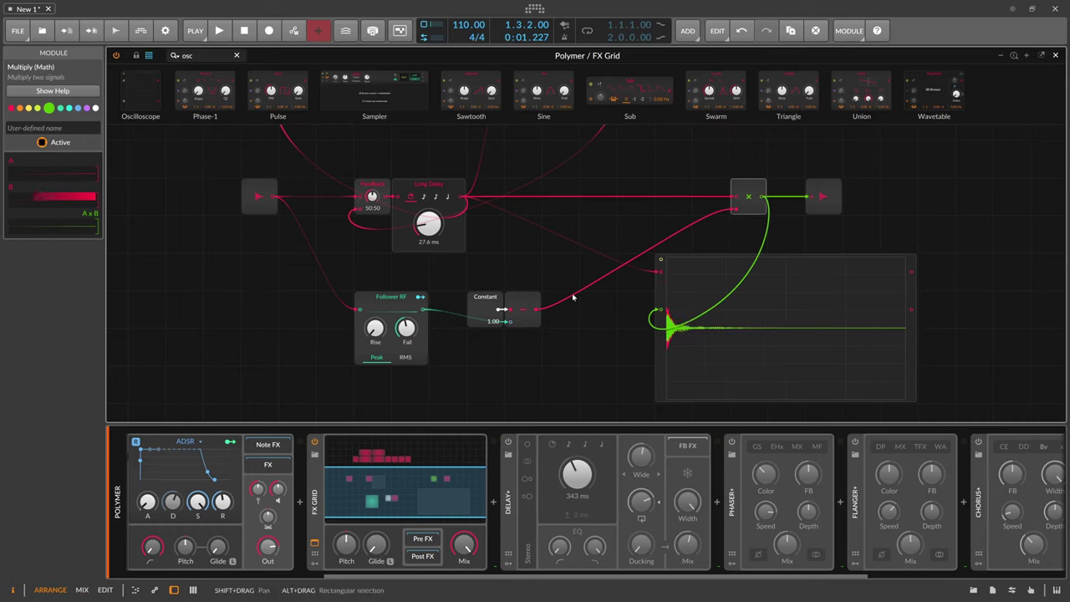
- Insert an Attenuate module between the Follower RF and the Subtract, and set its level to 0 %
{"action": "key", "text": "ctrl+z"}
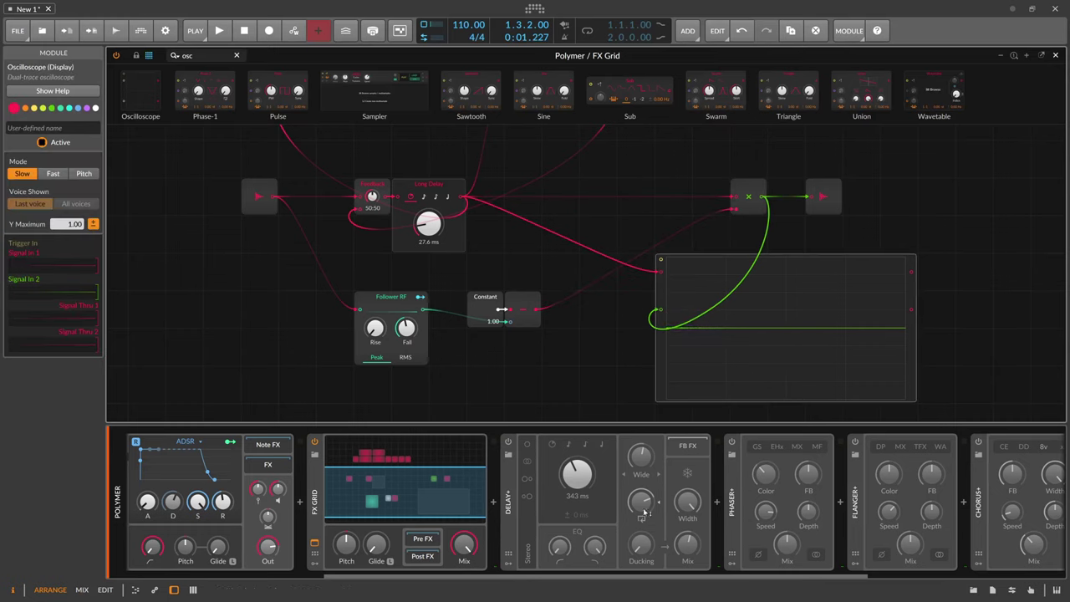
{"action": "mouse_move", "coordinate": [643, 512]}
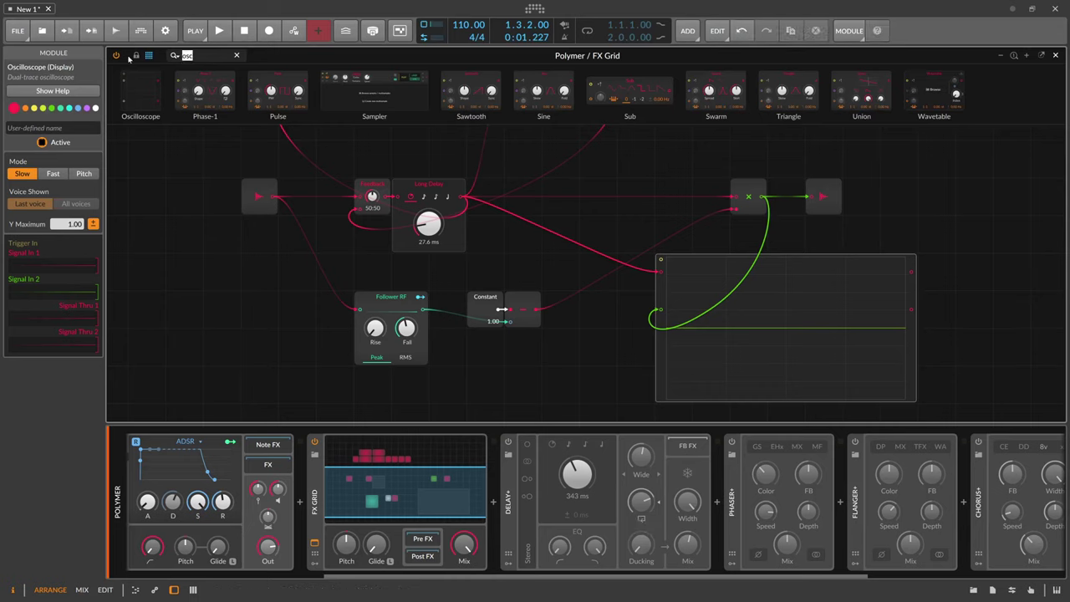
{"action": "type", "text": "att"}
{"action": "left_click_drag", "start_coordinate": [138, 90], "coordinate": [443, 316]}
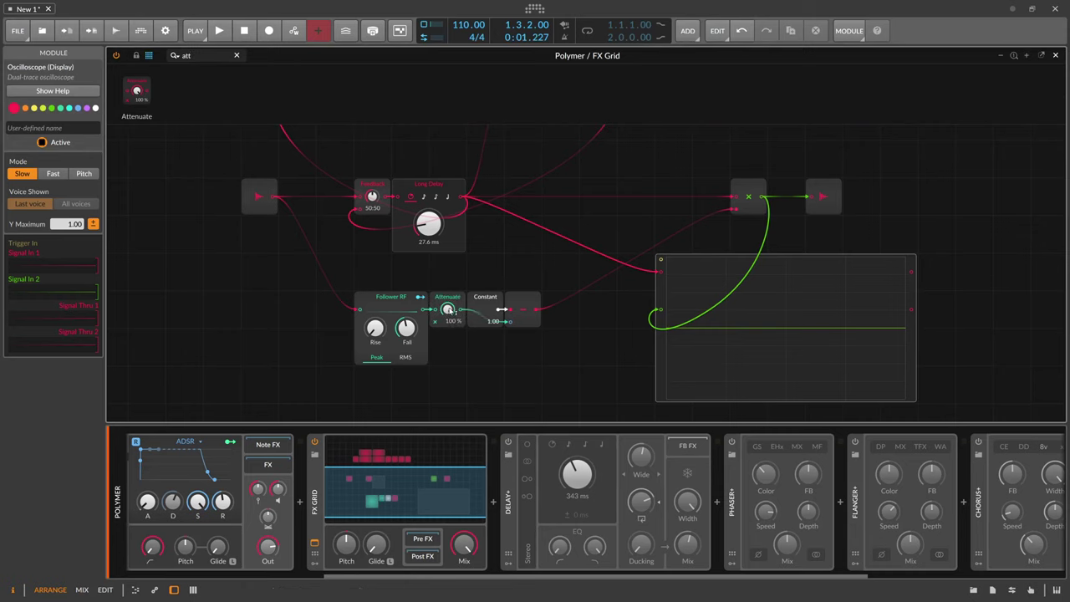
{"action": "left_click_drag", "start_coordinate": [448, 311], "coordinate": [450, 312]}
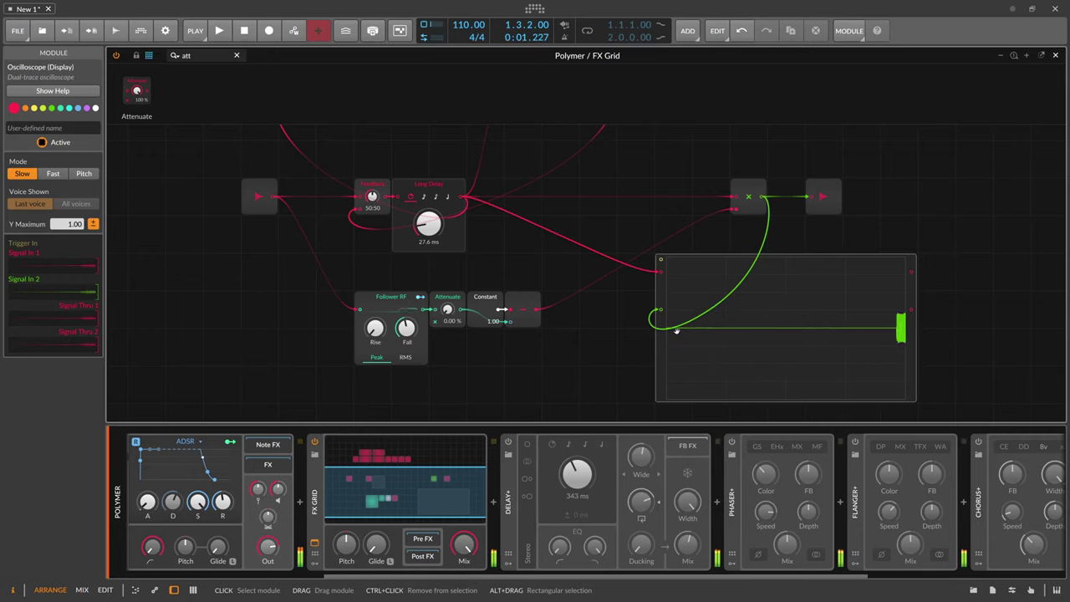
- Name the Attenuate module "Ducking" and raise its level to about 92.7 %
{"action": "left_click", "coordinate": [447, 297]}
{"action": "left_click", "coordinate": [63, 128]}
{"action": "type", "text": "Duckoi"}
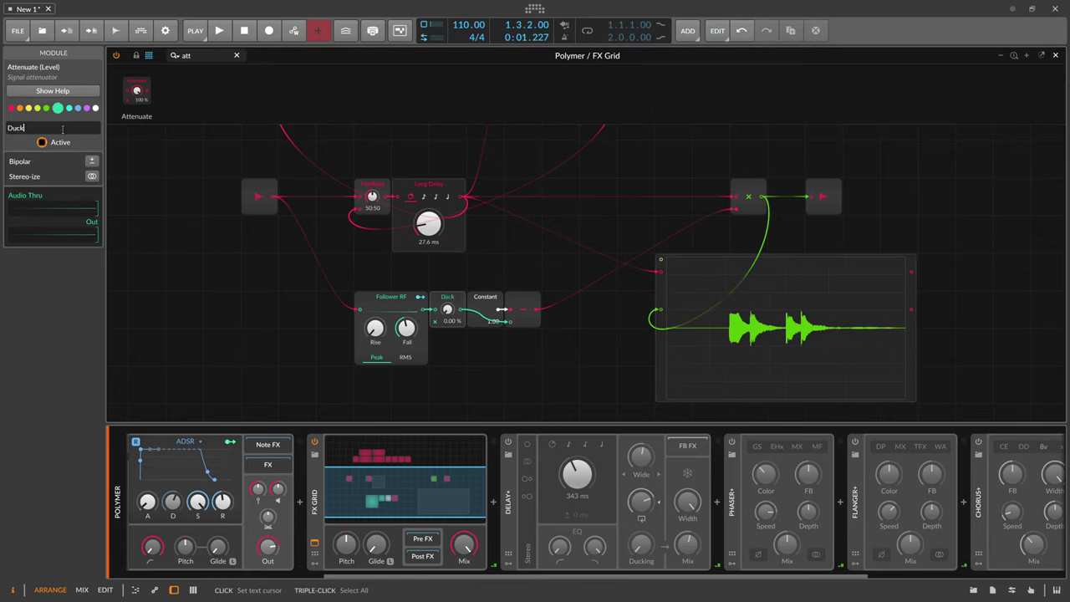
{"action": "key", "text": "BackSpace"}
{"action": "key", "text": "BackSpace"}
{"action": "type", "text": "ing"}
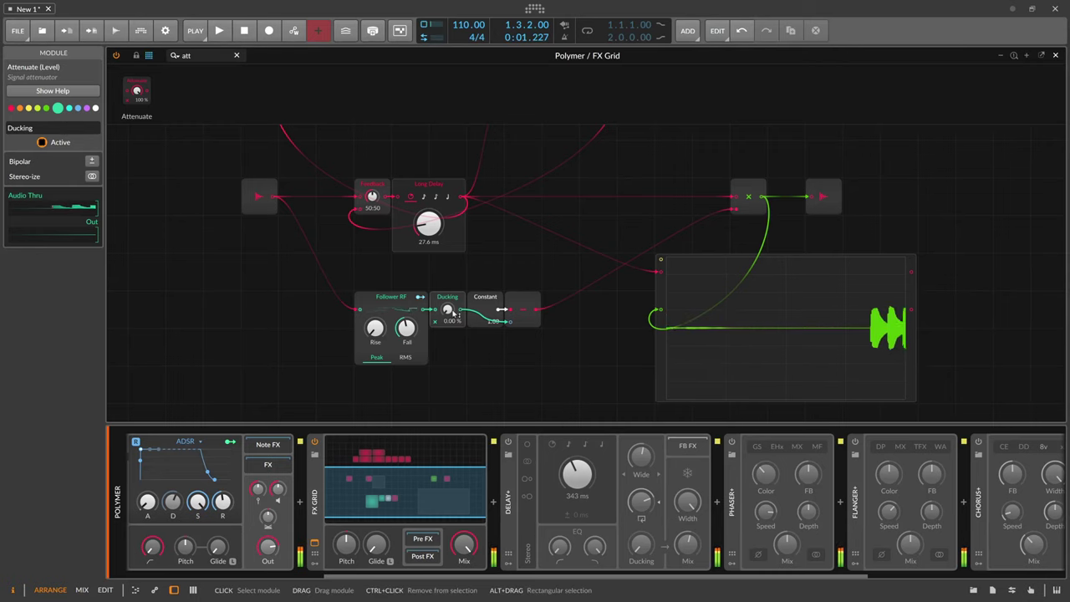
{"action": "left_click_drag", "start_coordinate": [449, 310], "coordinate": [449, 212]}
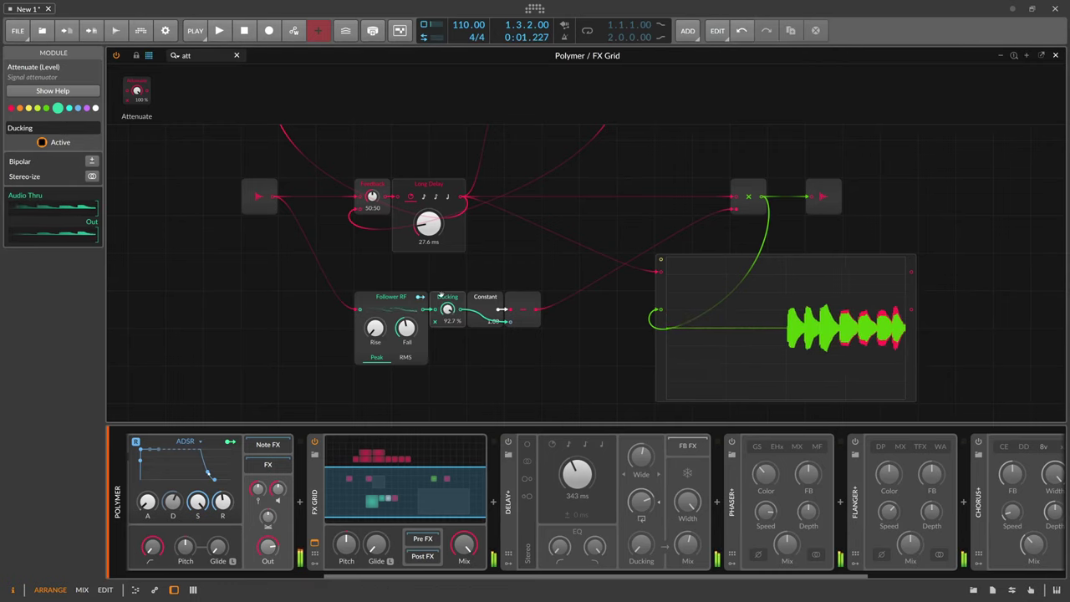
- Switch the Follower RF to RMS with longer rise and fall times, and set Ducking to 100 %
{"action": "left_click", "coordinate": [401, 311]}
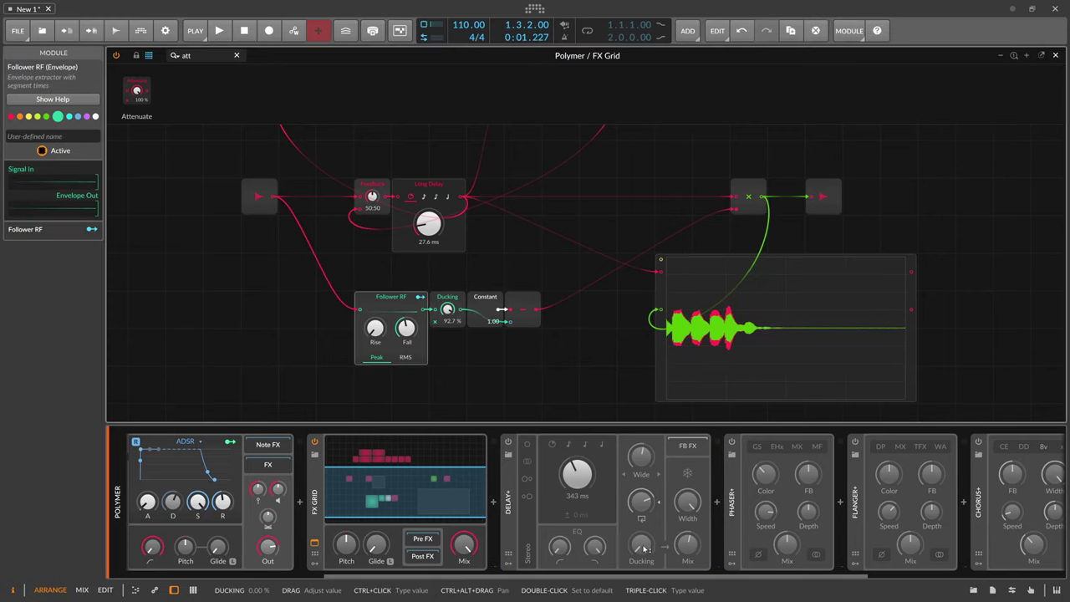
{"action": "left_click_drag", "start_coordinate": [376, 332], "coordinate": [376, 329]}
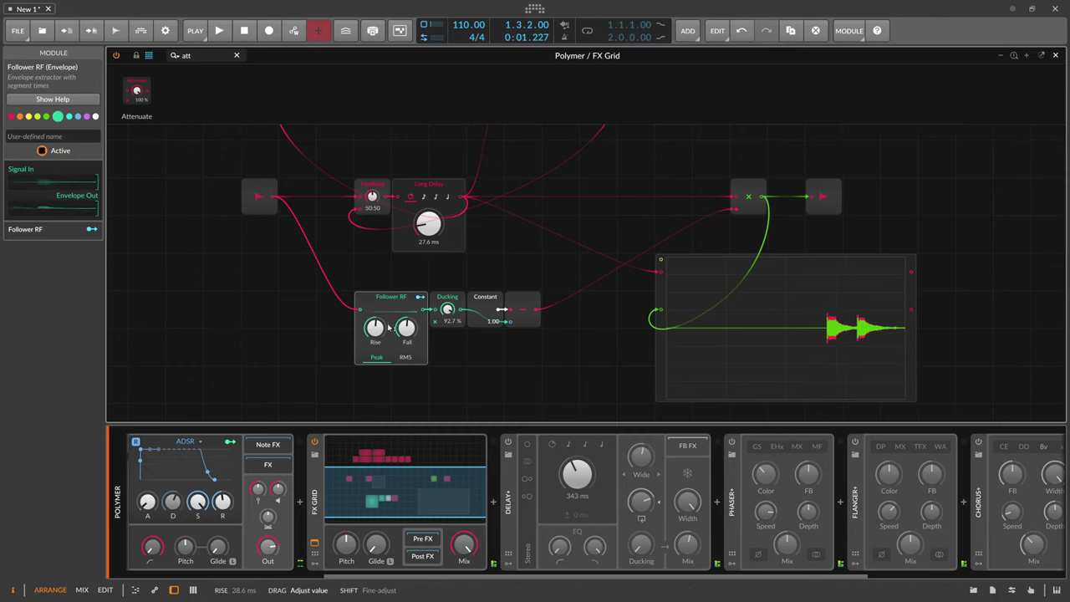
{"action": "left_click", "coordinate": [399, 354]}
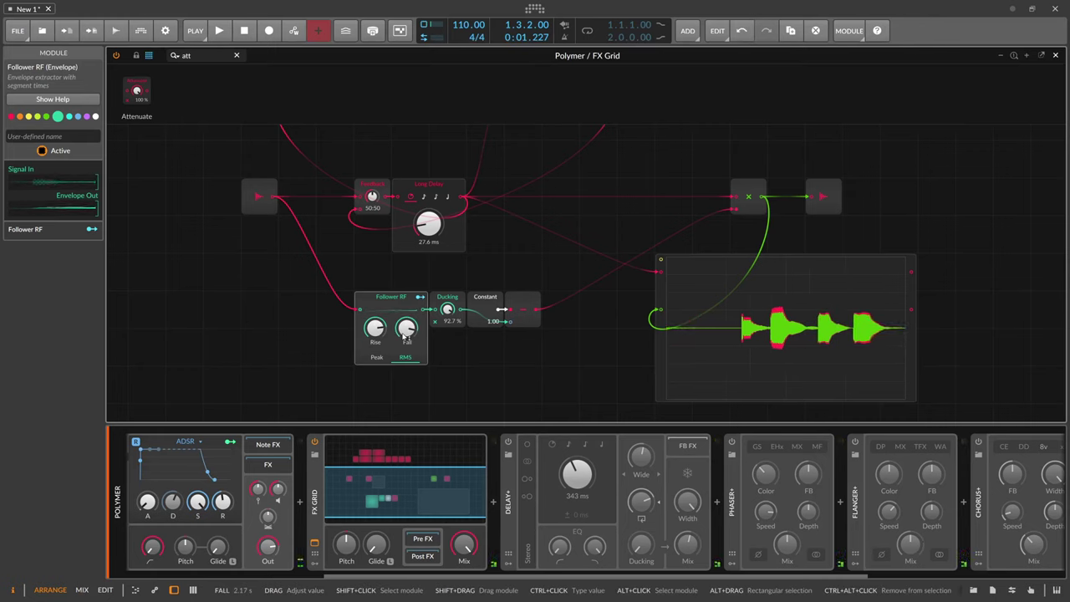
{"action": "left_click_drag", "start_coordinate": [449, 311], "coordinate": [449, 294]}
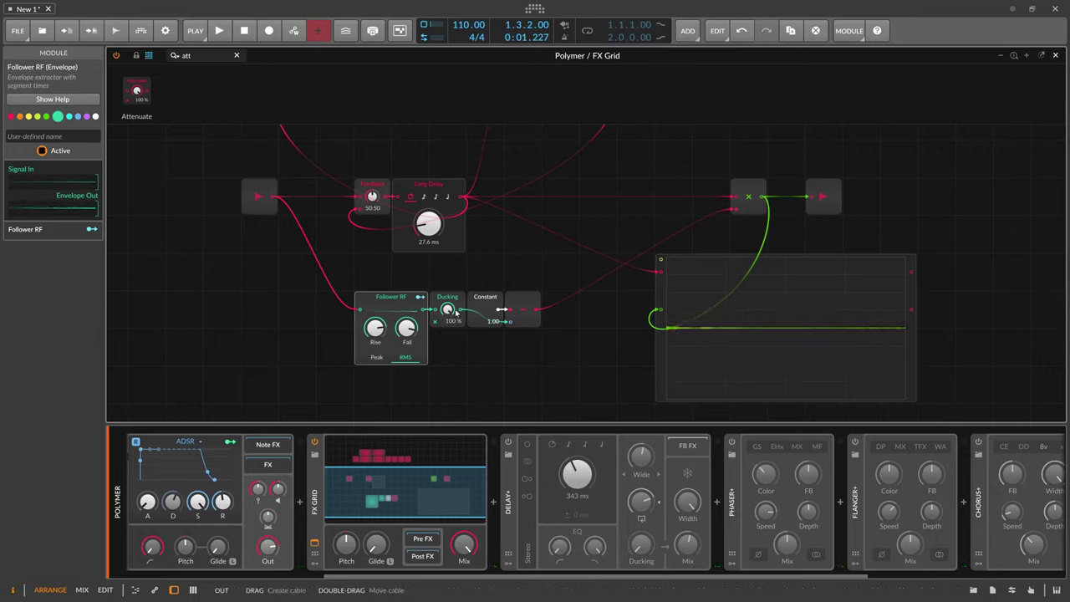
- Move the Constant and Subtract pair further right to leave a free slot after the Ducking module
{"action": "left_click_drag", "start_coordinate": [559, 321], "coordinate": [493, 300]}
{"action": "left_click_drag", "start_coordinate": [493, 300], "coordinate": [568, 301]}
{"action": "left_click", "coordinate": [494, 303]}
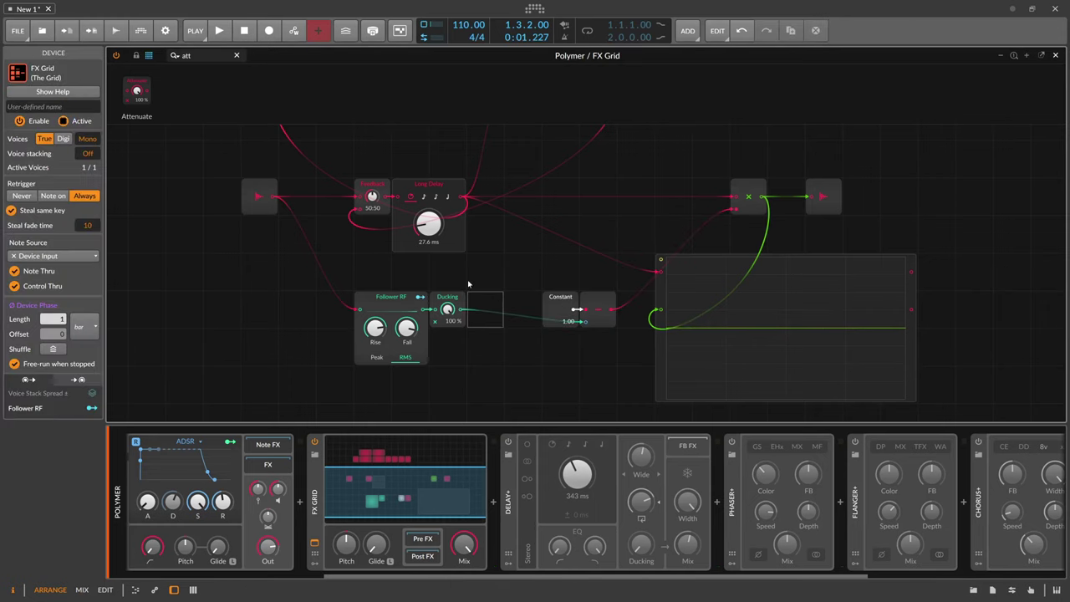
- Insert a Multiply after the Ducking module and feed its second input from a new Constant set to about 4.57
{"action": "type", "text": "mu"}
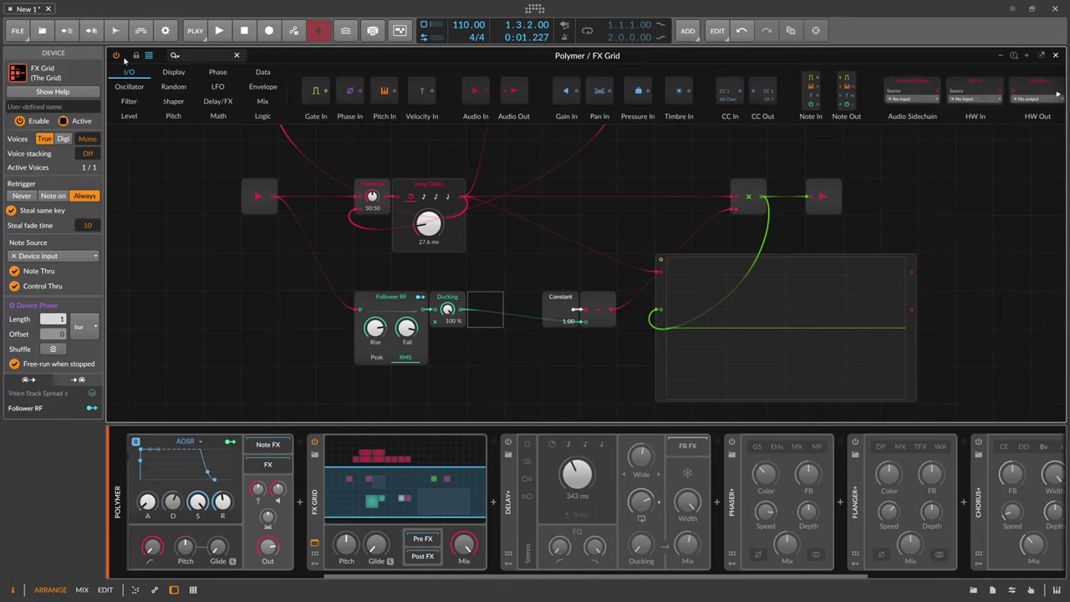
{"action": "type", "text": "l"}
{"action": "left_click_drag", "start_coordinate": [135, 93], "coordinate": [485, 309]}
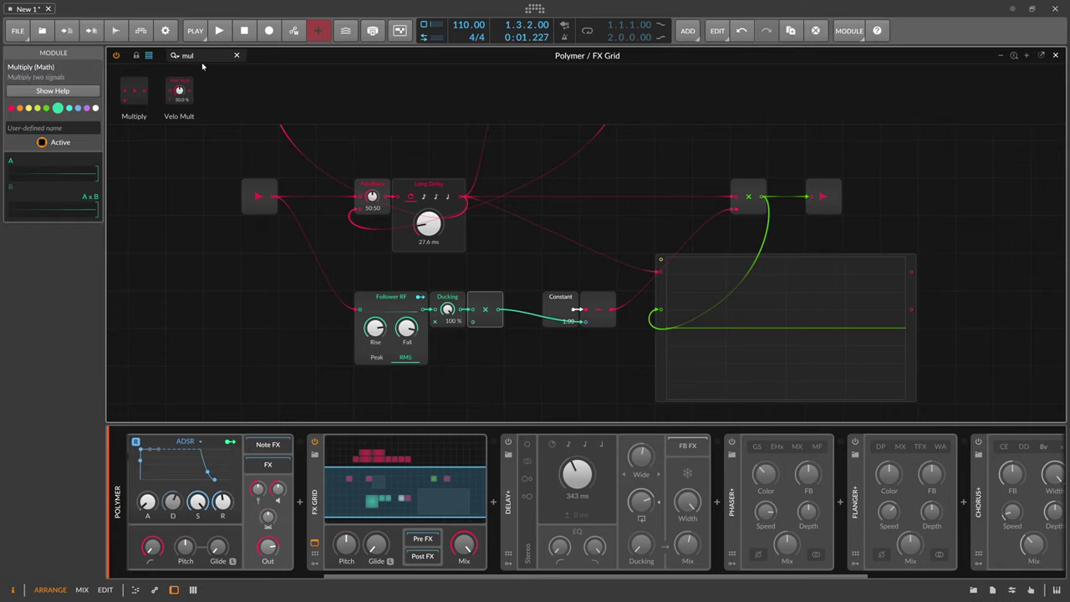
{"action": "key", "text": "BackSpace"}
{"action": "key", "text": "BackSpace"}
{"action": "key", "text": "BackSpace"}
{"action": "type", "text": "con"}
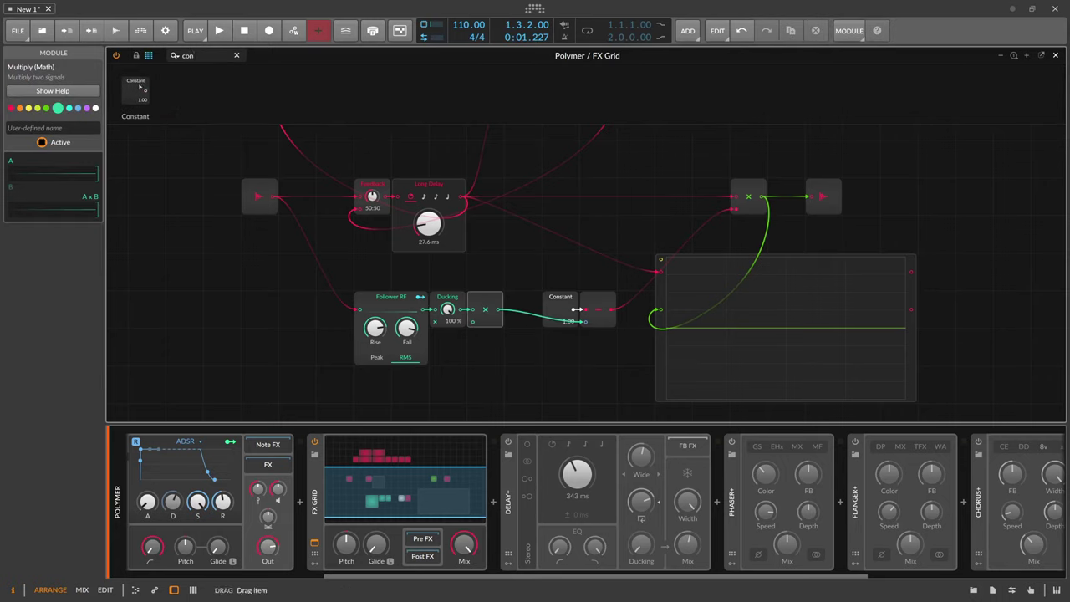
{"action": "left_click_drag", "start_coordinate": [140, 86], "coordinate": [456, 370]}
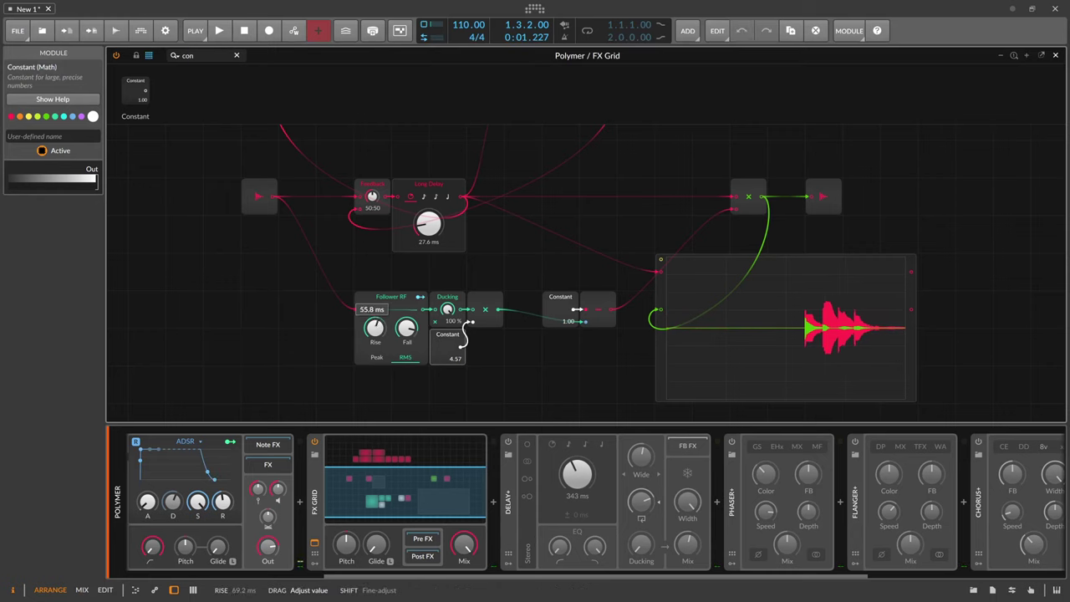
- Shorten the Follower RF's rise to about 0.17 ms, and delete the Multiply after Ducking together with its Constant
{"action": "left_click_drag", "start_coordinate": [376, 331], "coordinate": [376, 347]}
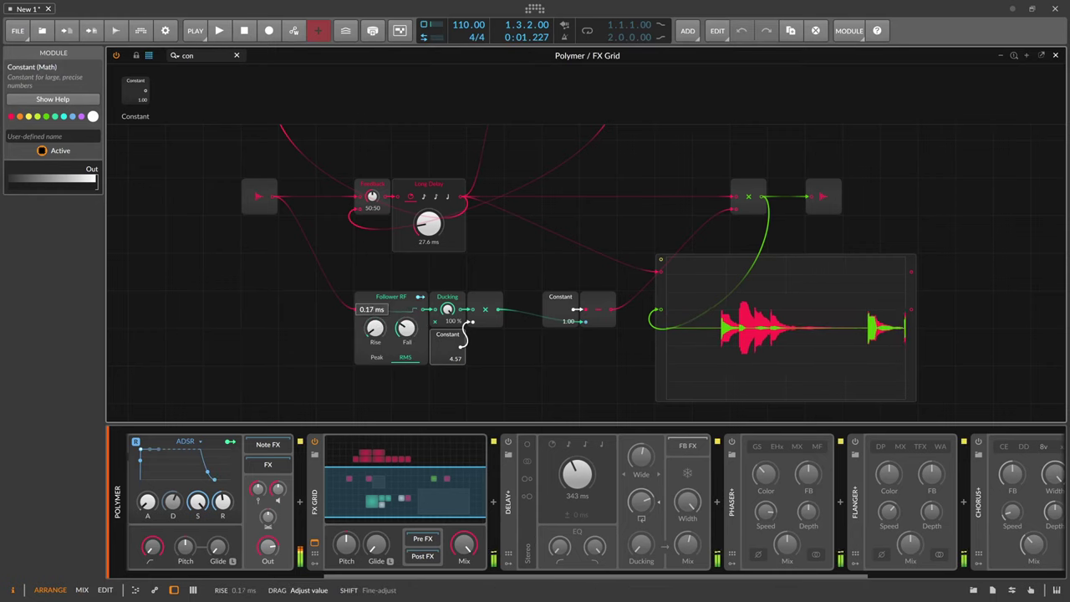
{"action": "mouse_move", "coordinate": [452, 359]}
{"action": "left_mouse_down"}
{"action": "mouse_move", "coordinate": [452, 342]}
{"action": "mouse_move", "coordinate": [454, 359]}
{"action": "left_mouse_up"}
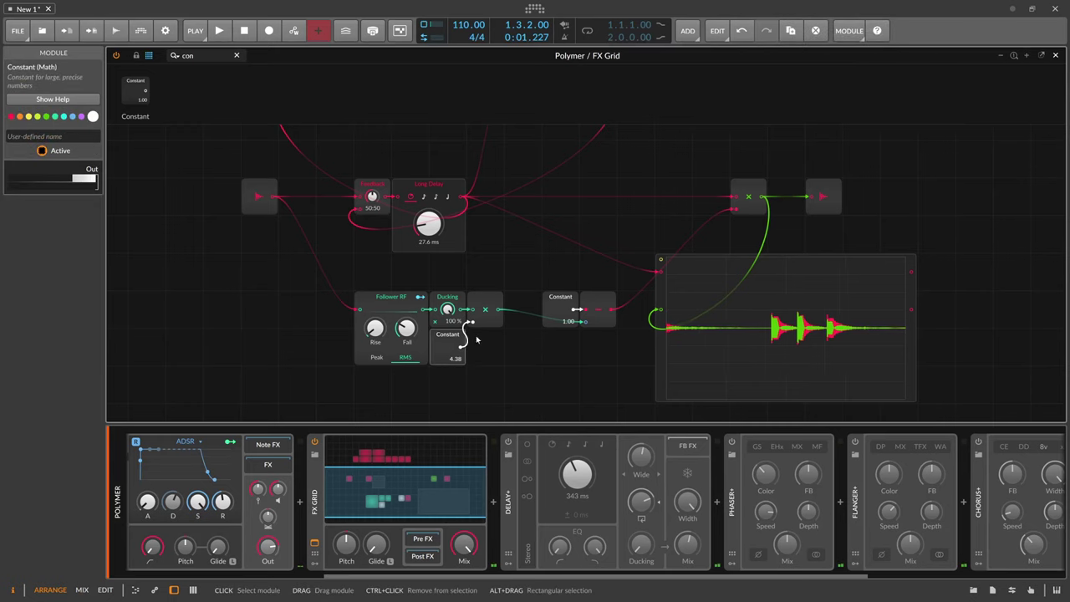
{"action": "key", "text": "Delete"}
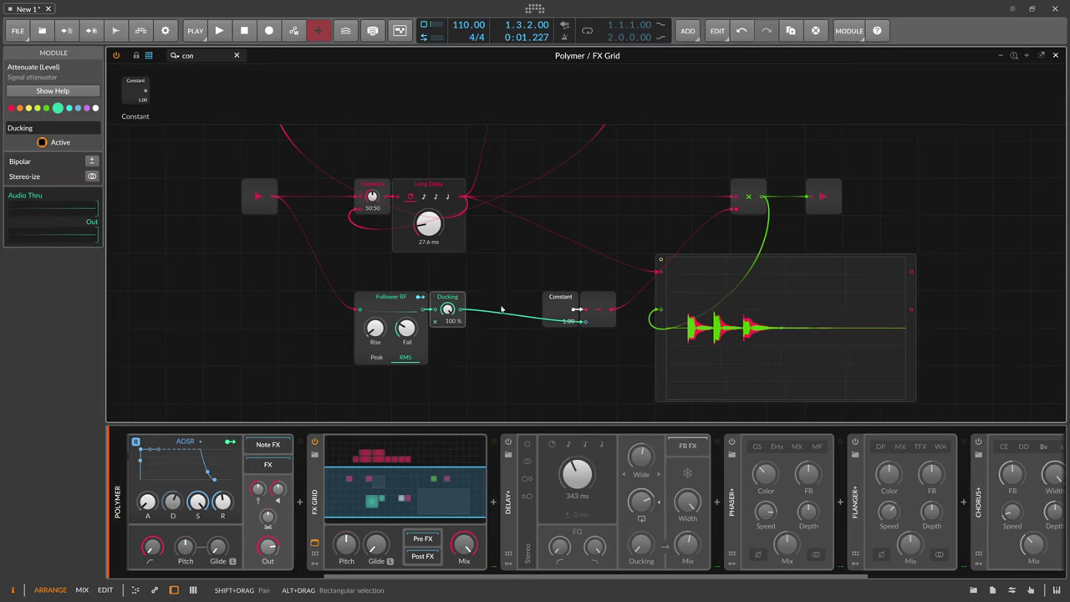
- Review the feedback chain above the Long Delay, from the all-pass diffusion through the high-pass and low-pass filters
{"action": "scroll", "coordinate": [518, 301], "scroll_direction": "up", "scroll_amount": 3}
{"action": "scroll", "coordinate": [468, 251], "scroll_direction": "up", "scroll_amount": 3}
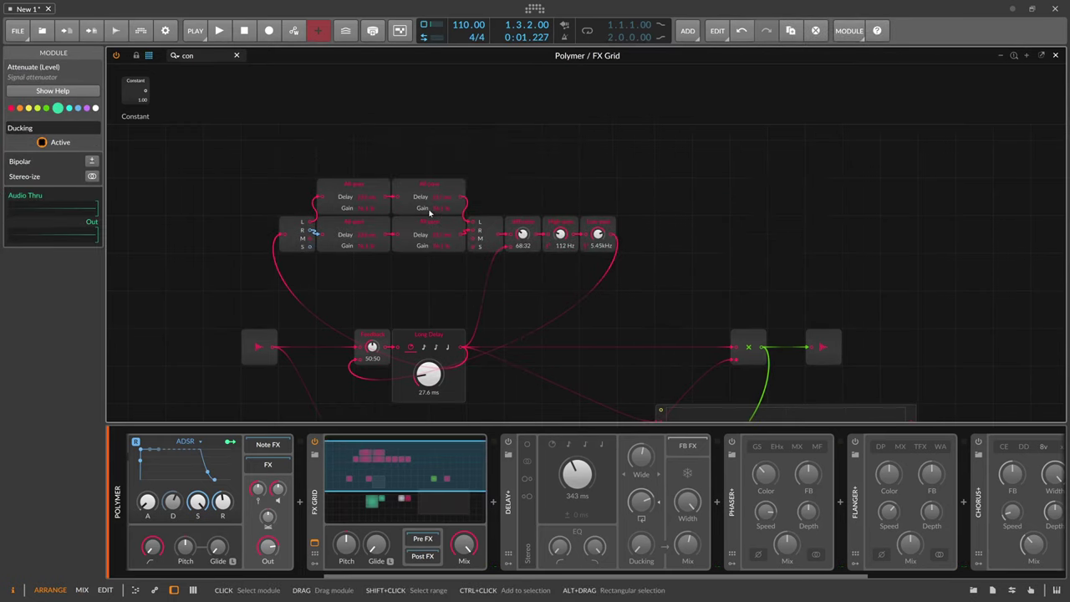
{"action": "left_click_drag", "start_coordinate": [267, 177], "coordinate": [523, 234]}
{"action": "scroll", "coordinate": [608, 304], "scroll_direction": "down", "scroll_amount": 3}
{"action": "scroll", "coordinate": [608, 304], "scroll_direction": "up", "scroll_amount": 3}
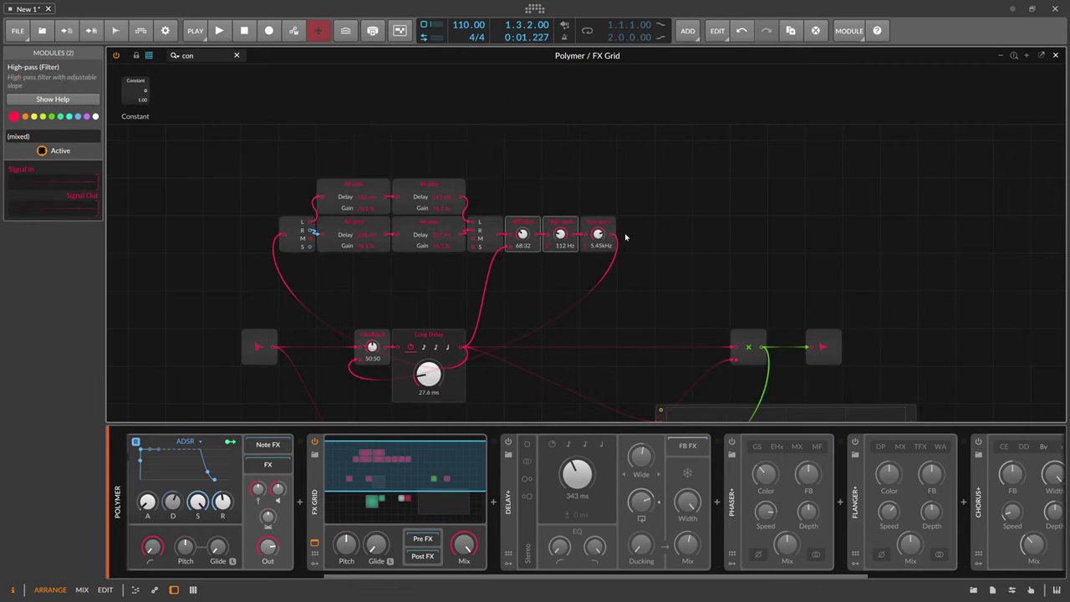
{"action": "left_click_drag", "start_coordinate": [628, 234], "coordinate": [570, 224]}
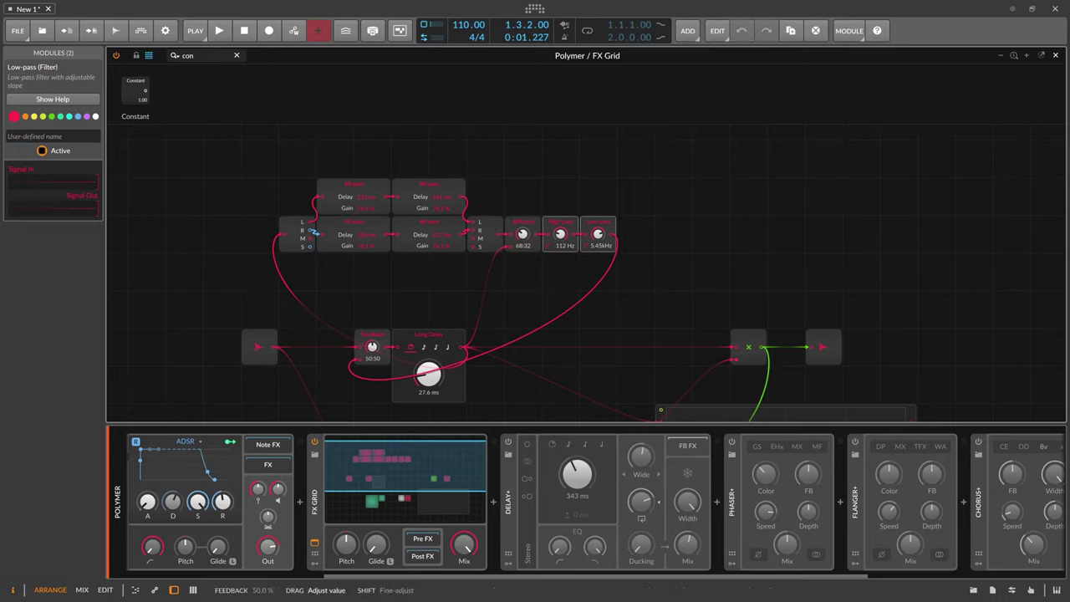
- Try the Feedback blend at 6:94 while playing, and reset it to its default 50:50
{"action": "scroll", "coordinate": [382, 357], "scroll_direction": "down", "scroll_amount": 3}
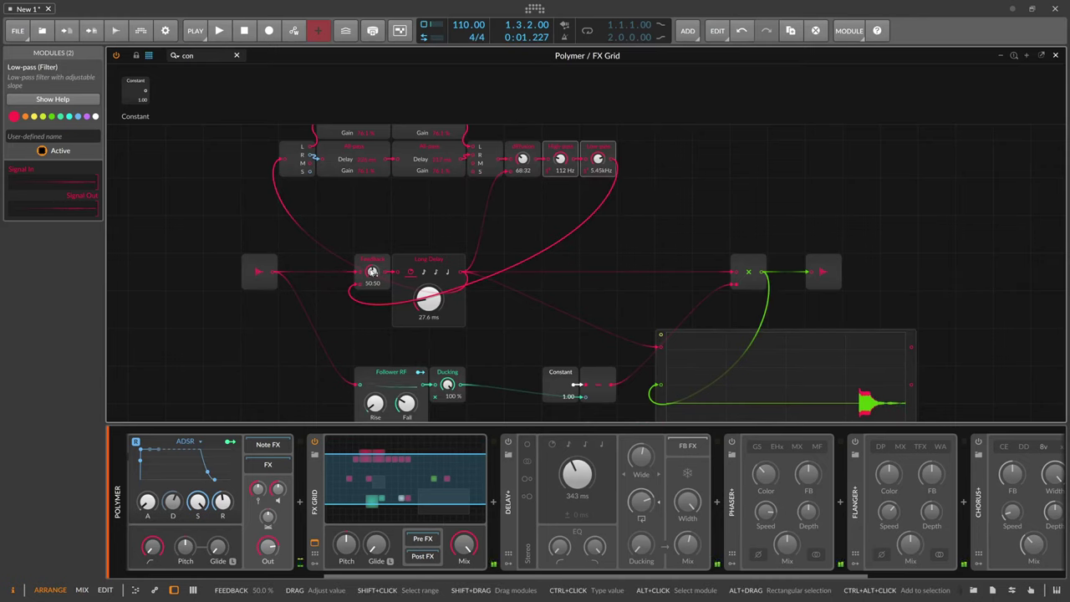
{"action": "mouse_move", "coordinate": [373, 272]}
{"action": "left_mouse_down"}
{"action": "mouse_move", "coordinate": [373, 255]}
{"action": "mouse_move", "coordinate": [373, 278]}
{"action": "left_mouse_up"}
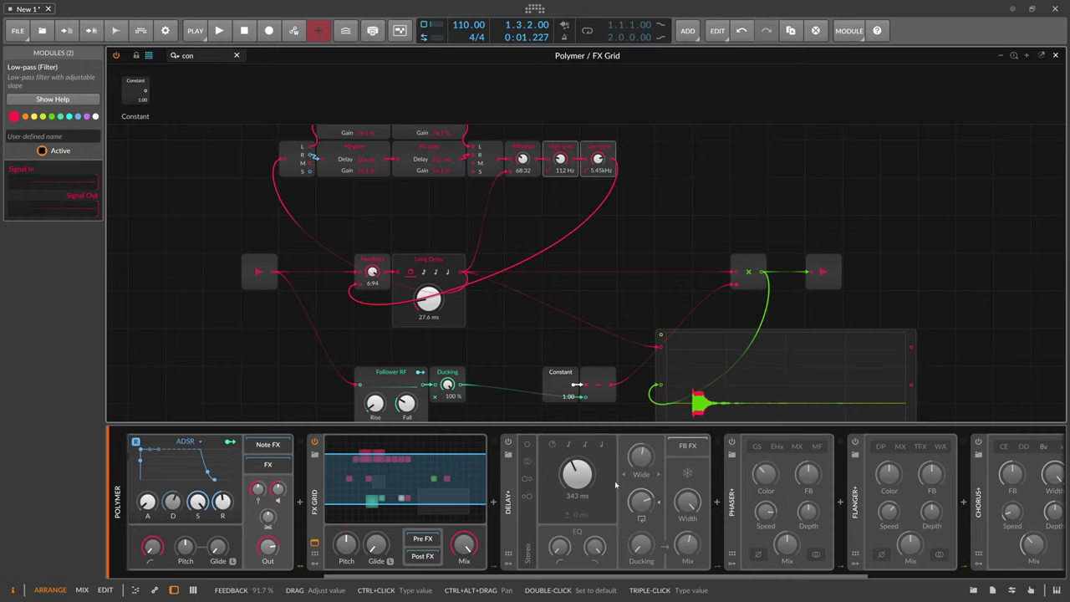
{"action": "double_click", "coordinate": [376, 276]}
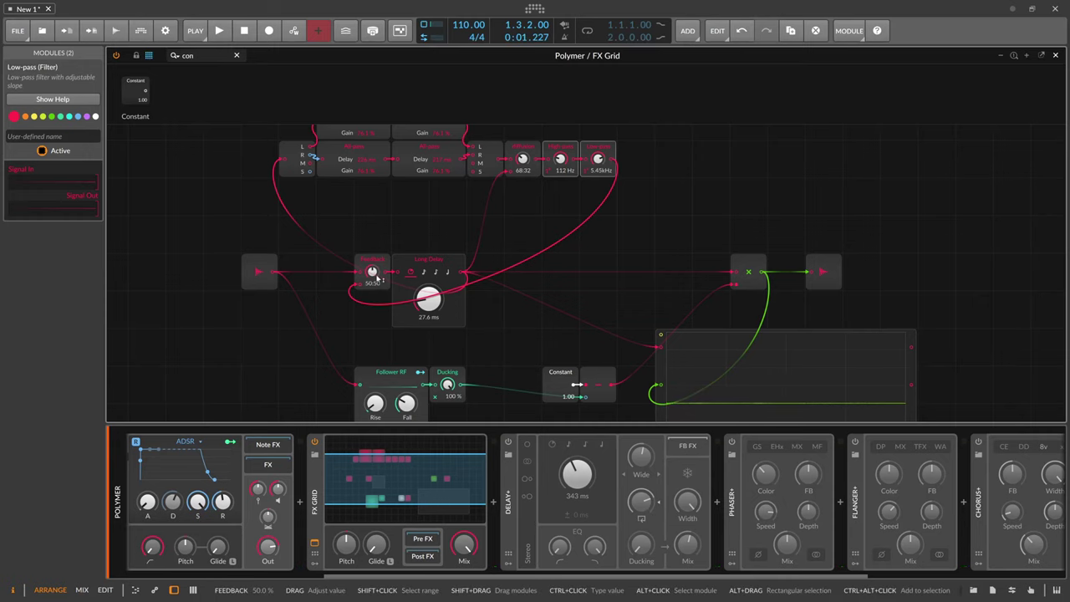
- Replace the Feedback blend with a Sum module and insert a Gain - Vol before the Sum's second input
{"action": "left_click_drag", "start_coordinate": [372, 245], "coordinate": [483, 244]}
{"action": "left_click", "coordinate": [479, 257]}
{"action": "left_click_drag", "start_coordinate": [200, 56], "coordinate": [480, 292]}
{"action": "type", "text": "sum"}
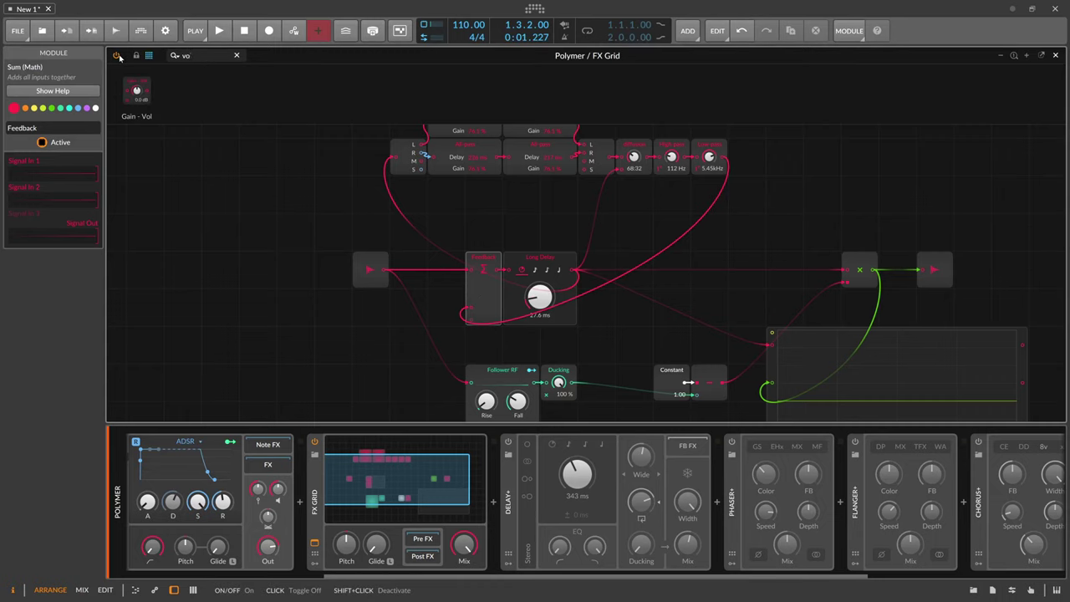
{"action": "left_click_drag", "start_coordinate": [135, 90], "coordinate": [466, 310]}
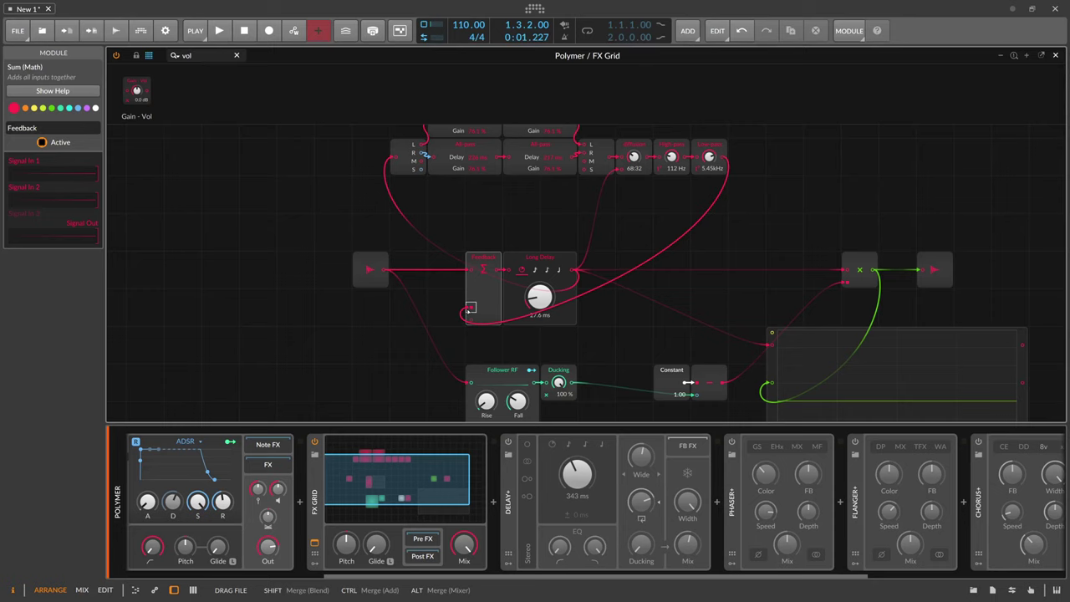
- Check the value range of the Delay+ device's feedback control as a reference for the feedback gain
{"action": "left_click", "coordinate": [646, 499]}
{"action": "left_click", "coordinate": [646, 501]}
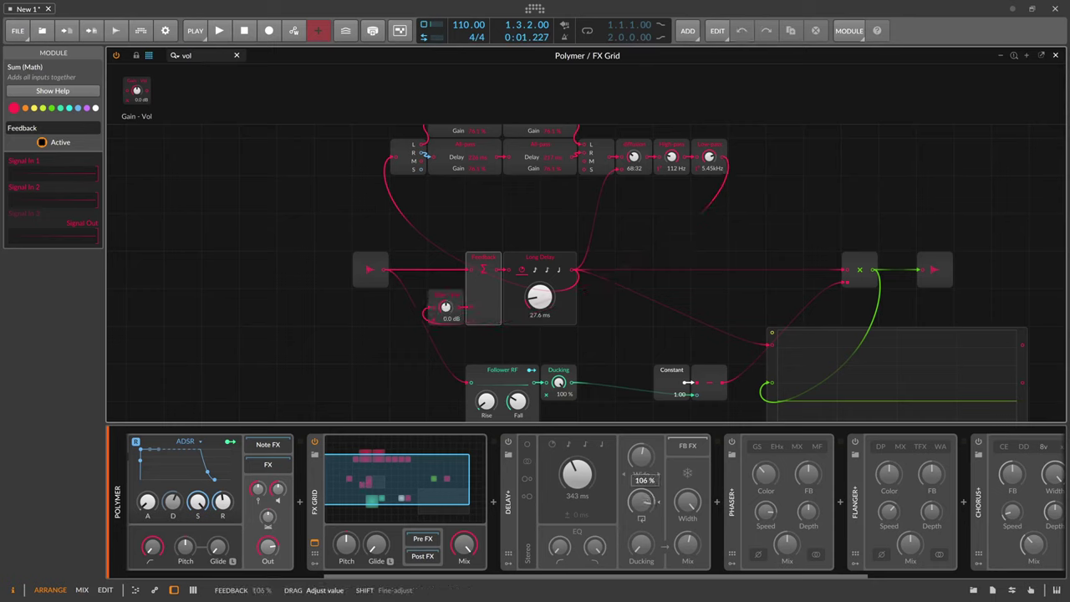
{"action": "left_click_drag", "start_coordinate": [641, 500], "coordinate": [648, 503]}
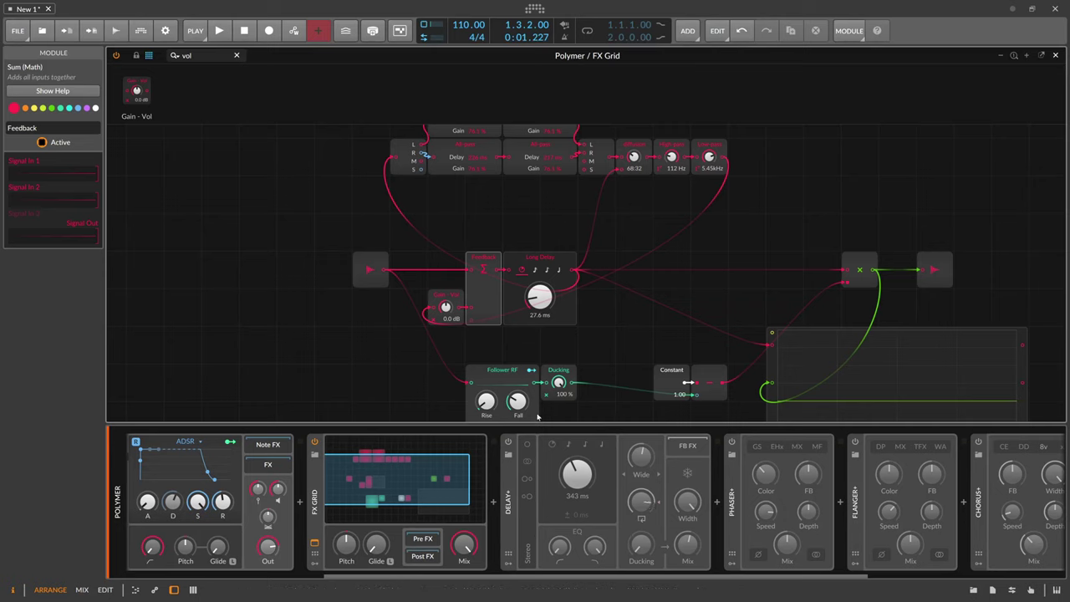
{"action": "left_click", "coordinate": [641, 500]}
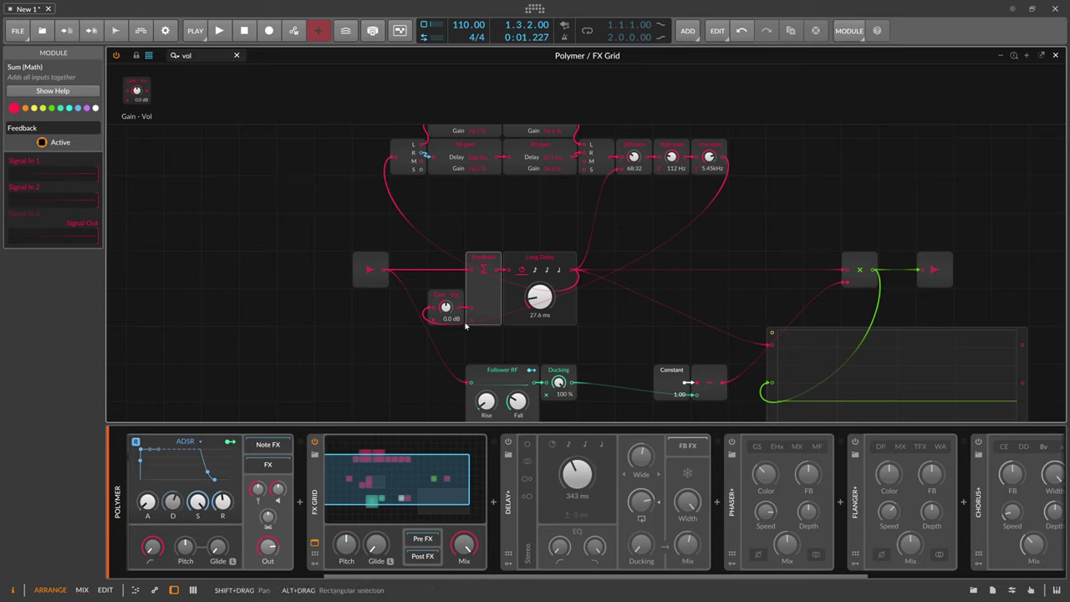
{"action": "left_click_drag", "start_coordinate": [641, 500], "coordinate": [642, 500]}
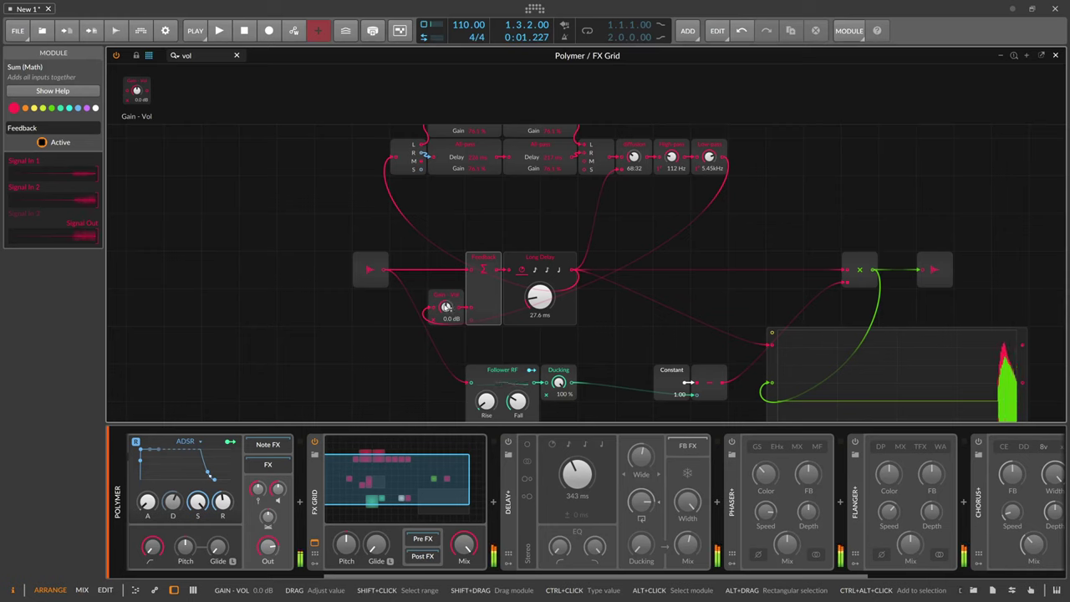
- Lower the Gain - Vol in the feedback path to about -0.9 dB
{"action": "left_click_drag", "start_coordinate": [446, 307], "coordinate": [446, 307]}
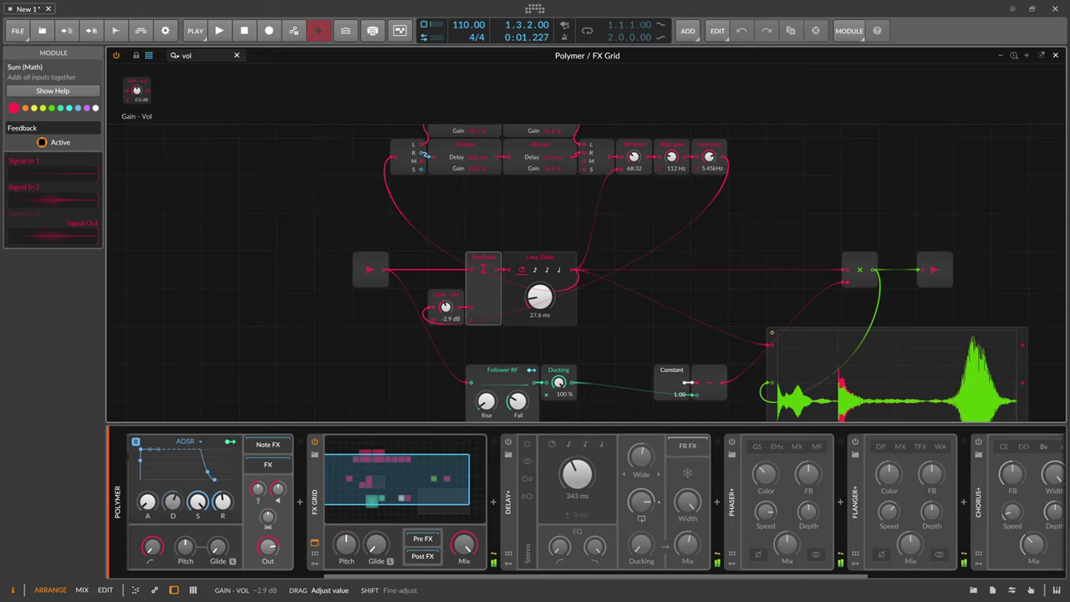
{"action": "left_click", "coordinate": [447, 306]}
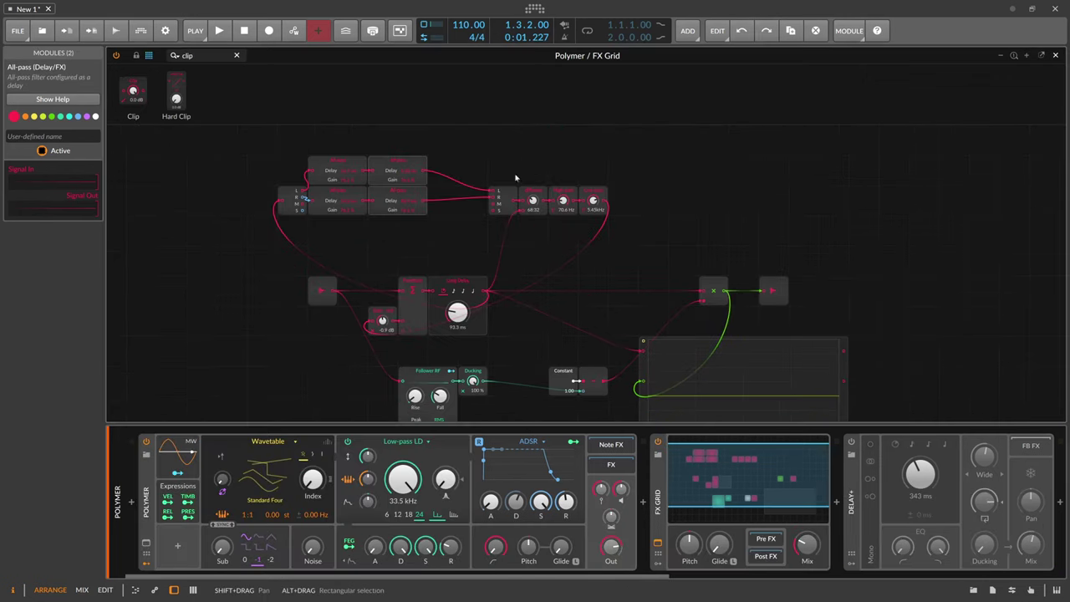
{"action": "left_click_drag", "start_coordinate": [458, 235], "coordinate": [516, 267]}
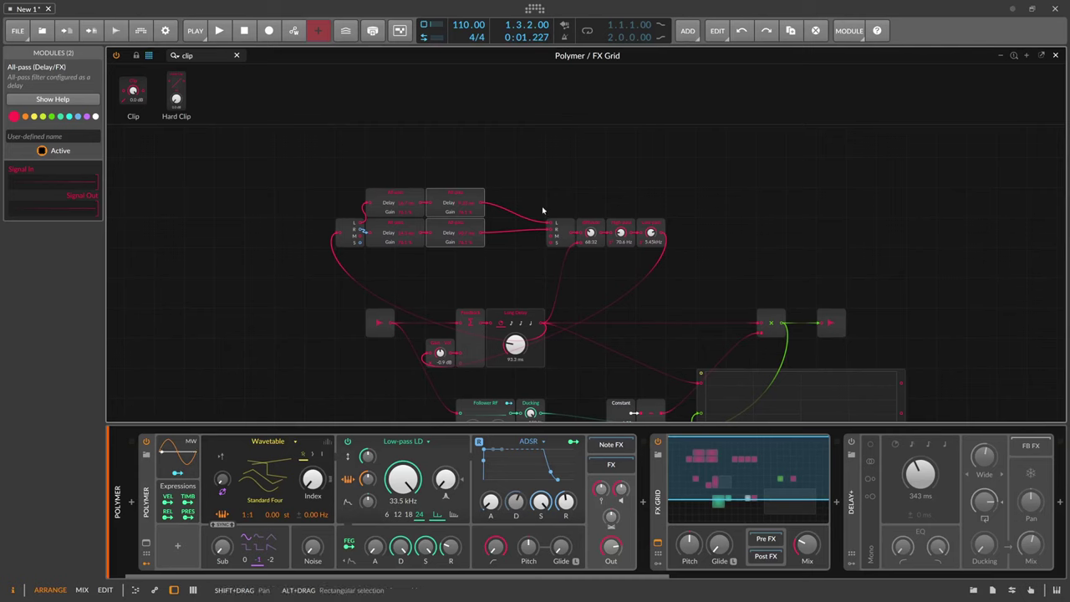
{"action": "scroll", "coordinate": [614, 280], "scroll_direction": "down", "scroll_amount": 2}
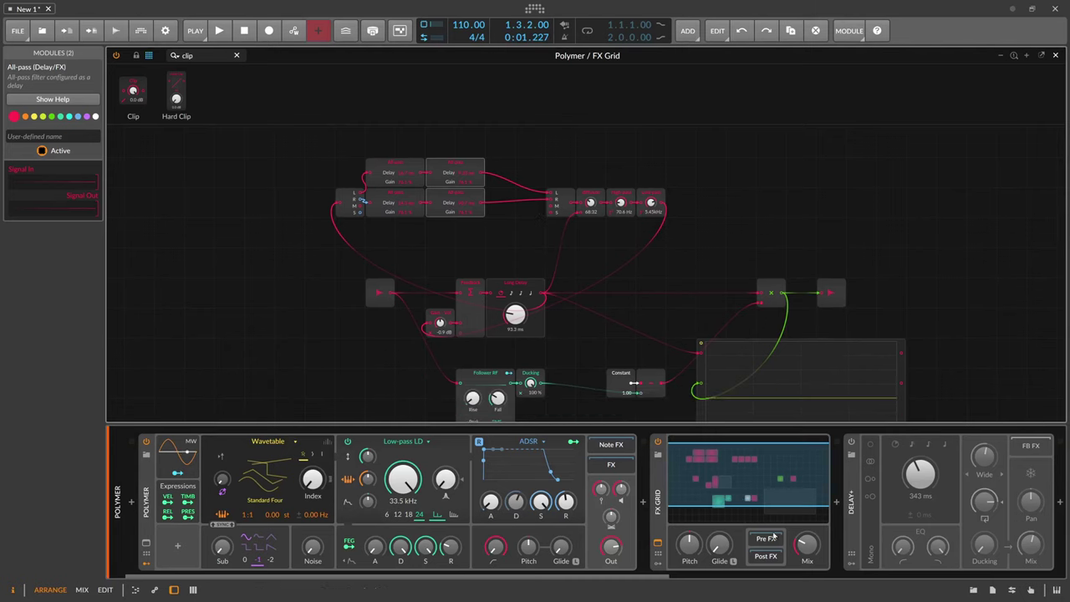
- Set the FX Grid's Mix to about 50% and lower the Polymer ADSR's sustain to its minimum
{"action": "left_click_drag", "start_coordinate": [799, 542], "coordinate": [799, 476]}
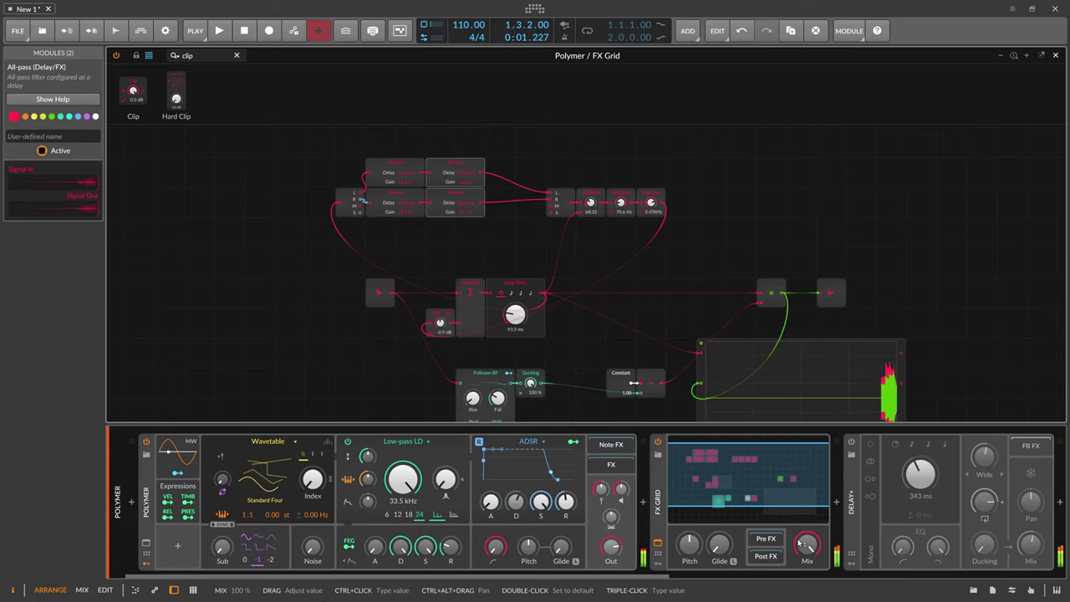
{"action": "left_click_drag", "start_coordinate": [799, 543], "coordinate": [799, 553]}
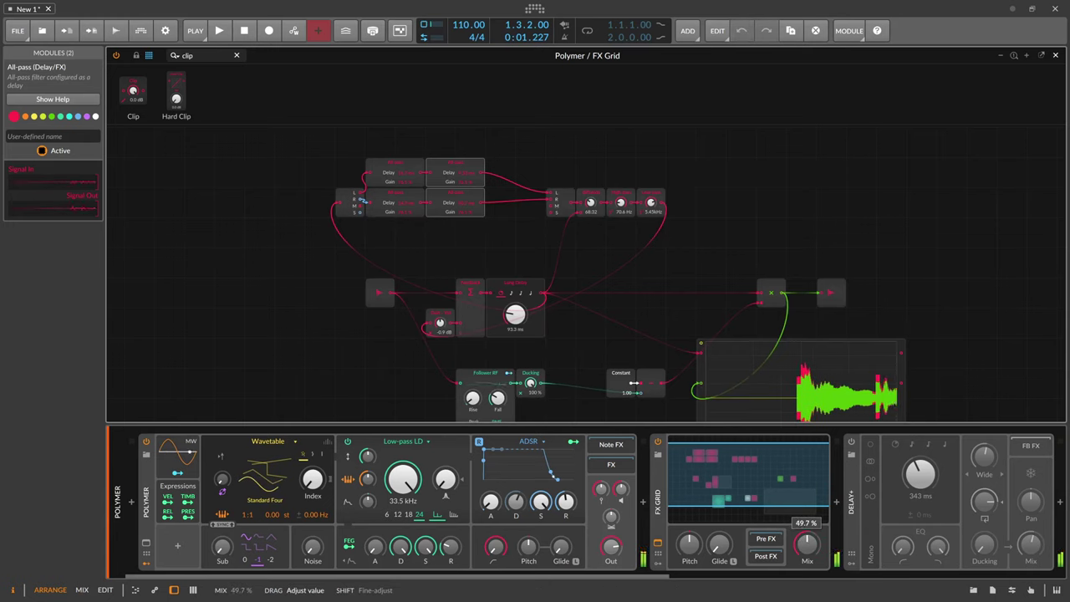
{"action": "left_click_drag", "start_coordinate": [541, 503], "coordinate": [541, 576]}
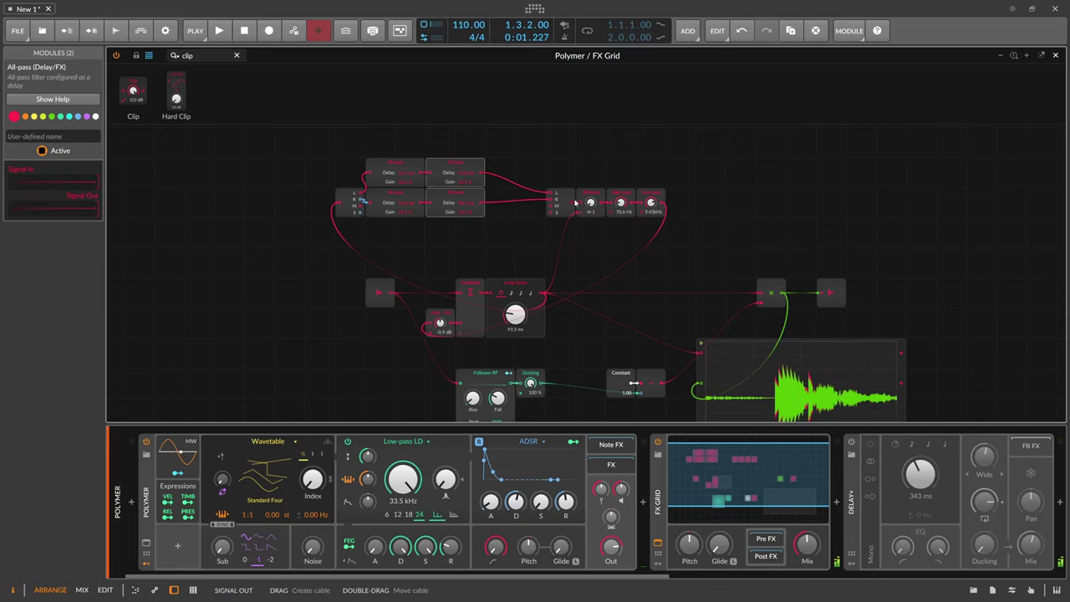
- Rewire the diffusion blend so Long Delay feeds its first input and the diffused signal its second, and set it fully to In 2
{"action": "scroll", "coordinate": [575, 202], "scroll_direction": "up", "scroll_amount": 3}
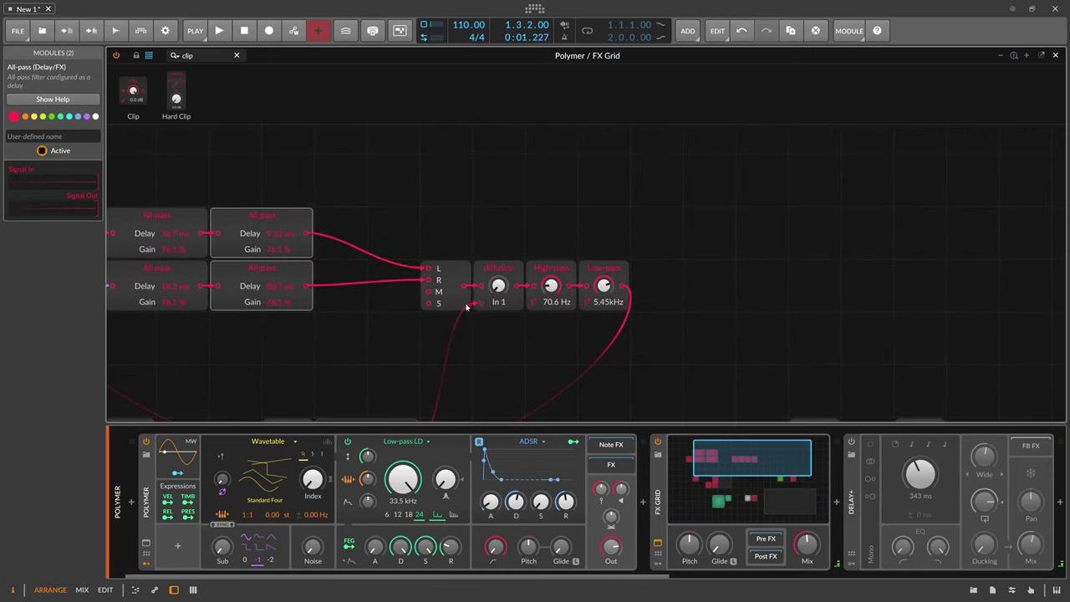
{"action": "scroll", "coordinate": [451, 335], "scroll_direction": "down", "scroll_amount": 2}
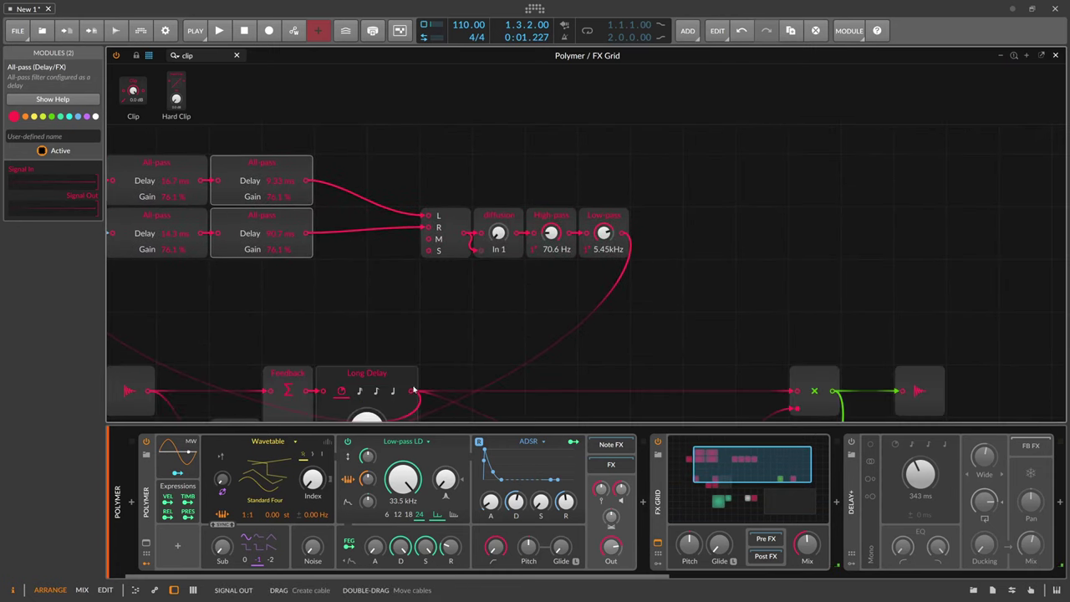
{"action": "left_click_drag", "start_coordinate": [412, 390], "coordinate": [479, 248]}
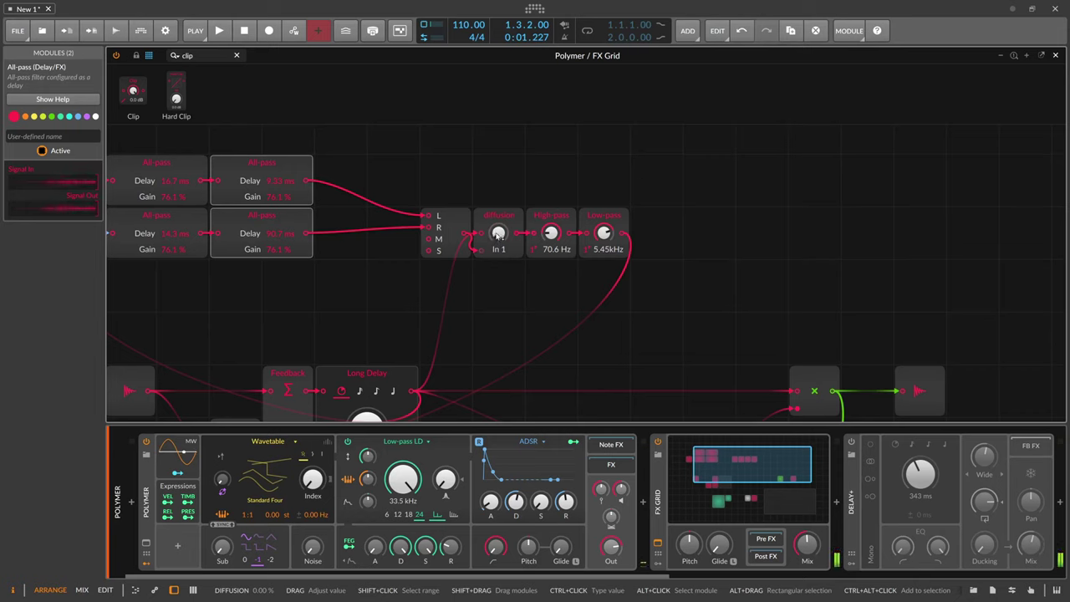
{"action": "left_click_drag", "start_coordinate": [503, 237], "coordinate": [504, 159]}
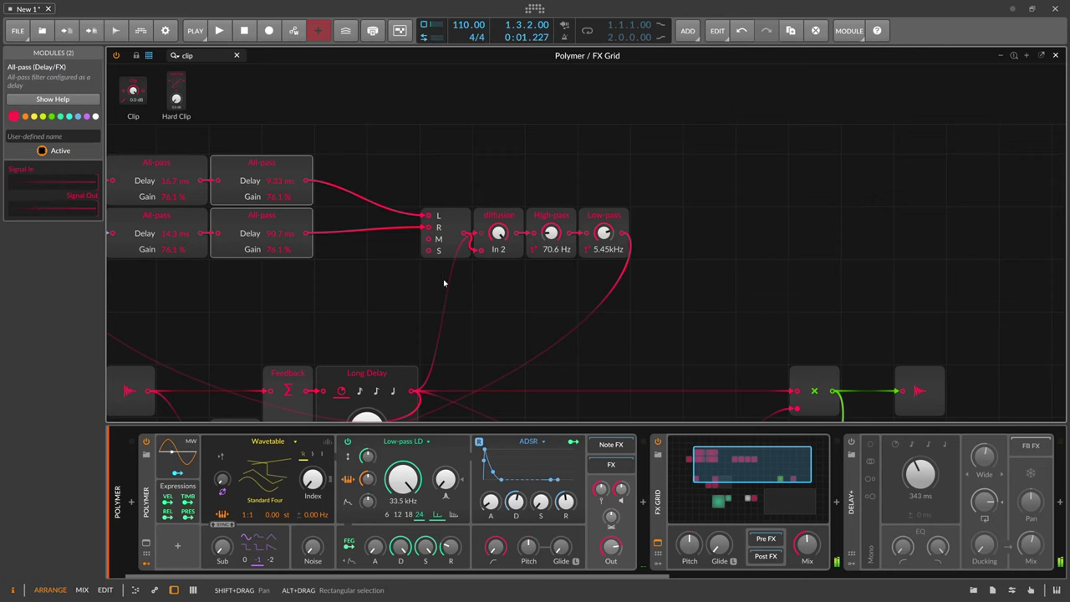
- Space out the All-pass pairs, insert a Delay between them in both channels, and set both Delays to 0.00 ms
{"action": "left_click_drag", "start_coordinate": [358, 275], "coordinate": [540, 315]}
{"action": "left_click_drag", "start_coordinate": [550, 351], "coordinate": [485, 203]}
{"action": "left_click_drag", "start_coordinate": [202, 55], "coordinate": [104, 48]}
{"action": "type", "text": "delay"}
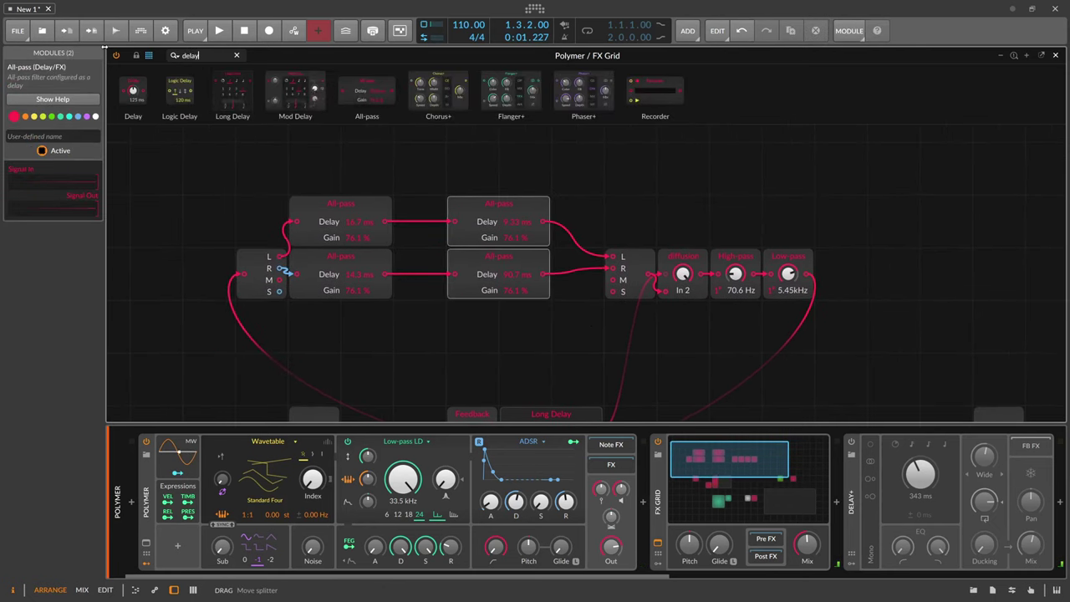
{"action": "left_click_drag", "start_coordinate": [132, 90], "coordinate": [419, 220]}
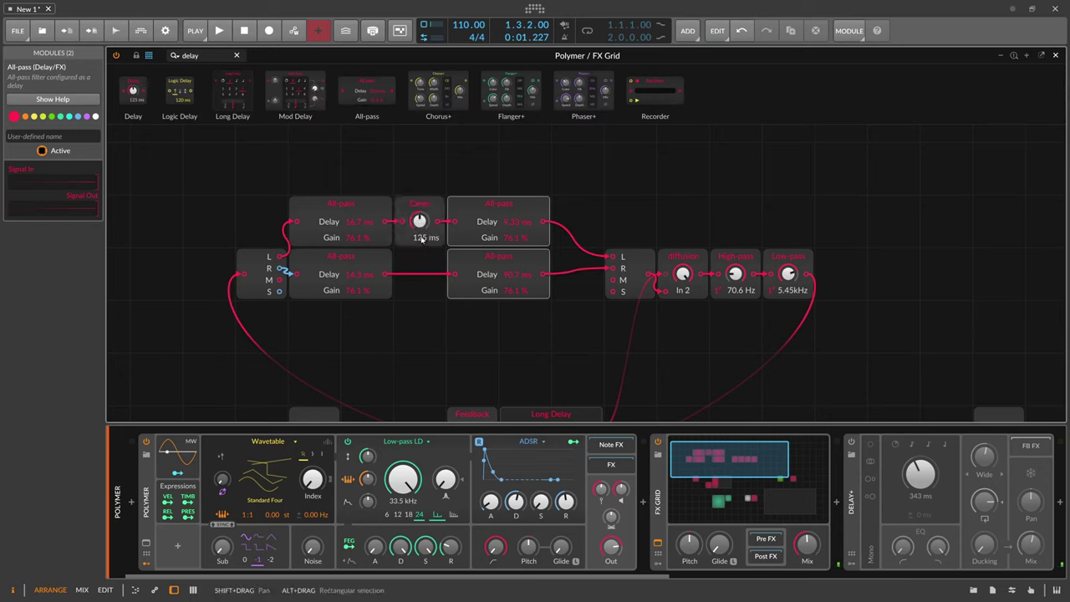
{"action": "left_click_drag", "start_coordinate": [132, 90], "coordinate": [420, 278]}
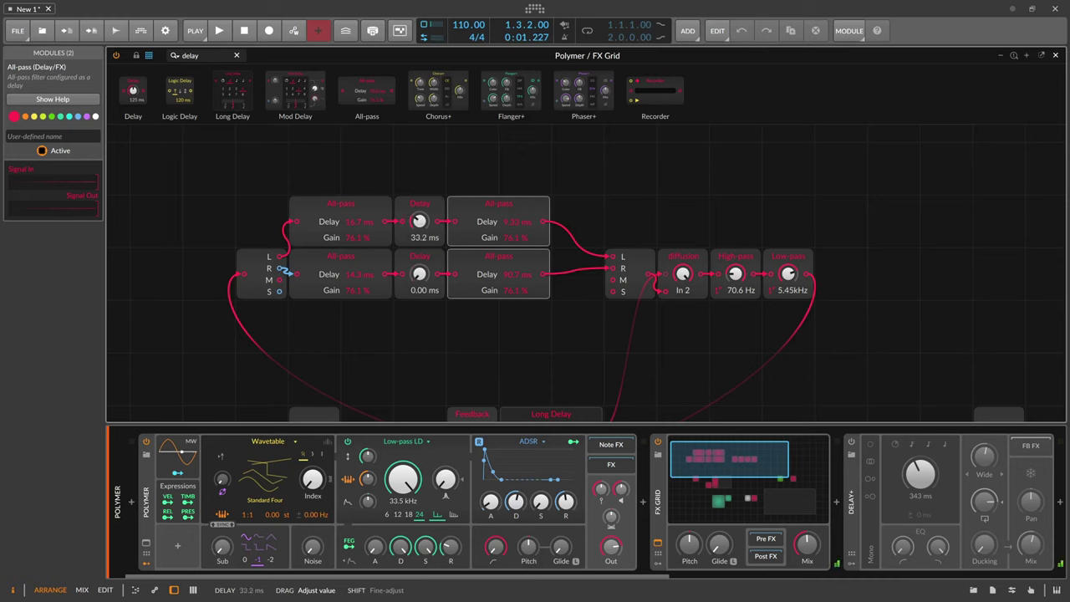
{"action": "double_click", "coordinate": [420, 222]}
- Add a stereo white Noise module above the diffusion network and attach a Stereo Split to its output
{"action": "left_click_drag", "start_coordinate": [415, 187], "coordinate": [416, 252]}
{"action": "left_click_drag", "start_coordinate": [201, 56], "coordinate": [339, 196]}
{"action": "type", "text": "noise"}
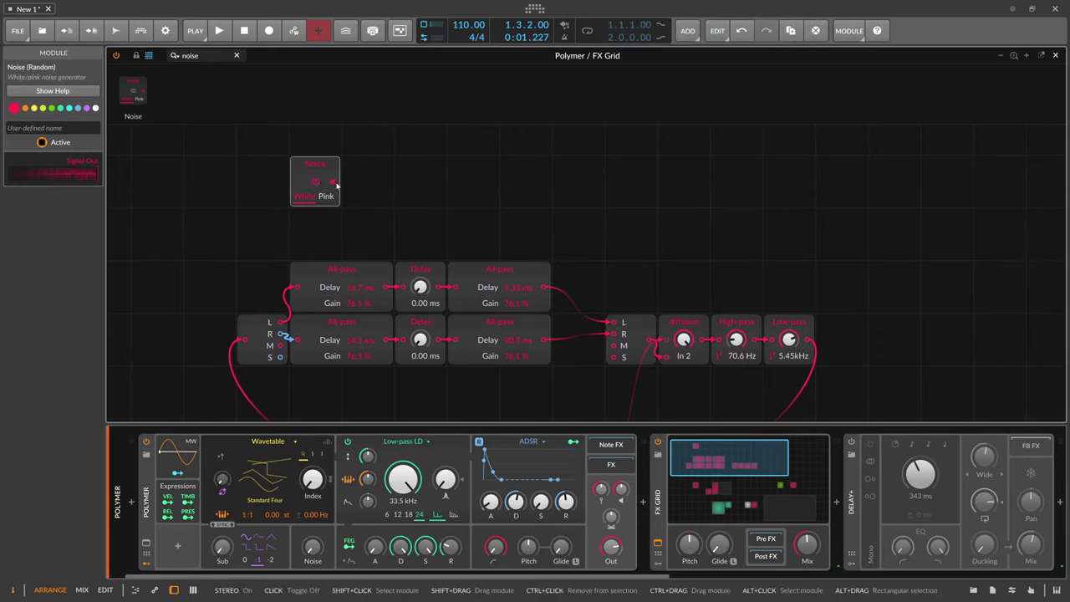
{"action": "left_click_drag", "start_coordinate": [200, 57], "coordinate": [131, 51]}
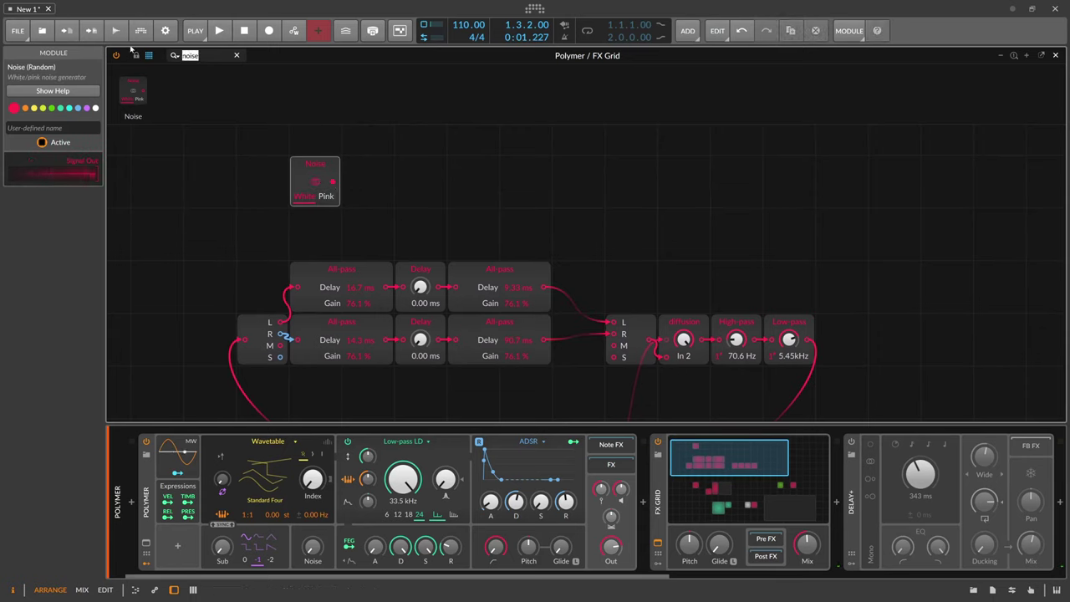
{"action": "type", "text": "stere"}
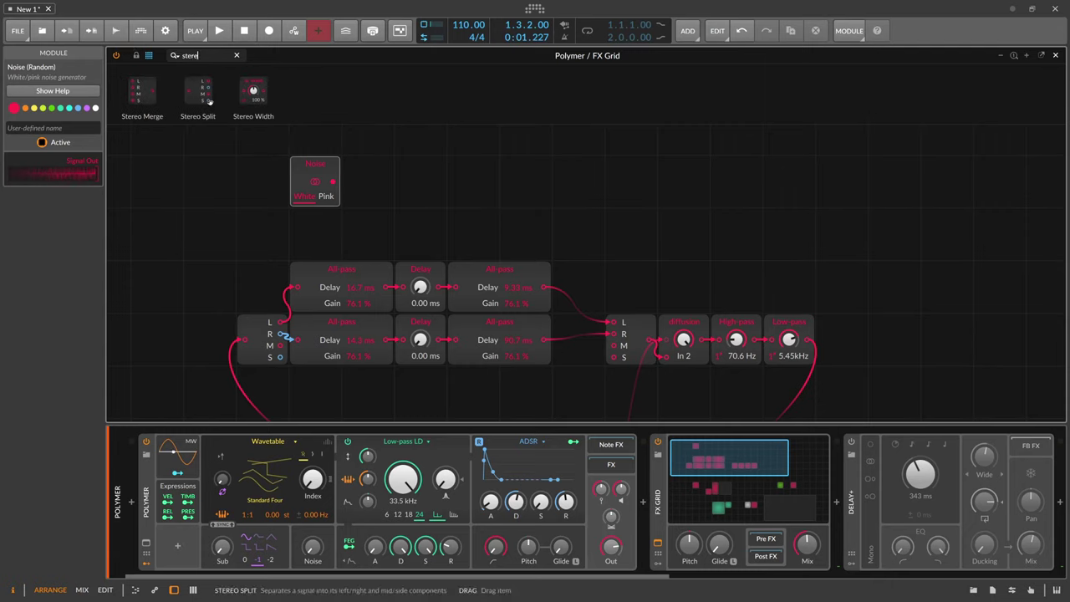
{"action": "left_click_drag", "start_coordinate": [209, 101], "coordinate": [360, 181]}
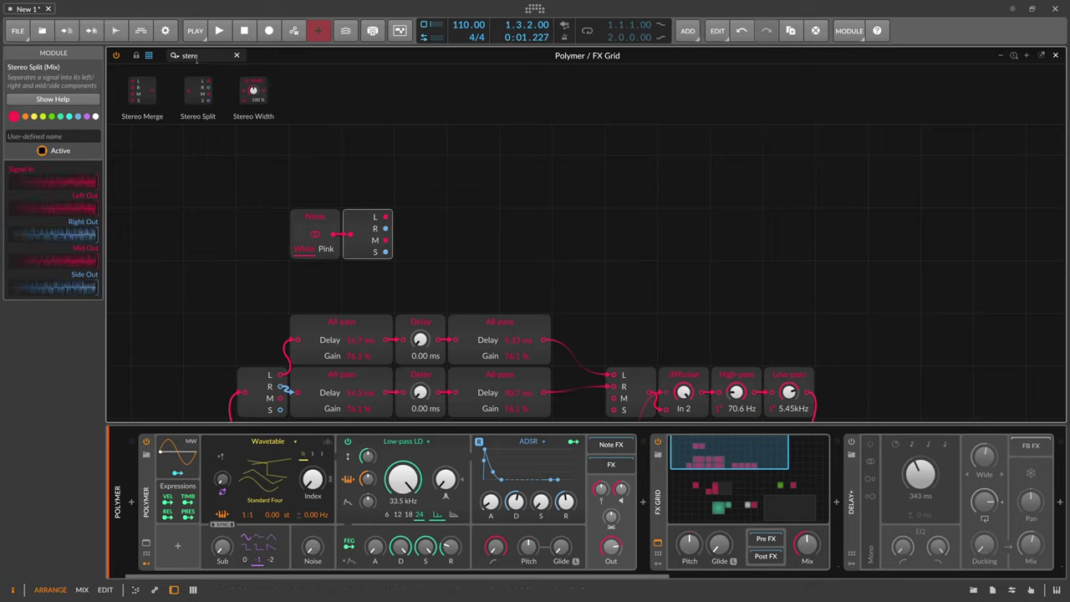
- Insert a Low-pass at 19.4 Hz with a steeper slope and a Gain - Vol at +18.1 dB between the Noise and Stereo Split
{"action": "left_click_drag", "start_coordinate": [202, 56], "coordinate": [124, 62]}
{"action": "type", "text": "low"}
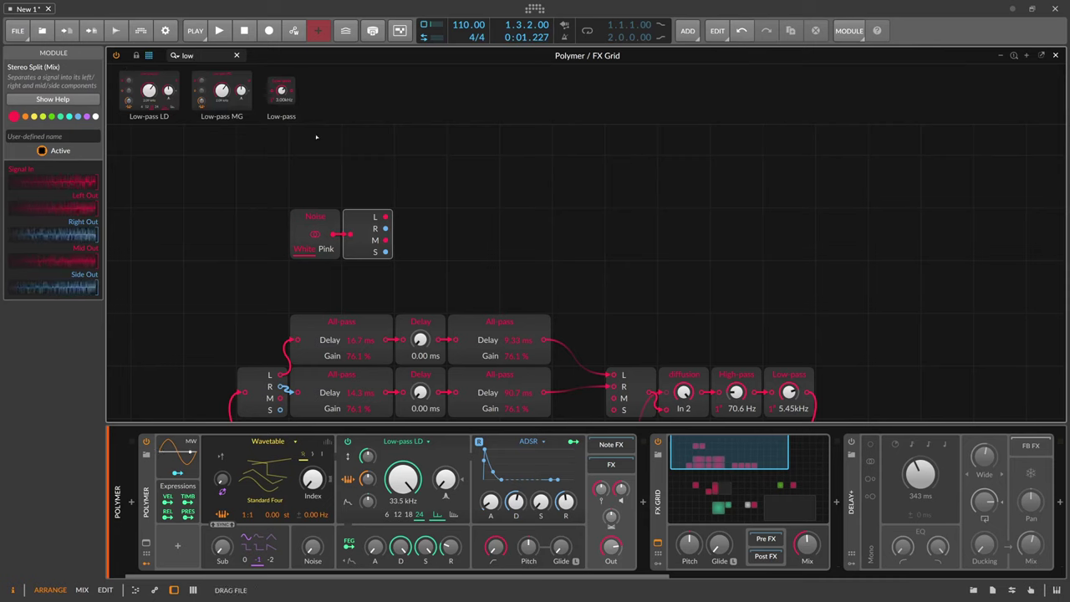
{"action": "left_click_drag", "start_coordinate": [316, 137], "coordinate": [365, 331]}
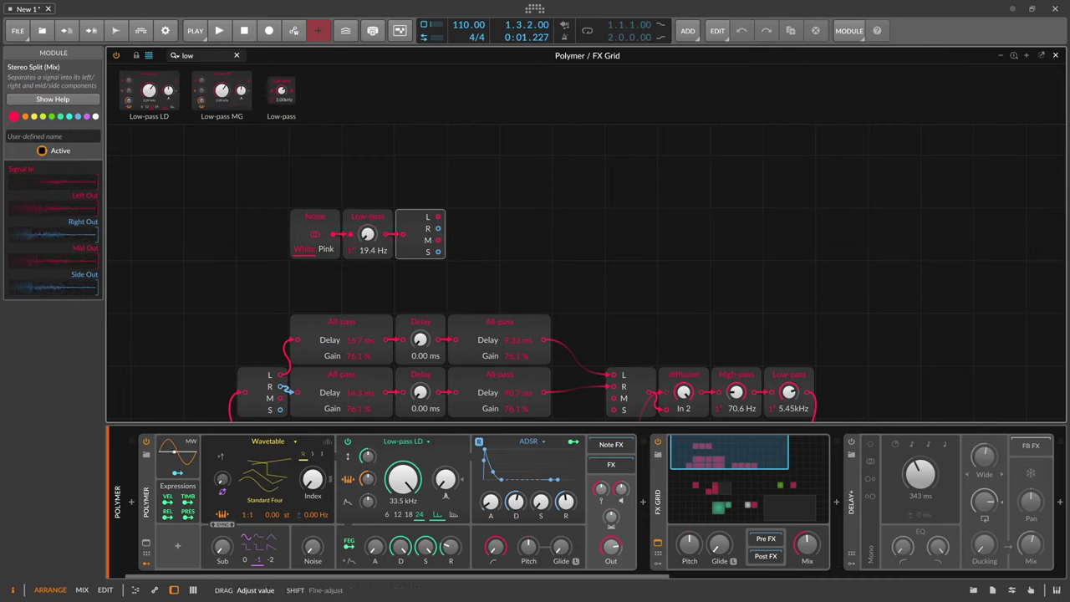
{"action": "left_click_drag", "start_coordinate": [351, 250], "coordinate": [352, 219]}
{"action": "left_click", "coordinate": [375, 217]}
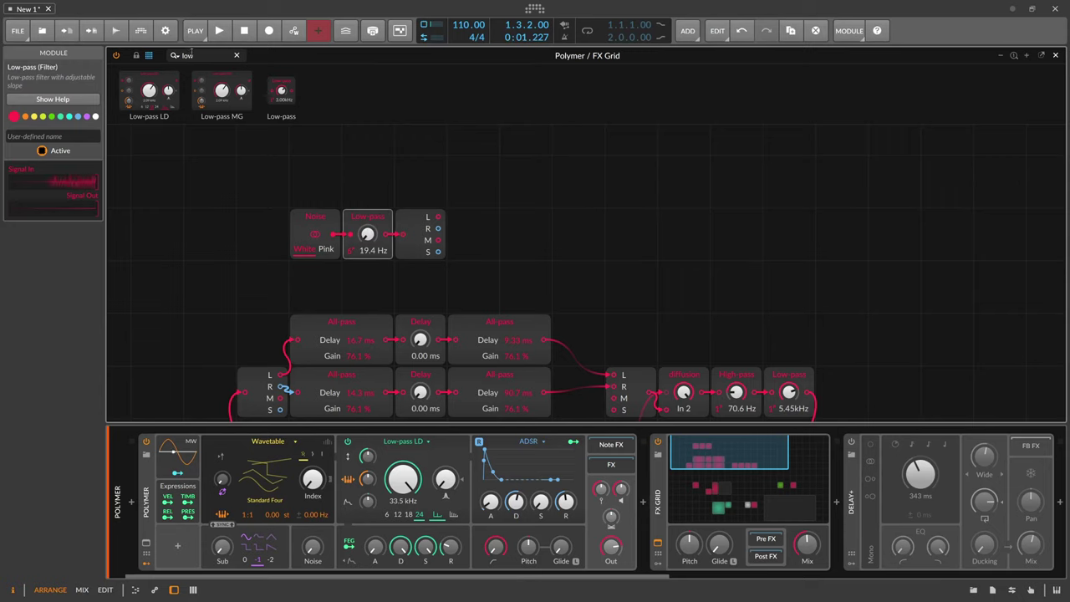
{"action": "type", "text": "vol"}
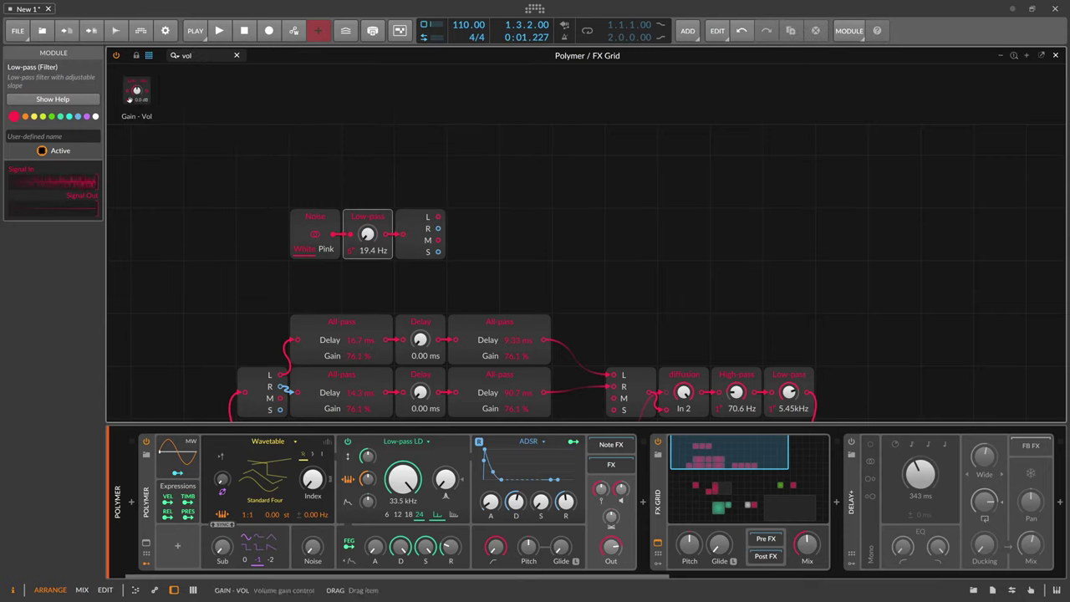
{"action": "left_click_drag", "start_coordinate": [136, 90], "coordinate": [420, 234]}
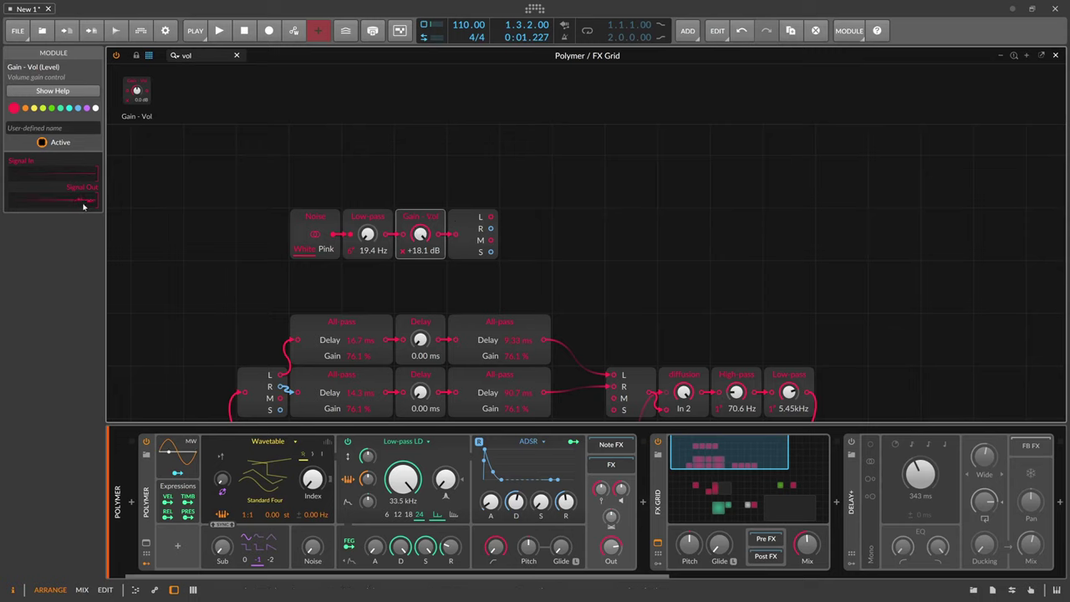
- Add an Oscilloscope, feed its first input from the noise Stereo Split's left output, and set its mode to Slow
{"action": "left_click_drag", "start_coordinate": [197, 56], "coordinate": [23, 48]}
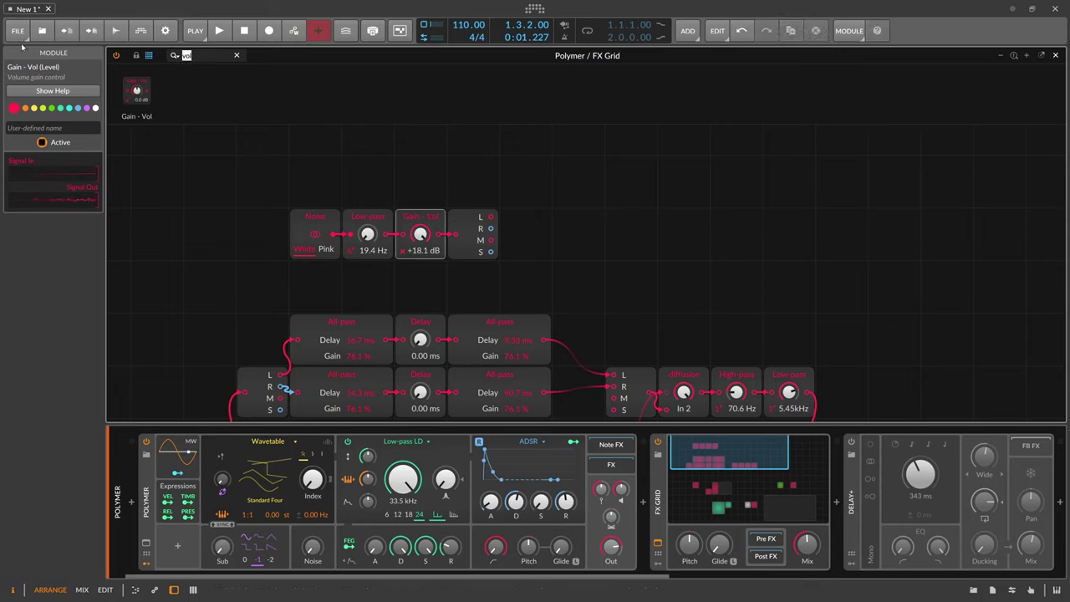
{"action": "type", "text": "osc"}
{"action": "key", "text": "Return"}
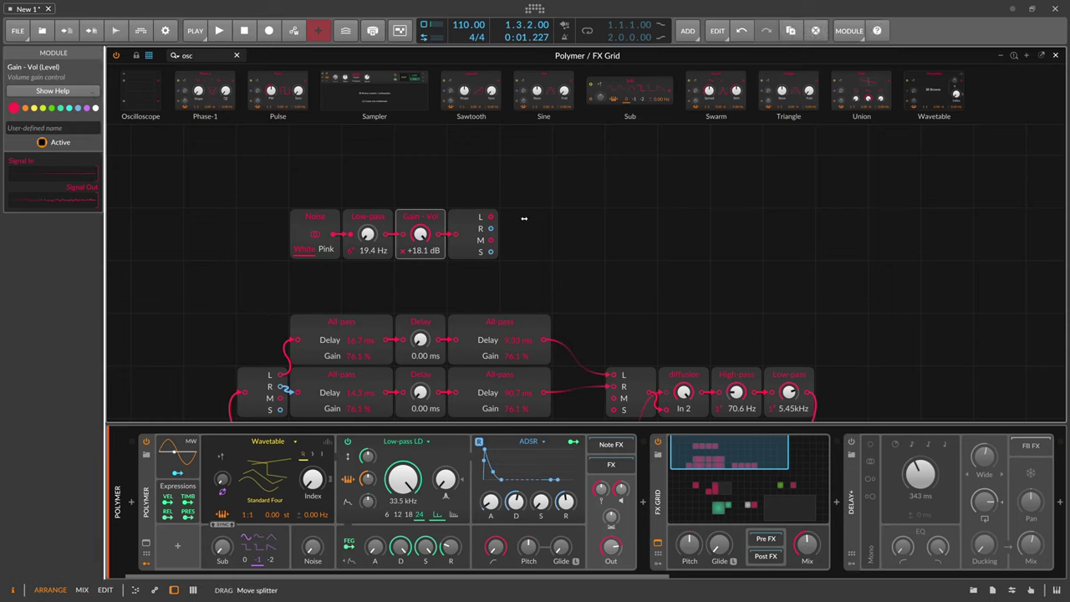
{"action": "left_click_drag", "start_coordinate": [140, 92], "coordinate": [595, 224]}
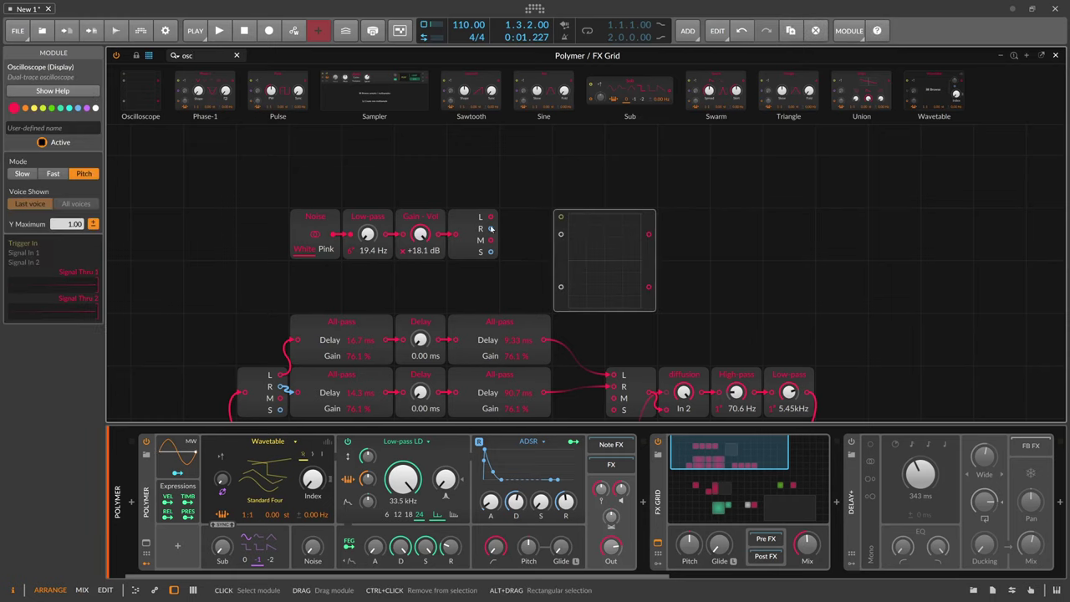
{"action": "left_click_drag", "start_coordinate": [491, 217], "coordinate": [560, 234]}
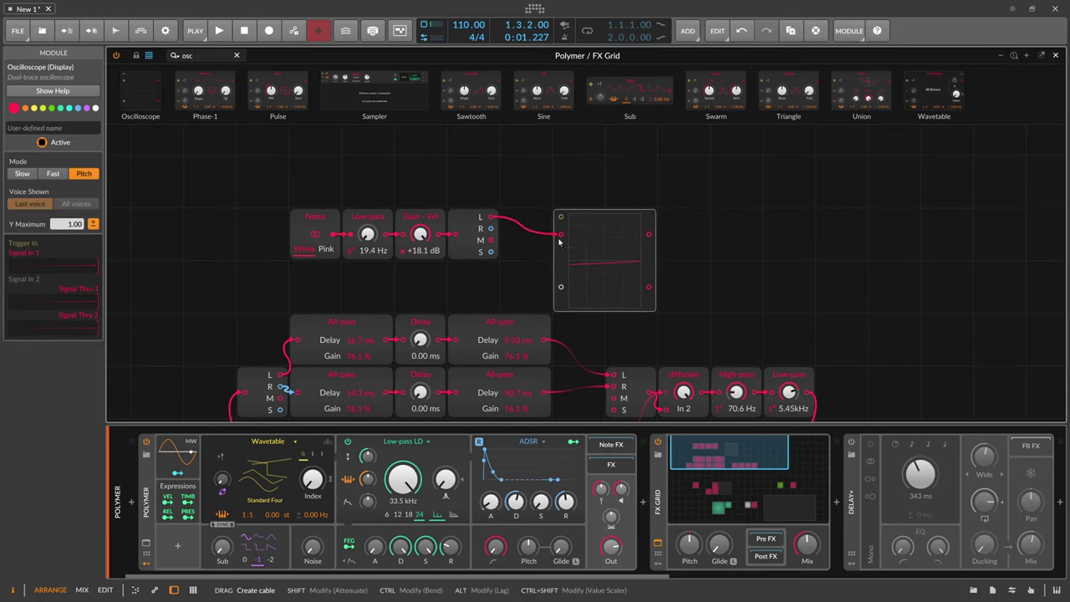
{"action": "left_click", "coordinate": [21, 173]}
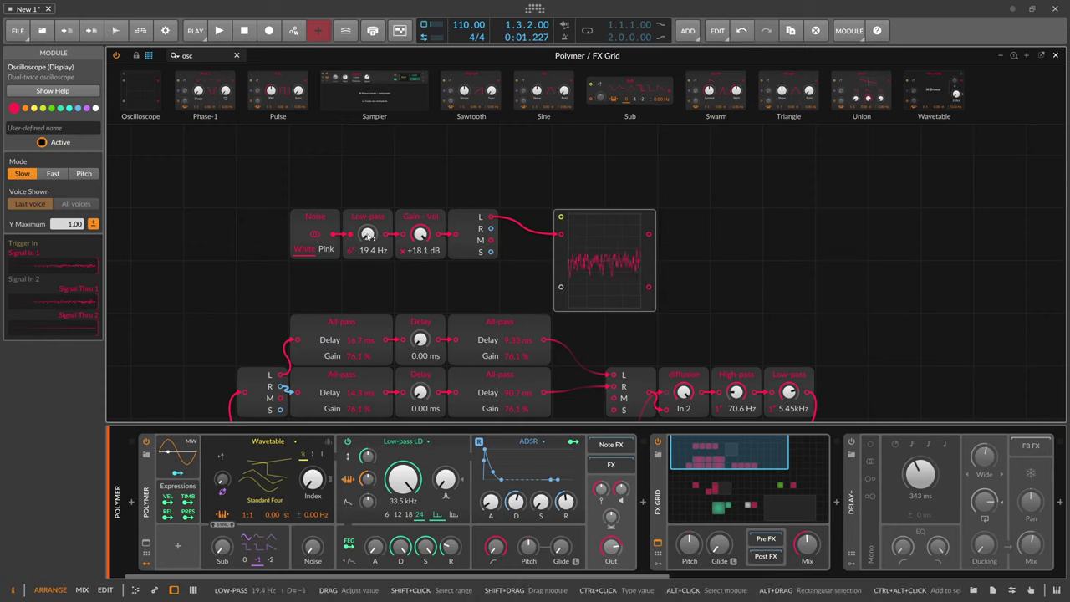
- Try the noise Low-pass at 33.5 kHz with the gain at -0.9 dB, and return them to 19.4 Hz and +18.1 dB
{"action": "left_click_drag", "start_coordinate": [367, 234], "coordinate": [367, 209]}
{"action": "left_click_drag", "start_coordinate": [421, 234], "coordinate": [420, 309]}
{"action": "left_click_drag", "start_coordinate": [367, 235], "coordinate": [367, 159]}
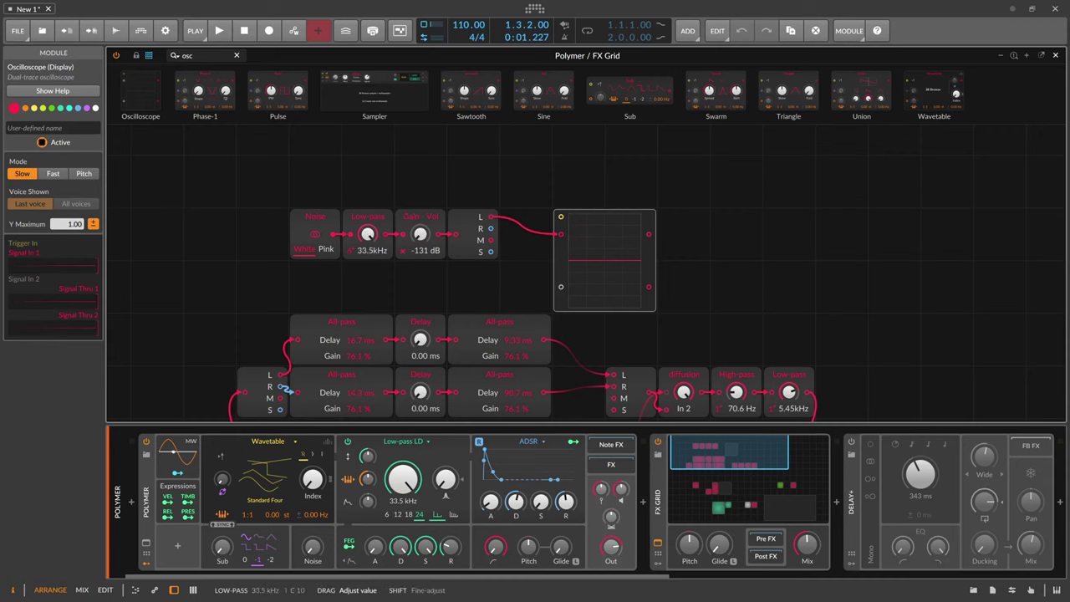
{"action": "left_click_drag", "start_coordinate": [420, 235], "coordinate": [421, 185]}
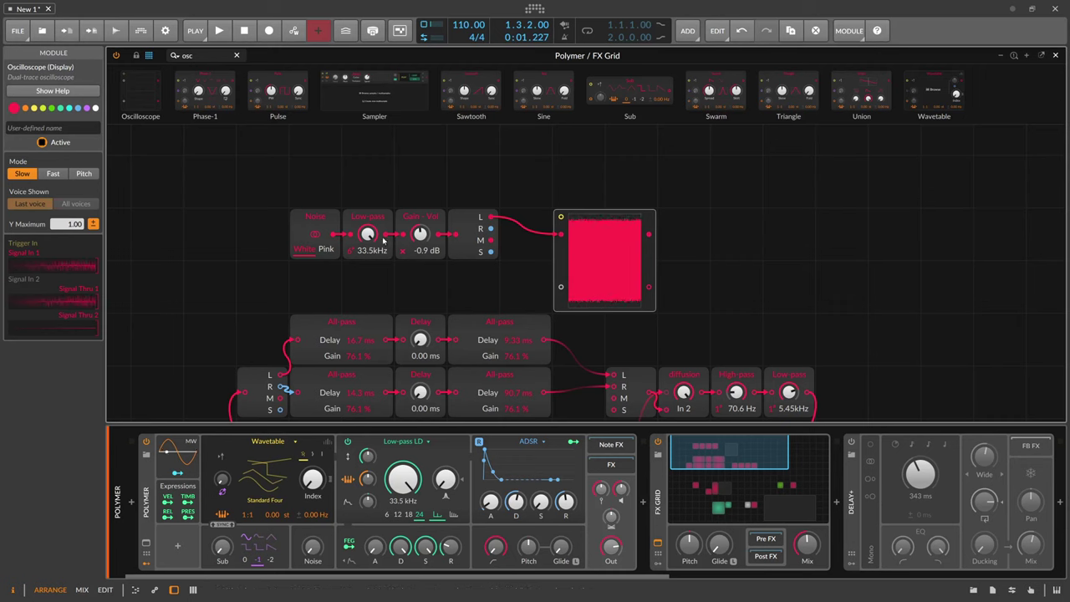
{"action": "left_click_drag", "start_coordinate": [369, 235], "coordinate": [370, 334]}
{"action": "mouse_move", "coordinate": [409, 238]}
{"action": "left_mouse_down"}
{"action": "mouse_move", "coordinate": [409, 252]}
{"action": "mouse_move", "coordinate": [409, 201]}
{"action": "left_mouse_up"}
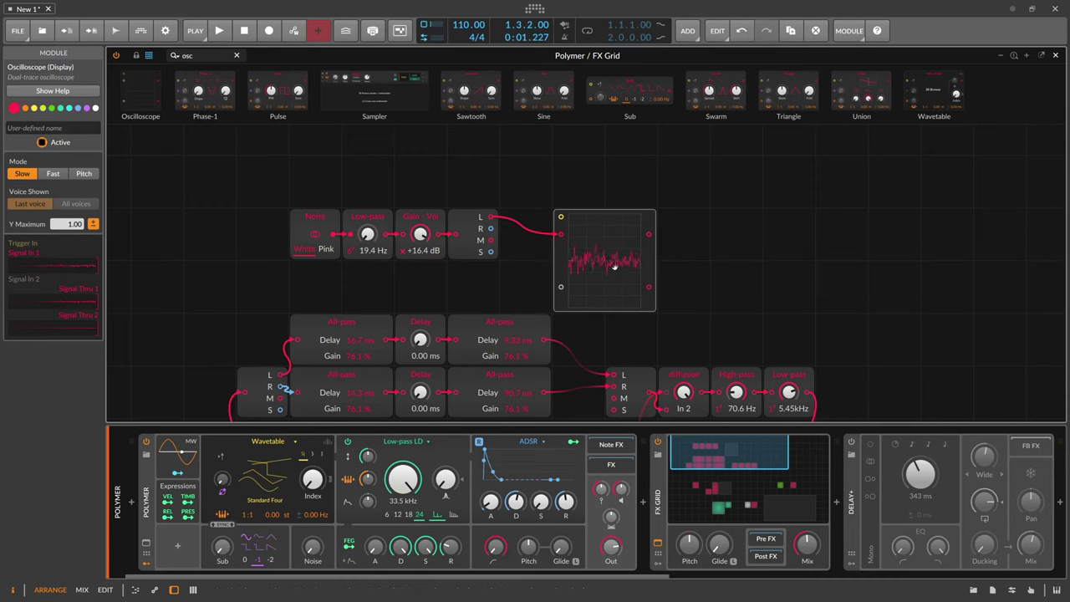
{"action": "left_click_drag", "start_coordinate": [424, 242], "coordinate": [423, 238]}
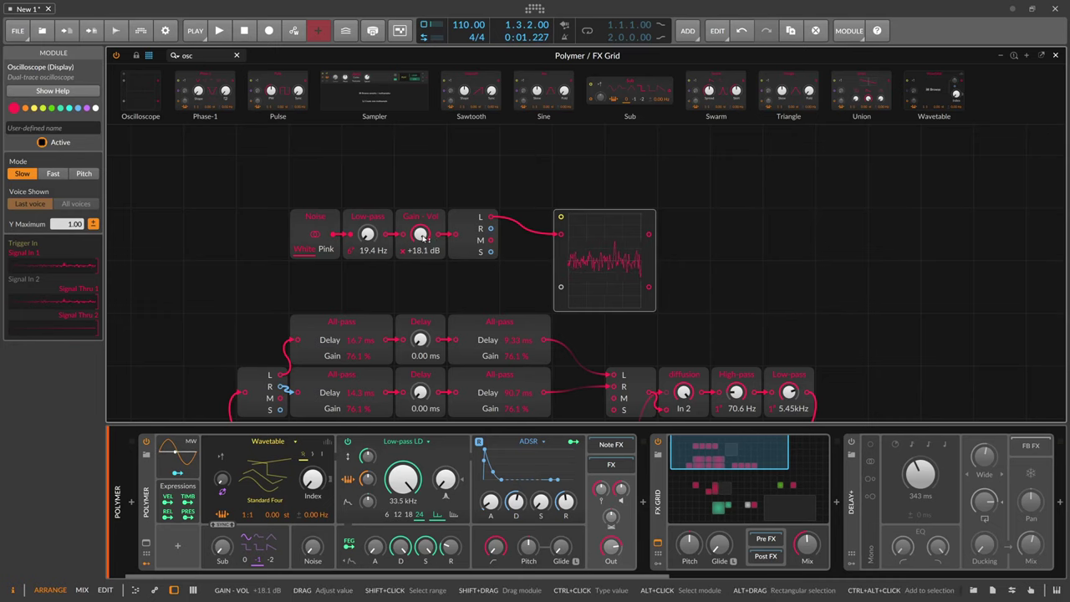
- Connect the noise Stereo Split's right output to the Oscilloscope's second input, and name the Noise module Random
{"action": "left_click", "coordinate": [316, 233]}
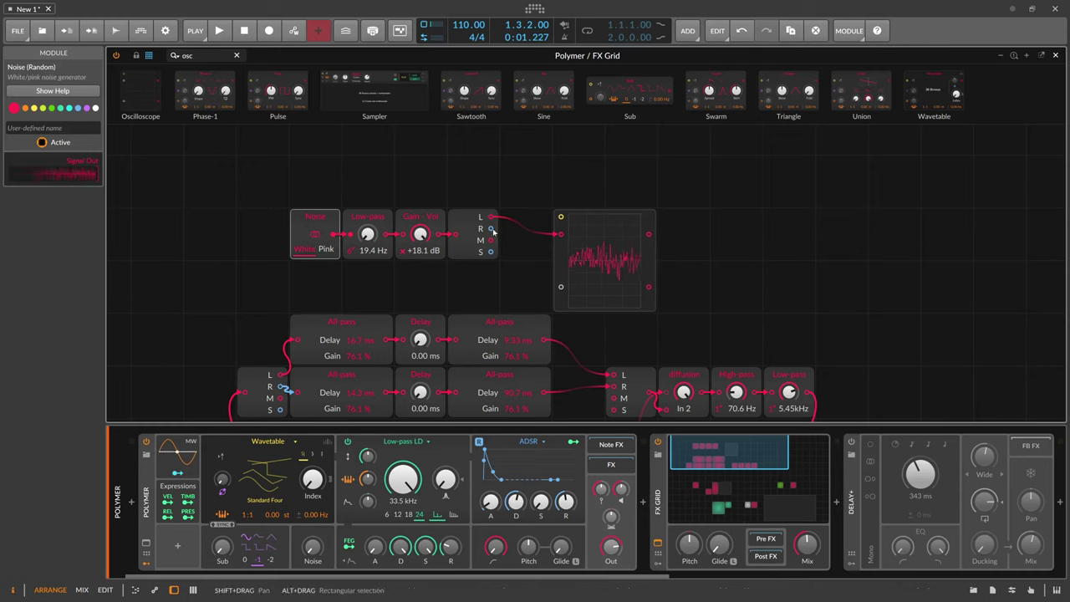
{"action": "left_click_drag", "start_coordinate": [491, 229], "coordinate": [560, 286]}
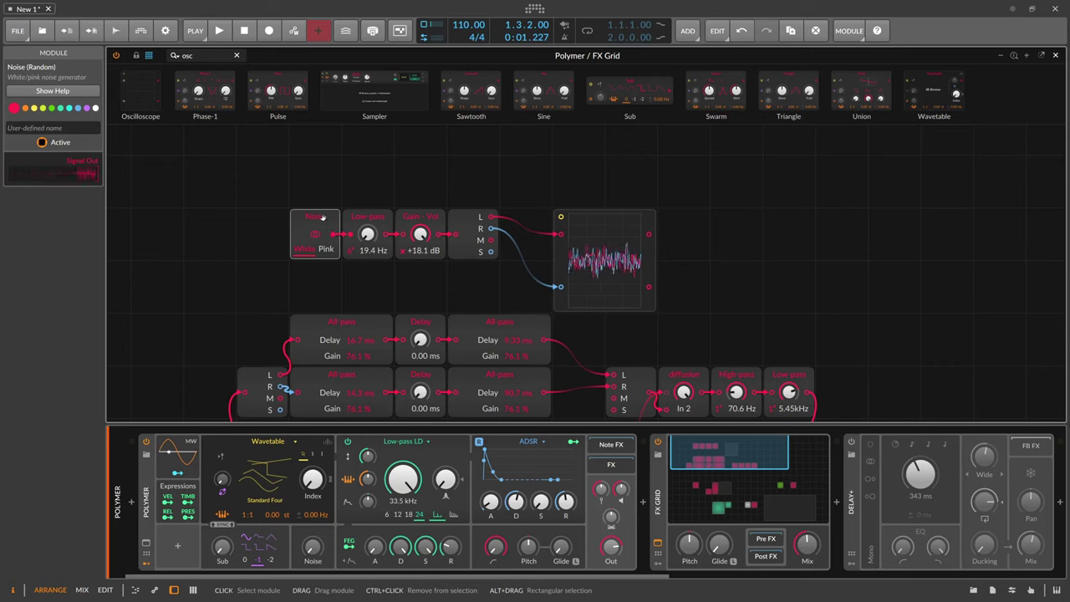
{"action": "left_click", "coordinate": [52, 128]}
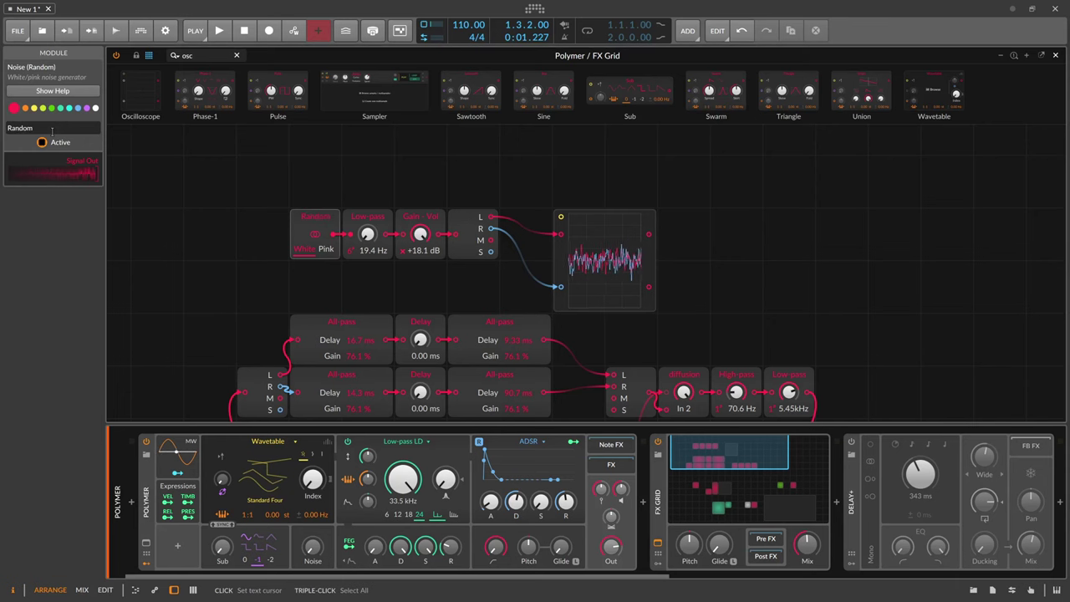
- Add two Modulator Out modules, one on each thru output of the Oscilloscope showing the filtered noise
{"action": "left_click_drag", "start_coordinate": [415, 170], "coordinate": [298, 108]}
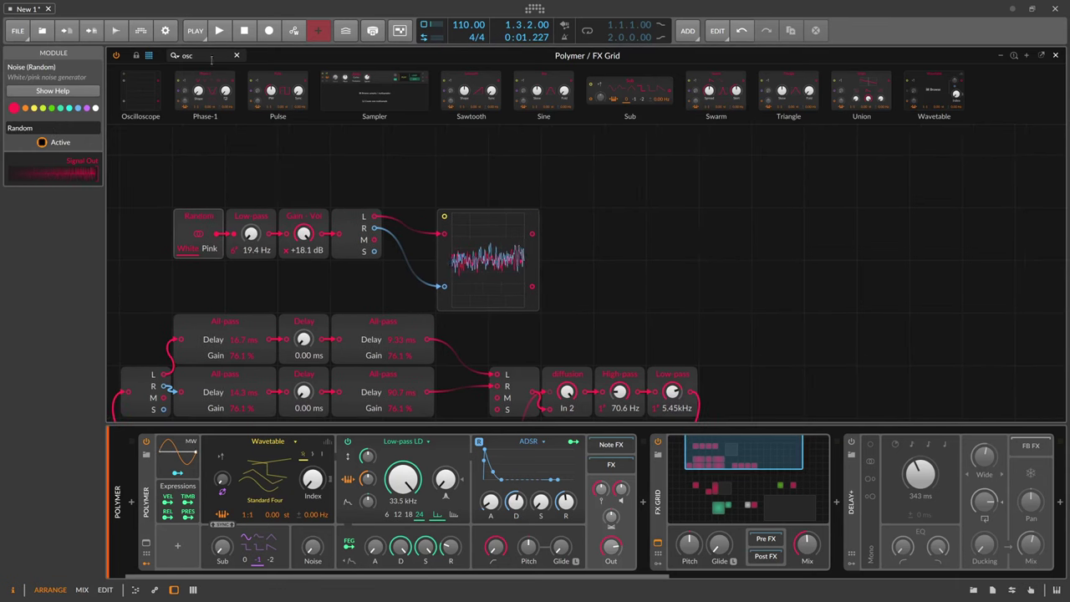
{"action": "left_click_drag", "start_coordinate": [210, 56], "coordinate": [120, 57]}
{"action": "type", "text": "mod"}
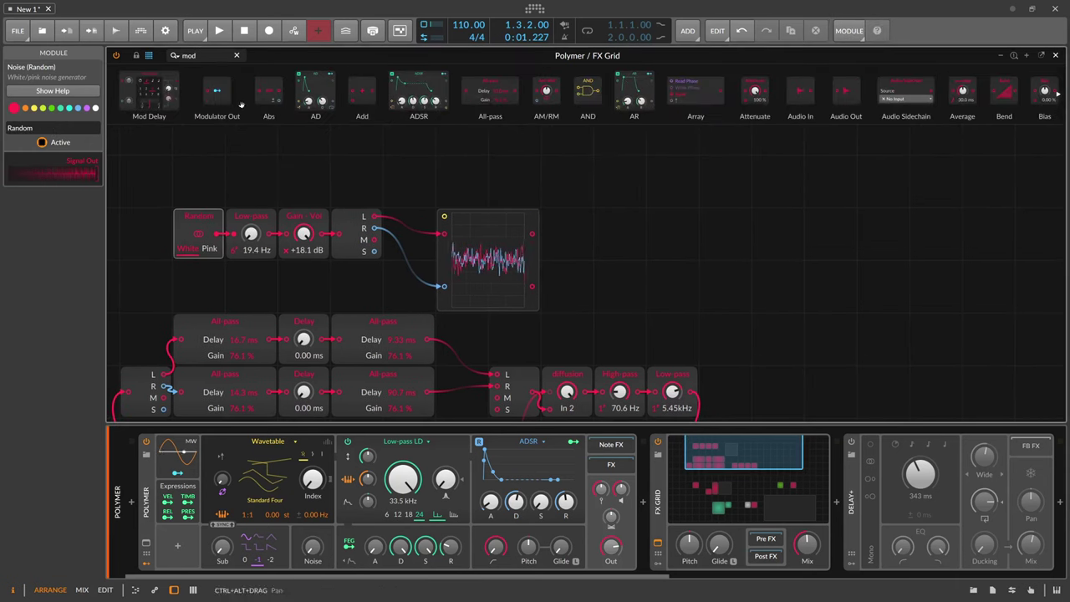
{"action": "left_click_drag", "start_coordinate": [217, 92], "coordinate": [566, 233]}
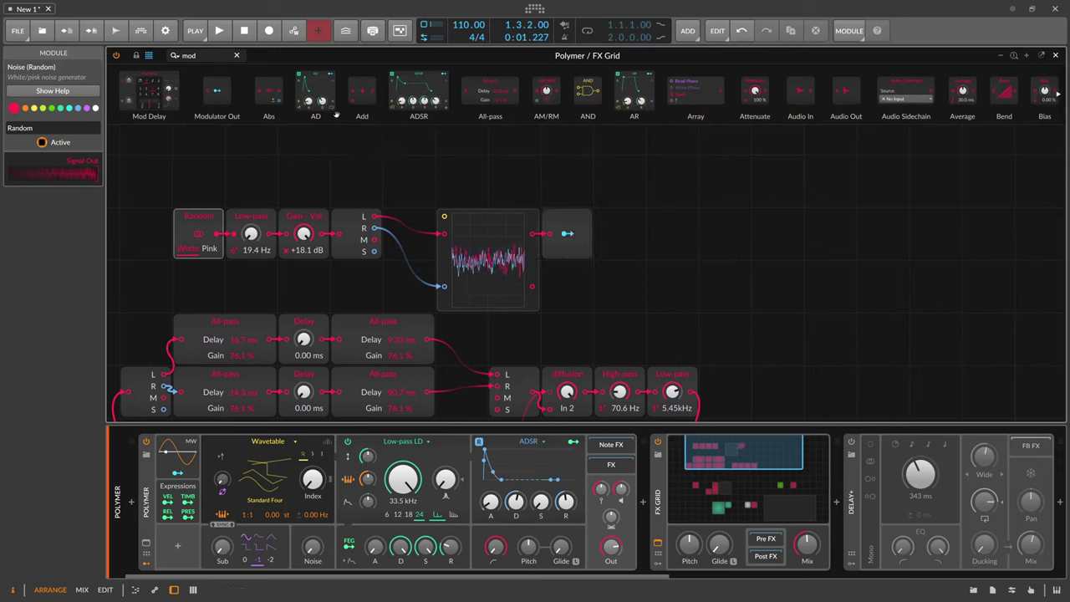
{"action": "left_click_drag", "start_coordinate": [230, 90], "coordinate": [574, 280]}
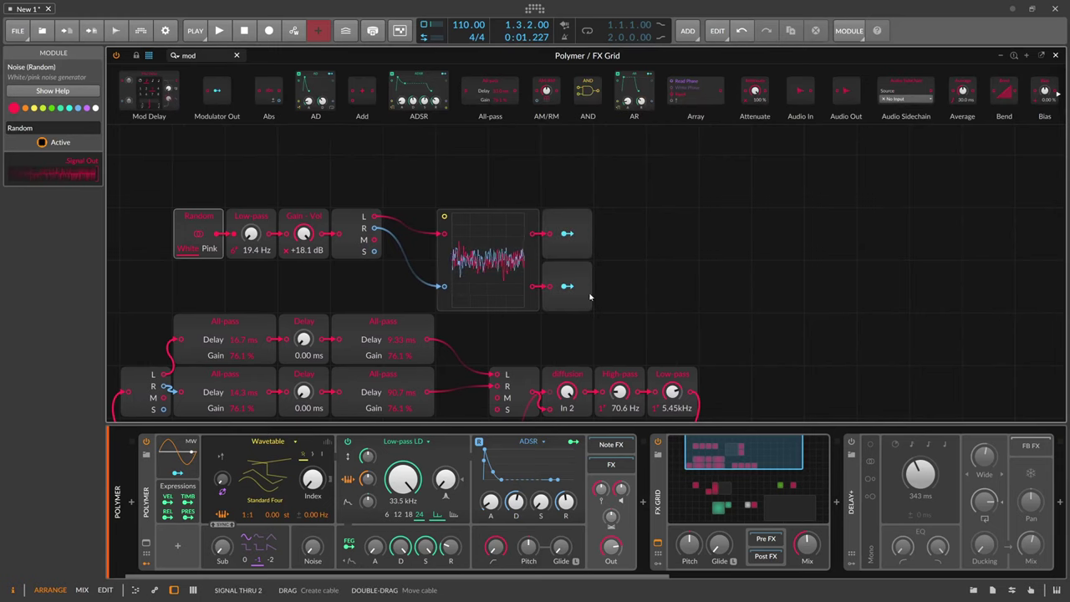
- Map the two Modulator Outs to the delay times of the two Delay modules, one per all-pass channel
{"action": "left_click_drag", "start_coordinate": [567, 234], "coordinate": [304, 339]}
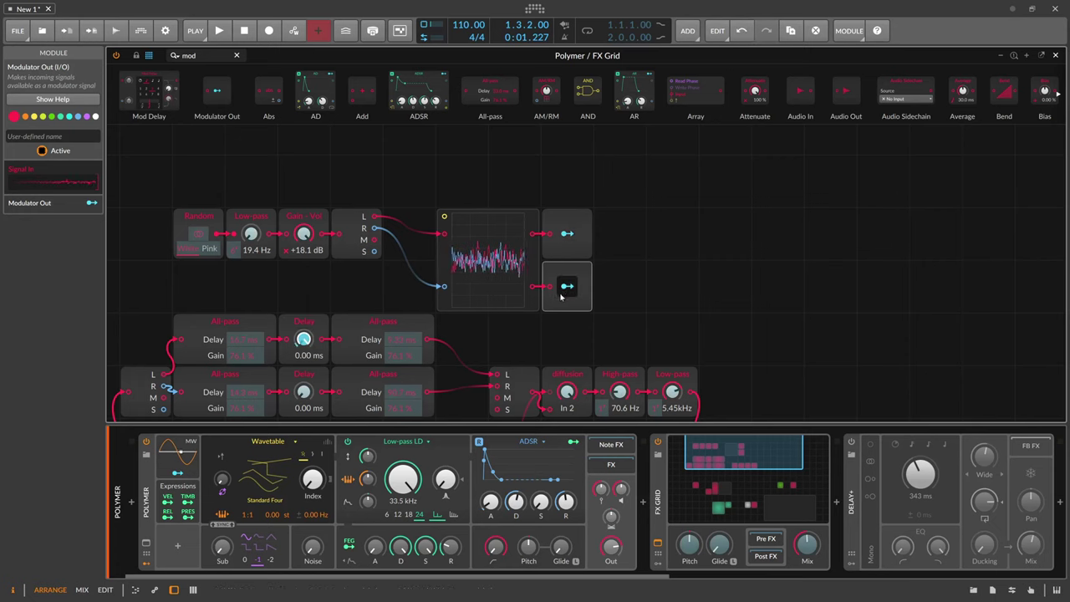
{"action": "left_click_drag", "start_coordinate": [303, 392], "coordinate": [304, 388]}
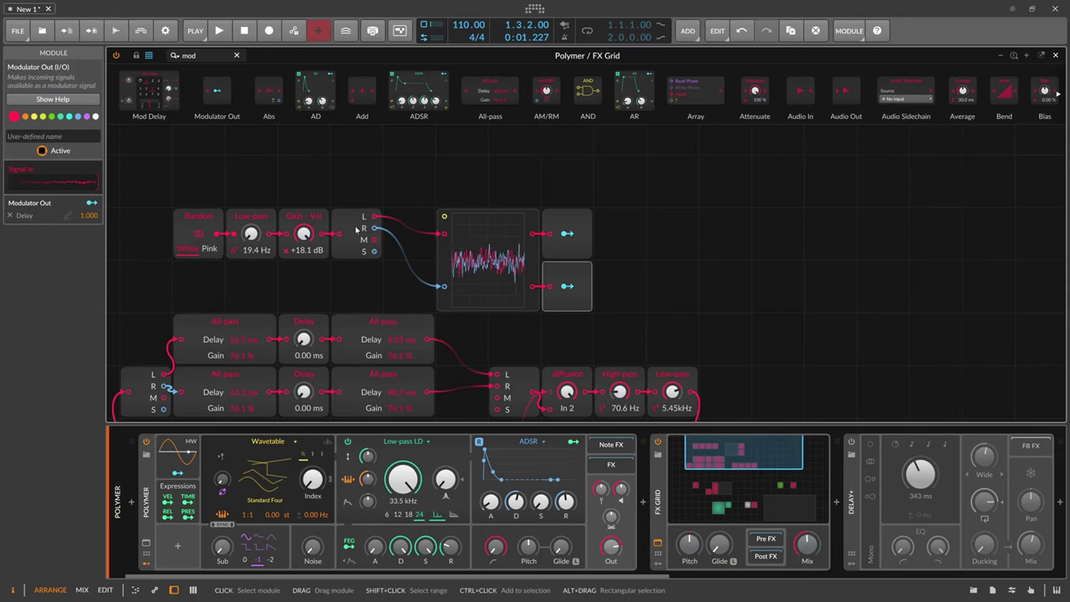
- Delete the Oscilloscope and place both Modulator Outs side by side directly after the noise Stereo Split
{"action": "left_click", "coordinate": [444, 251]}
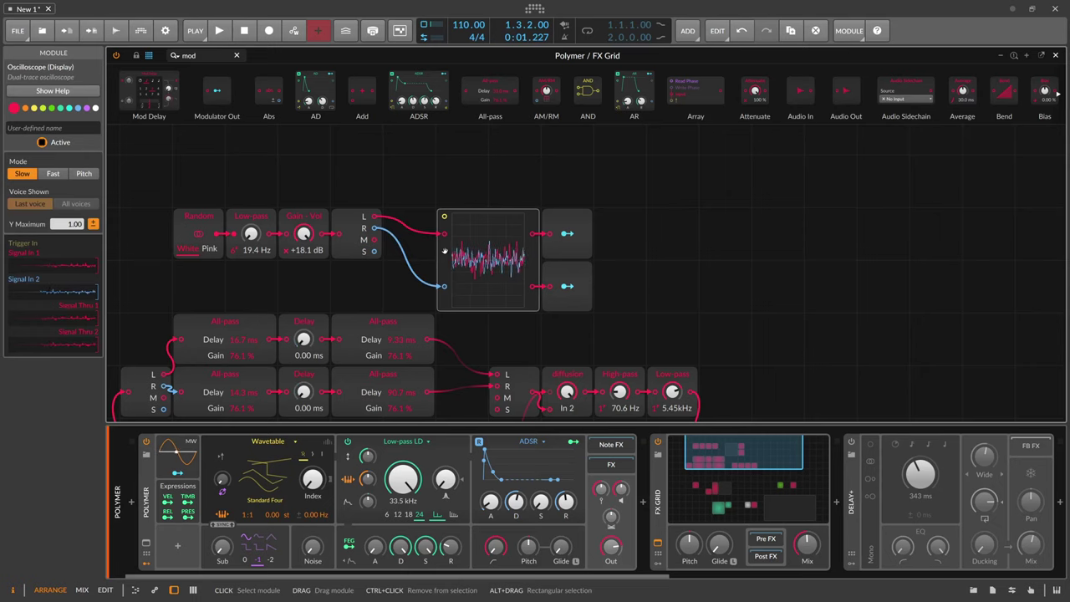
{"action": "key", "text": "Delete"}
{"action": "left_click_drag", "start_coordinate": [572, 224], "coordinate": [413, 227]}
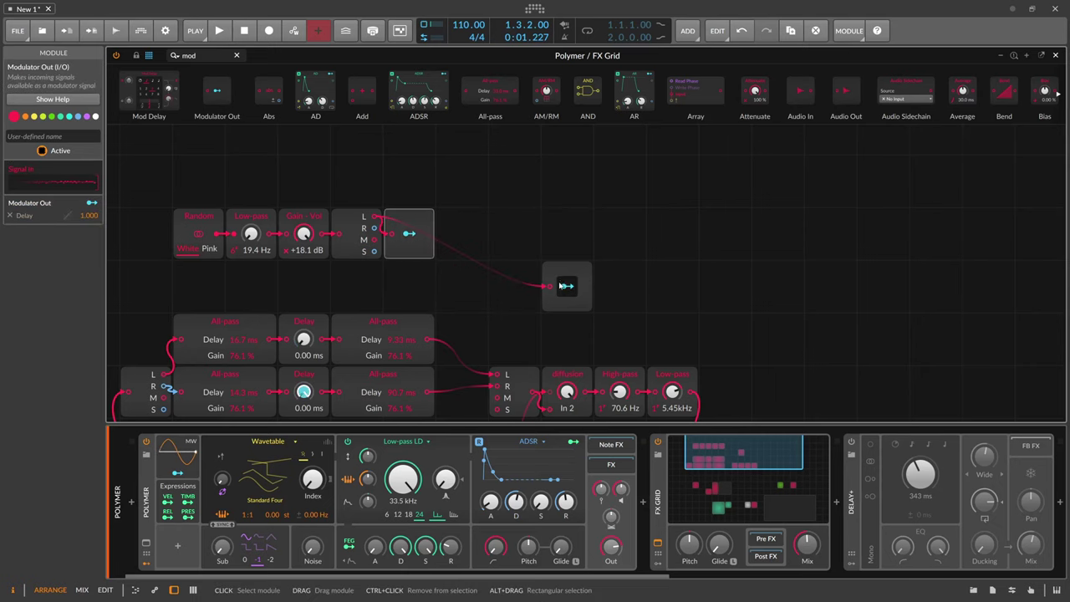
{"action": "left_click_drag", "start_coordinate": [567, 287], "coordinate": [461, 237]}
- Move the whole Random noise chain, from Noise to the Modulator Outs, directly above the all-pass rows
{"action": "left_click_drag", "start_coordinate": [545, 268], "coordinate": [195, 219]}
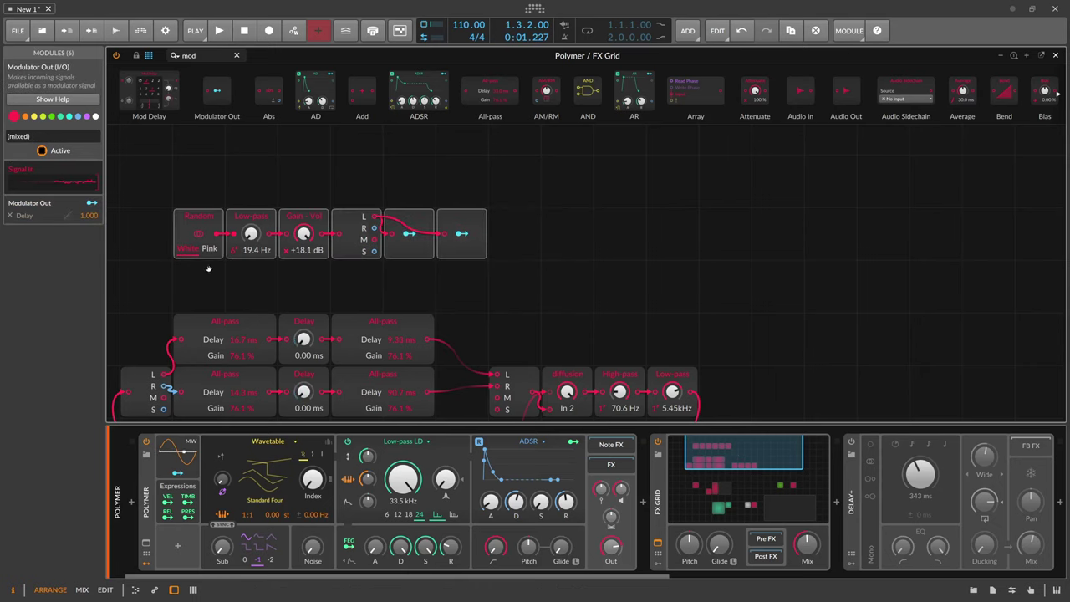
{"action": "left_click_drag", "start_coordinate": [205, 266], "coordinate": [290, 250]}
{"action": "left_click_drag", "start_coordinate": [288, 204], "coordinate": [287, 259]}
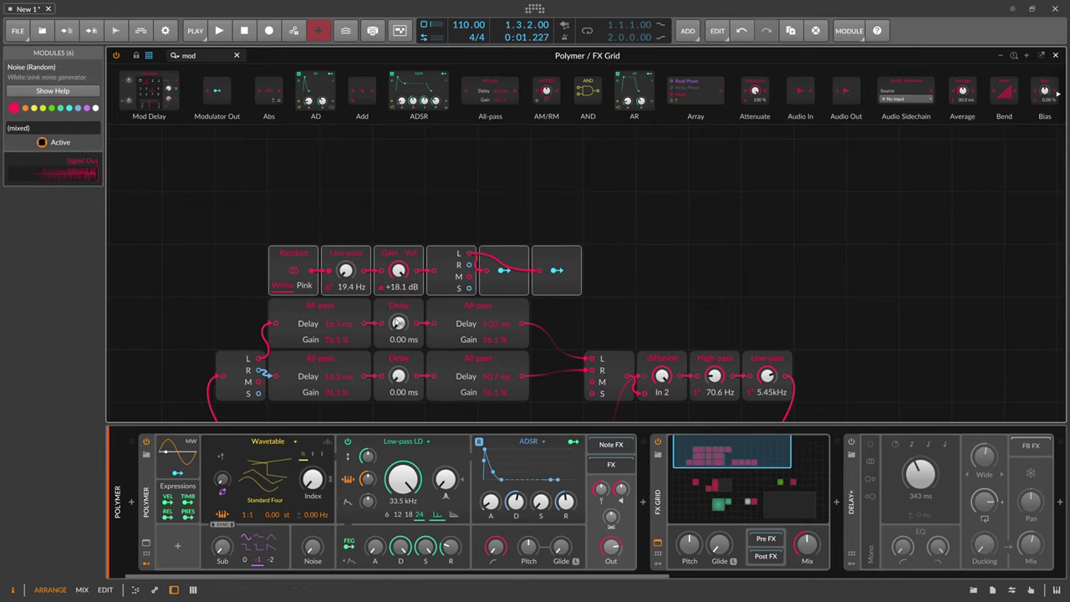
- Lower the noise chain's Gain - Vol to -1.2 dB
{"action": "left_click_drag", "start_coordinate": [398, 270], "coordinate": [399, 300]}
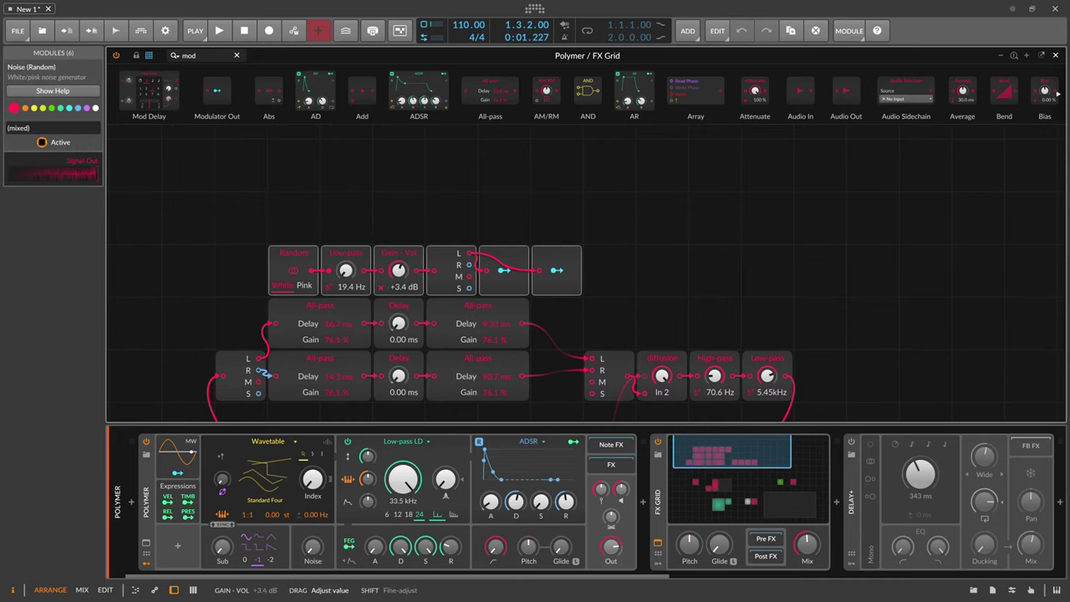
{"action": "mouse_move", "coordinate": [398, 270]}
{"action": "left_mouse_down"}
{"action": "mouse_move", "coordinate": [399, 247]}
{"action": "mouse_move", "coordinate": [399, 284]}
{"action": "left_mouse_up"}
{"action": "left_click_drag", "start_coordinate": [398, 270], "coordinate": [399, 272]}
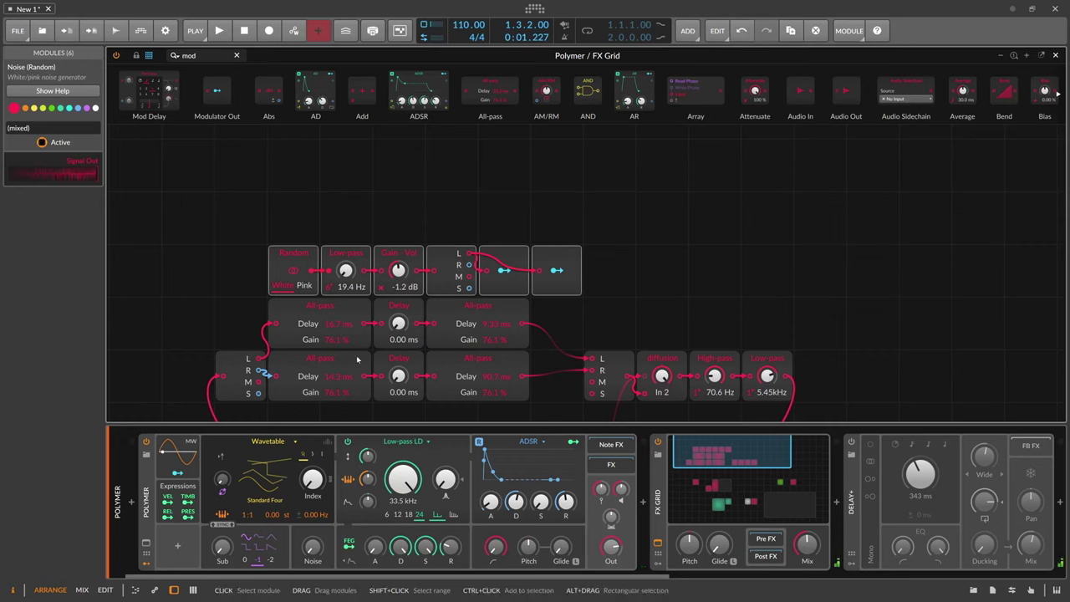
- Set the first all-pass pair's delays to 16 ms in the upper row and 15 ms in the lower row
{"action": "left_click", "coordinate": [336, 325], "text": "ctrl"}
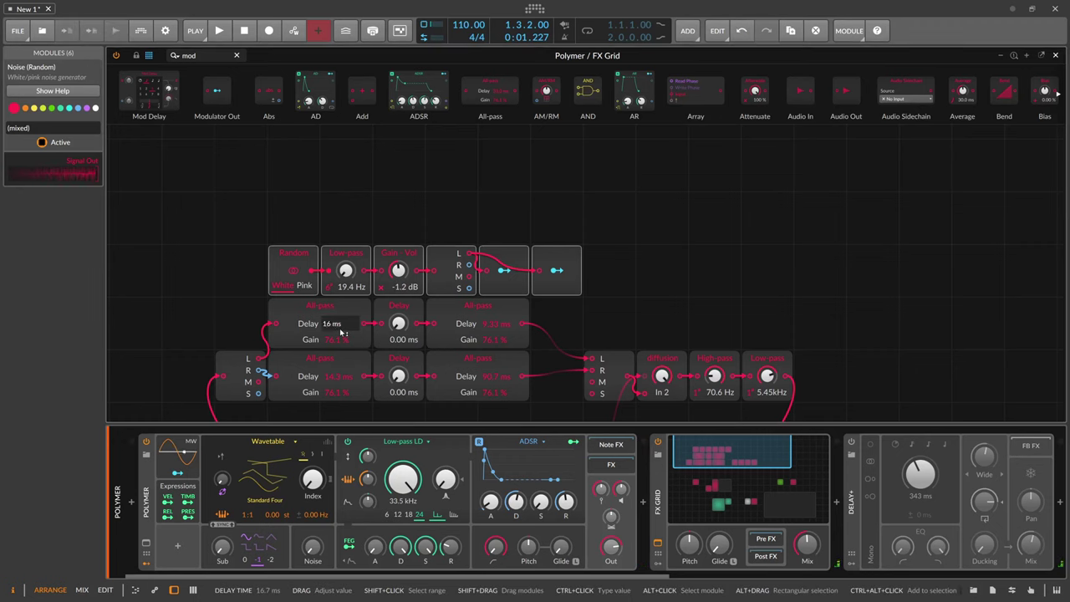
{"action": "key", "text": "Return"}
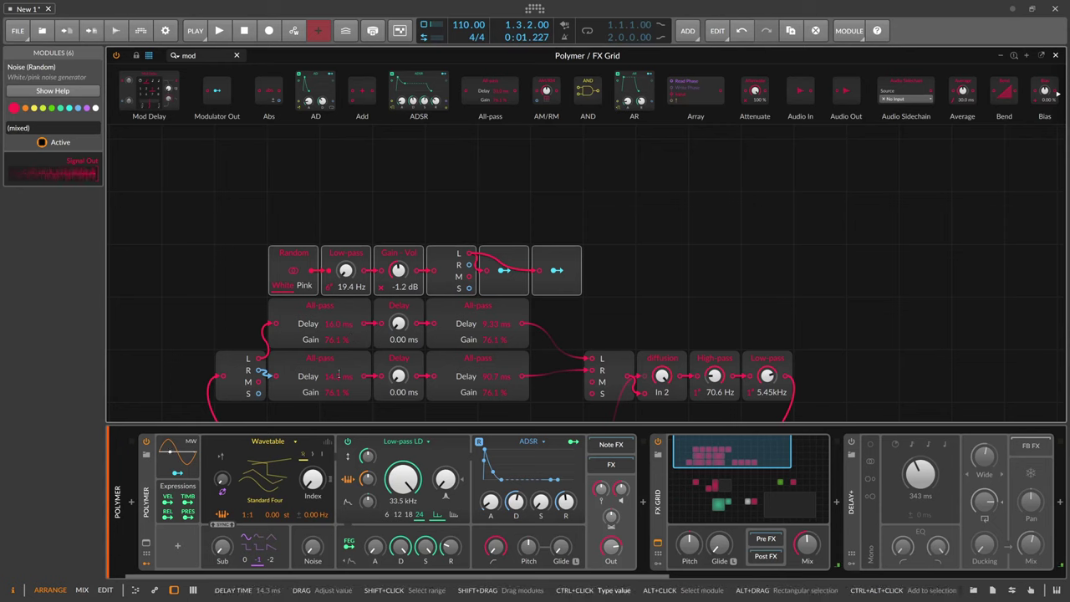
{"action": "left_click", "coordinate": [339, 376], "text": "ctrl"}
{"action": "type", "text": "1"}
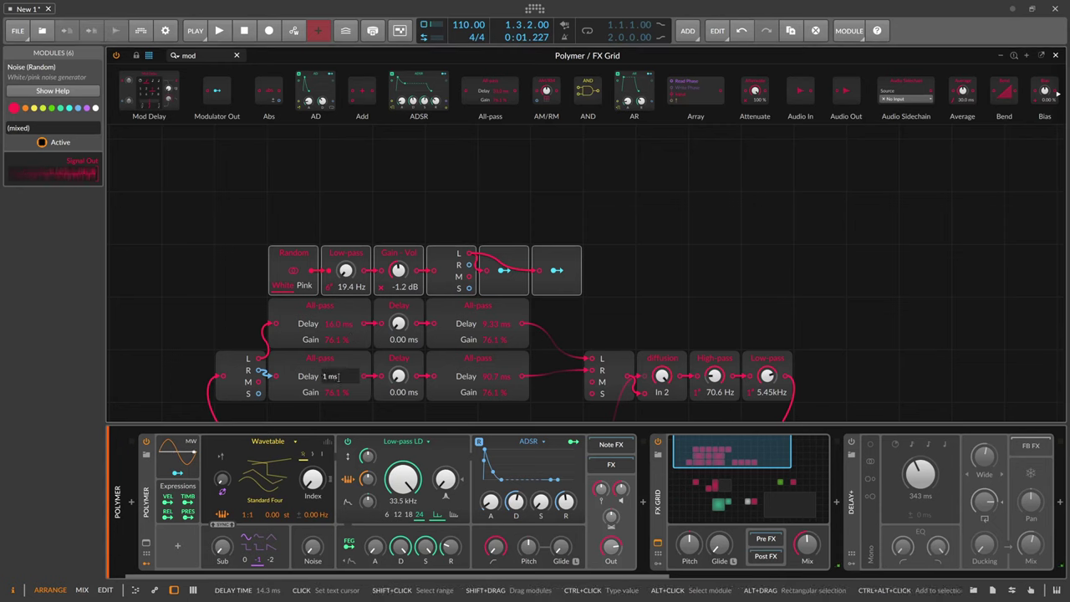
{"action": "type", "text": "5"}
{"action": "key", "text": "Return"}
- Set the second all-pass pair's delays to 33 ms in the upper row and 34 ms in the lower row
{"action": "left_click", "coordinate": [501, 323], "text": "ctrl"}
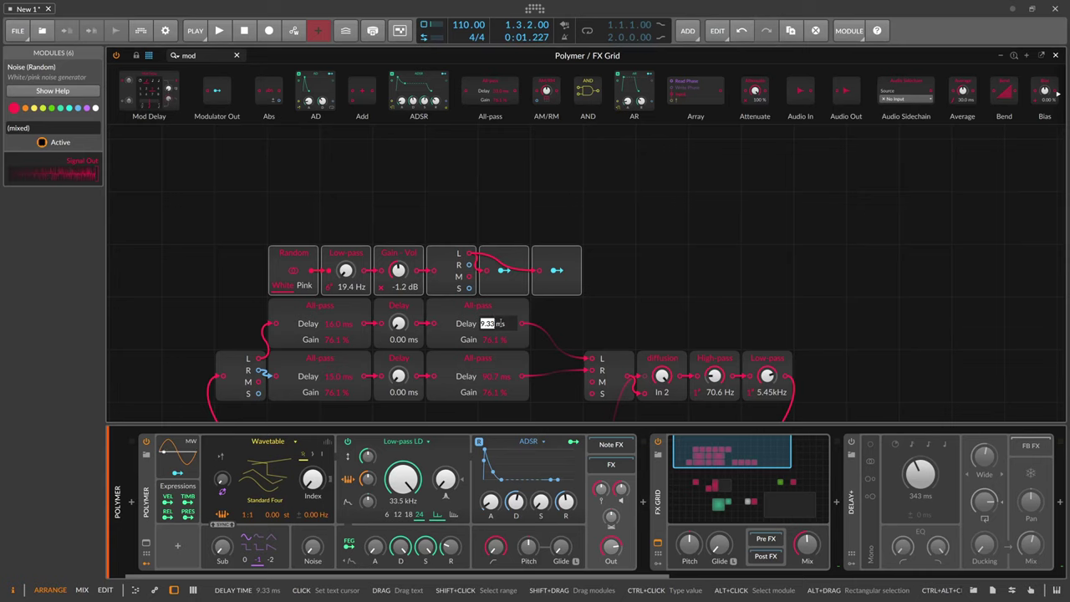
{"action": "type", "text": "33"}
{"action": "key", "text": "Return"}
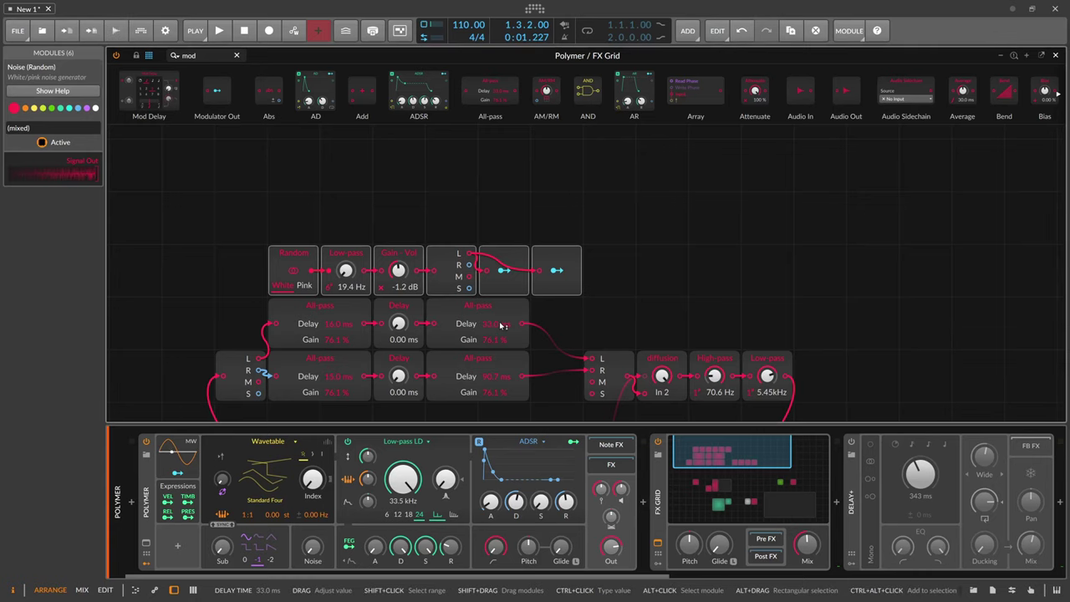
{"action": "left_click", "coordinate": [499, 377], "text": "ctrl"}
{"action": "type", "text": "3"}
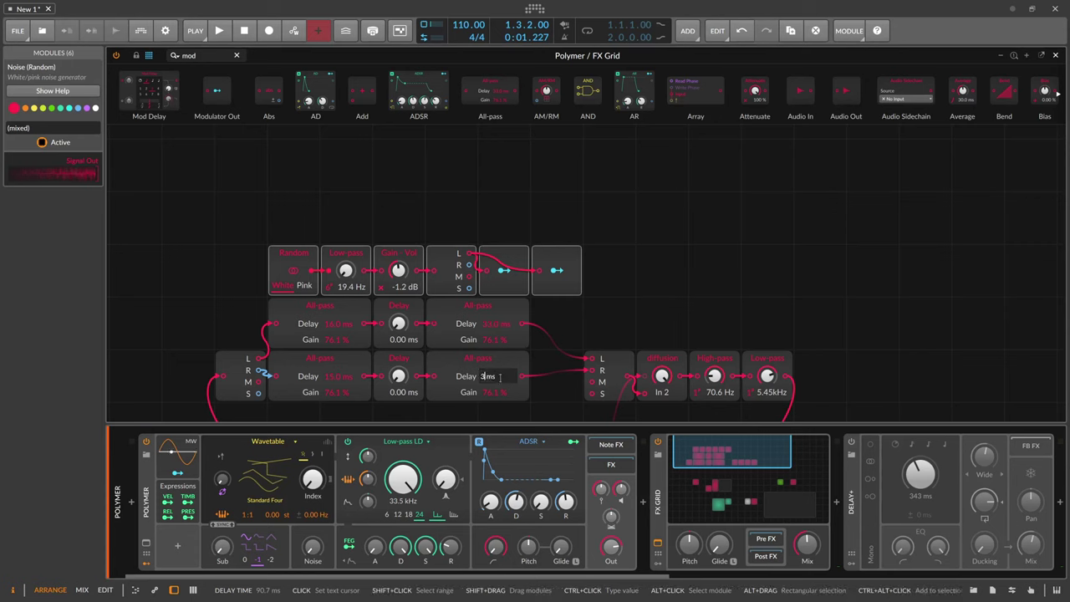
{"action": "type", "text": "4"}
{"action": "key", "text": "Return"}
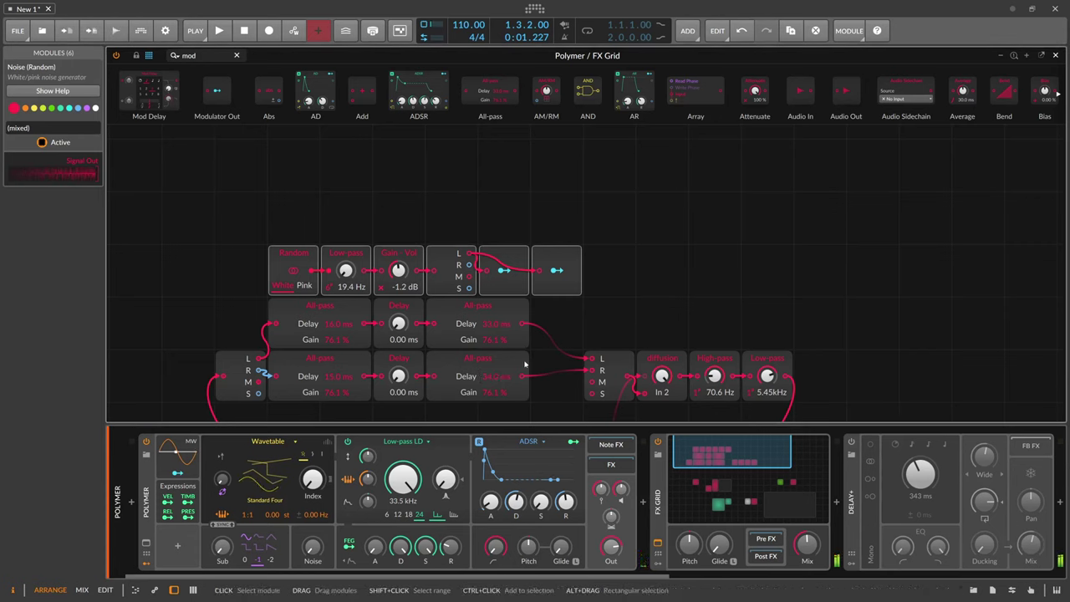
- Set the filters after the diffusion mix to 99.9 Hz for the High-pass and 1.36 kHz for the Low-pass
{"action": "left_click_drag", "start_coordinate": [649, 327], "coordinate": [685, 259]}
{"action": "left_click_drag", "start_coordinate": [803, 307], "coordinate": [753, 305]}
{"action": "scroll", "coordinate": [798, 311], "scroll_direction": "down", "scroll_amount": 4}
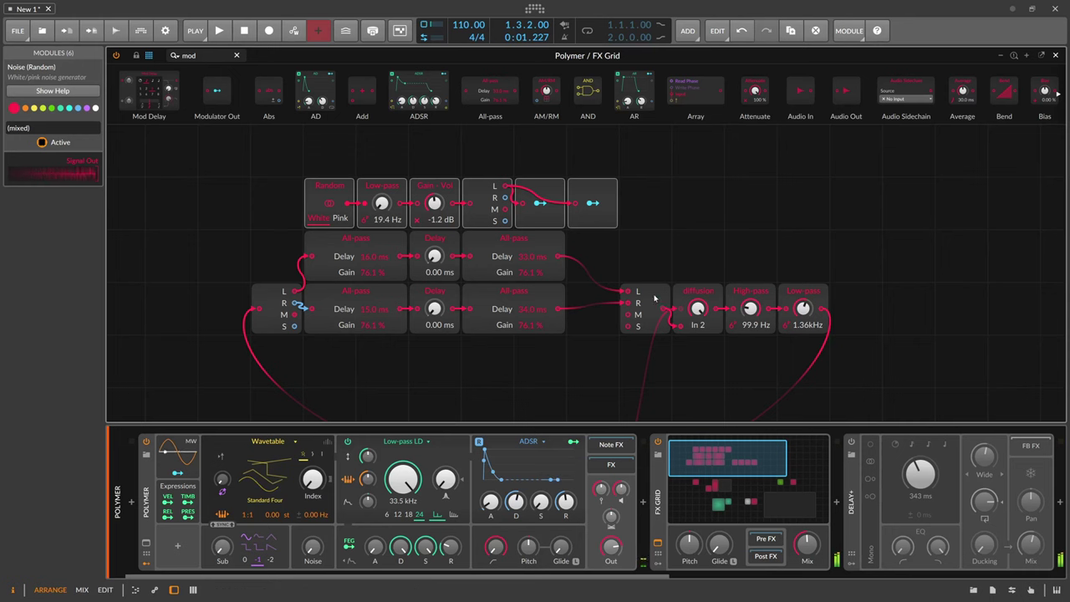
- Move the Stereo Merge, diffusion mix, High-pass and Low-pass away from the all-pass rows to make room for more modules
{"action": "left_click_drag", "start_coordinate": [672, 264], "coordinate": [503, 289]}
{"action": "left_click_drag", "start_coordinate": [724, 328], "coordinate": [641, 262]}
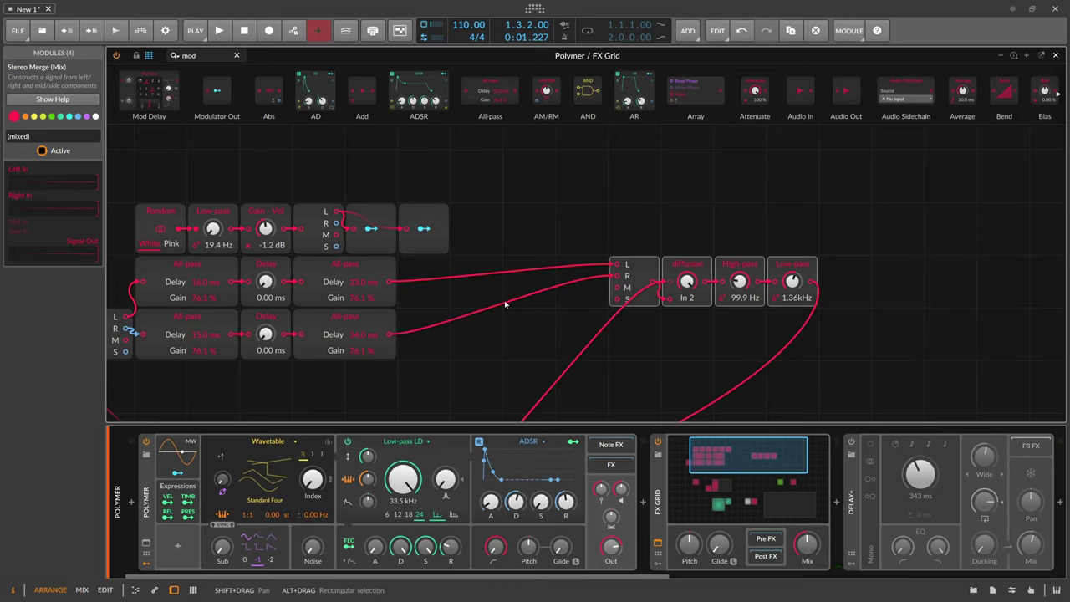
{"action": "left_click_drag", "start_coordinate": [489, 228], "coordinate": [461, 222]}
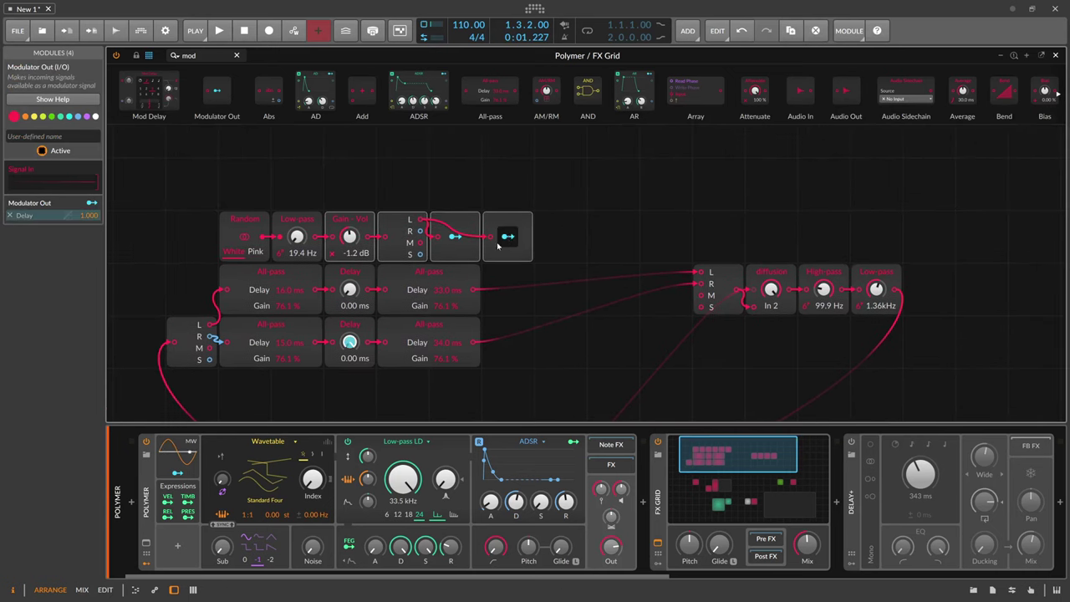
- Duplicate the second all-pass pair, place the copies after it in both rows, and connect their outputs to the Stereo Merge's L and R inputs
{"action": "left_click_drag", "start_coordinate": [507, 367], "coordinate": [421, 282]}
{"action": "key", "text": "ctrl+d"}
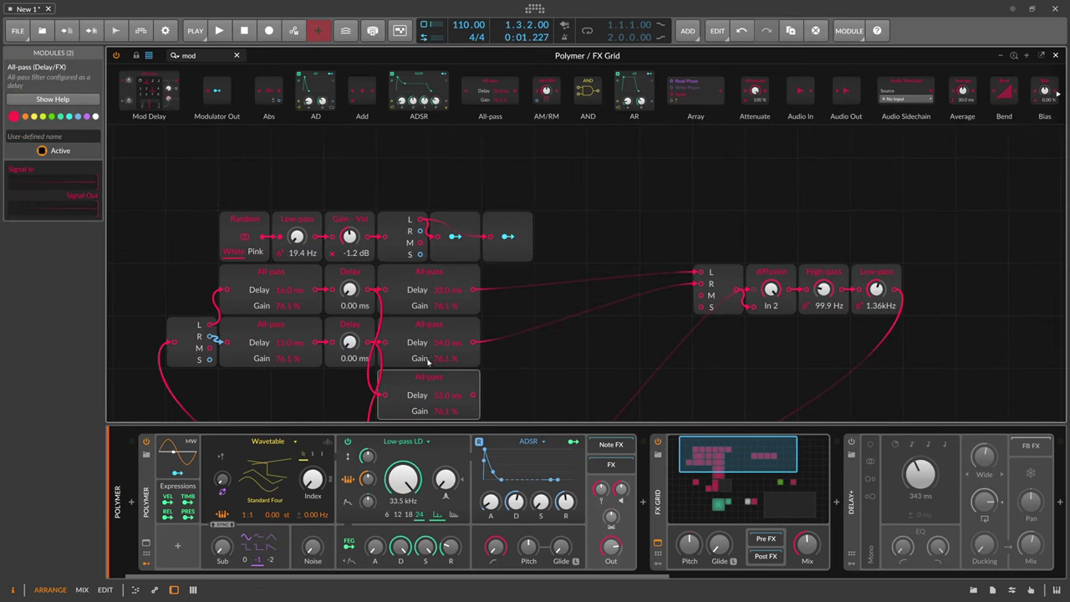
{"action": "left_click_drag", "start_coordinate": [419, 411], "coordinate": [494, 293]}
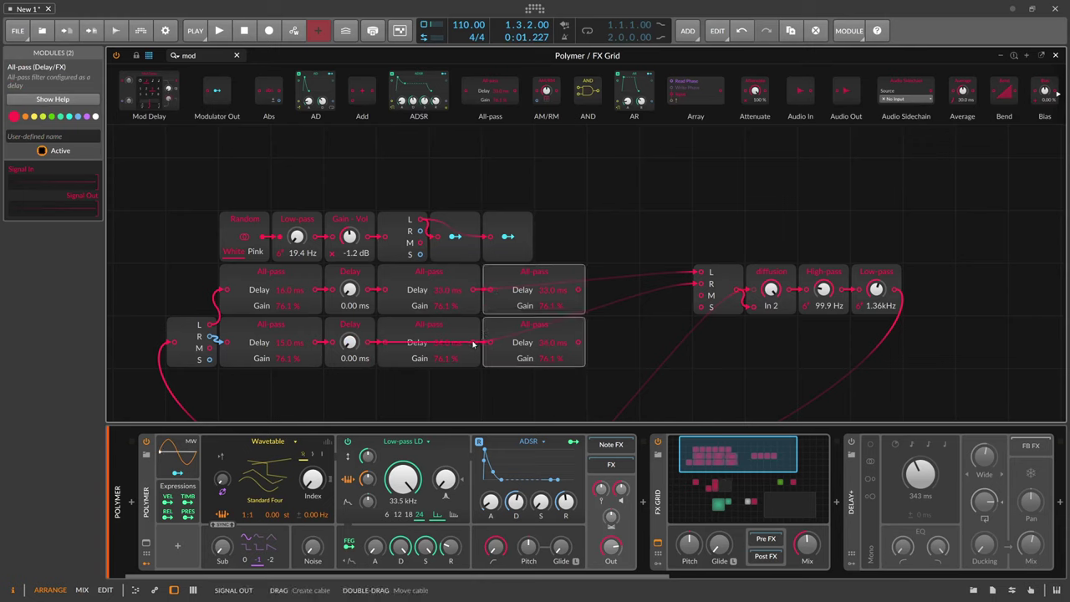
{"action": "left_click_drag", "start_coordinate": [579, 289], "coordinate": [701, 273]}
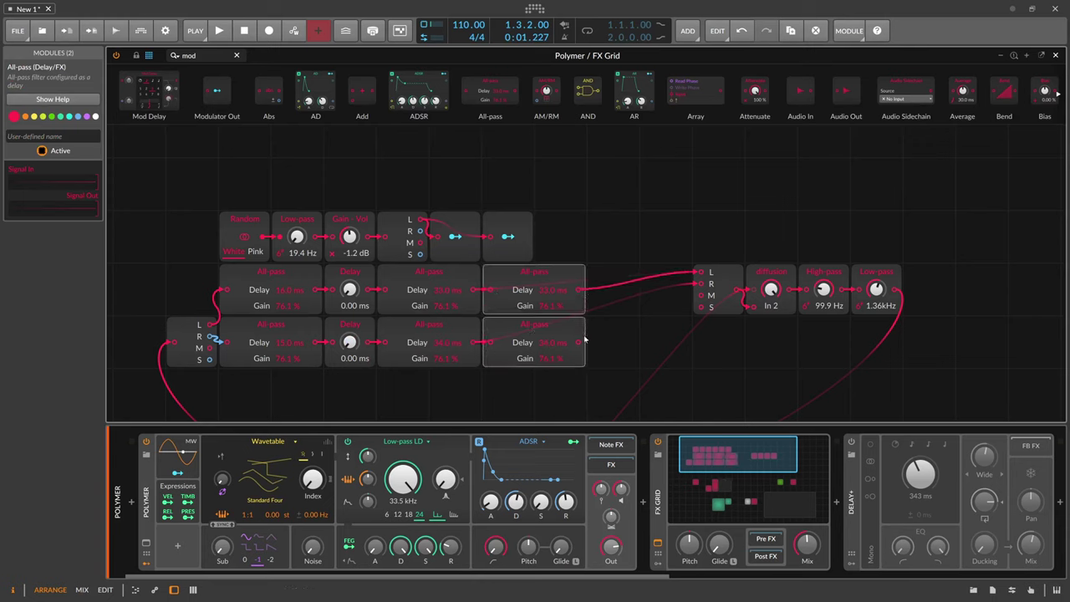
{"action": "left_click_drag", "start_coordinate": [579, 342], "coordinate": [700, 284]}
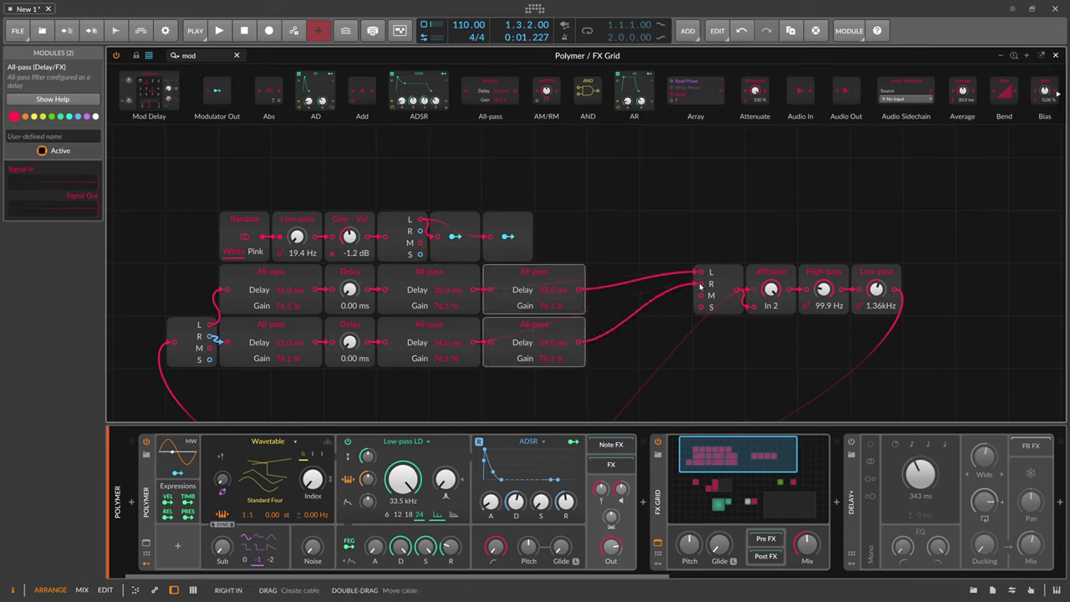
- Set the third all-pass pair's delays to 100 ms in the upper row and 101 ms in the lower row
{"action": "left_click", "coordinate": [548, 292], "text": "ctrl"}
{"action": "type", "text": "100"}
{"action": "key", "text": "Return"}
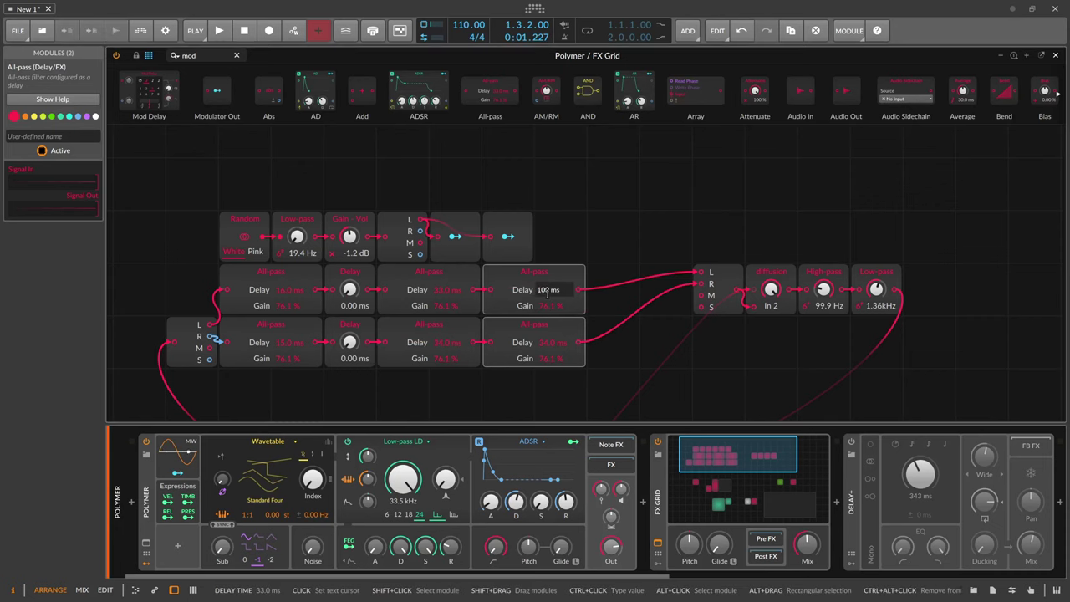
{"action": "left_click", "coordinate": [561, 343], "text": "ctrl"}
{"action": "type", "text": "101 ms"}
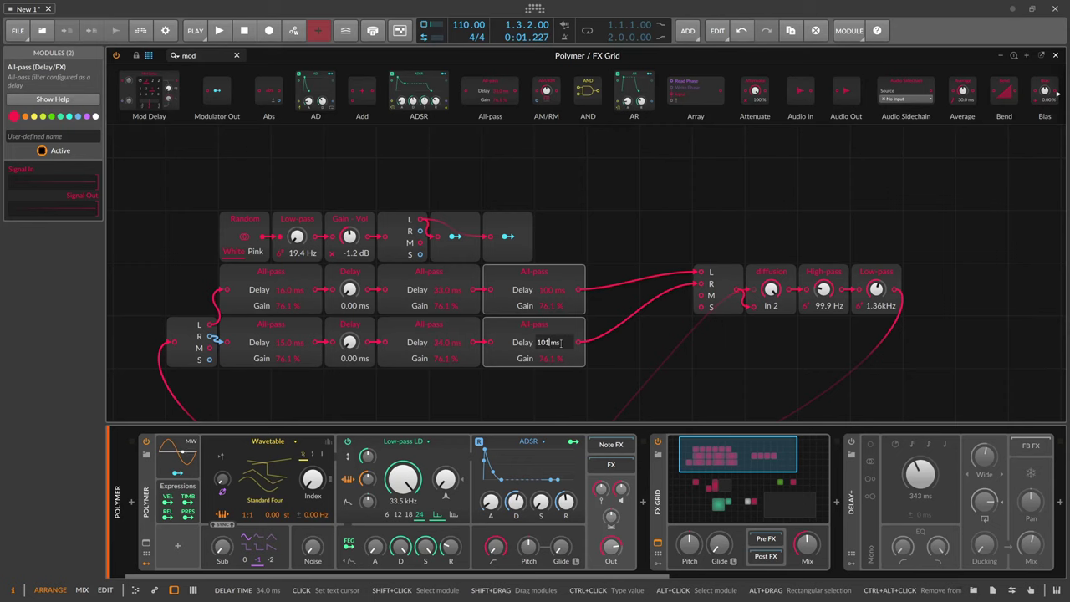
{"action": "key", "text": "Return"}
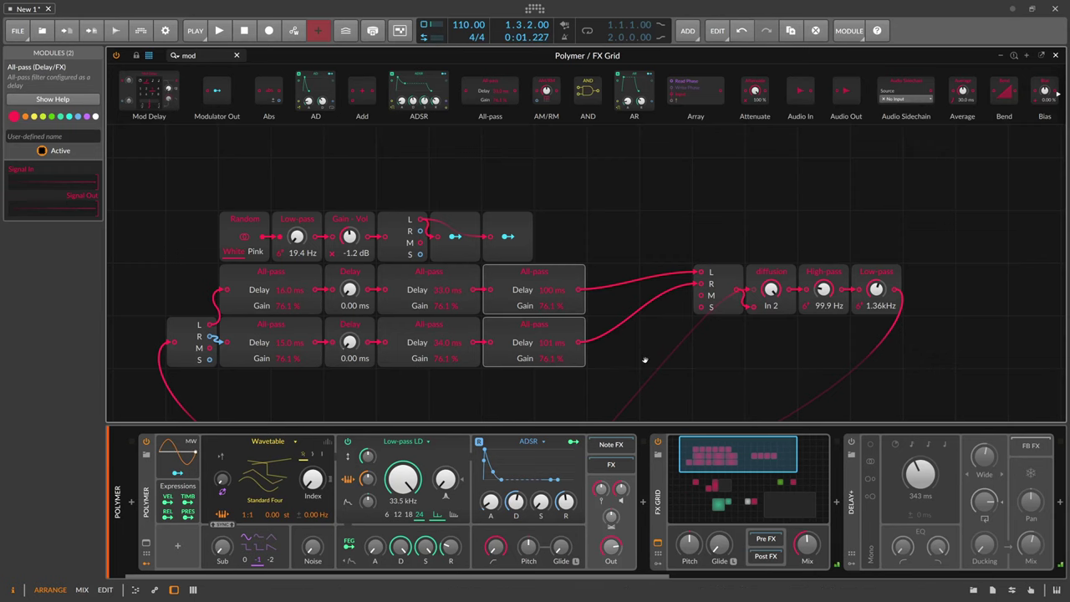
- Insert a Stereo Split after the Long Delay, followed by a Stereo Merge with the left and right channels connected between them
{"action": "left_click_drag", "start_coordinate": [645, 362], "coordinate": [552, 222]}
{"action": "left_click_drag", "start_coordinate": [609, 304], "coordinate": [571, 255]}
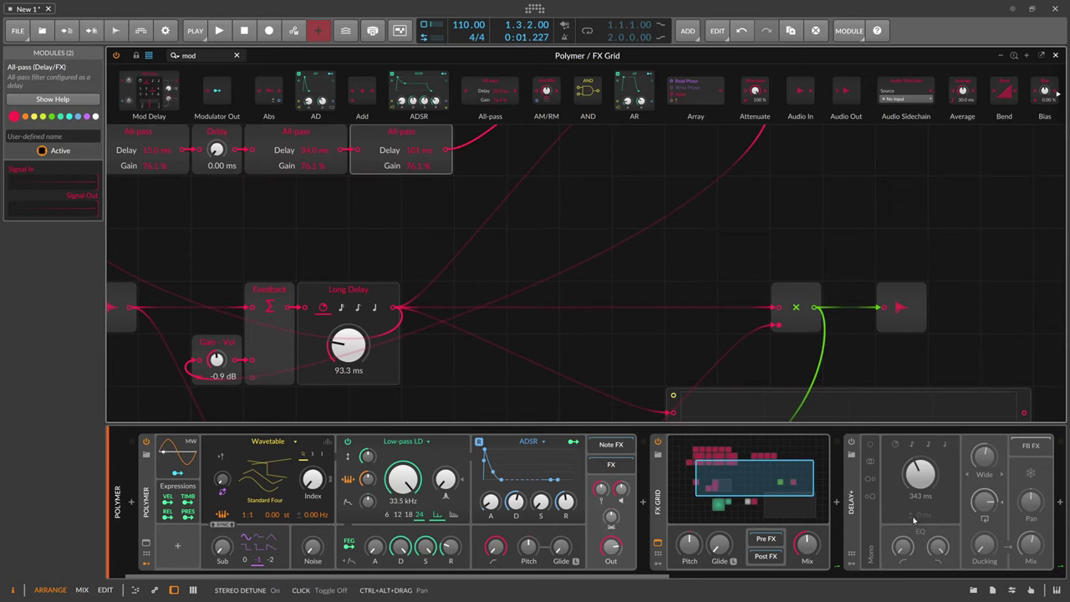
{"action": "left_click_drag", "start_coordinate": [528, 388], "coordinate": [596, 413]}
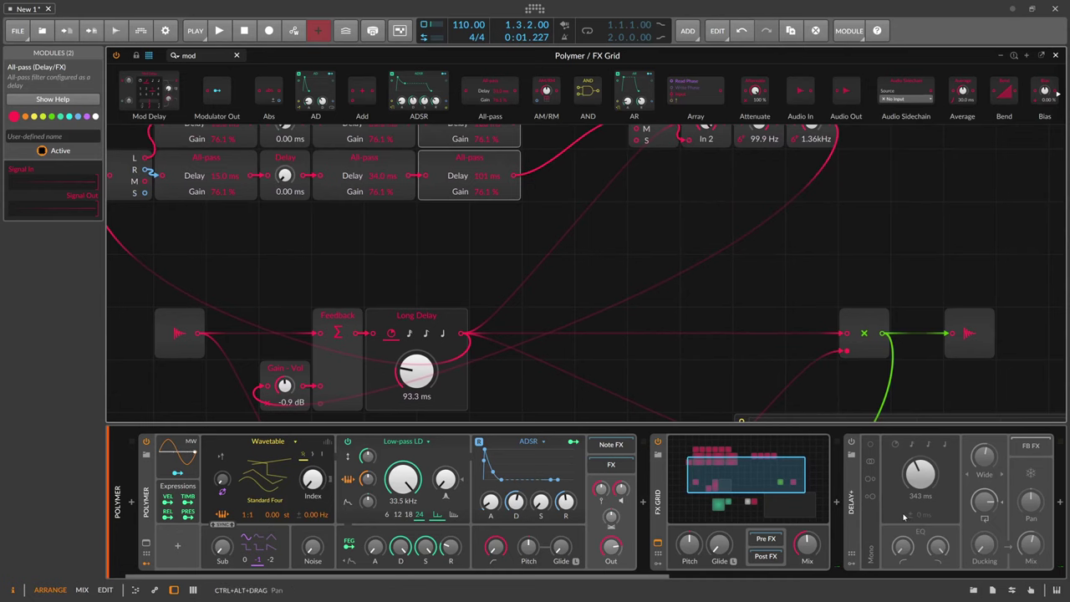
{"action": "left_click_drag", "start_coordinate": [542, 330], "coordinate": [511, 334]}
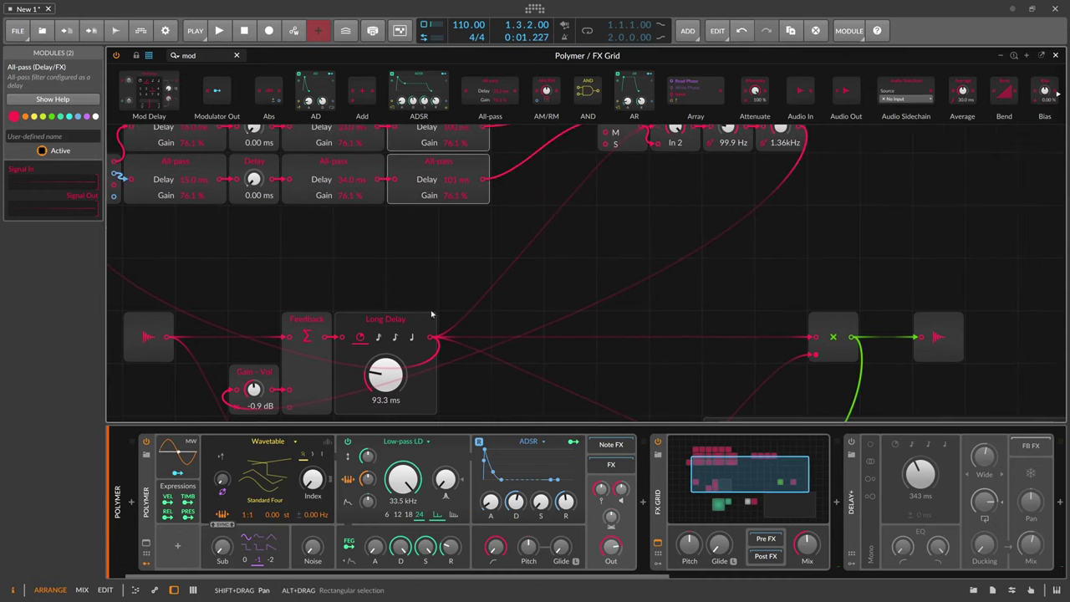
{"action": "left_click", "coordinate": [222, 56]}
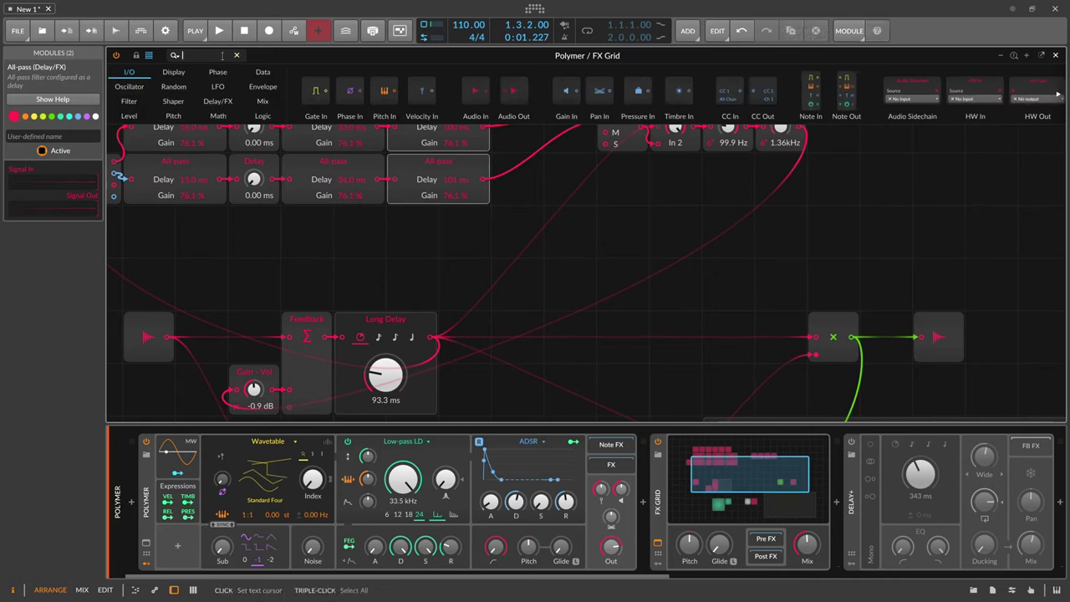
{"action": "type", "text": "stereo"}
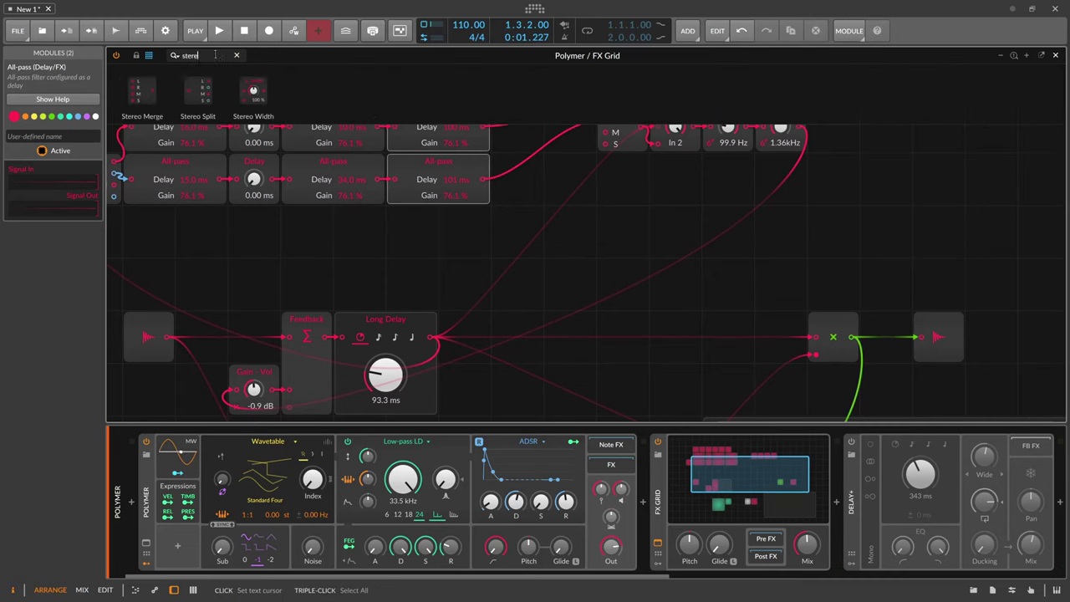
{"action": "key", "text": "Return"}
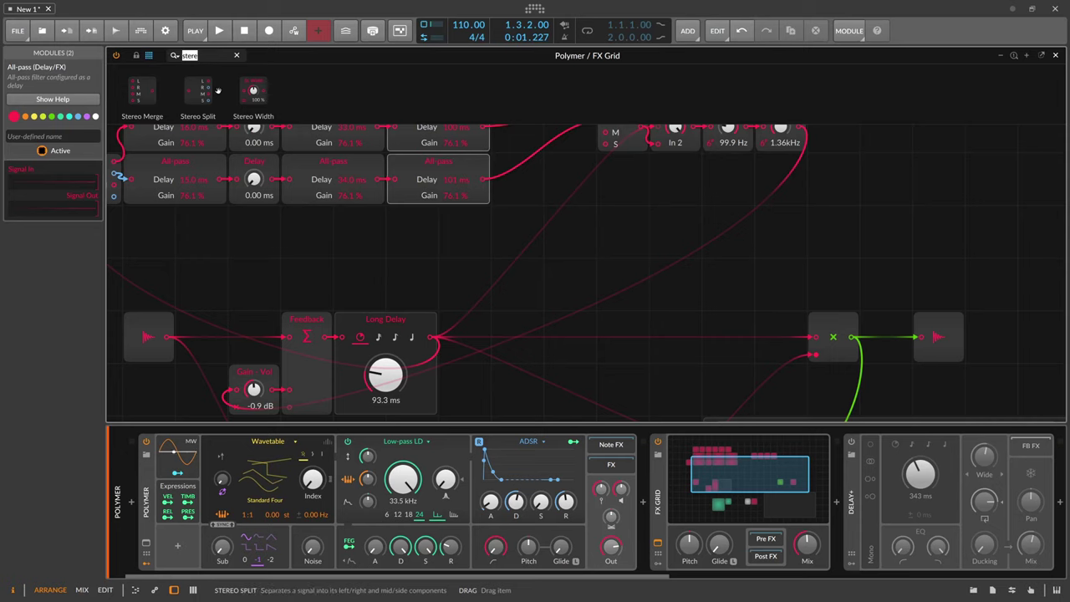
{"action": "left_click_drag", "start_coordinate": [204, 87], "coordinate": [470, 355]}
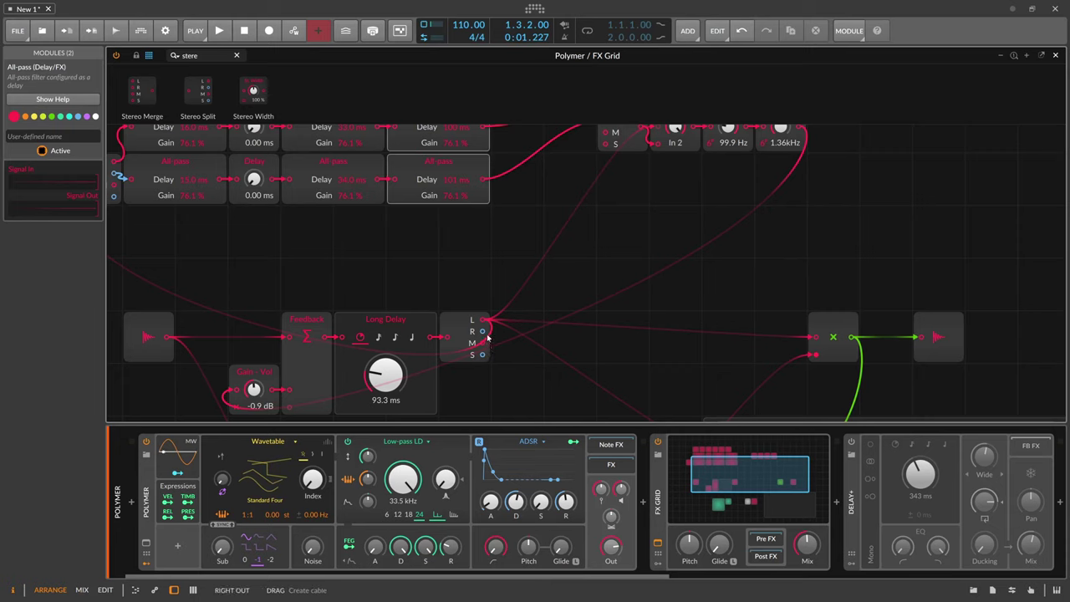
{"action": "left_click_drag", "start_coordinate": [198, 110], "coordinate": [495, 313]}
{"action": "left_click_drag", "start_coordinate": [480, 320], "coordinate": [579, 331]}
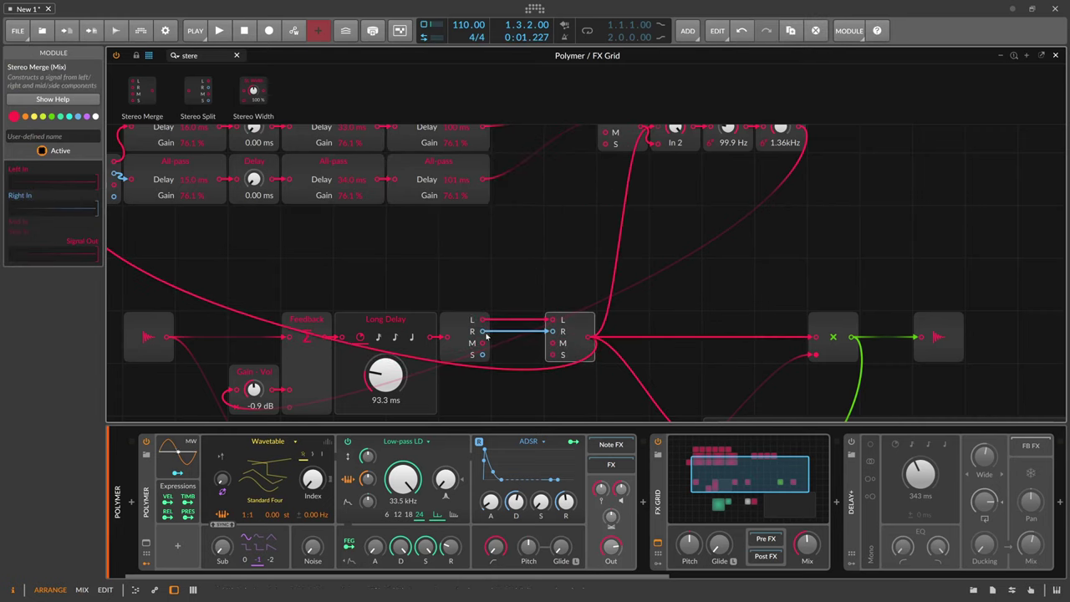
- Insert a Delay module into both the left and right channels between the Stereo Split and Stereo Merge after the Long Delay
{"action": "left_click_drag", "start_coordinate": [205, 56], "coordinate": [131, 54]}
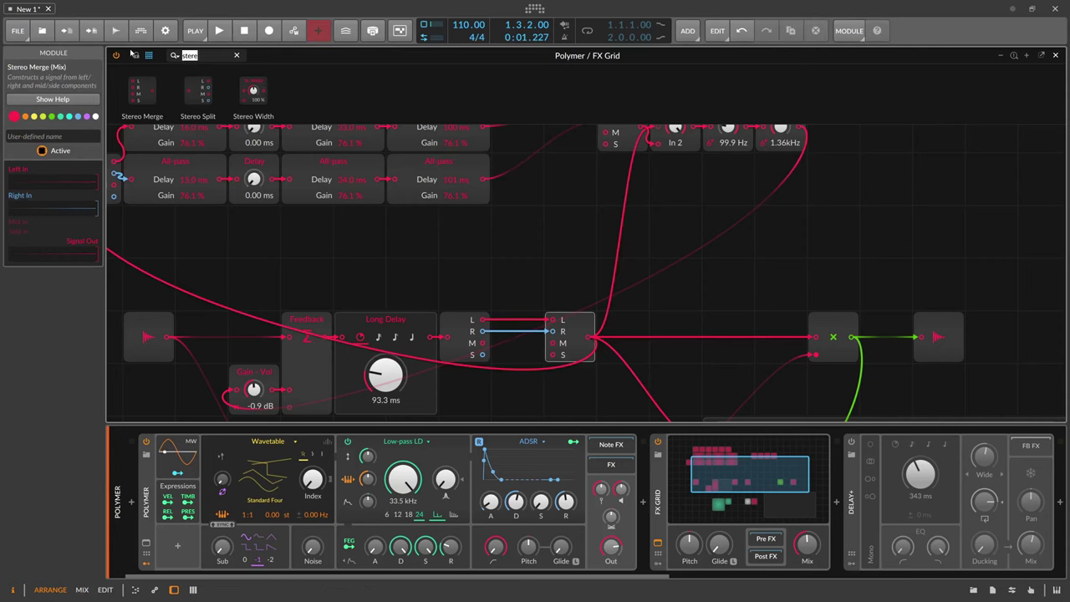
{"action": "key", "text": "BackSpace"}
{"action": "type", "text": "delay"}
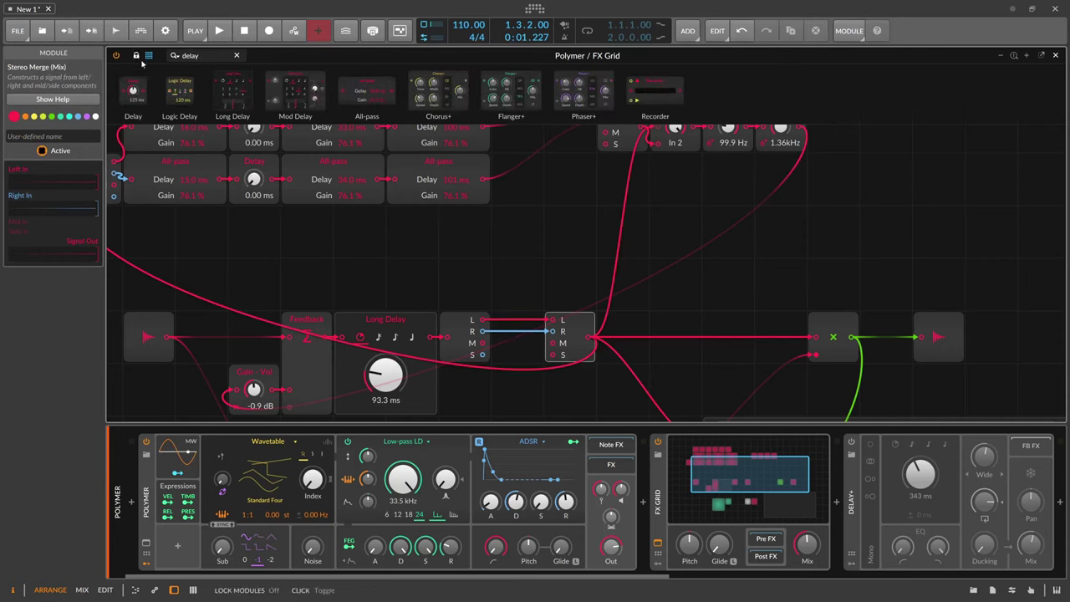
{"action": "left_click_drag", "start_coordinate": [134, 90], "coordinate": [515, 368]}
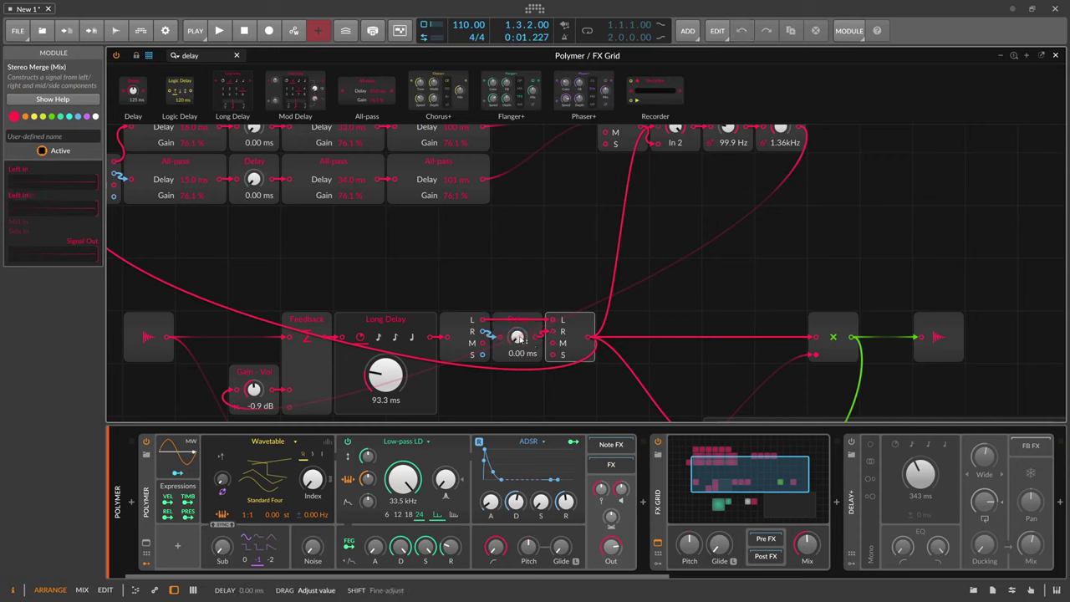
{"action": "left_click_drag", "start_coordinate": [517, 320], "coordinate": [518, 371]}
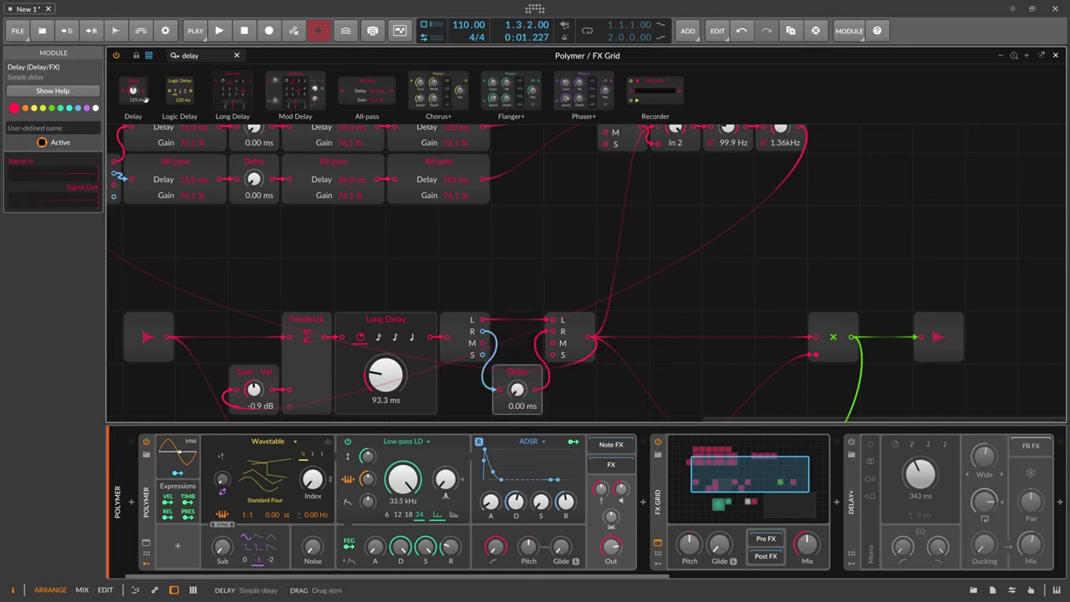
{"action": "left_click_drag", "start_coordinate": [134, 90], "coordinate": [517, 376]}
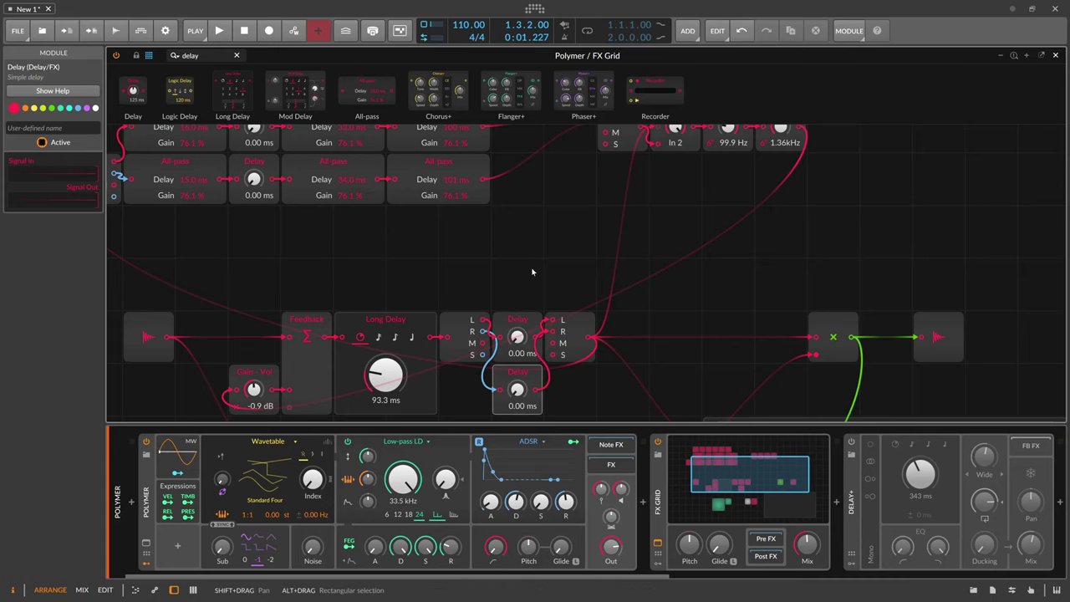
- Add a bipolar Macro modulator to the FX Grid and map it to the left channel Delay's time
{"action": "left_click", "coordinate": [658, 564]}
{"action": "left_click_drag", "start_coordinate": [658, 576], "coordinate": [728, 576]}
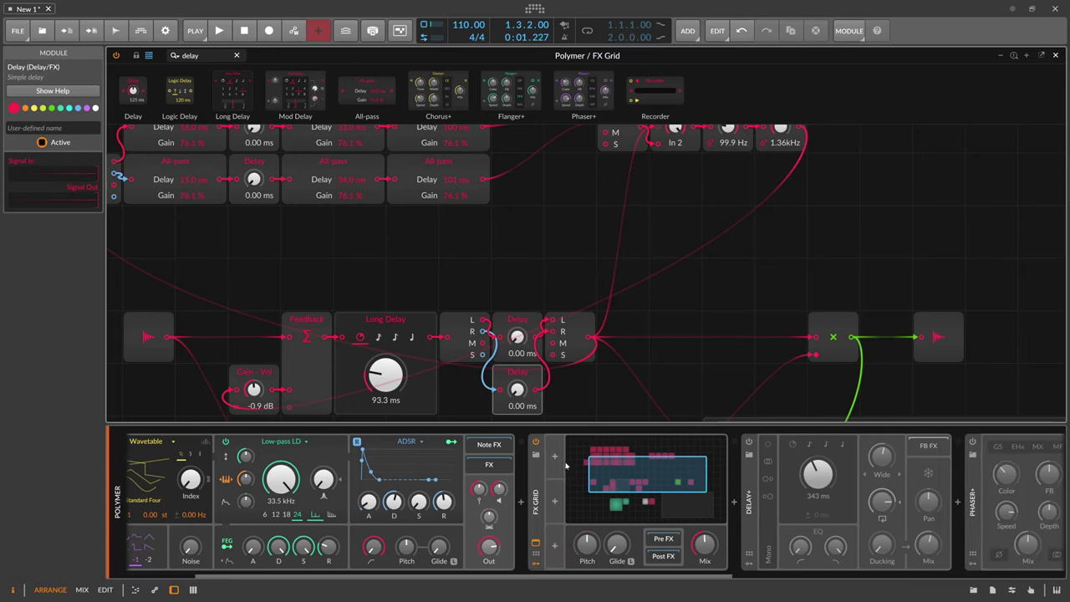
{"action": "left_click", "coordinate": [556, 458]}
{"action": "type", "text": "macro"}
{"action": "key", "text": "Return"}
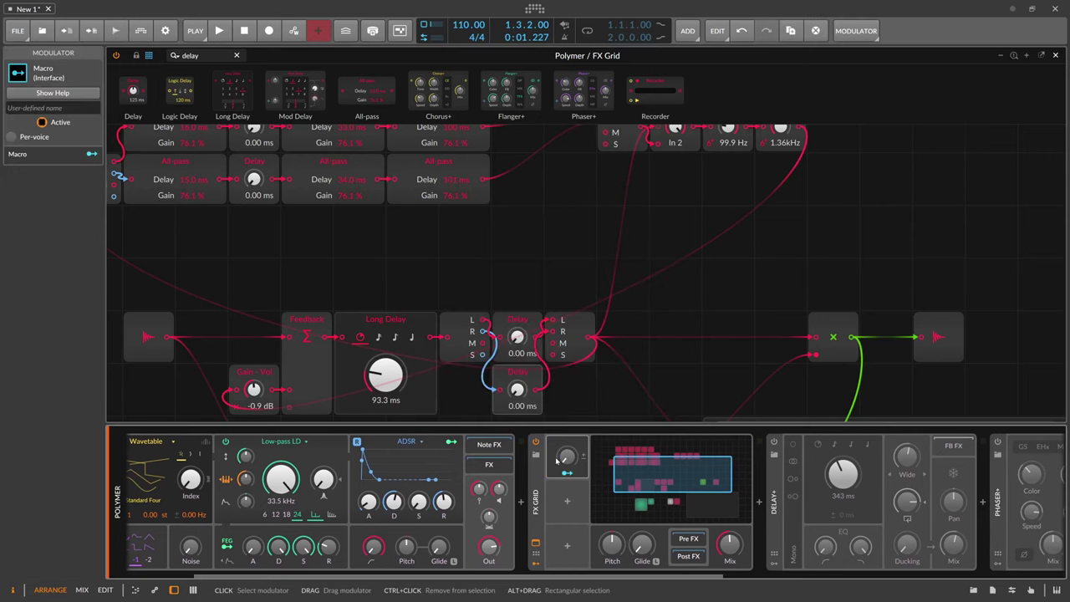
{"action": "left_click_drag", "start_coordinate": [568, 472], "coordinate": [518, 336]}
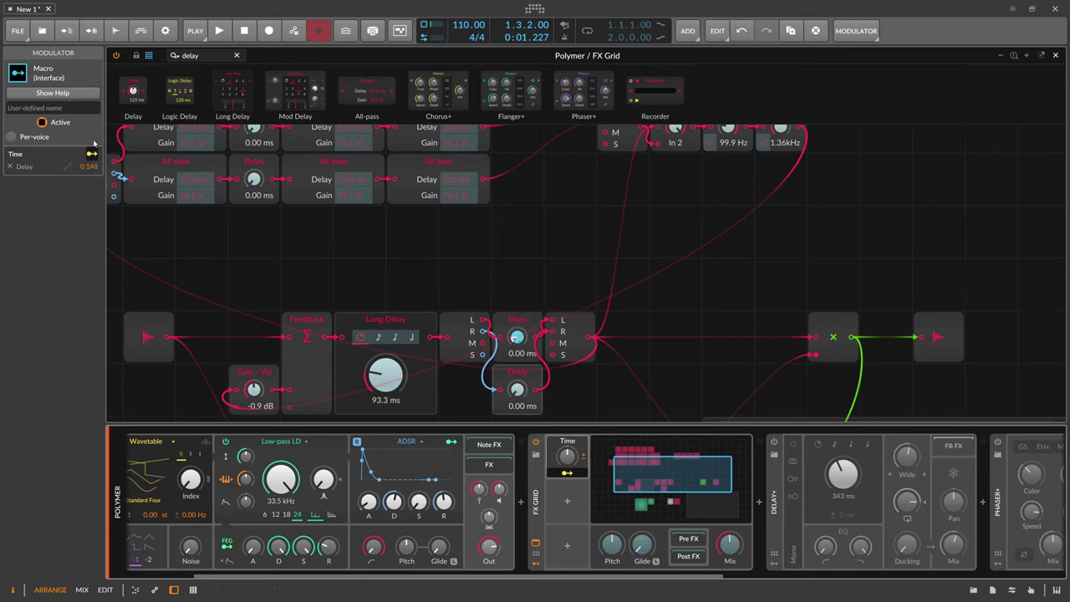
- Try modulation amounts of 0.5 and 0.2 for the Macro's mapping to the left Delay's time
{"action": "double_click", "coordinate": [83, 166]}
{"action": "type", "text": "0"}
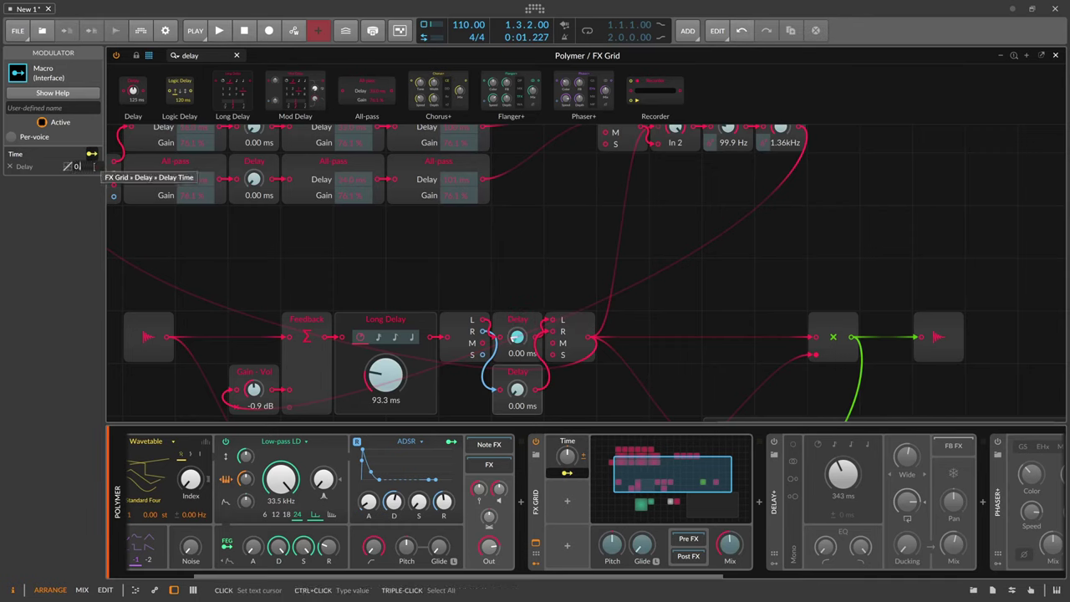
{"action": "type", "text": ".5"}
{"action": "key", "text": "Return"}
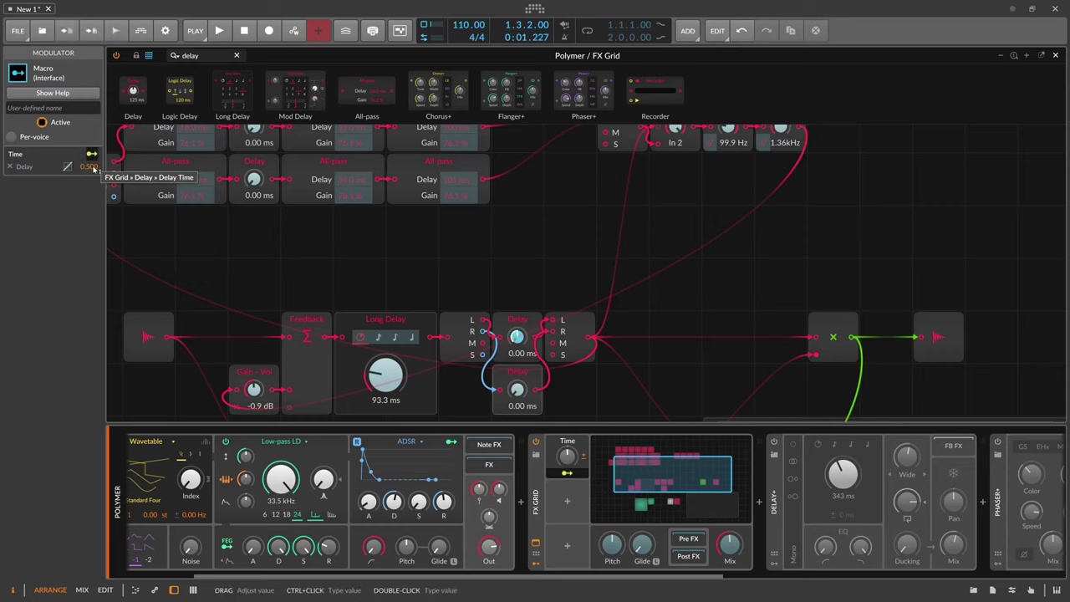
{"action": "double_click", "coordinate": [90, 166]}
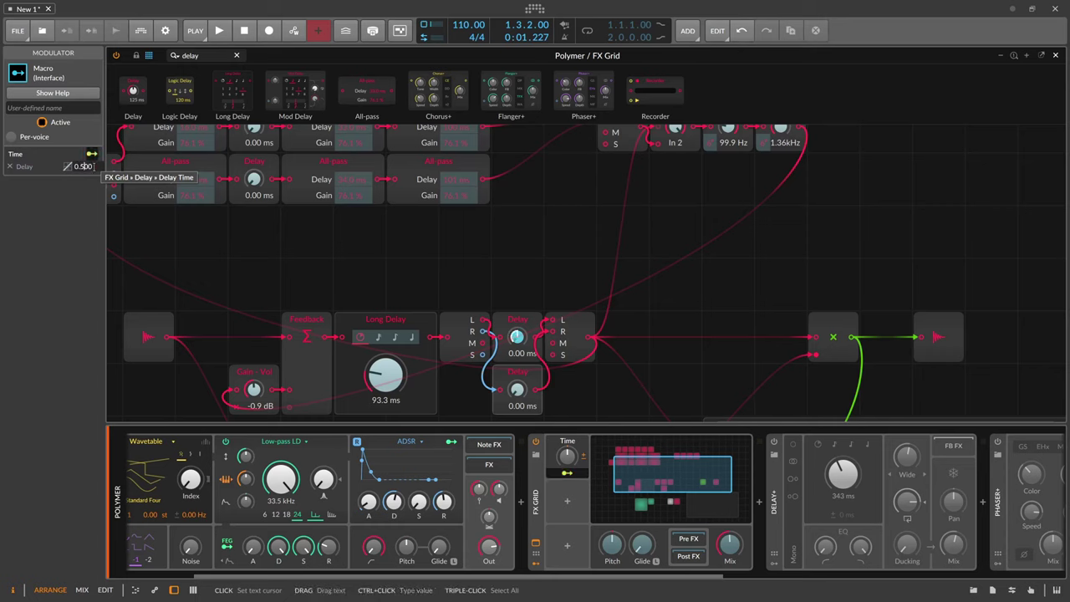
{"action": "type", "text": "0.2"}
{"action": "key", "text": "Return"}
- Set the Macro's modulation amount to 0.1 for the left Delay, and map the right Delay's time with an amount of -0.1
{"action": "double_click", "coordinate": [90, 166]}
{"action": "type", "text": "0.1"}
{"action": "key", "text": "Return"}
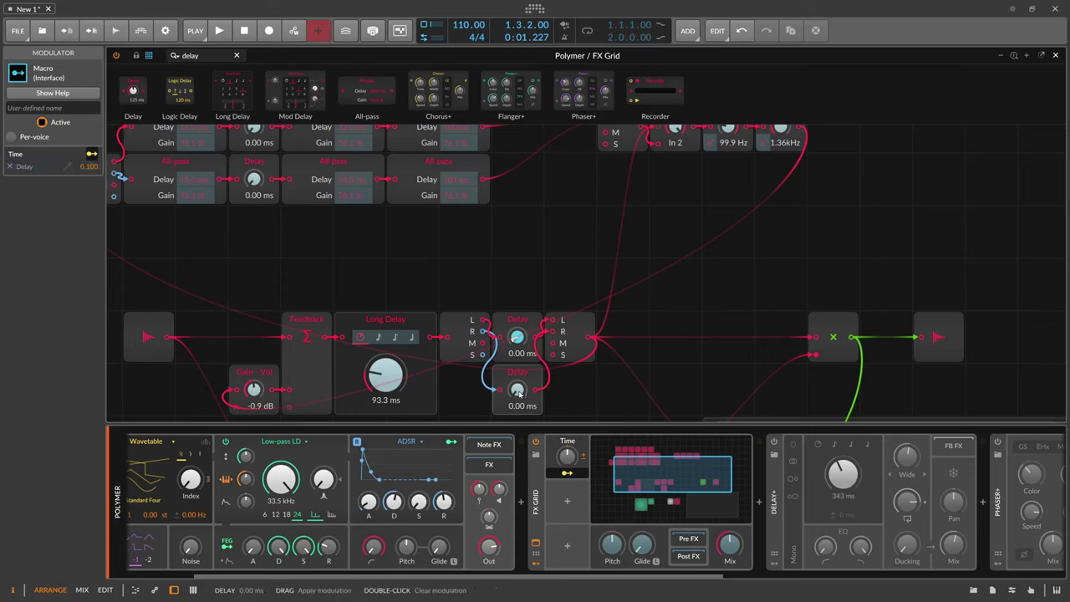
{"action": "left_click_drag", "start_coordinate": [517, 390], "coordinate": [517, 393]}
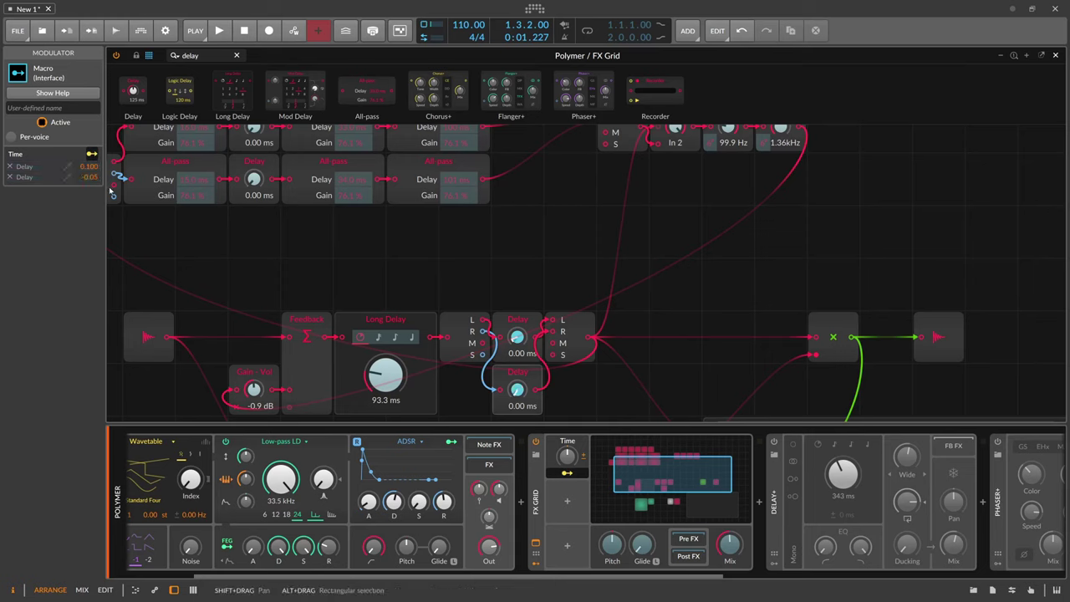
{"action": "double_click", "coordinate": [84, 176]}
{"action": "type", "text": "-0"}
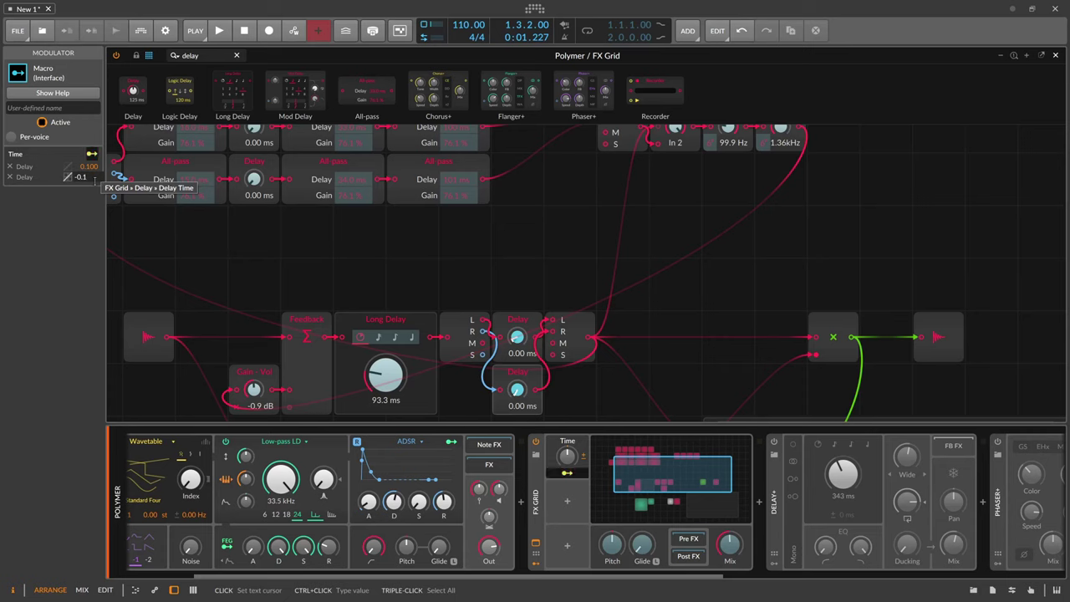
{"action": "type", "text": ".1"}
{"action": "key", "text": "Return"}
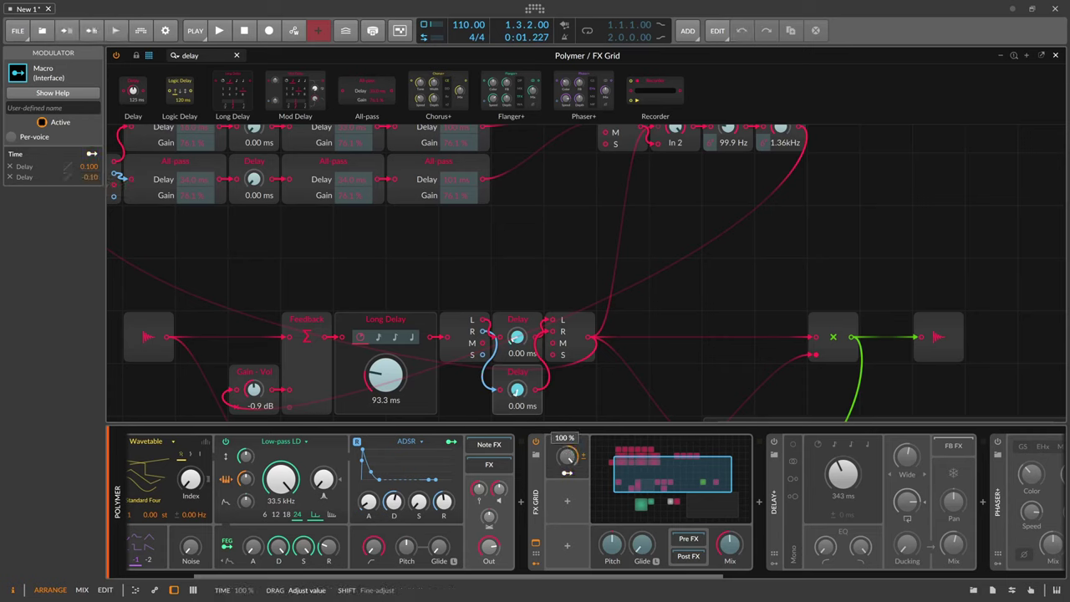
- Sweep the Macro through its range to test the opposing delay times and return it to centre
{"action": "left_click_drag", "start_coordinate": [566, 472], "coordinate": [566, 552]}
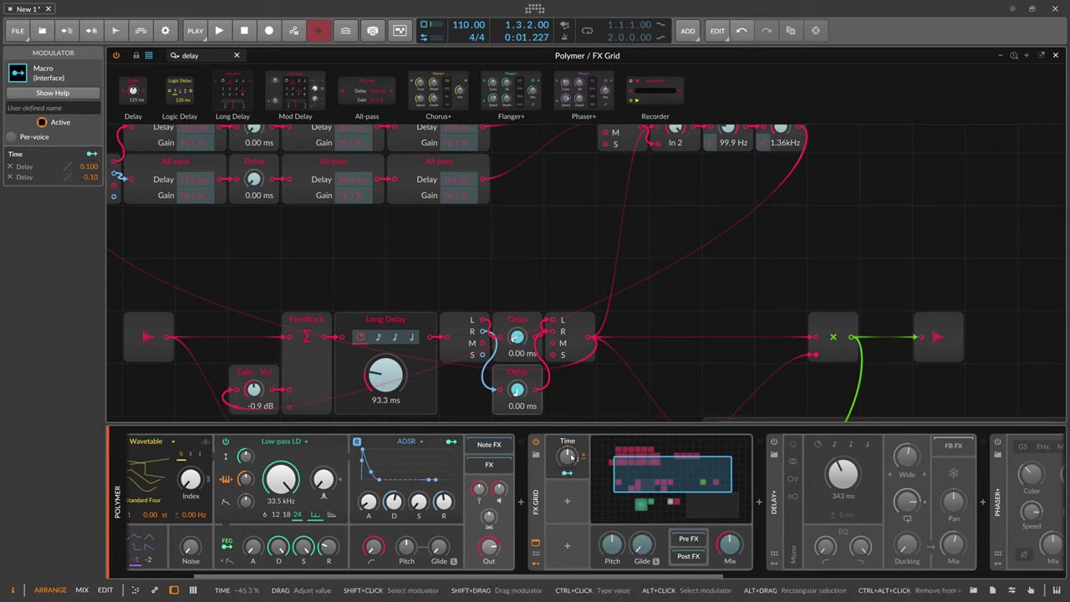
{"action": "key", "text": "ctrl+z"}
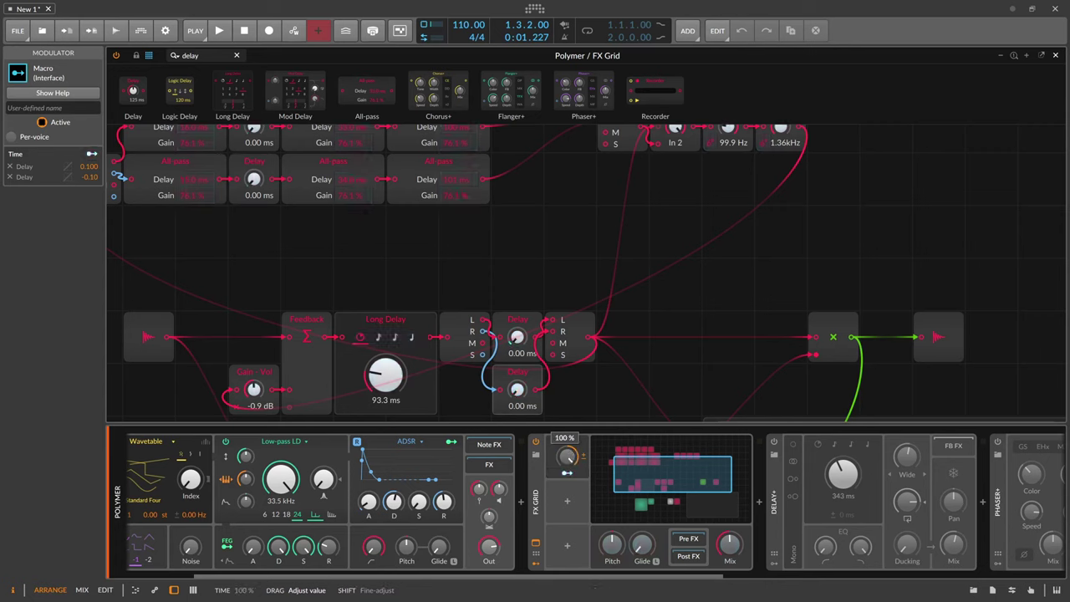
{"action": "mouse_move", "coordinate": [567, 473]}
{"action": "left_mouse_down"}
{"action": "mouse_move", "coordinate": [566, 535]}
{"action": "mouse_move", "coordinate": [566, 455]}
{"action": "left_mouse_up"}
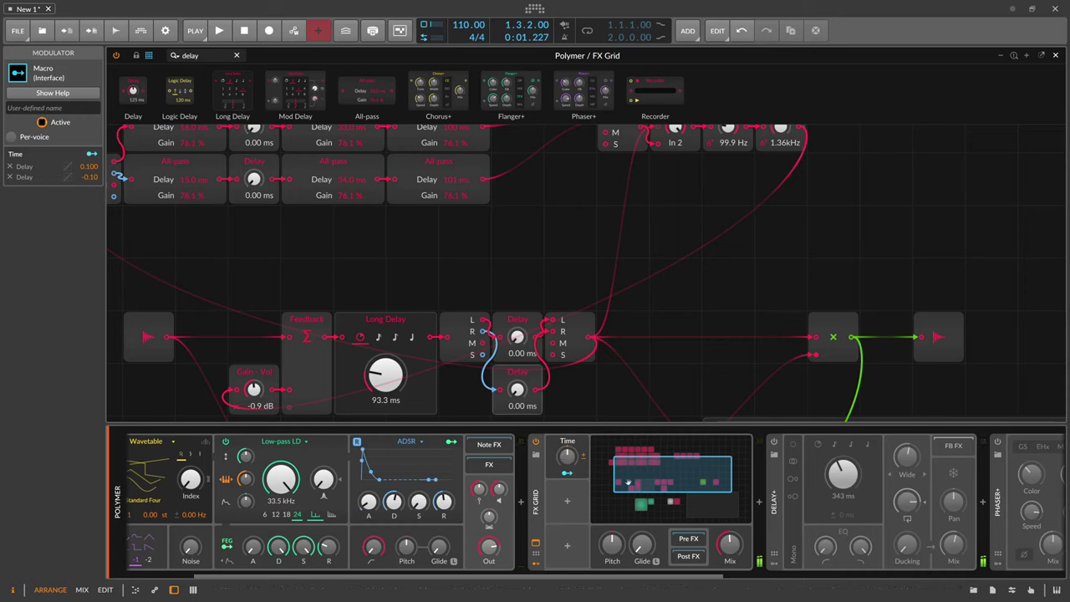
- Rename the Macro that modulates the two Delay times as Detune
{"action": "double_click", "coordinate": [579, 442]}
{"action": "type", "text": "Detune"}
{"action": "key", "text": "Return"}
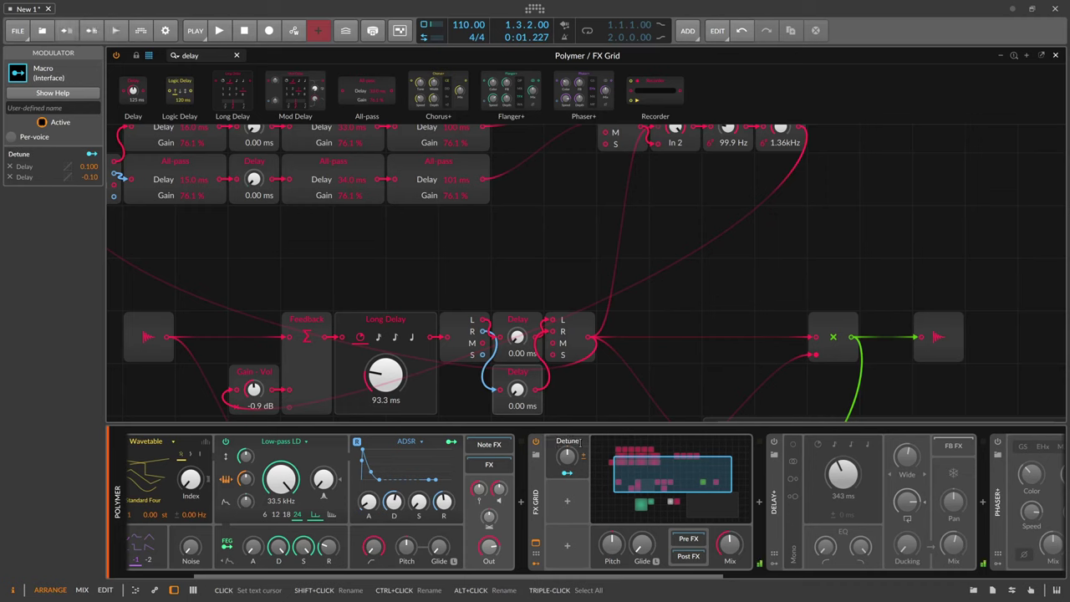
- Insert a second Macro modulator in the slot below Detune
{"action": "left_click", "coordinate": [568, 501]}
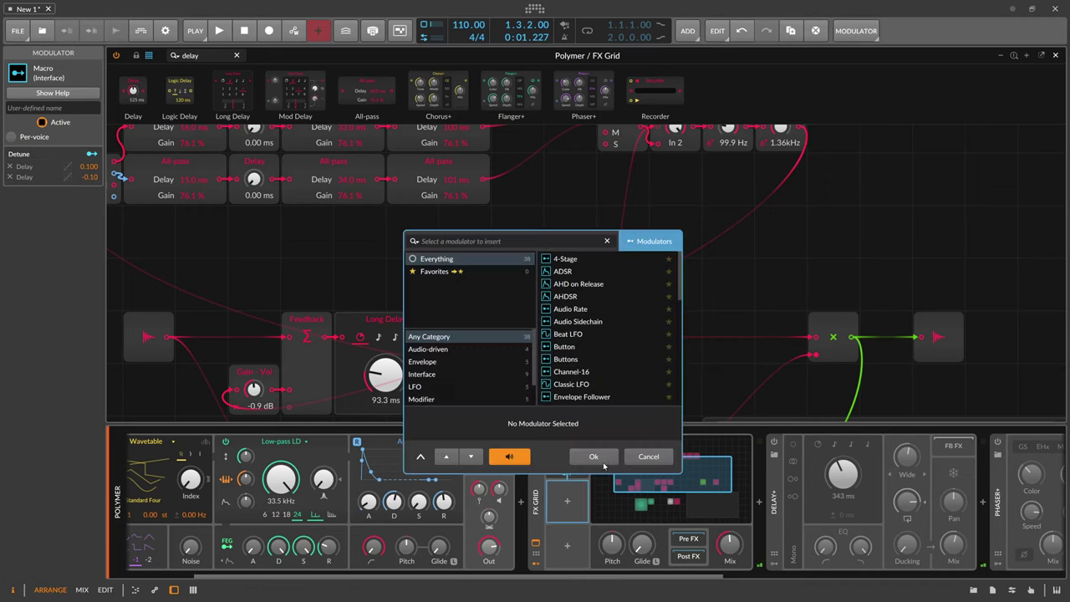
{"action": "type", "text": "macro"}
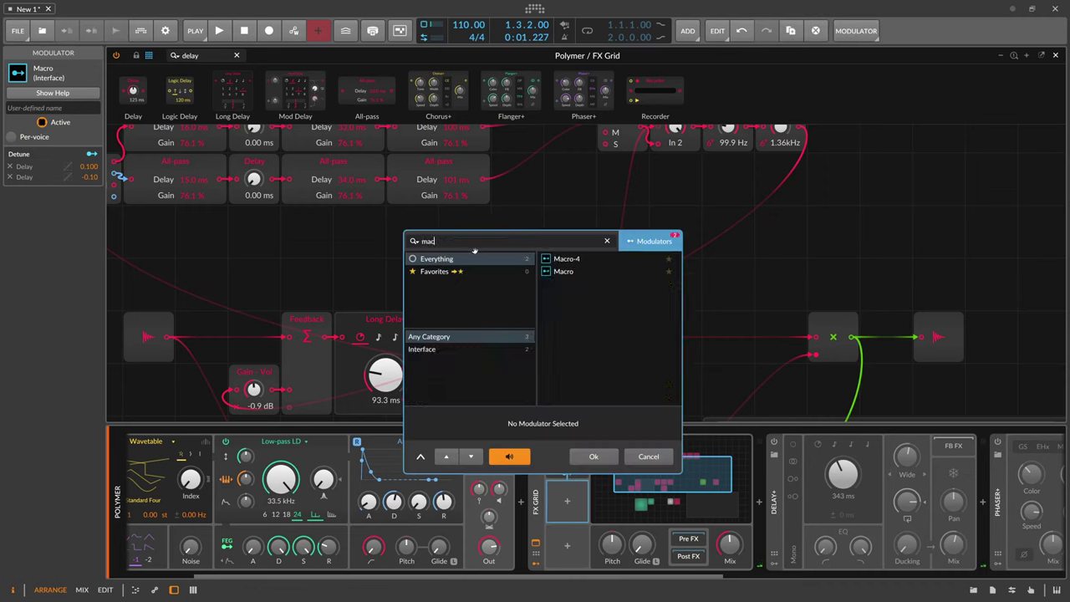
{"action": "key", "text": "Down"}
{"action": "key", "text": "Down"}
{"action": "key", "text": "Return"}
- Lower the feedback path's Gain - Vol to -Inf dB and rename the second Macro as Feedback
{"action": "left_click_drag", "start_coordinate": [302, 276], "coordinate": [342, 266]}
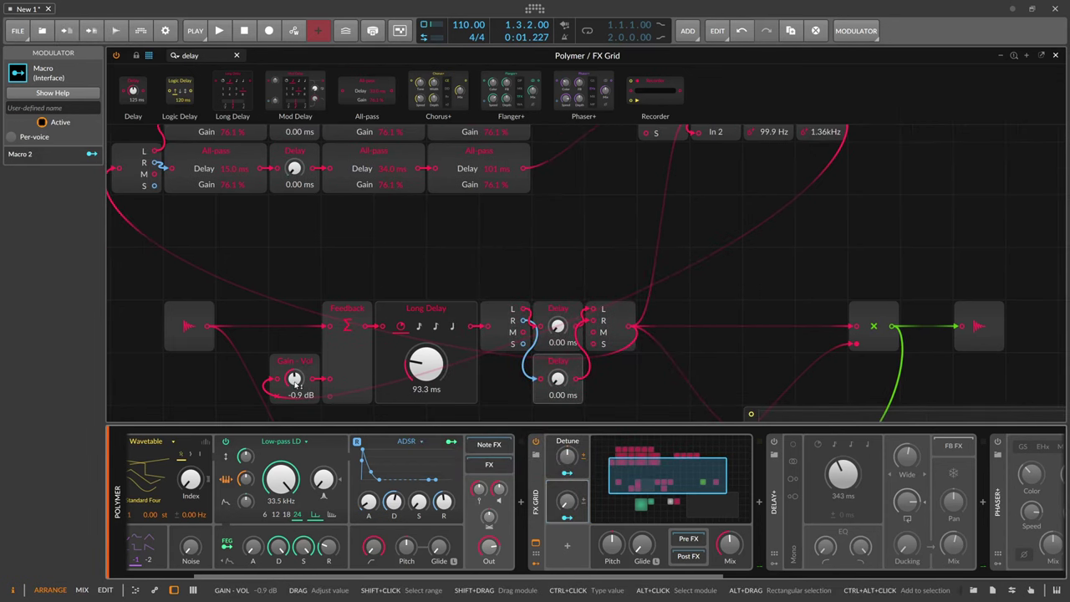
{"action": "left_click_drag", "start_coordinate": [295, 384], "coordinate": [295, 481]}
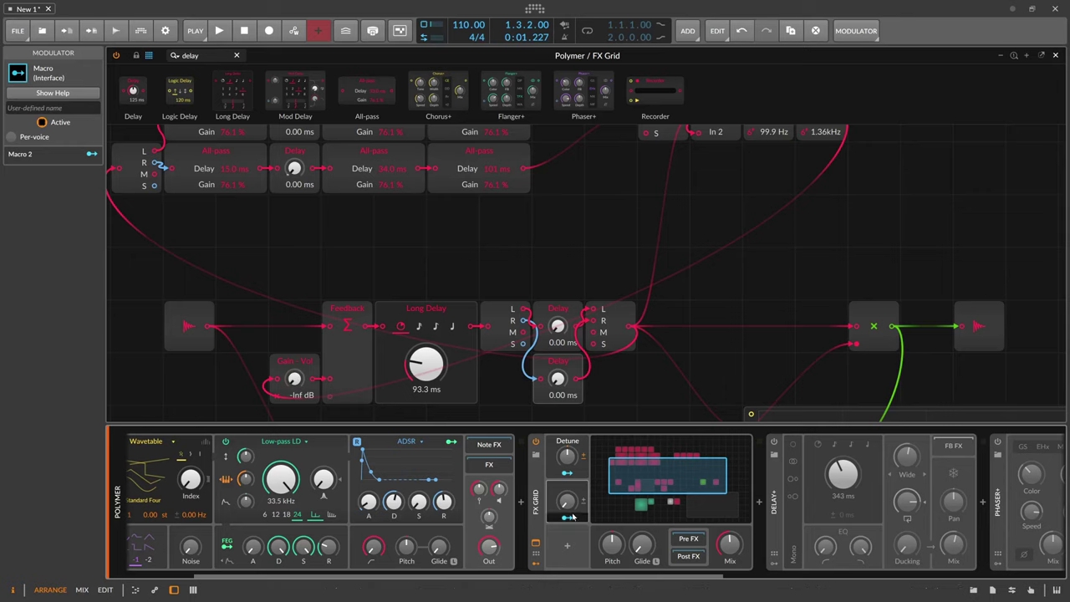
{"action": "left_click", "coordinate": [567, 486]}
{"action": "type", "text": "Feedback"}
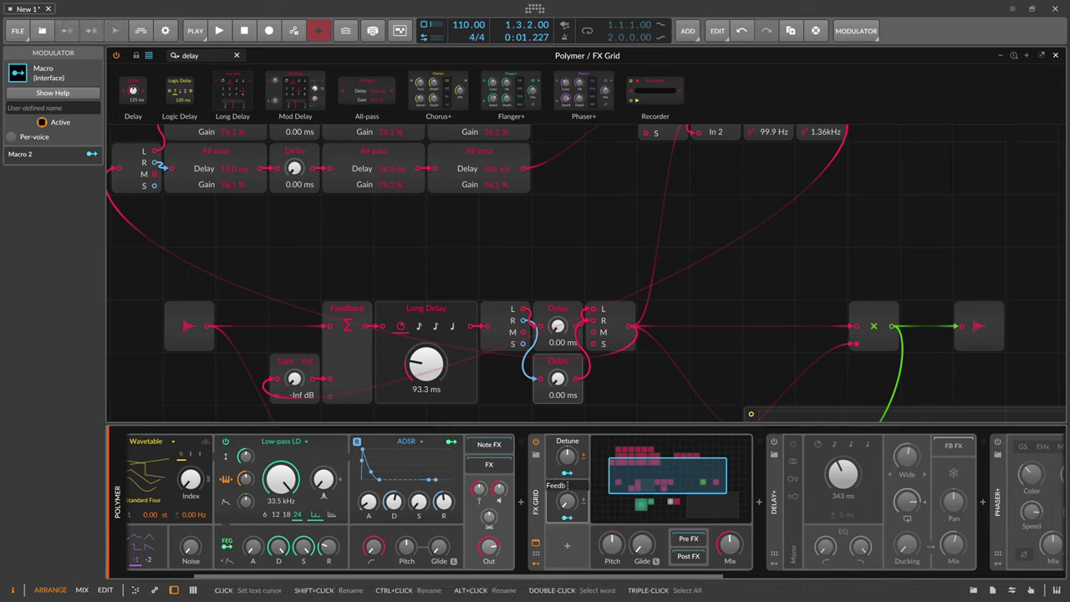
{"action": "key", "text": "Return"}
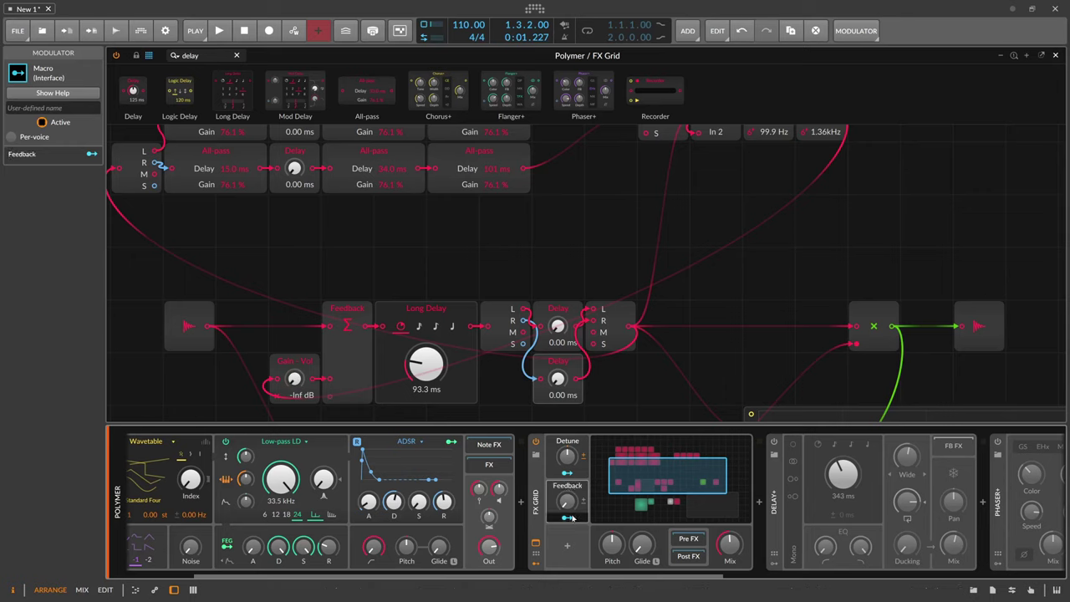
- Map the Feedback macro to the Gain - Vol level with a modulation amount of about 1.03
{"action": "left_click", "coordinate": [568, 519]}
{"action": "left_click_drag", "start_coordinate": [295, 377], "coordinate": [295, 375]}
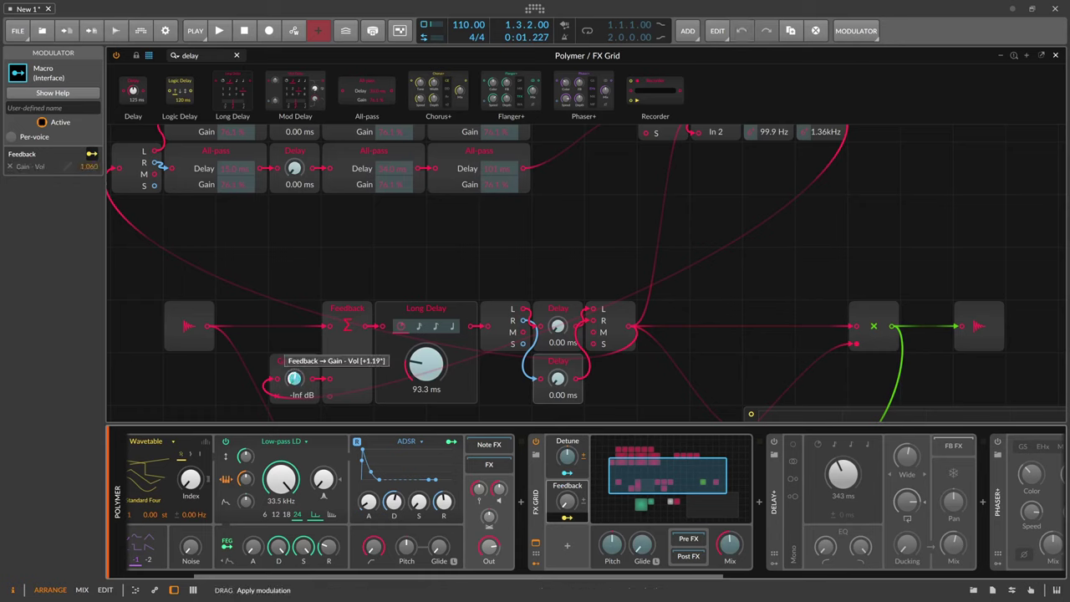
{"action": "left_click_drag", "start_coordinate": [294, 377], "coordinate": [295, 380]}
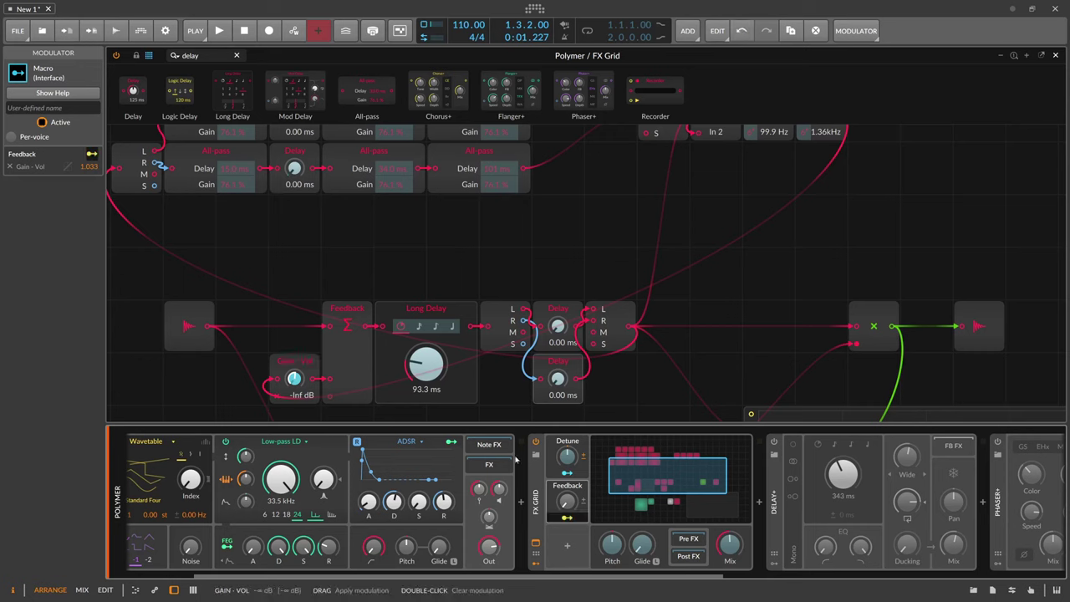
{"action": "left_click", "coordinate": [567, 517]}
- Test the Feedback macro, raise its Gain - Vol modulation amount to about 1.07, and set the macro to about 73%
{"action": "left_click_drag", "start_coordinate": [568, 502], "coordinate": [568, 491]}
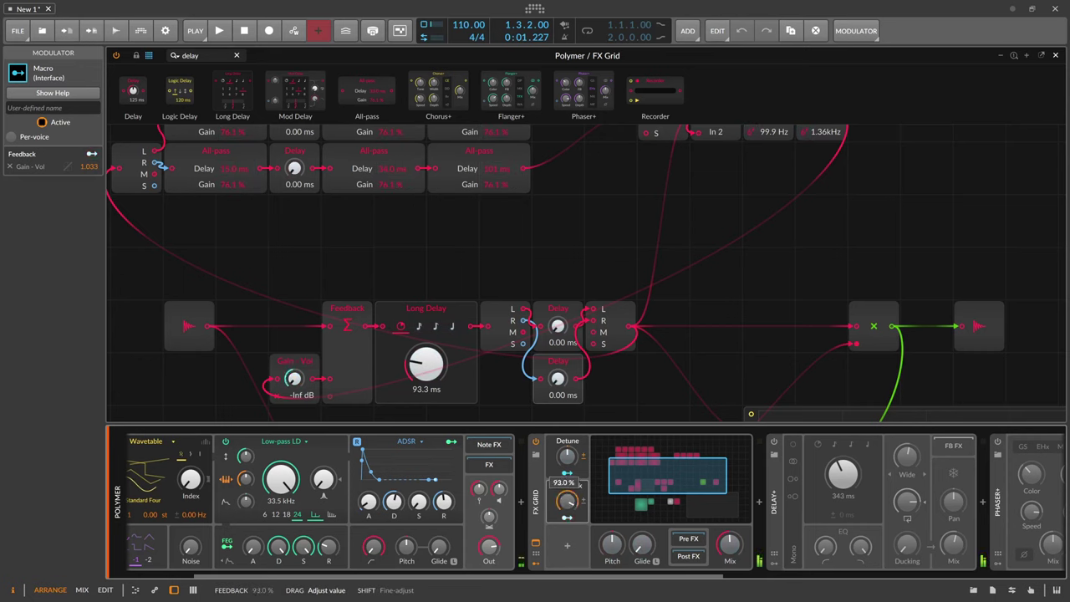
{"action": "left_click_drag", "start_coordinate": [578, 484], "coordinate": [578, 484]}
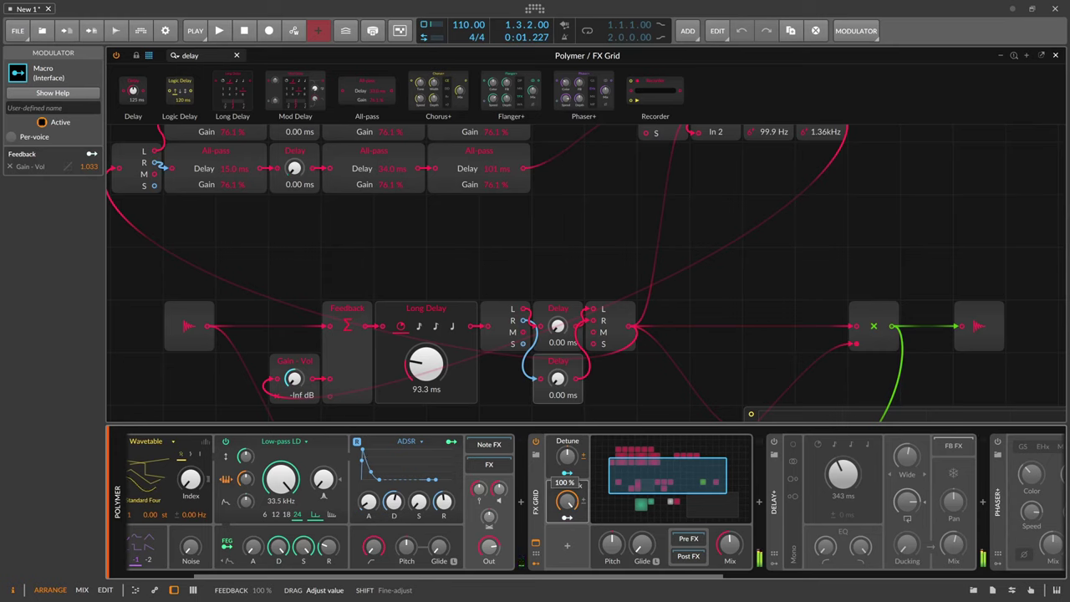
{"action": "left_click_drag", "start_coordinate": [578, 485], "coordinate": [579, 487]}
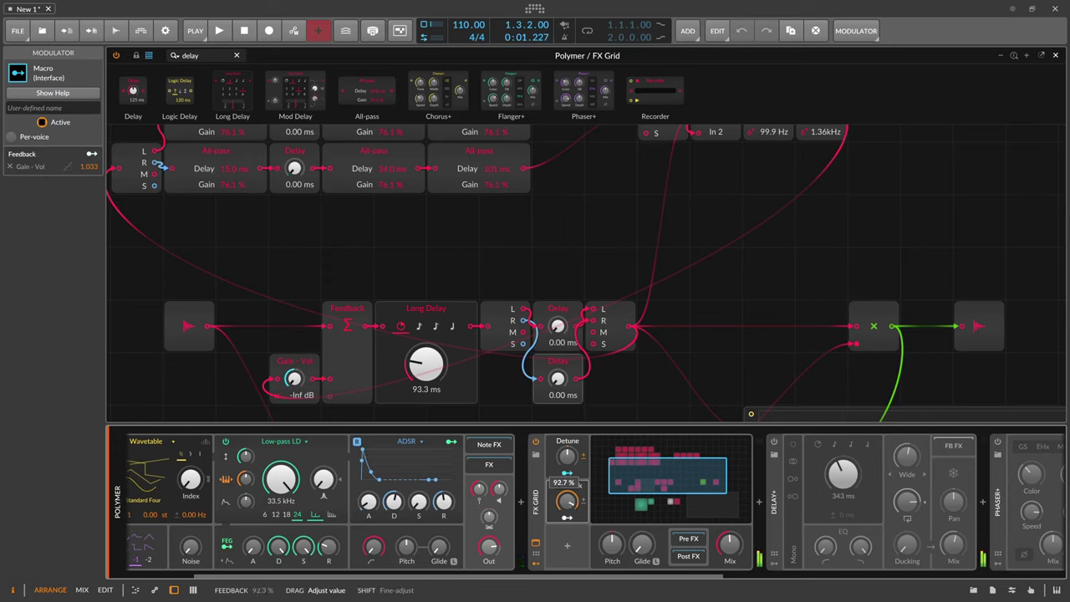
{"action": "left_click", "coordinate": [92, 154]}
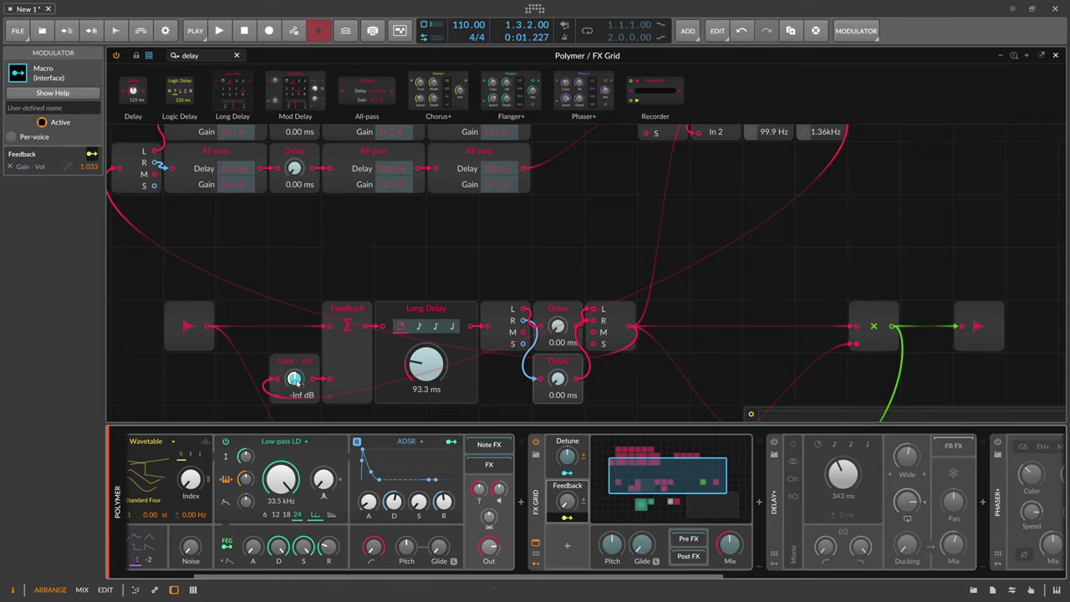
{"action": "left_click", "coordinate": [566, 518]}
{"action": "left_click_drag", "start_coordinate": [566, 502], "coordinate": [567, 478]}
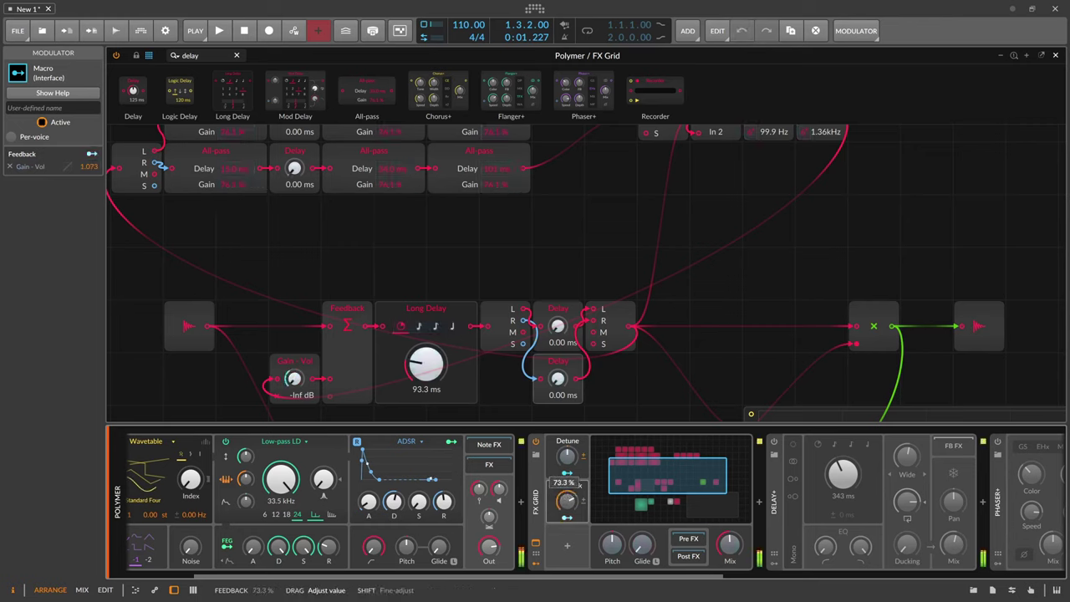
- Insert a third Macro modulator in the slot below Feedback
{"action": "left_click", "coordinate": [568, 546]}
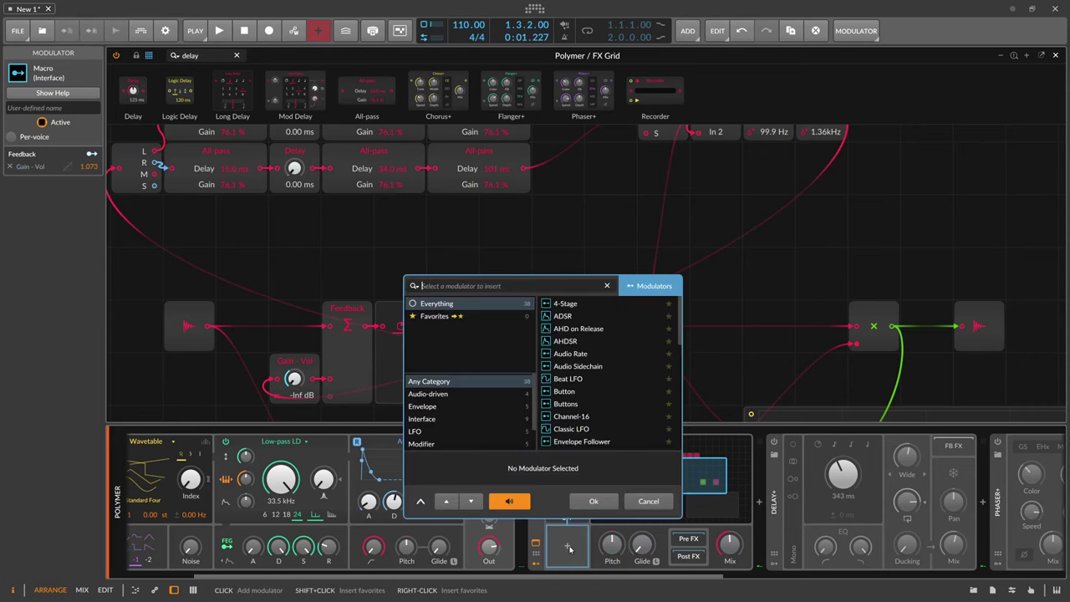
{"action": "type", "text": "macro"}
{"action": "key", "text": "Return"}
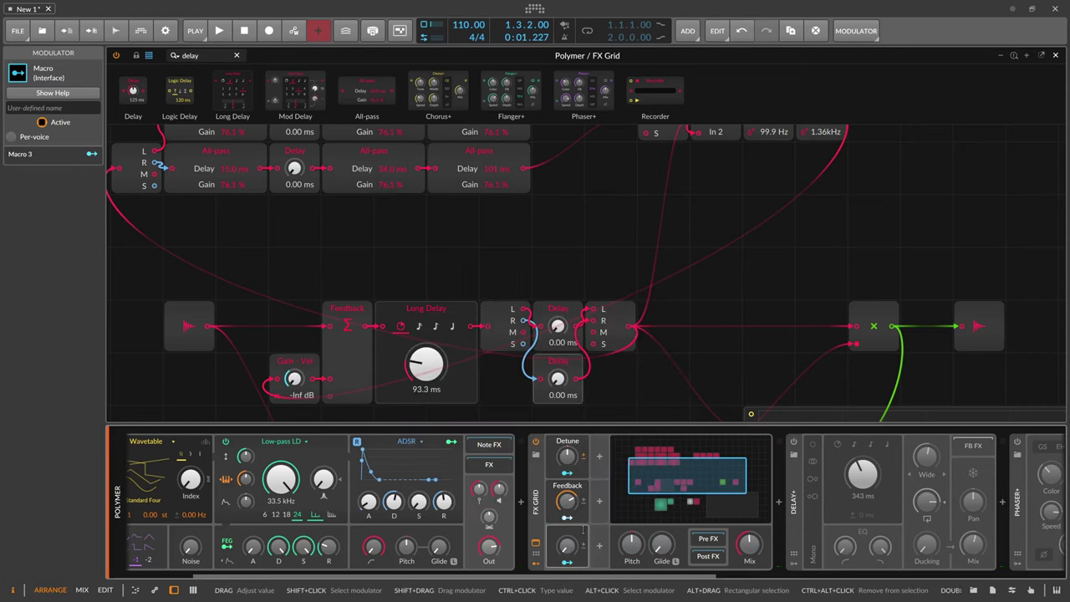
{"action": "scroll", "coordinate": [555, 290], "scroll_direction": "up", "scroll_amount": 4}
{"action": "left_click_drag", "start_coordinate": [557, 290], "coordinate": [519, 320]}
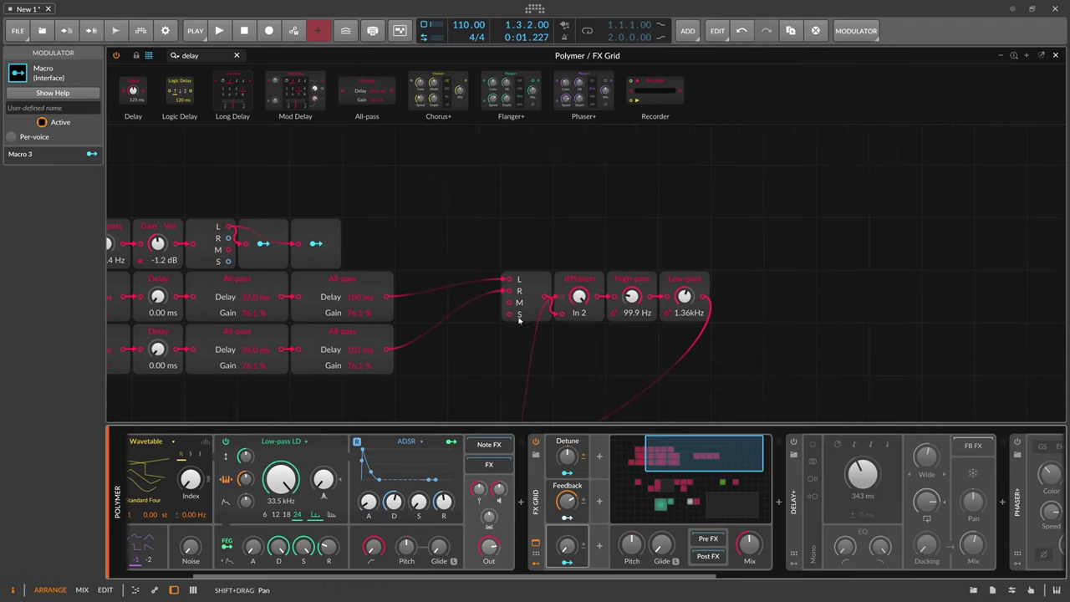
- Map the third macro to the diffusion blend with a modulation amount of 1.000 and rename the macro as Diffusion
{"action": "left_click_drag", "start_coordinate": [567, 562], "coordinate": [578, 296]}
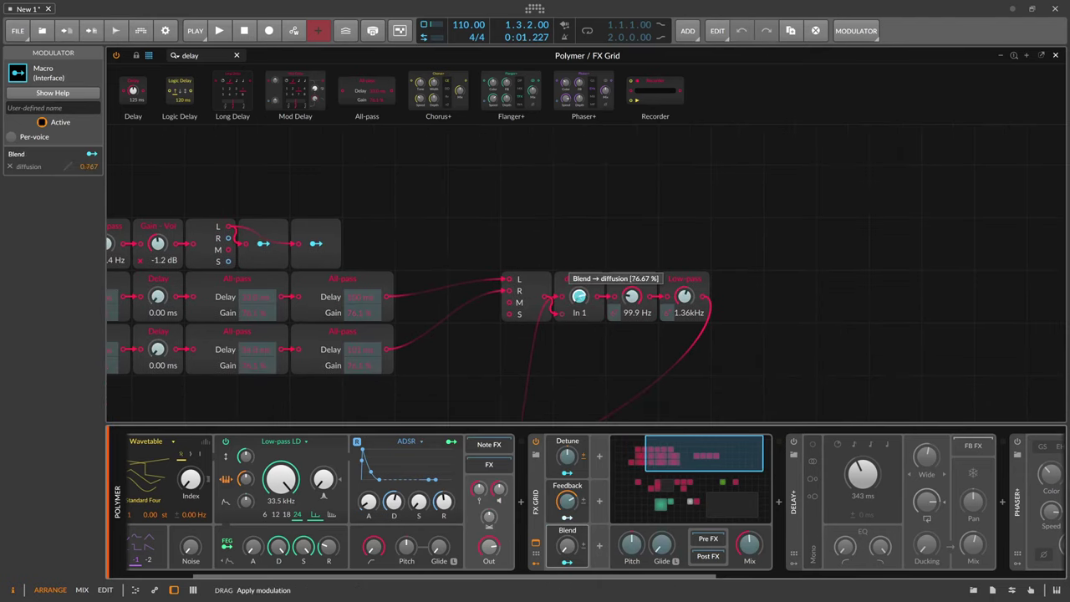
{"action": "double_click", "coordinate": [567, 530]}
{"action": "type", "text": "Di"}
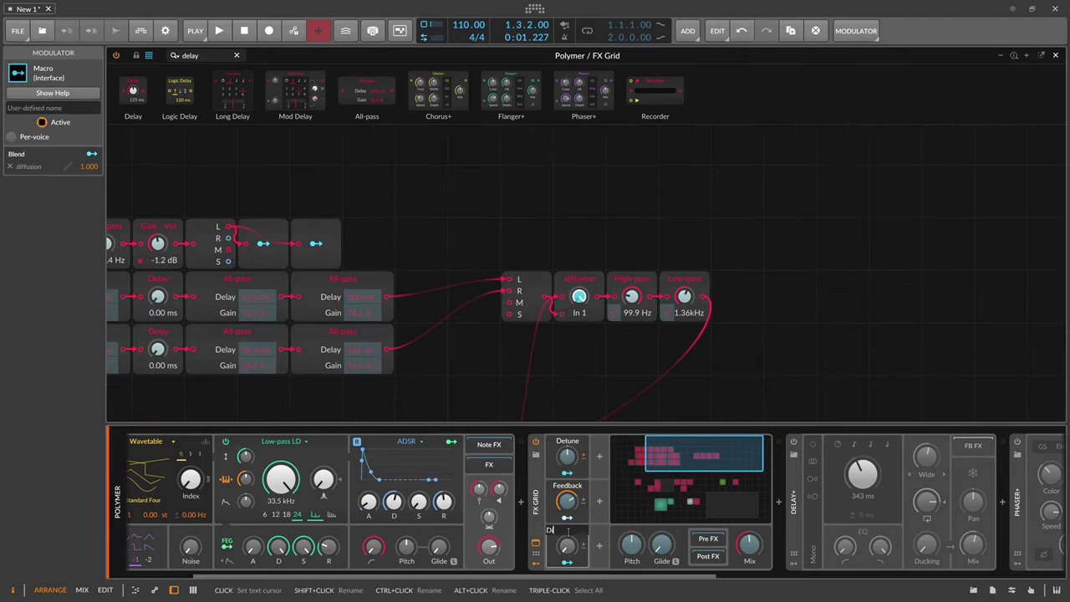
{"action": "type", "text": "ffusion"}
{"action": "key", "text": "Return"}
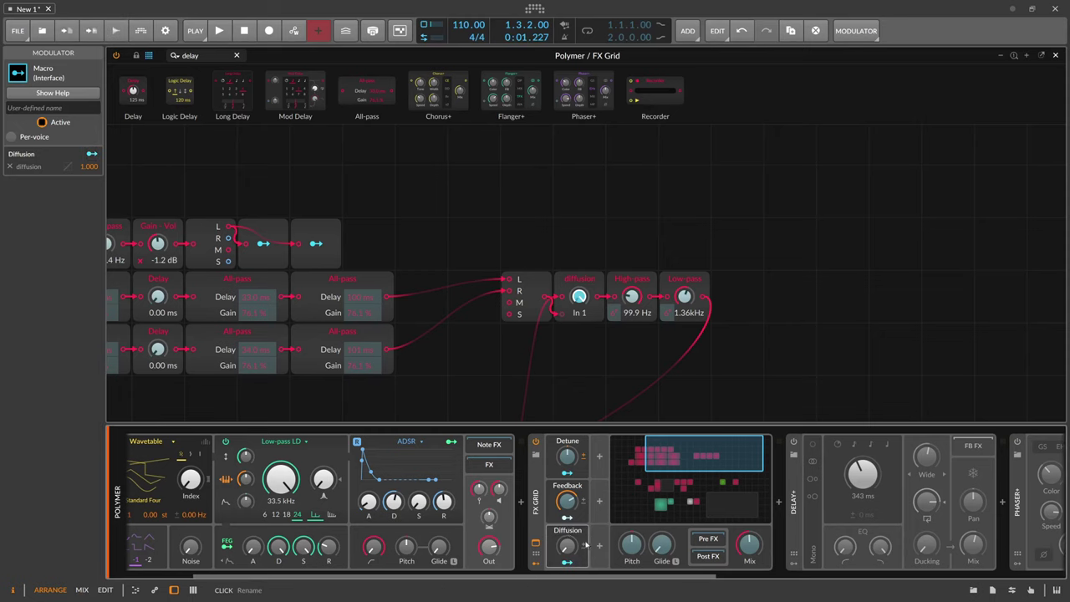
- Set the Diffusion macro to about 85% and insert a fourth Macro modulator in the slot beside it
{"action": "left_click", "coordinate": [567, 562]}
{"action": "left_click_drag", "start_coordinate": [567, 547], "coordinate": [567, 500]}
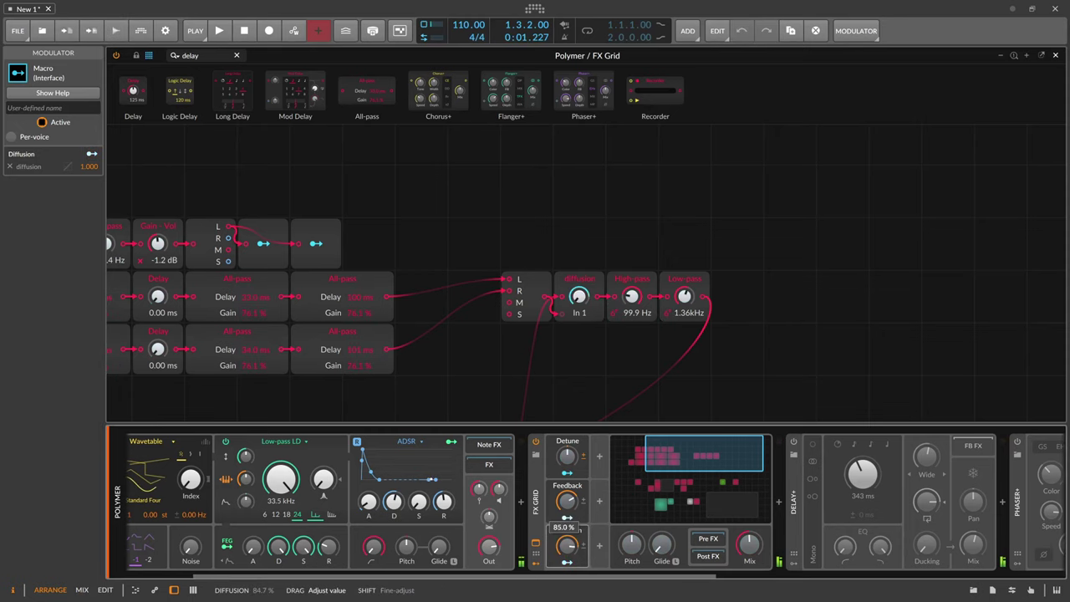
{"action": "left_click", "coordinate": [599, 545]}
{"action": "type", "text": "mac"}
{"action": "key", "text": "Down"}
{"action": "key", "text": "Down"}
{"action": "key", "text": "Return"}
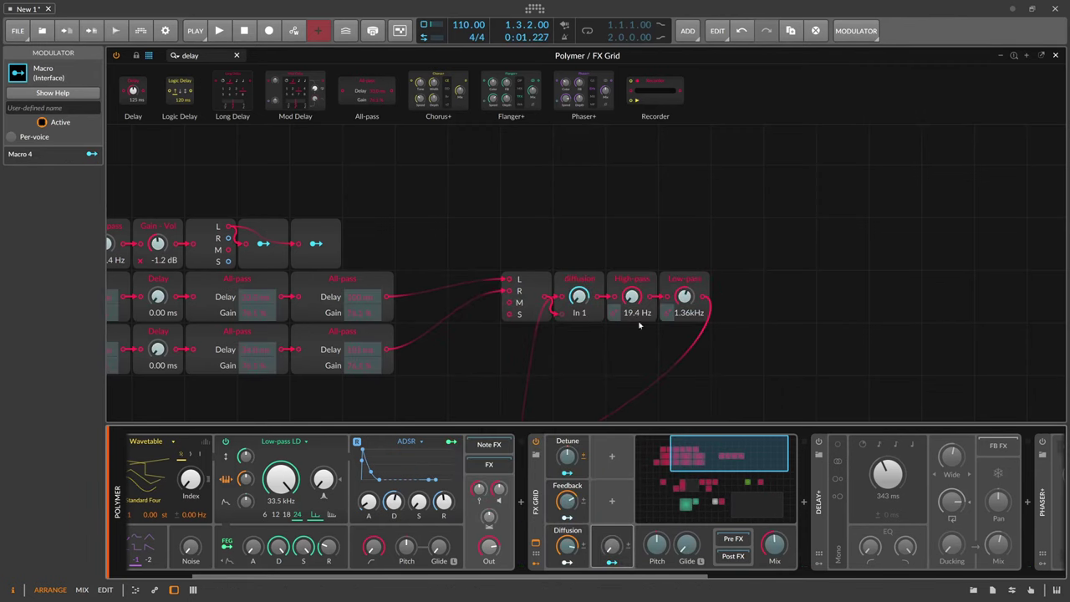
- Map the fourth macro to the High-pass cutoff and insert a fifth Macro modulator in the slot beside Feedback
{"action": "left_click_drag", "start_coordinate": [631, 302], "coordinate": [631, 296]}
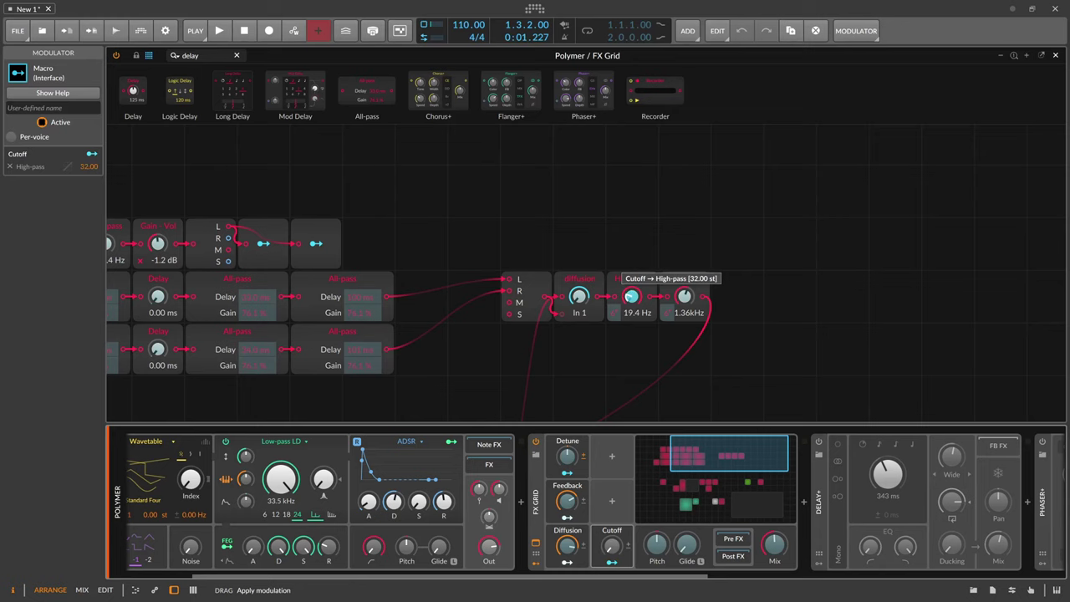
{"action": "left_click", "coordinate": [611, 501]}
{"action": "type", "text": "macro"}
{"action": "key", "text": "Return"}
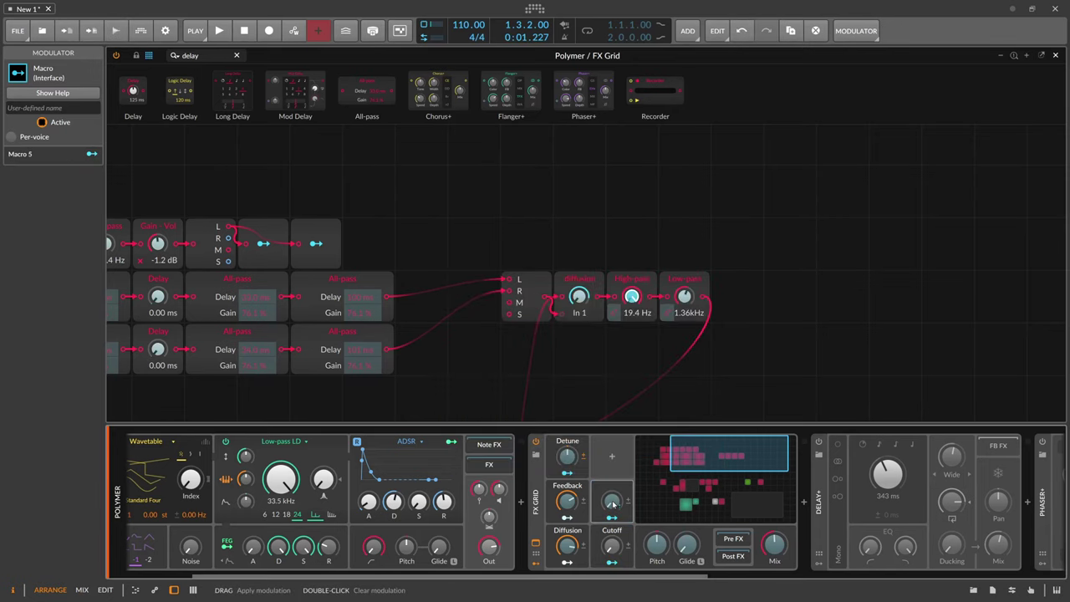
- Set the Low-pass cutoff to 19.4 Hz and map the fifth macro to it with a modulation amount of 129.0
{"action": "left_click_drag", "start_coordinate": [684, 298], "coordinate": [673, 314]}
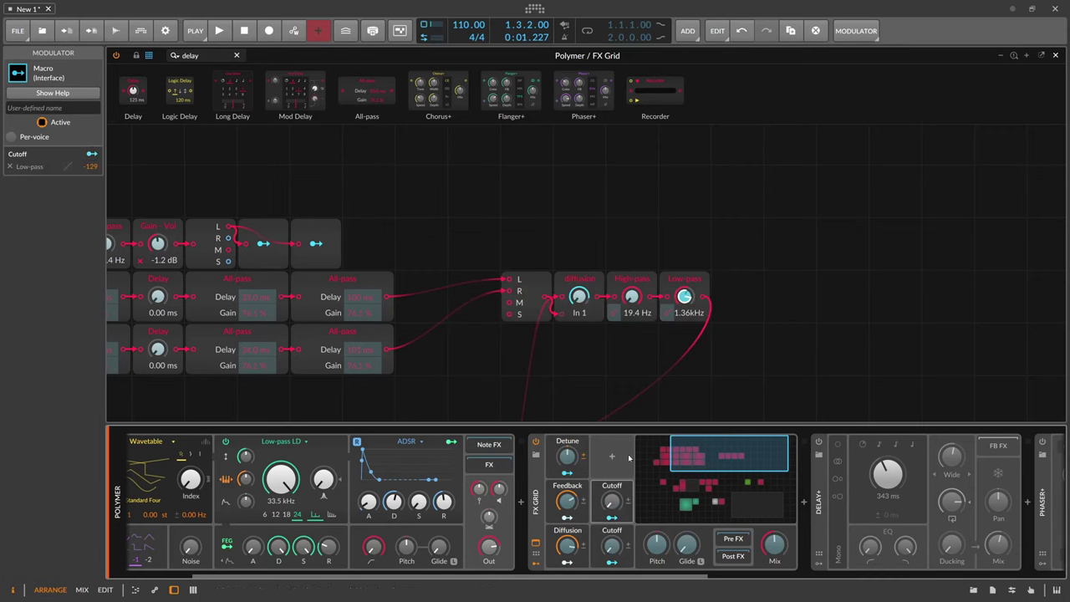
{"action": "left_click_drag", "start_coordinate": [614, 518], "coordinate": [620, 512]}
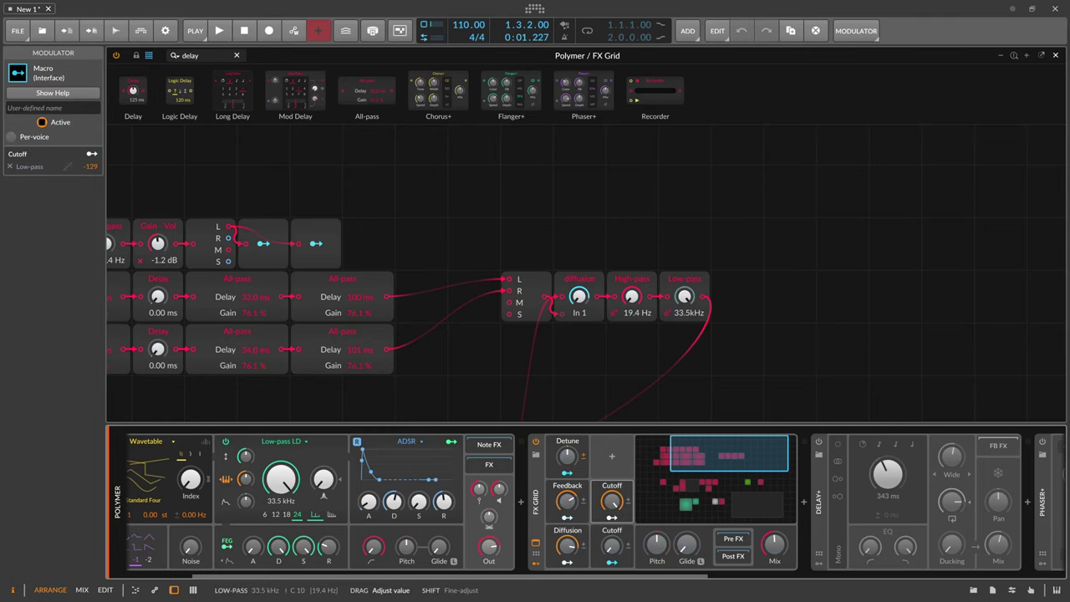
{"action": "mouse_move", "coordinate": [685, 300]}
{"action": "left_mouse_down"}
{"action": "mouse_move", "coordinate": [685, 310]}
{"action": "mouse_move", "coordinate": [688, 283]}
{"action": "left_mouse_up"}
{"action": "left_click", "coordinate": [612, 518]}
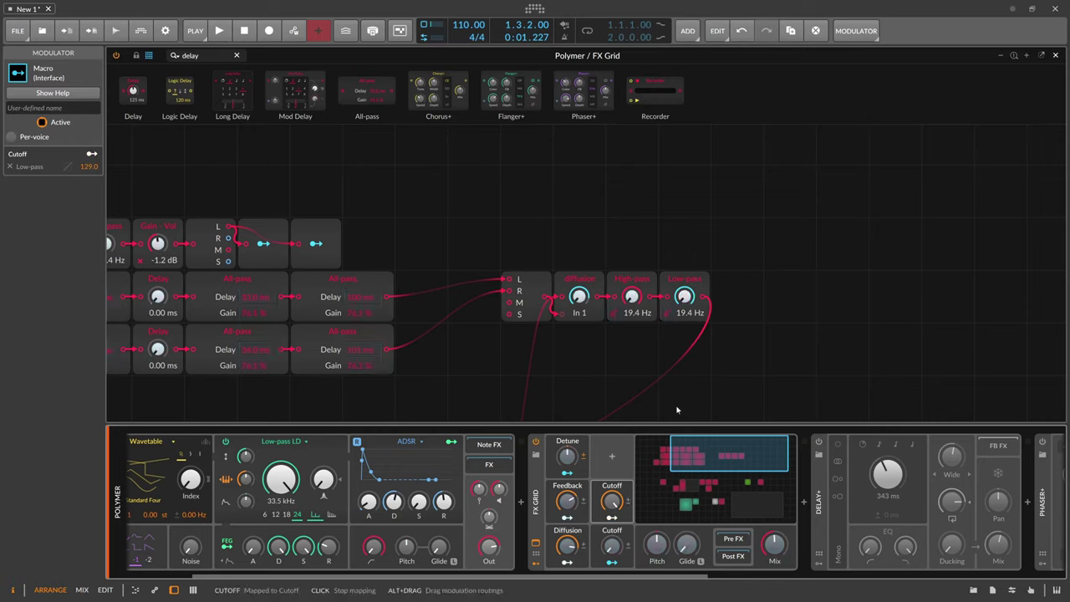
{"action": "left_click_drag", "start_coordinate": [627, 501], "coordinate": [627, 504]}
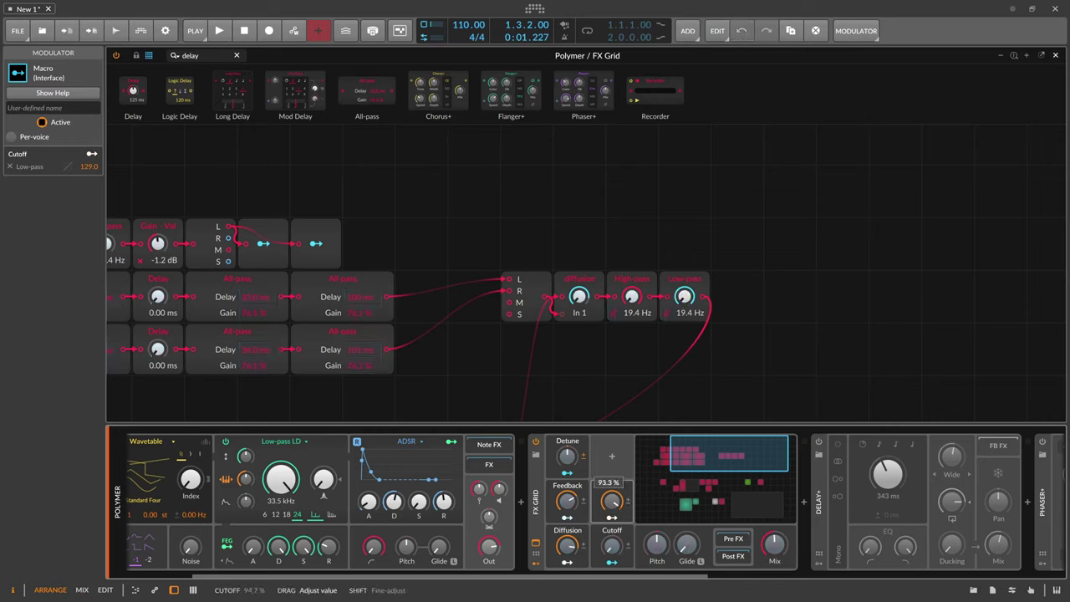
- Rename the macro controlling the Low-pass cutoff as Low Pass and the one controlling the High-pass cutoff as High Pass
{"action": "double_click", "coordinate": [610, 485]}
{"action": "type", "text": "Lo"}
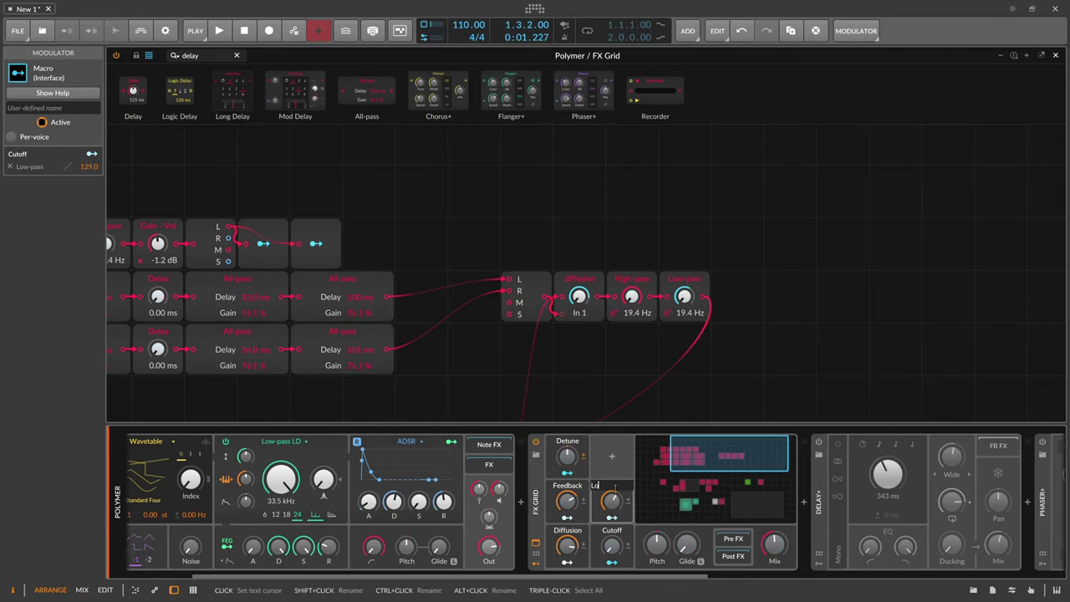
{"action": "type", "text": "w Pass"}
{"action": "key", "text": "Return"}
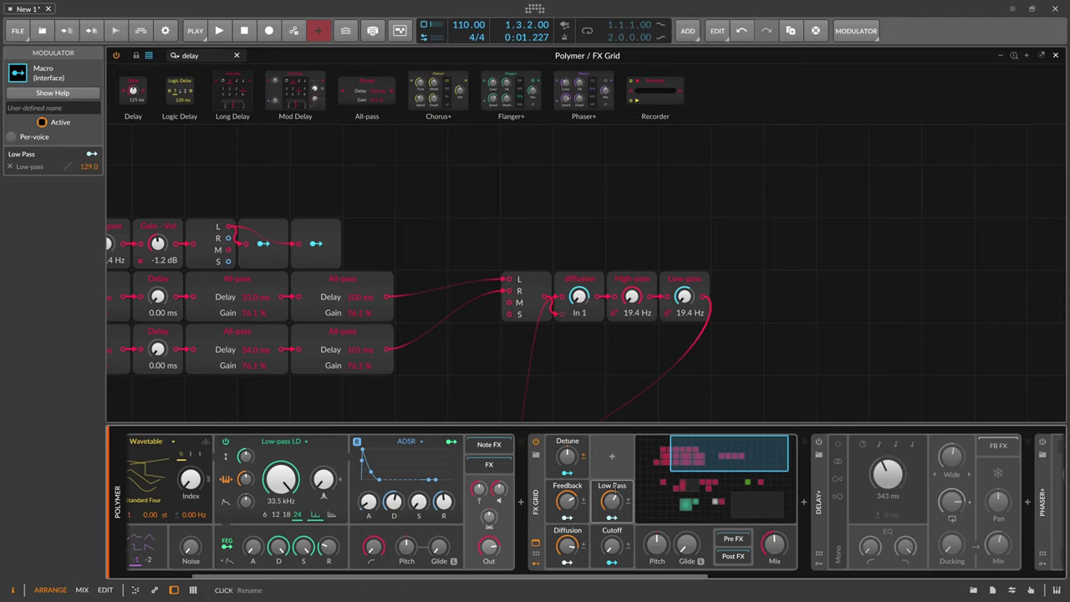
{"action": "double_click", "coordinate": [613, 530]}
{"action": "type", "text": "Hig"}
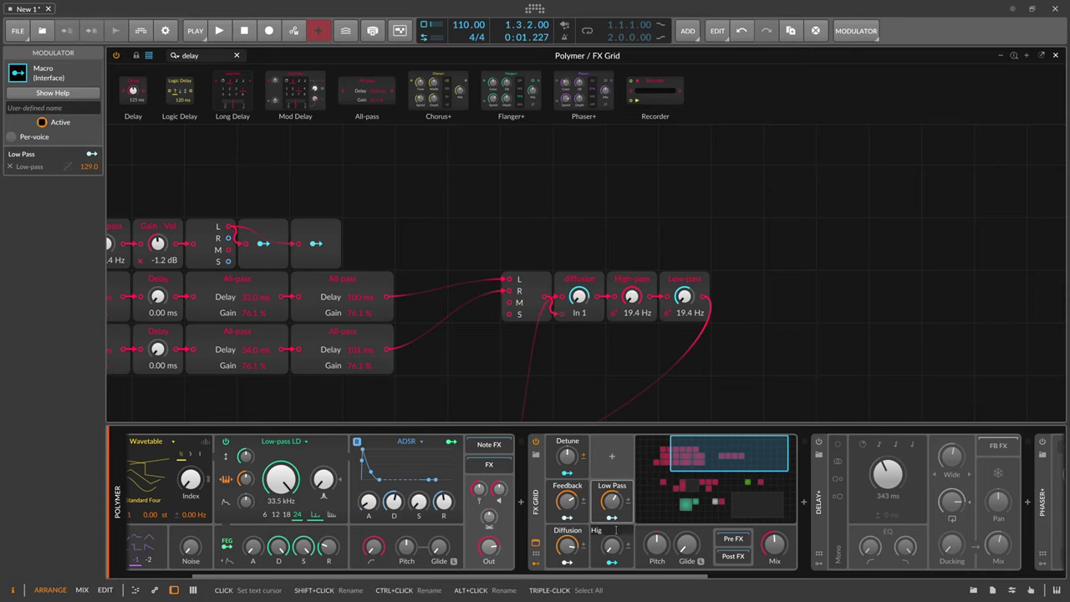
{"action": "type", "text": "h Pas"}
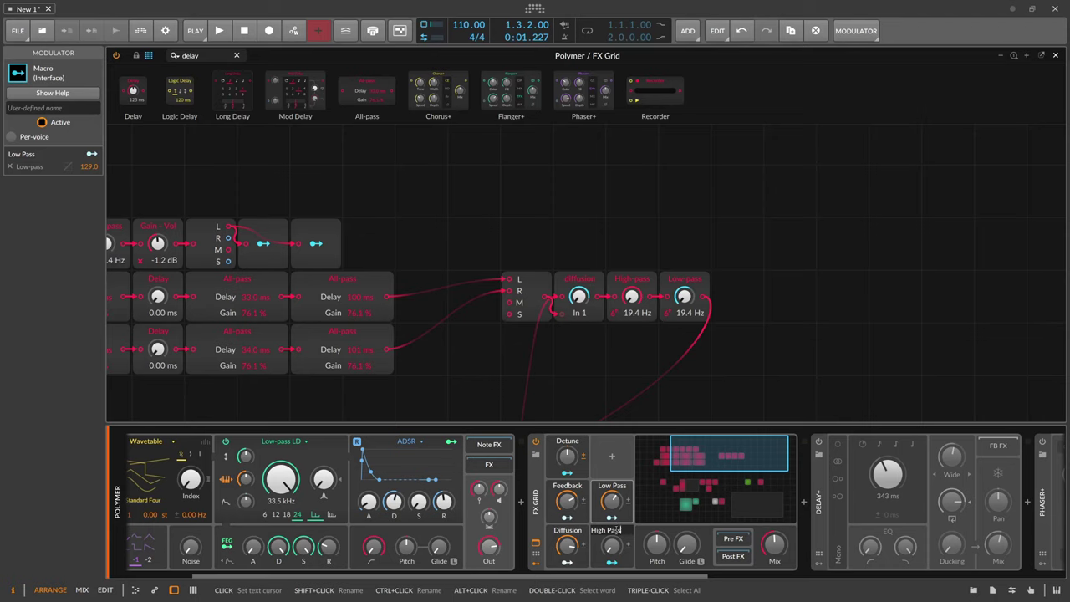
{"action": "type", "text": "s"}
{"action": "key", "text": "Return"}
- Move the Low Pass macro into a new slot beside the High Pass macro
{"action": "left_click", "coordinate": [600, 488]}
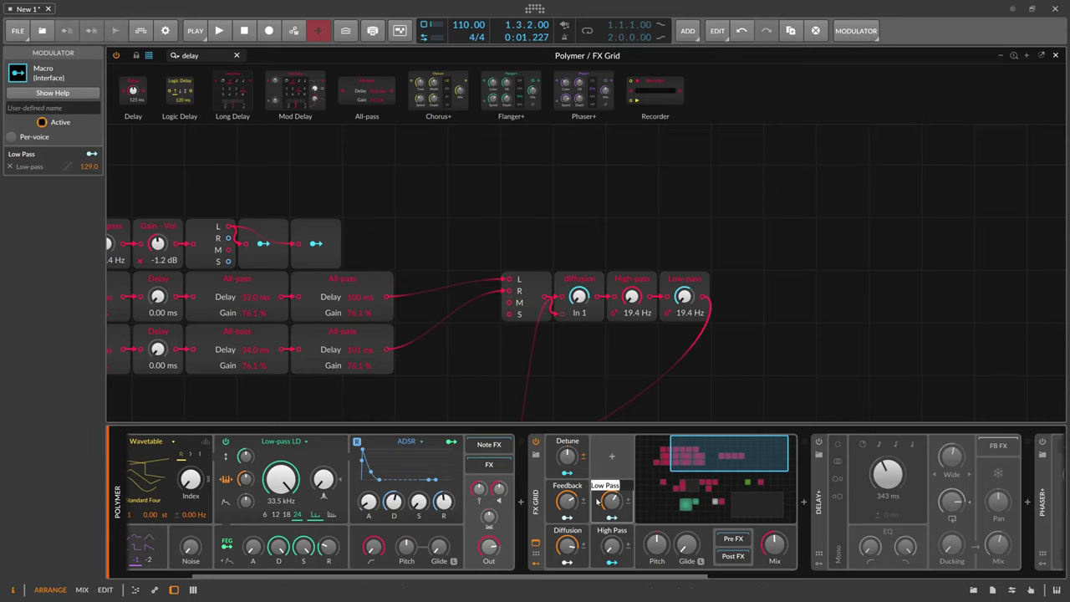
{"action": "left_click", "coordinate": [599, 503]}
{"action": "left_click_drag", "start_coordinate": [597, 505], "coordinate": [656, 545]}
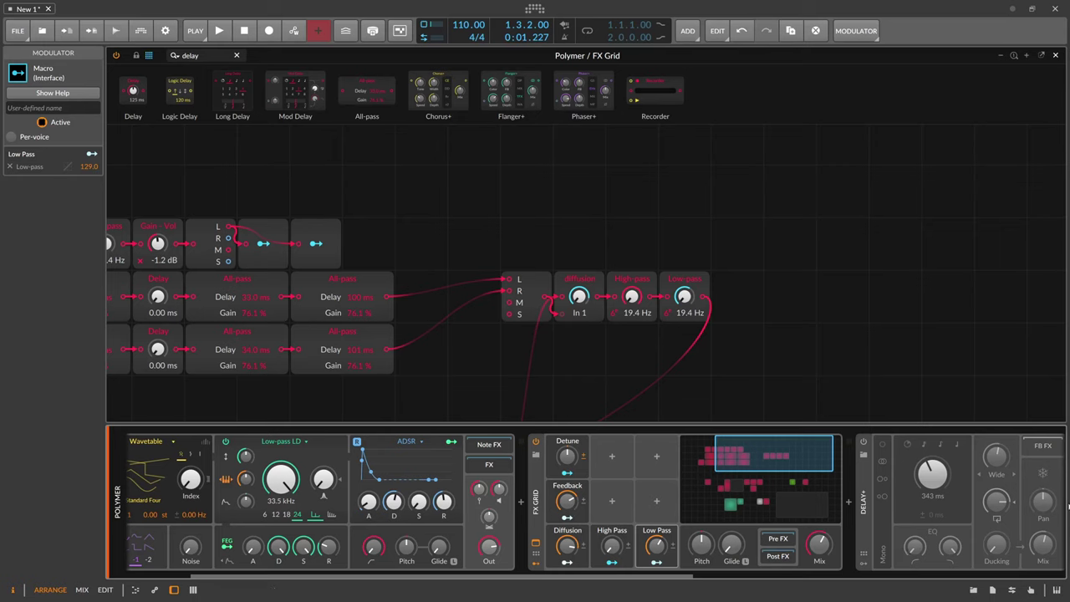
- Insert a Macro modulator in the empty slot between the Feedback and High Pass macros
{"action": "left_click", "coordinate": [612, 502]}
{"action": "type", "text": "mac"}
{"action": "key", "text": "Down"}
{"action": "key", "text": "Down"}
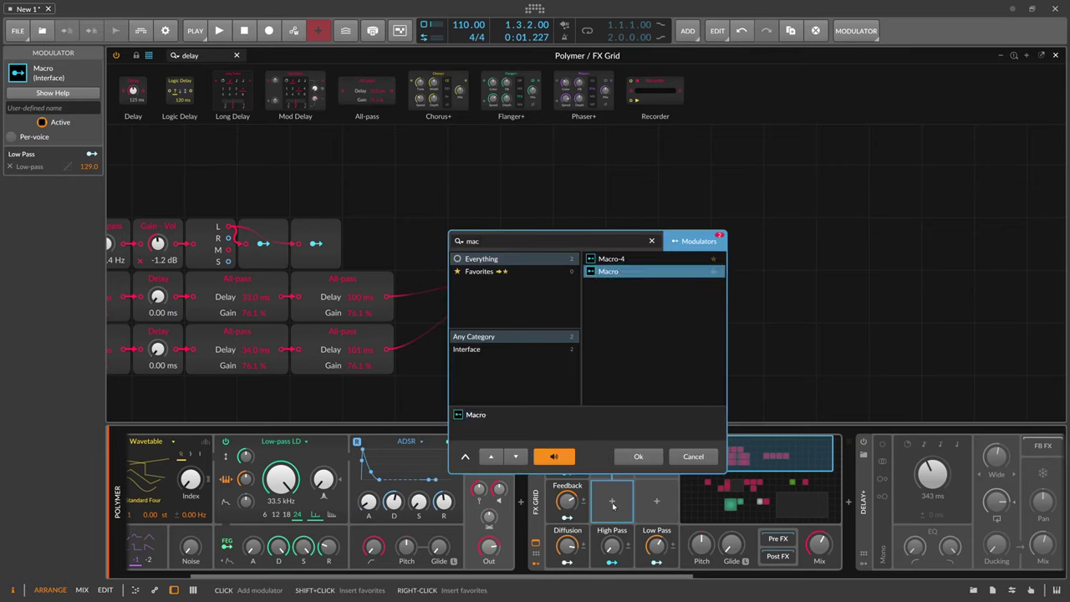
{"action": "key", "text": "Return"}
- Lower the Ducking amount to 0.00% and map the new macro to it with a modulation amount of 100%
{"action": "left_click_drag", "start_coordinate": [490, 391], "coordinate": [490, 174]}
{"action": "left_click_drag", "start_coordinate": [494, 288], "coordinate": [391, 273]}
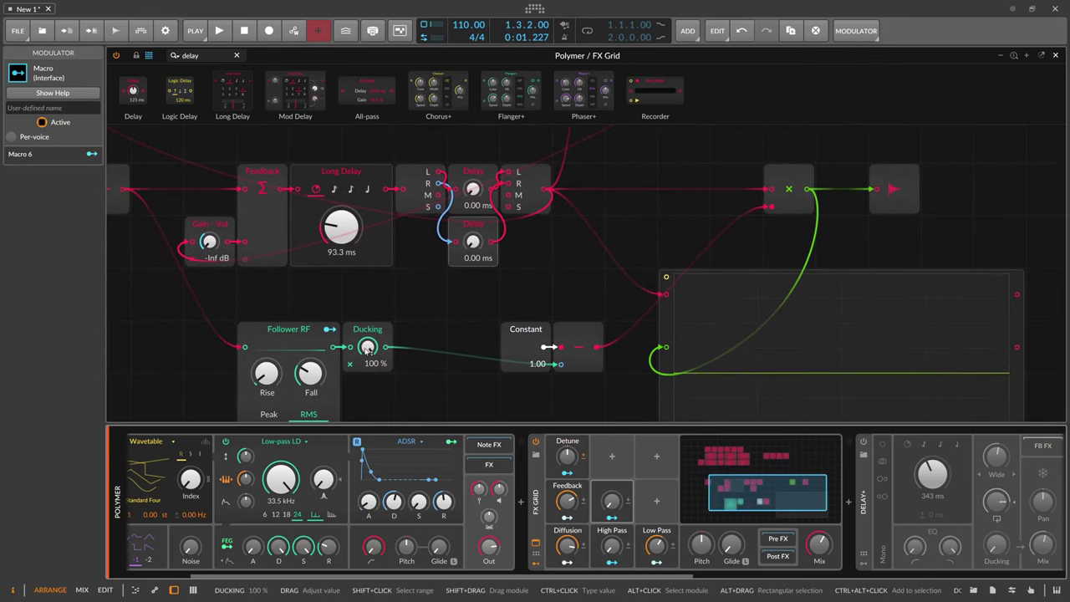
{"action": "left_click_drag", "start_coordinate": [367, 347], "coordinate": [368, 418]}
{"action": "left_click", "coordinate": [612, 518]}
{"action": "left_click_drag", "start_coordinate": [368, 347], "coordinate": [368, 276]}
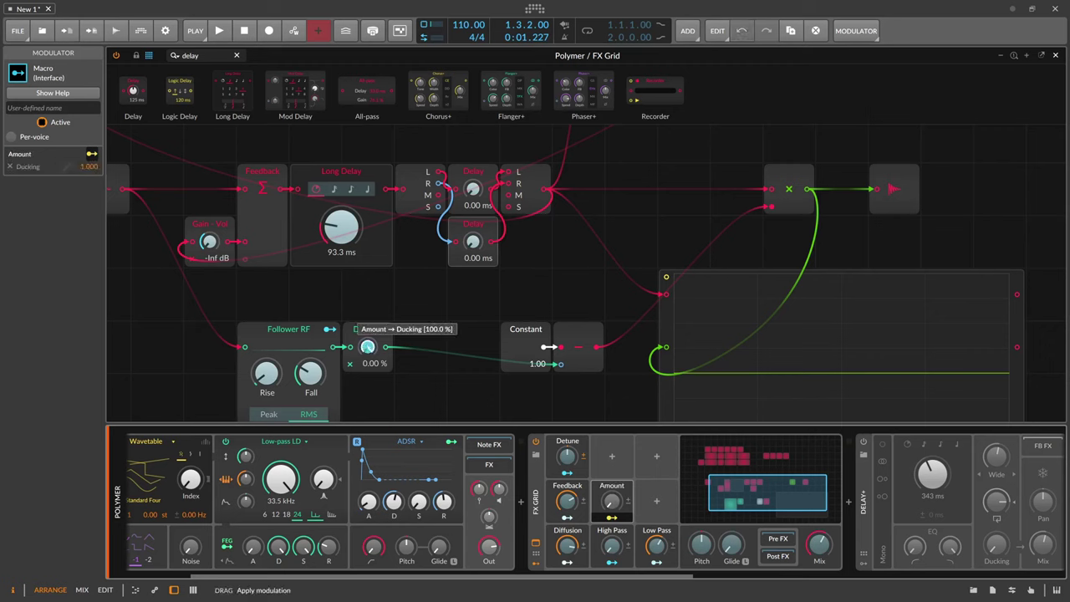
- Rename the macro controlling the ducking amount as Ducking
{"action": "double_click", "coordinate": [618, 485]}
{"action": "type", "text": "Ducking"}
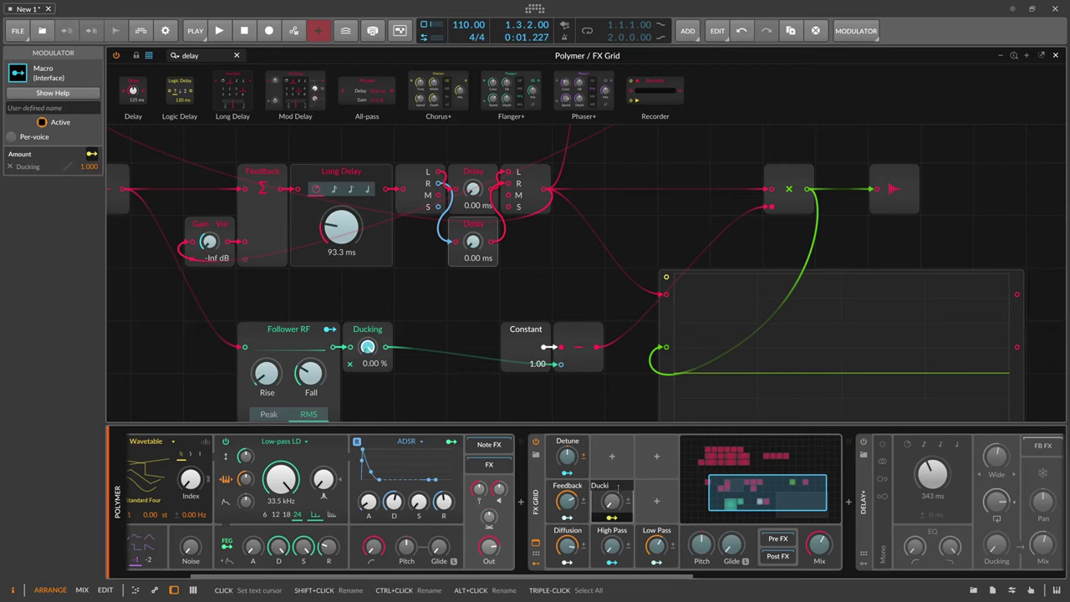
{"action": "key", "text": "Return"}
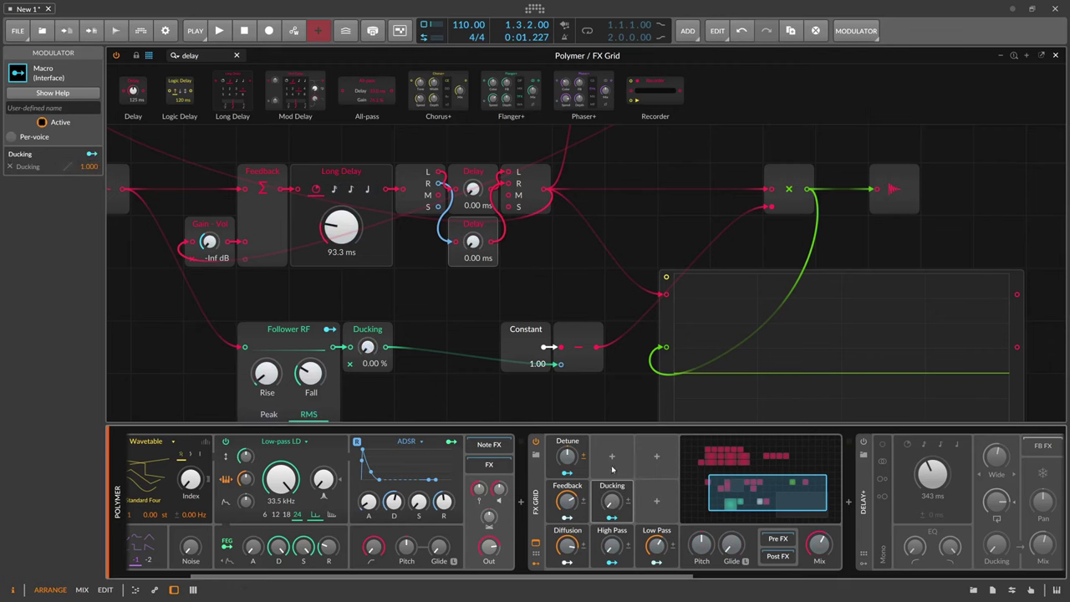
- Insert another Macro modulator in the slot above Ducking and name it Wide
{"action": "left_click", "coordinate": [612, 457]}
{"action": "type", "text": "macro"}
{"action": "key", "text": "Down"}
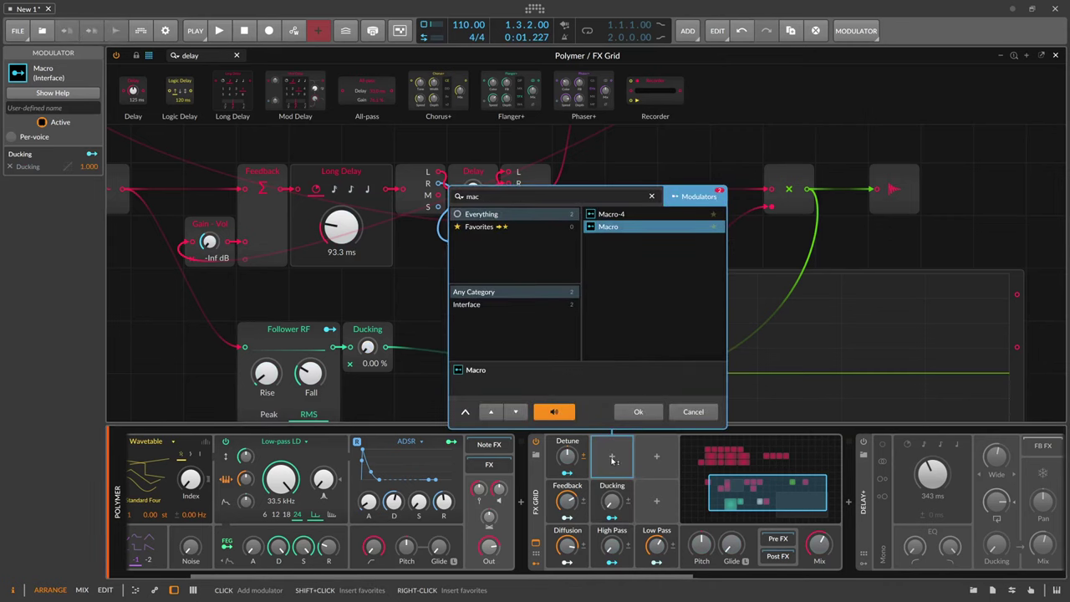
{"action": "key", "text": "Return"}
{"action": "left_click", "coordinate": [619, 444]}
{"action": "type", "text": "W"}
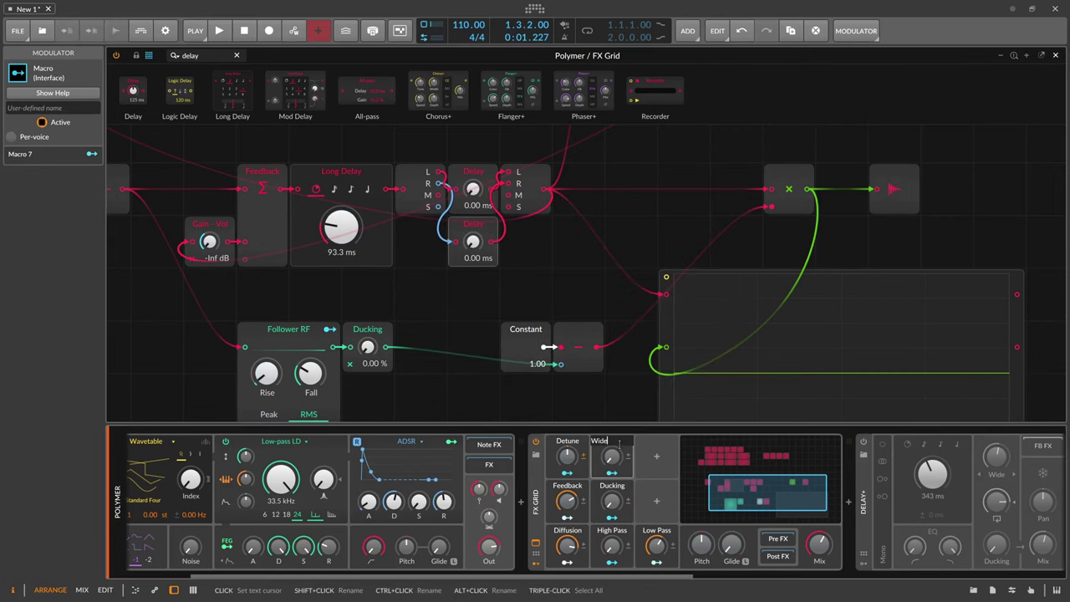
{"action": "type", "text": "ide"}
{"action": "key", "text": "Return"}
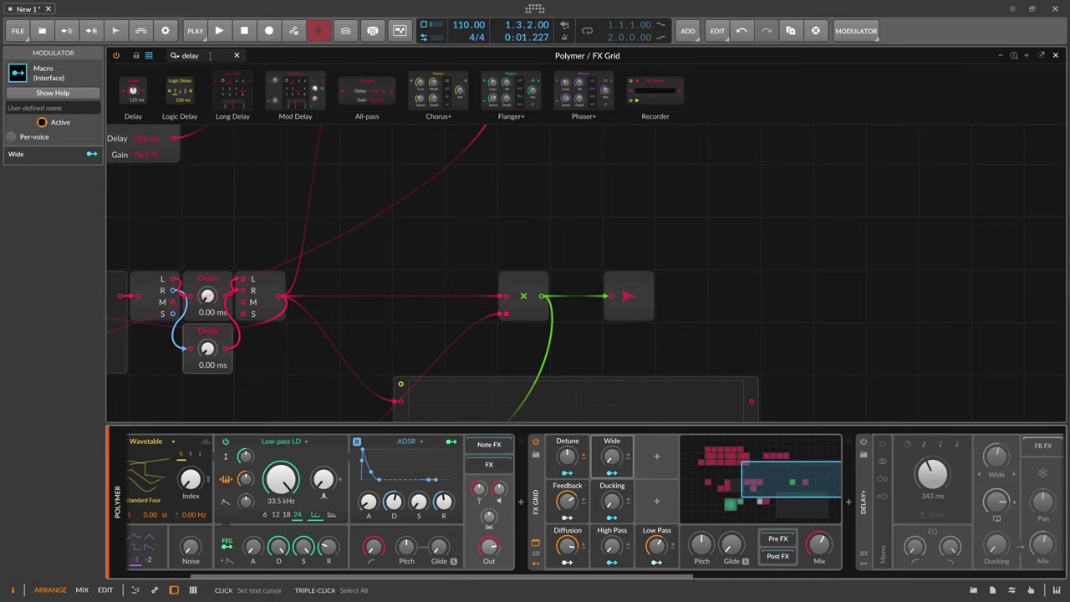
- Insert a Stereo Width module between the multiply module and the output, with its width at 100%
{"action": "double_click", "coordinate": [210, 55]}
{"action": "type", "text": "stere"}
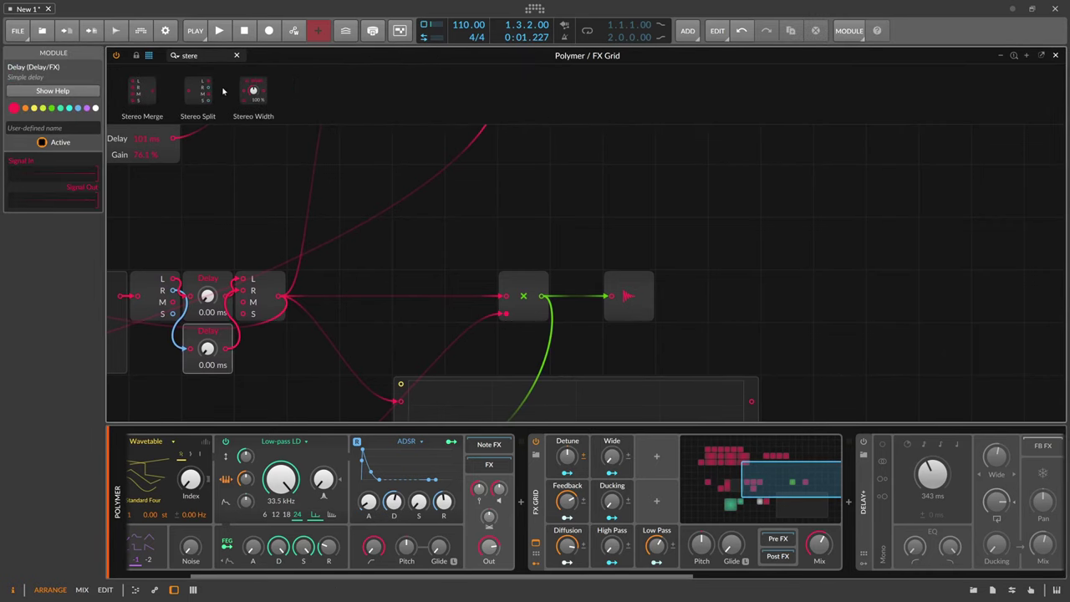
{"action": "left_click_drag", "start_coordinate": [253, 90], "coordinate": [577, 296]}
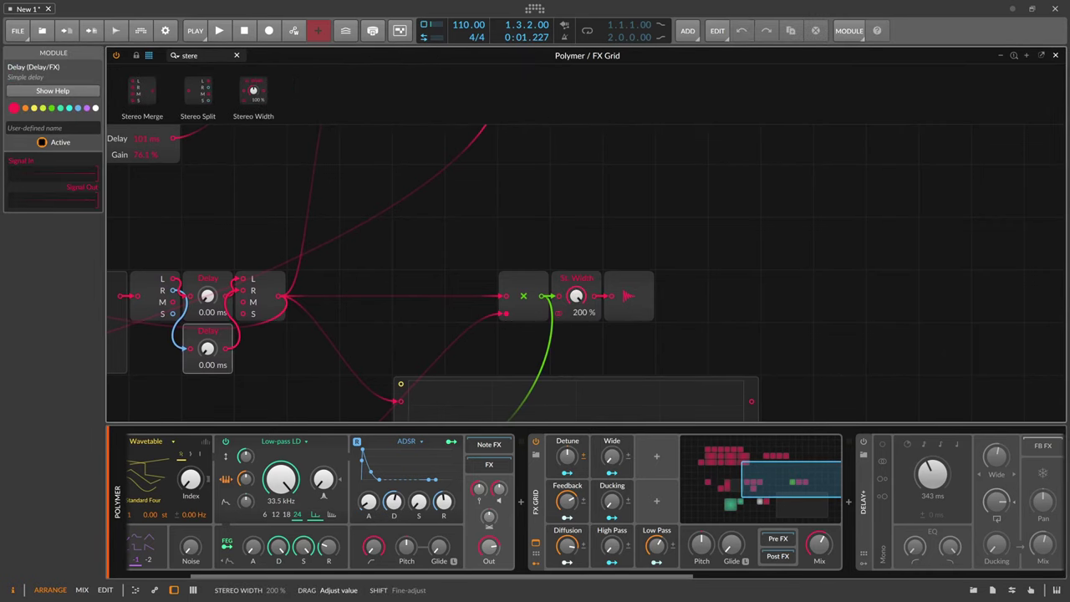
{"action": "double_click", "coordinate": [576, 296]}
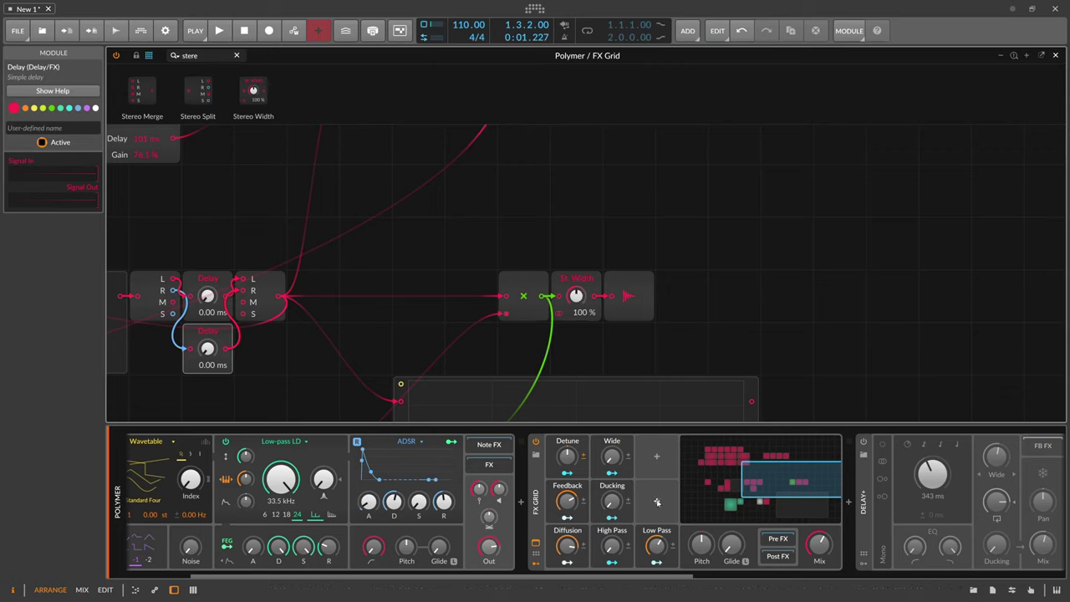
- Try mapping the Wide macro to the Stereo Width with the base width lowered to 0.00%
{"action": "left_click", "coordinate": [613, 473]}
{"action": "left_click_drag", "start_coordinate": [577, 296], "coordinate": [577, 242]}
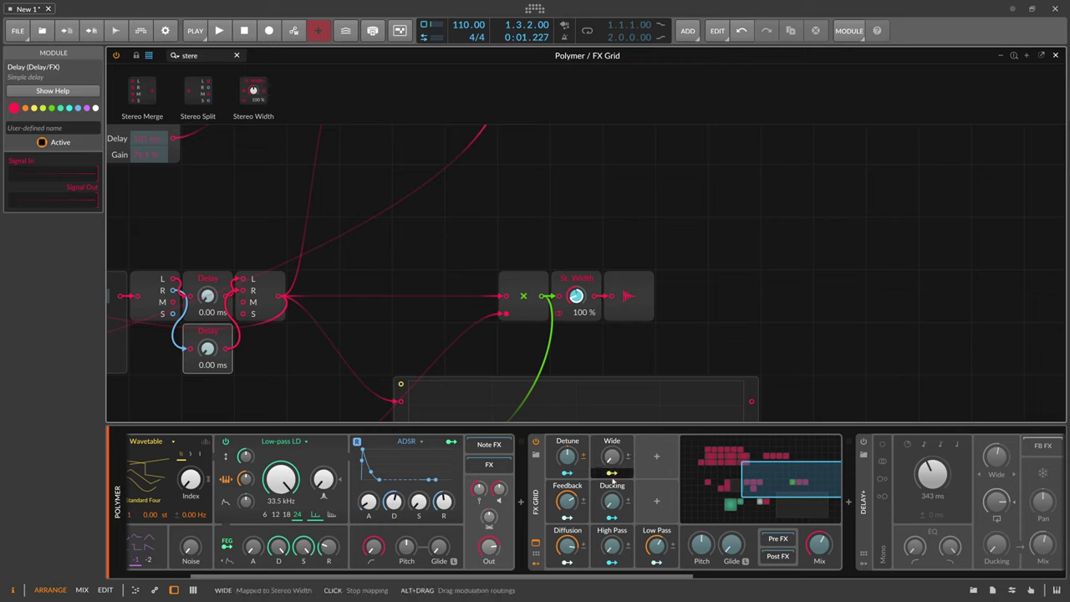
{"action": "left_click", "coordinate": [613, 473]}
{"action": "left_click_drag", "start_coordinate": [577, 297], "coordinate": [576, 368]}
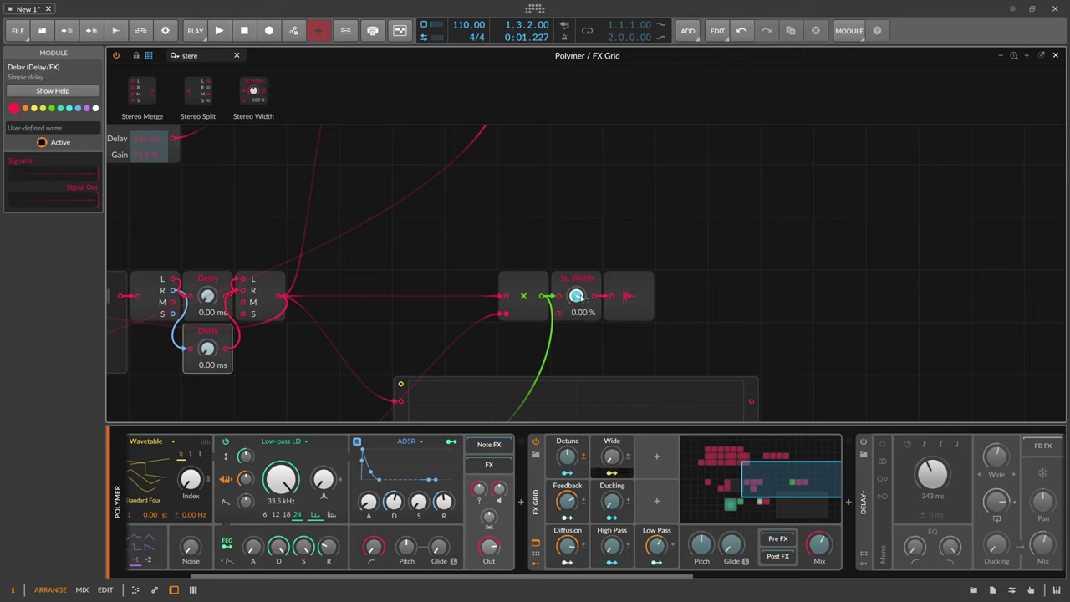
{"action": "mouse_move", "coordinate": [614, 459]}
{"action": "left_mouse_down"}
{"action": "mouse_move", "coordinate": [614, 439]}
{"action": "mouse_move", "coordinate": [611, 452]}
{"action": "left_mouse_up"}
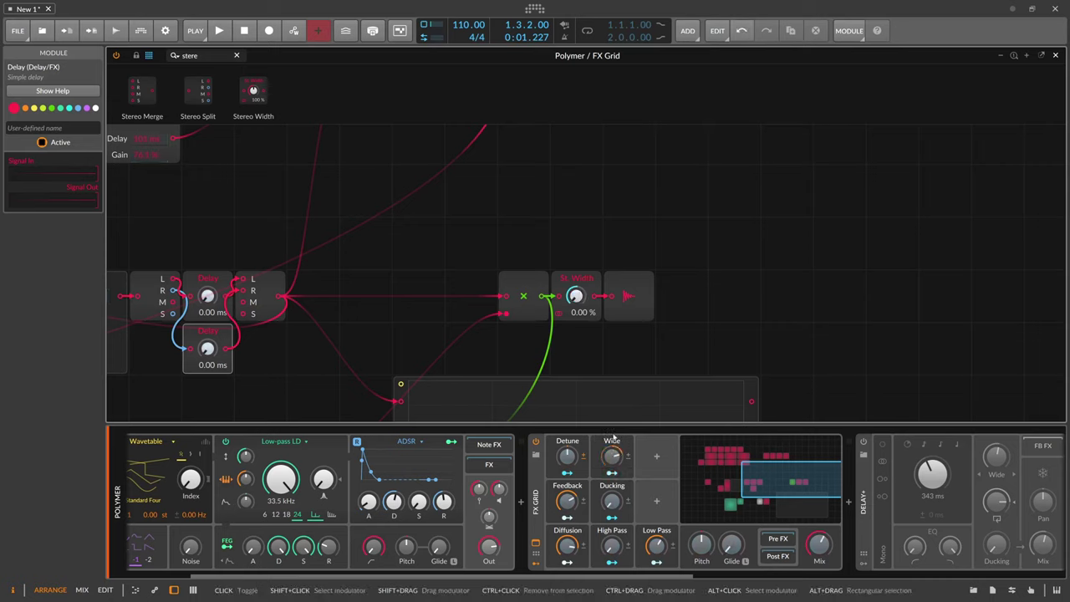
- Reset the Stereo Width to 100%, map the Wide macro to it with an amount of 100%, and turn the macro fully up
{"action": "double_click", "coordinate": [577, 297]}
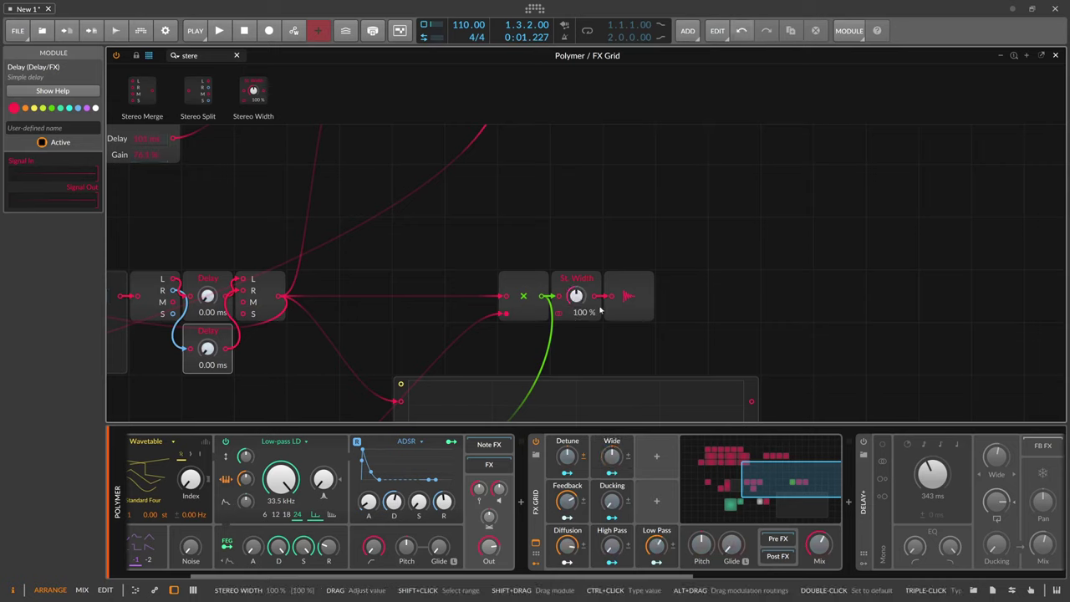
{"action": "left_click", "coordinate": [611, 473]}
{"action": "left_click_drag", "start_coordinate": [576, 296], "coordinate": [576, 284]}
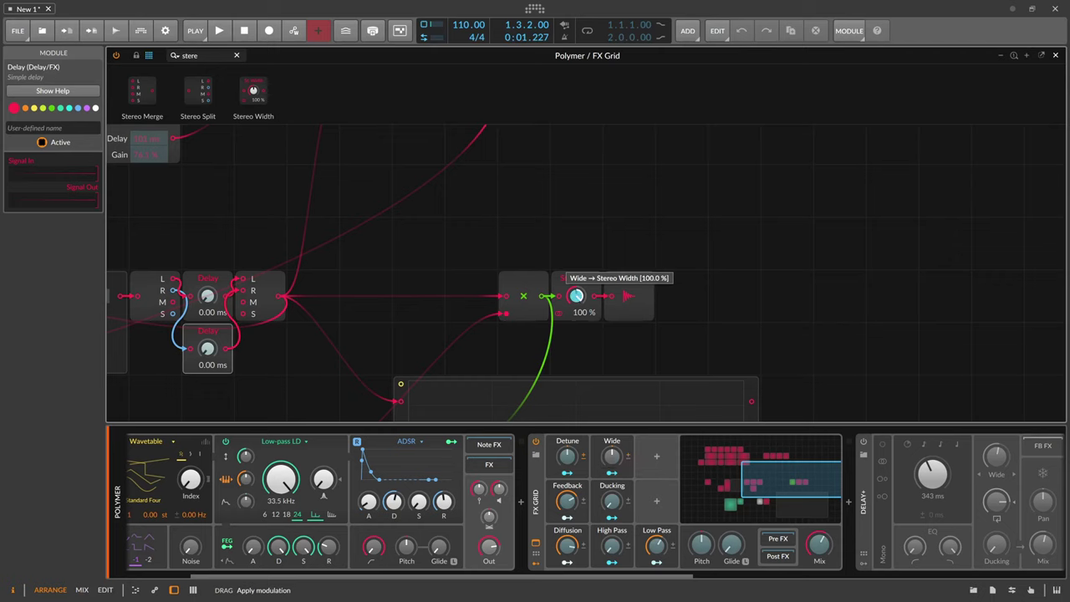
{"action": "left_click_drag", "start_coordinate": [575, 296], "coordinate": [576, 296]}
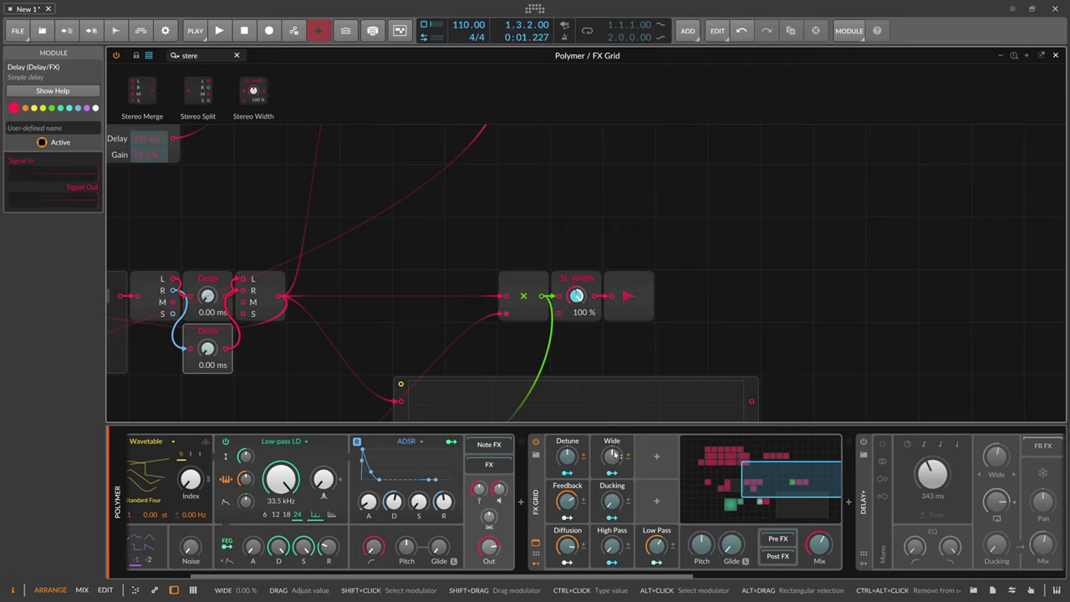
{"action": "left_click_drag", "start_coordinate": [612, 455], "coordinate": [613, 459]}
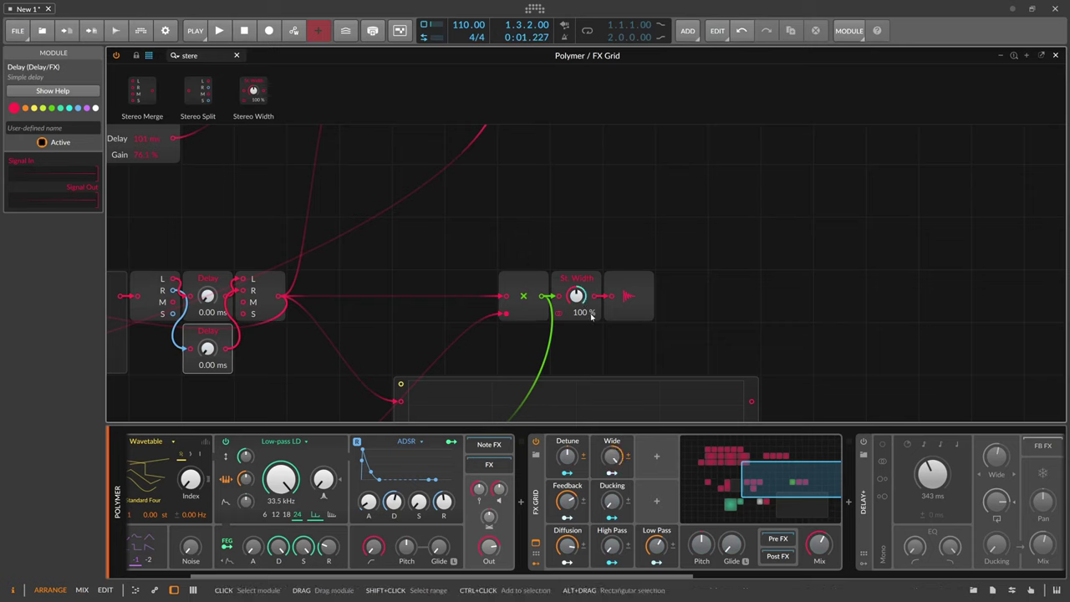
- Adjust the Wide, Ducking and Feedback macros to try out their effect on the delay
{"action": "left_click_drag", "start_coordinate": [613, 458], "coordinate": [568, 455]}
{"action": "left_click_drag", "start_coordinate": [612, 501], "coordinate": [612, 501]}
{"action": "left_click_drag", "start_coordinate": [567, 501], "coordinate": [567, 501]}
- Insert another Macro modulator in the empty slot beside Wide and name it Time
{"action": "left_click_drag", "start_coordinate": [394, 336], "coordinate": [713, 366]}
{"action": "left_click_drag", "start_coordinate": [384, 363], "coordinate": [386, 372]}
{"action": "left_click", "coordinate": [656, 456]}
{"action": "type", "text": "mac"}
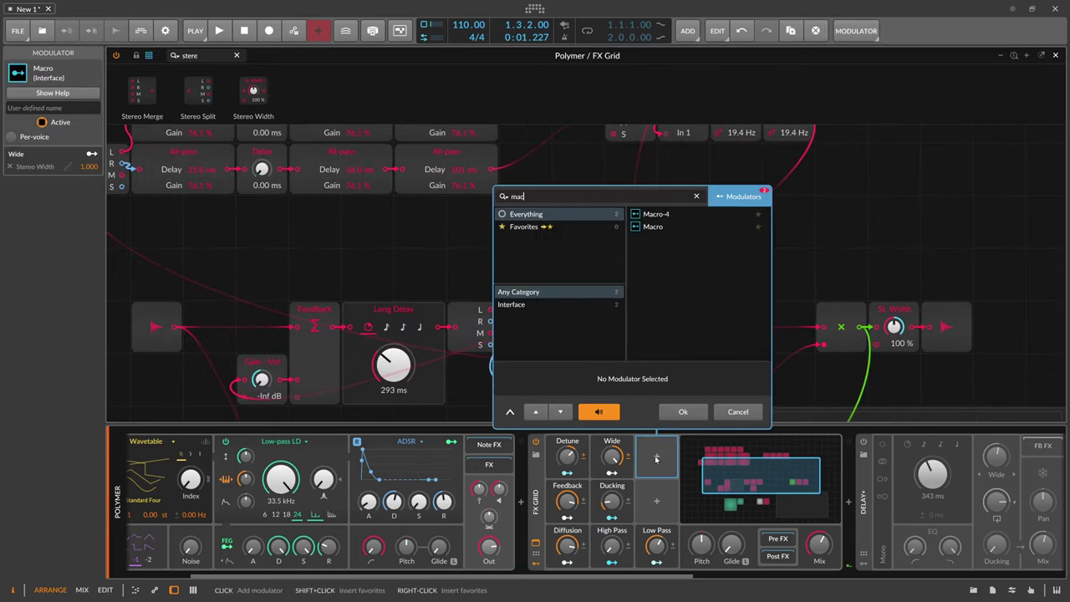
{"action": "key", "text": "Return"}
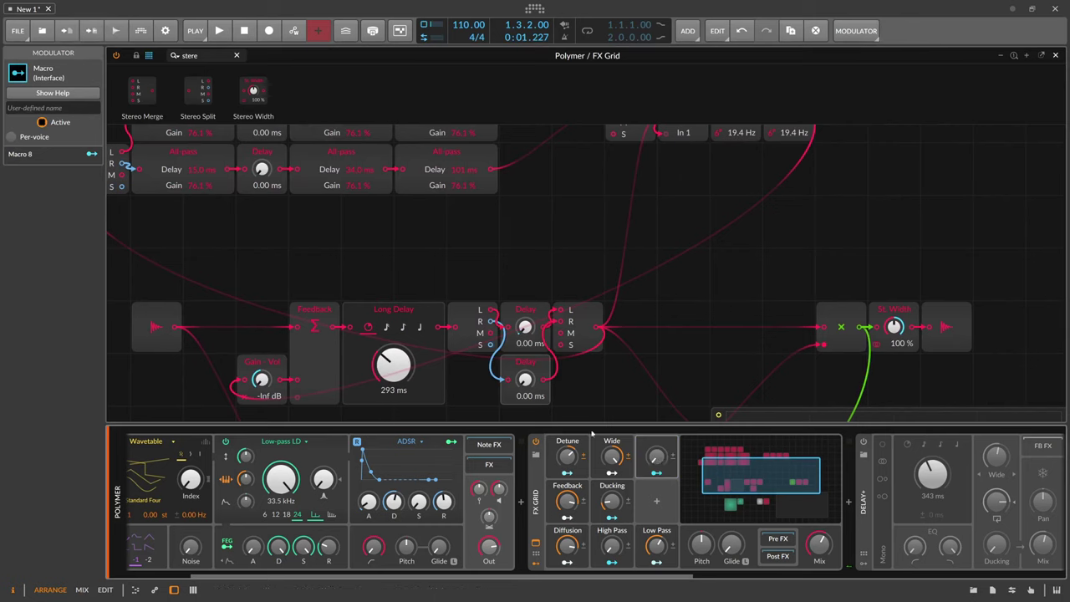
- Map the Time macro to the Long Delay's time with an amount of 1.975 and lower the base delay to 0.02 ms
{"action": "left_click", "coordinate": [659, 473]}
{"action": "left_click", "coordinate": [394, 368]}
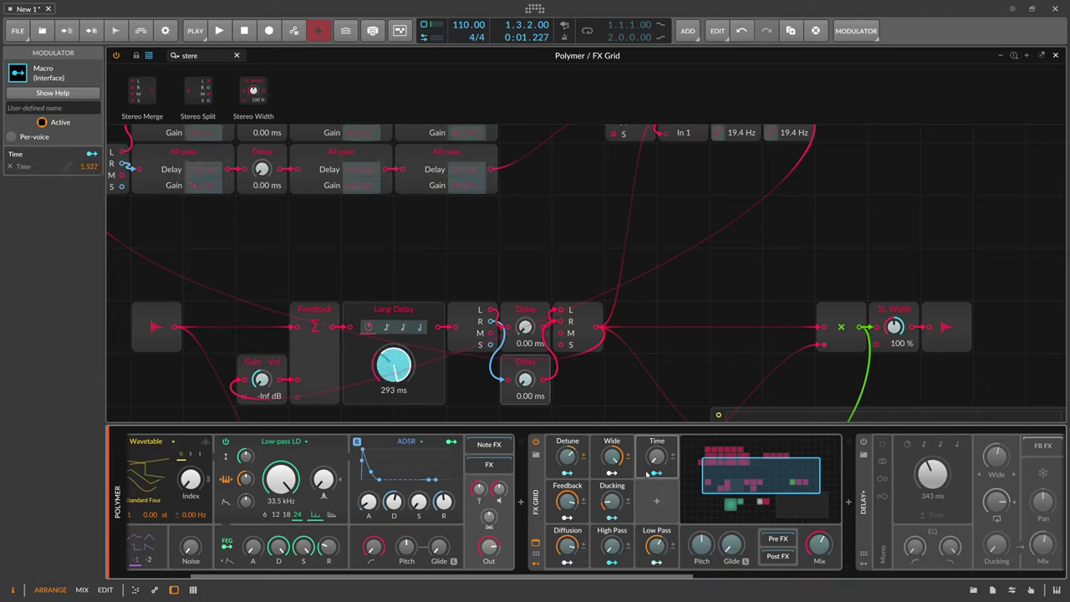
{"action": "left_click_drag", "start_coordinate": [407, 393], "coordinate": [409, 430]}
{"action": "left_click", "coordinate": [657, 473]}
{"action": "left_click_drag", "start_coordinate": [396, 372], "coordinate": [396, 334]}
{"action": "left_click", "coordinate": [656, 473]}
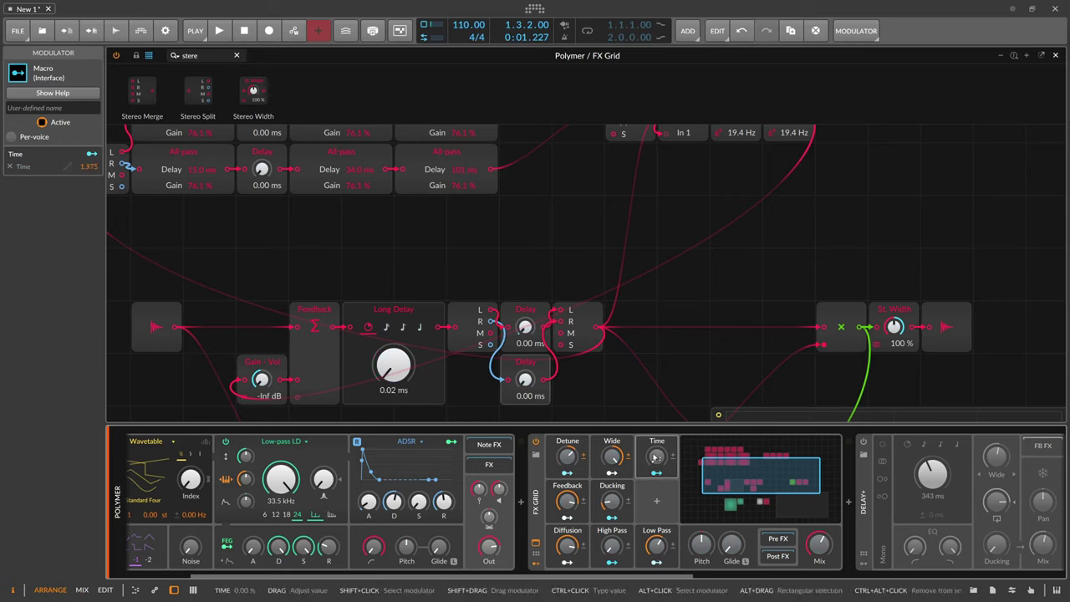
- Raise the Time macro partway, fine-tune the Diffusion macro, and set the FX Grid's Mix to 27.3%
{"action": "left_click_drag", "start_coordinate": [656, 457], "coordinate": [655, 422]}
{"action": "left_click_drag", "start_coordinate": [660, 461], "coordinate": [656, 474]}
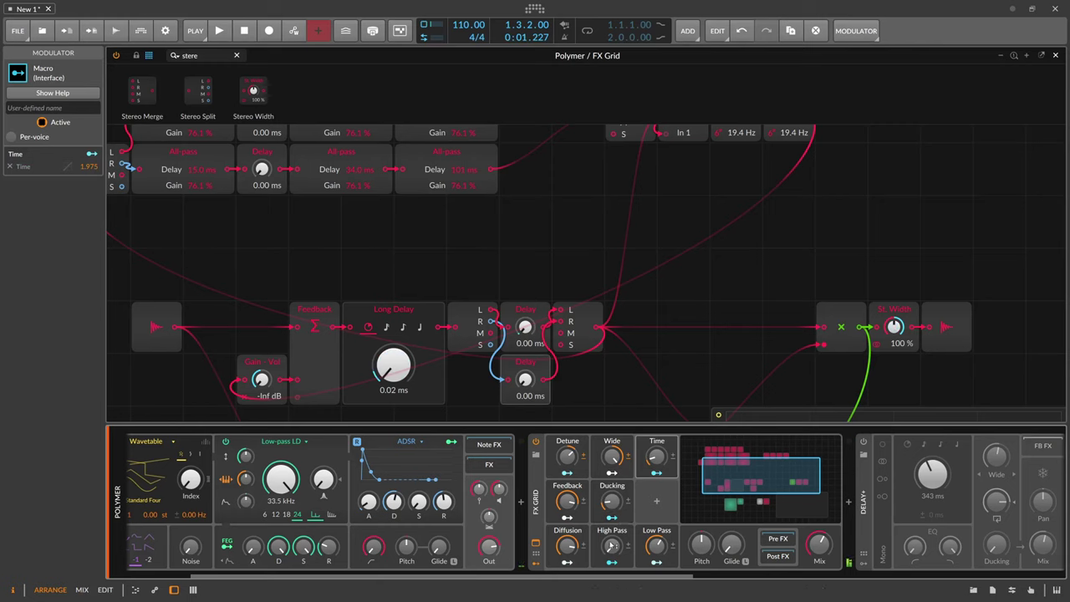
{"action": "left_click_drag", "start_coordinate": [567, 545], "coordinate": [567, 549]}
{"action": "left_click_drag", "start_coordinate": [657, 456], "coordinate": [656, 451]}
{"action": "left_click_drag", "start_coordinate": [567, 545], "coordinate": [567, 548]}
{"action": "left_click_drag", "start_coordinate": [819, 544], "coordinate": [823, 544]}
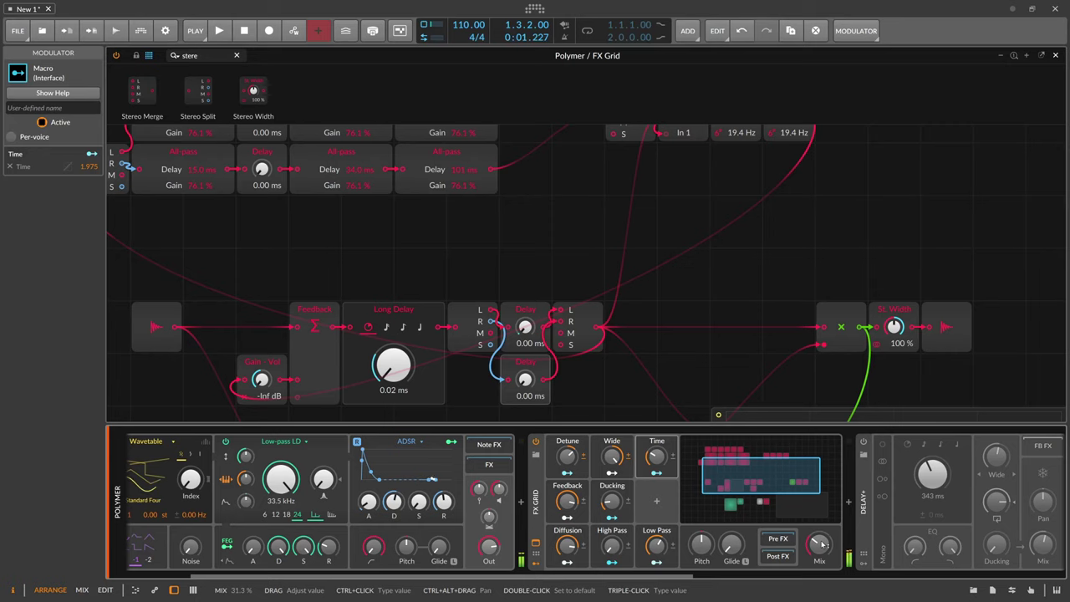
{"action": "left_click_drag", "start_coordinate": [822, 544], "coordinate": [822, 546]}
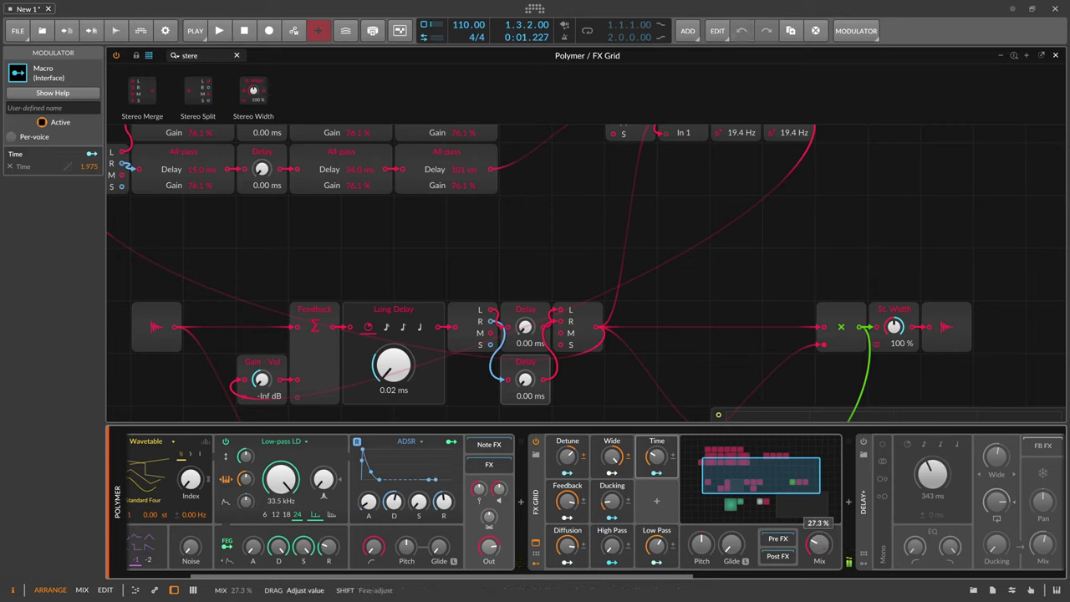
- Delete the large scope display module below the multiply and Stereo Width modules
{"action": "left_click_drag", "start_coordinate": [623, 575], "coordinate": [558, 577]}
{"action": "left_click_drag", "start_coordinate": [480, 279], "coordinate": [566, 280]}
{"action": "scroll", "coordinate": [548, 269], "scroll_direction": "down", "scroll_amount": 3}
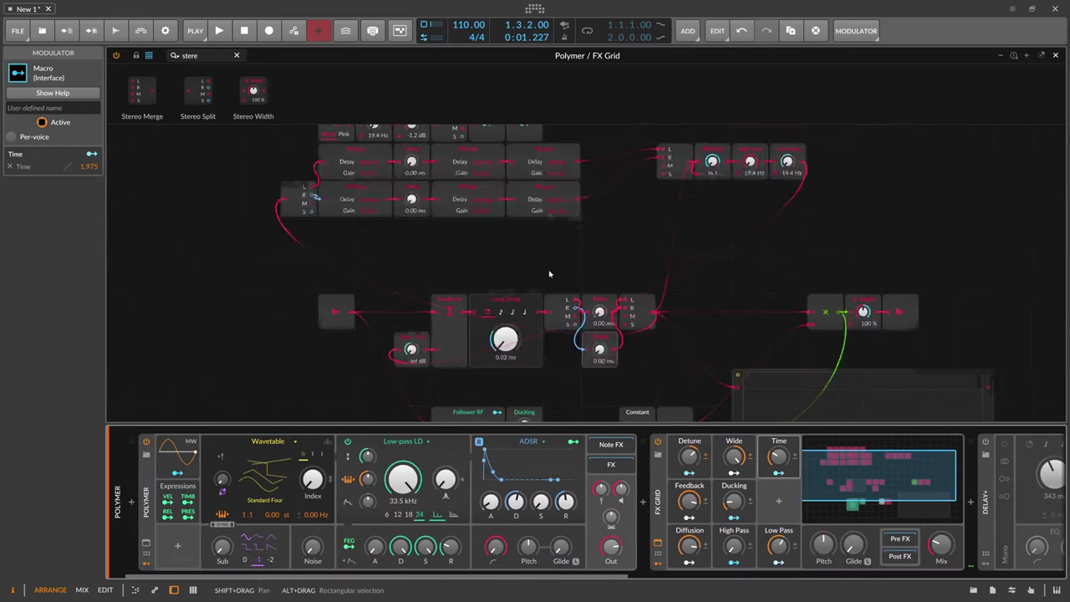
{"action": "scroll", "coordinate": [549, 273], "scroll_direction": "down", "scroll_amount": 3}
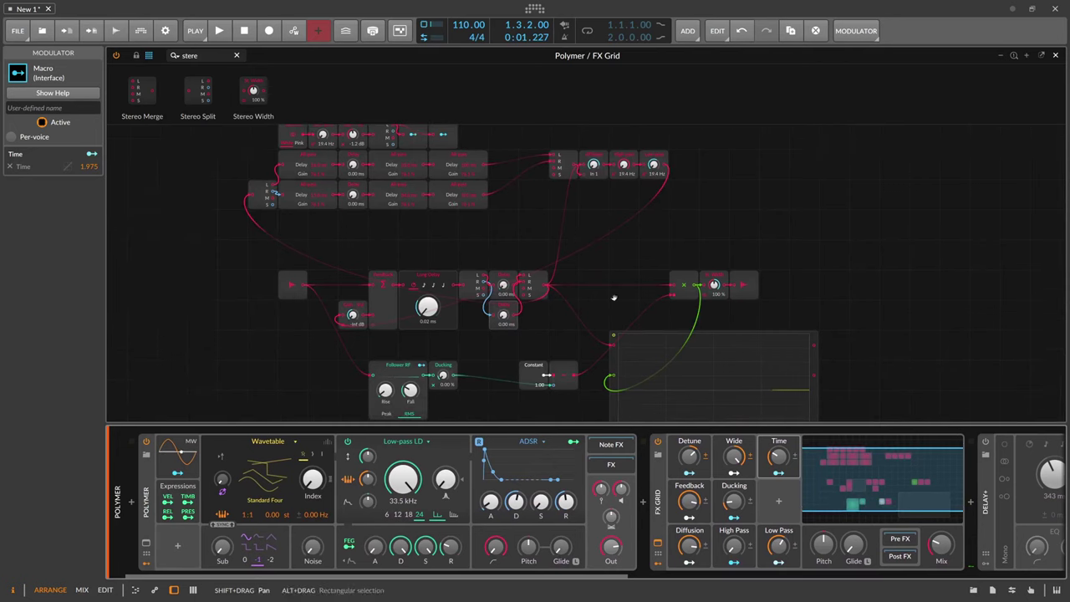
{"action": "left_click", "coordinate": [618, 362]}
{"action": "key", "text": "Delete"}
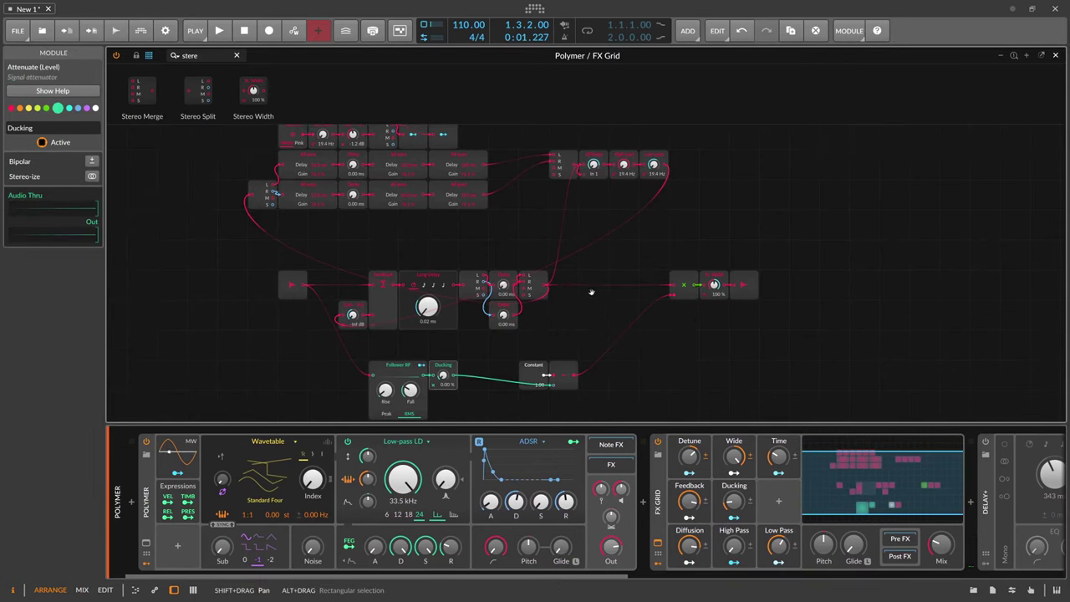